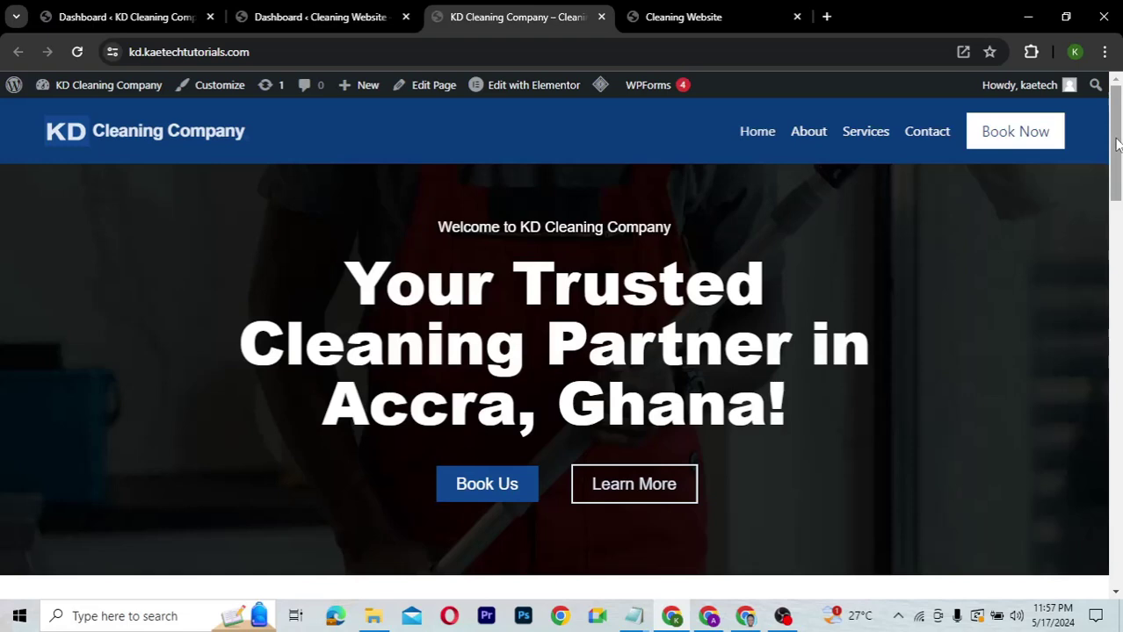
# Step: Compare the front pages of the finished KD Cleaning Company site and the separate Cleaning Website site
pyautogui.scroll(-5, 742, 209)
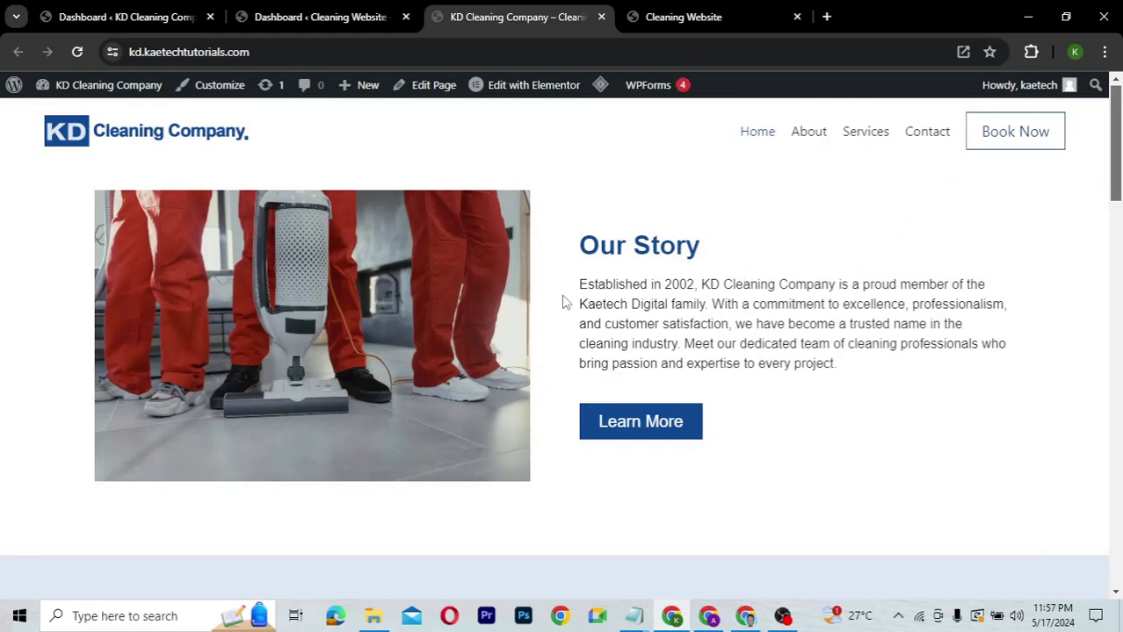
pyautogui.click(695, 18)
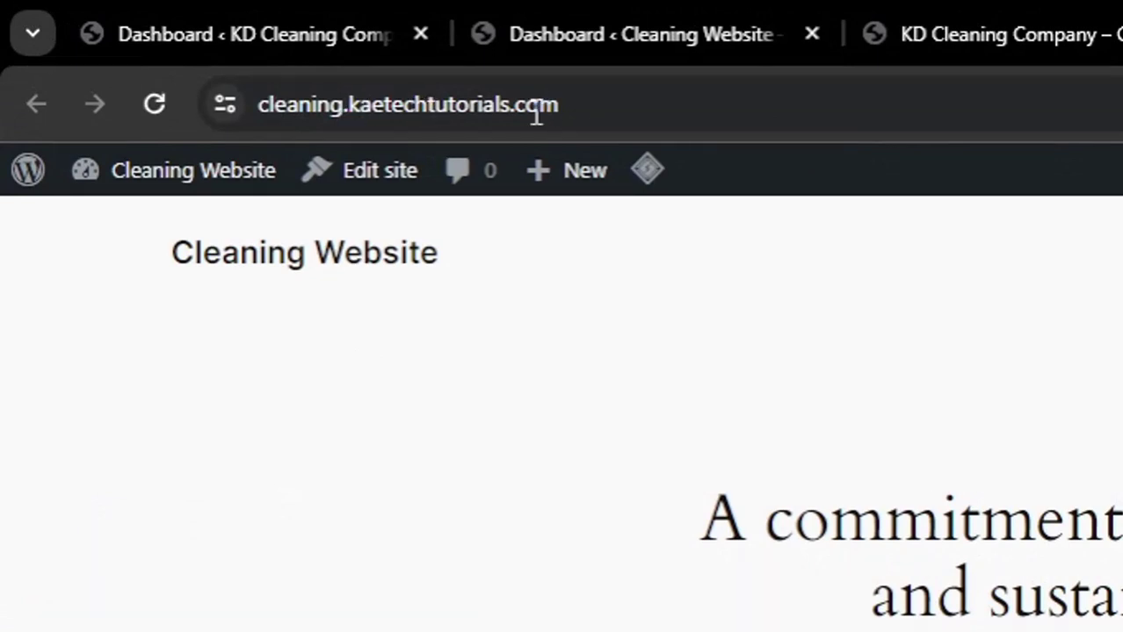
pyautogui.click(965, 54)
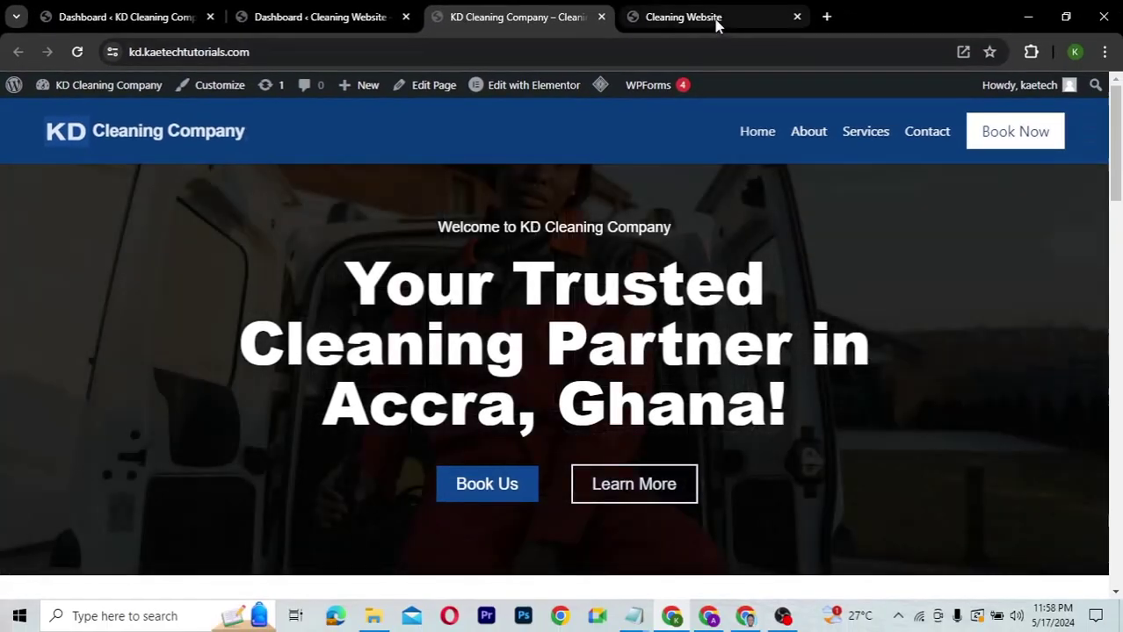
pyautogui.click(717, 19)
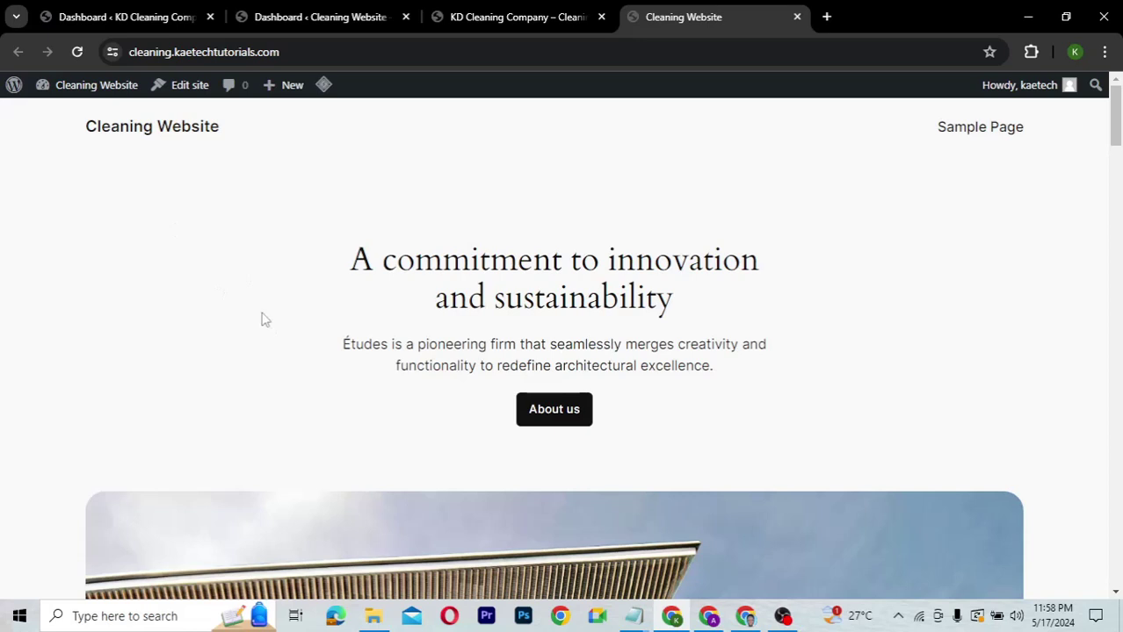
# Step: Return to the KD Cleaning Company site and open its WordPress admin dashboard
pyautogui.click(519, 16)
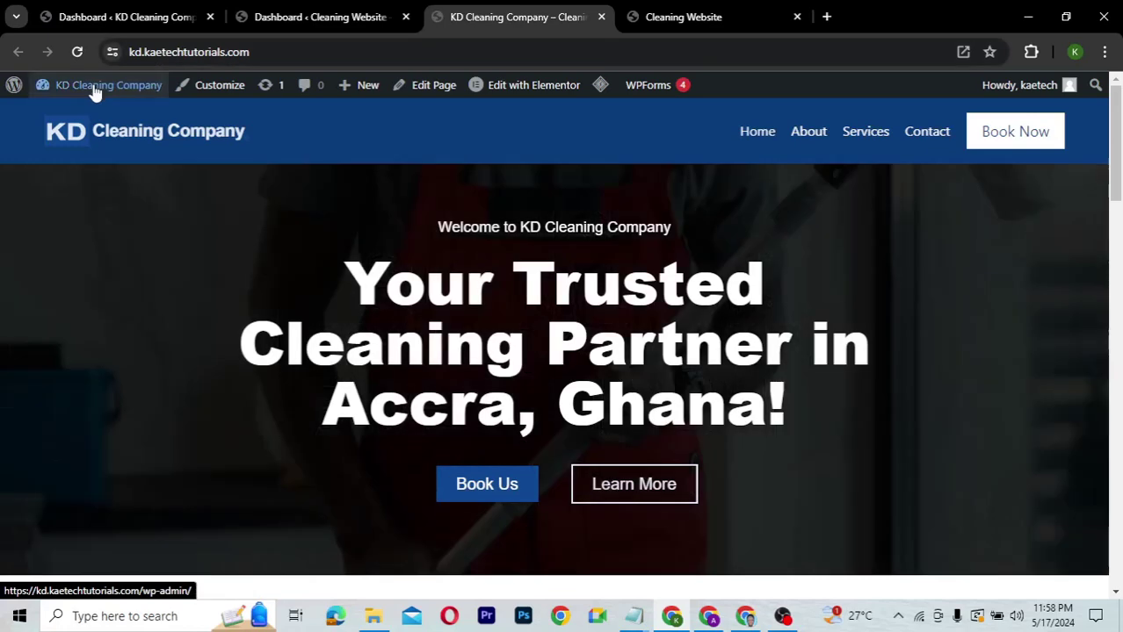
pyautogui.moveTo(92, 88)
pyautogui.click(197, 159)
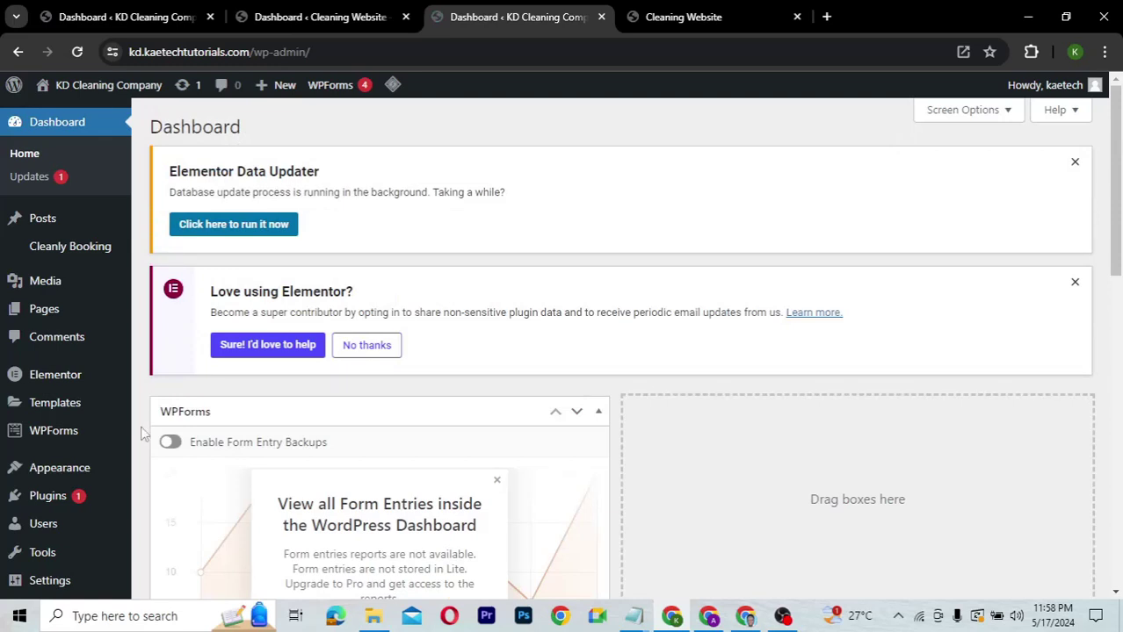
# Step: Search for "backupbliss" among the plugins that can be added to the KD Cleaning Company site
pyautogui.scroll(-3, 145, 430)
pyautogui.moveTo(39, 373)
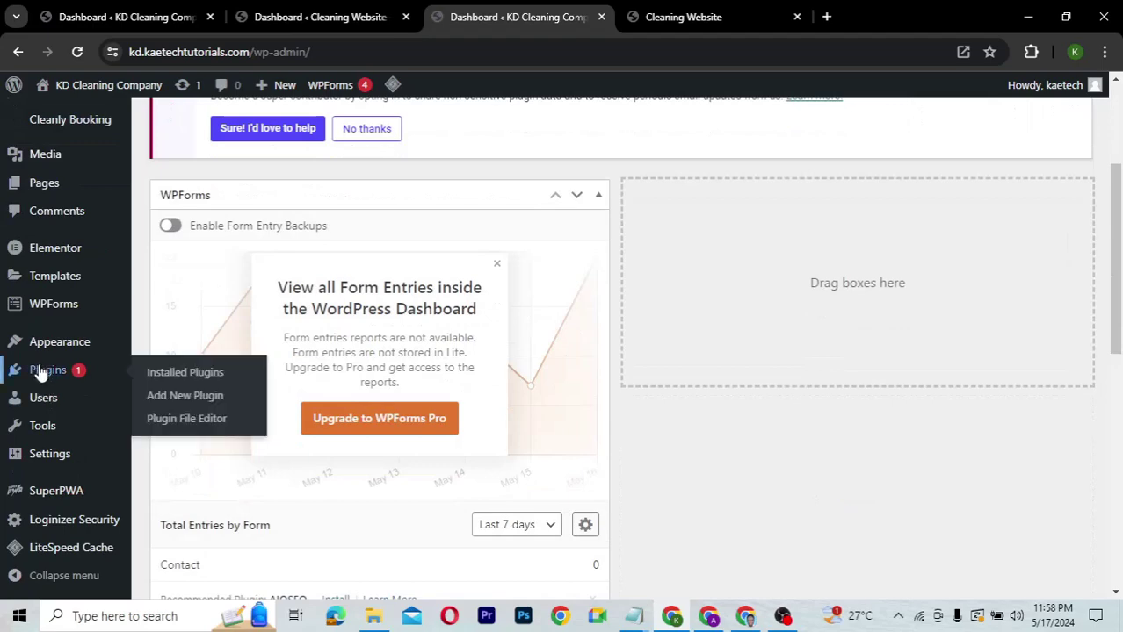
pyautogui.click(183, 397)
pyautogui.click(916, 173)
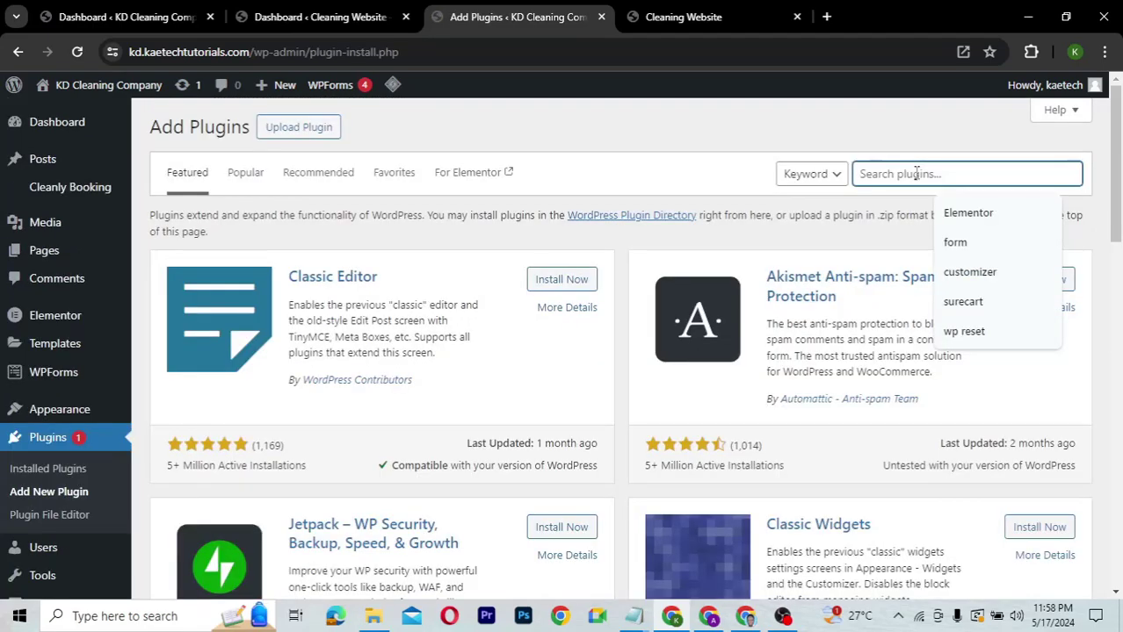
pyautogui.write('backupbliss')
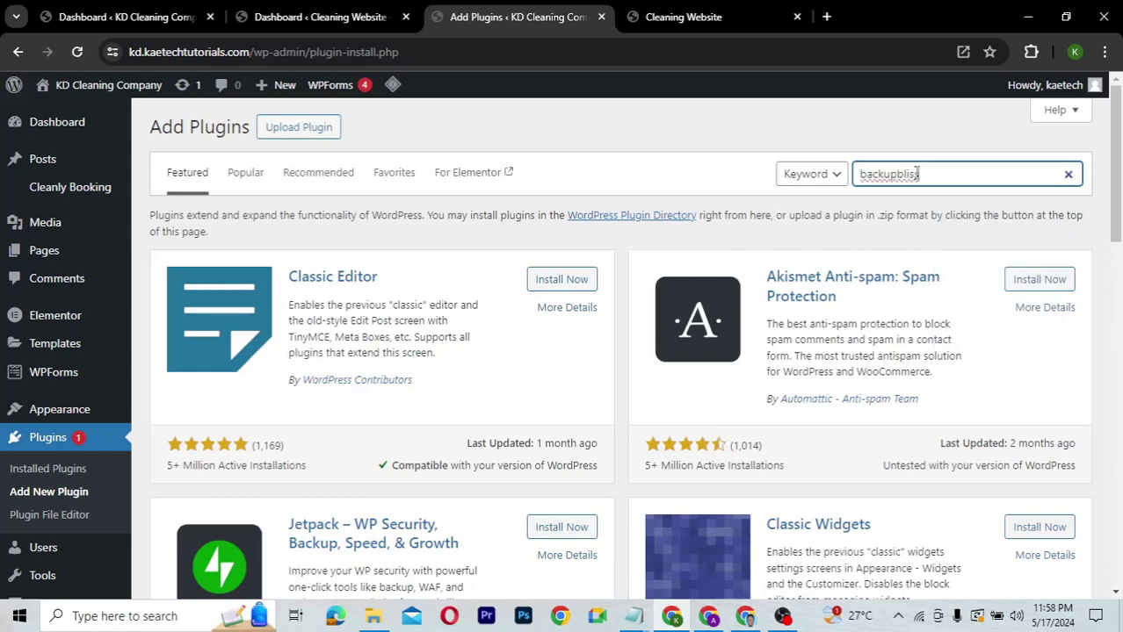
pyautogui.press('Return')
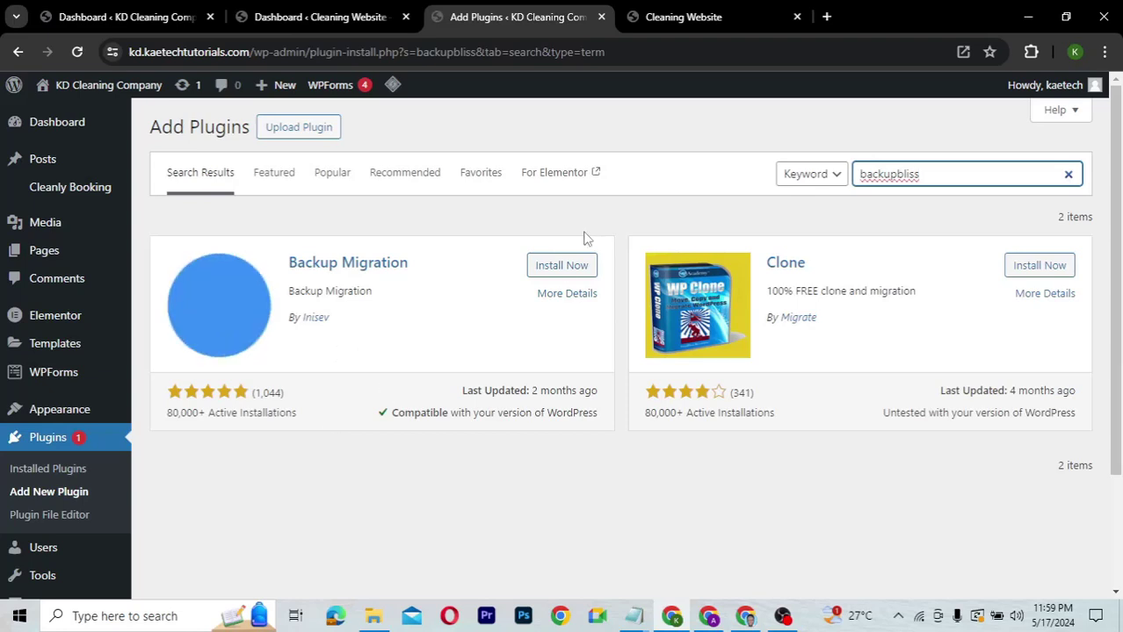
# Step: Install and activate the Backup Migration plugin by Inisev, and skip its alerts and diagnostic tracking opt-in
pyautogui.click(561, 267)
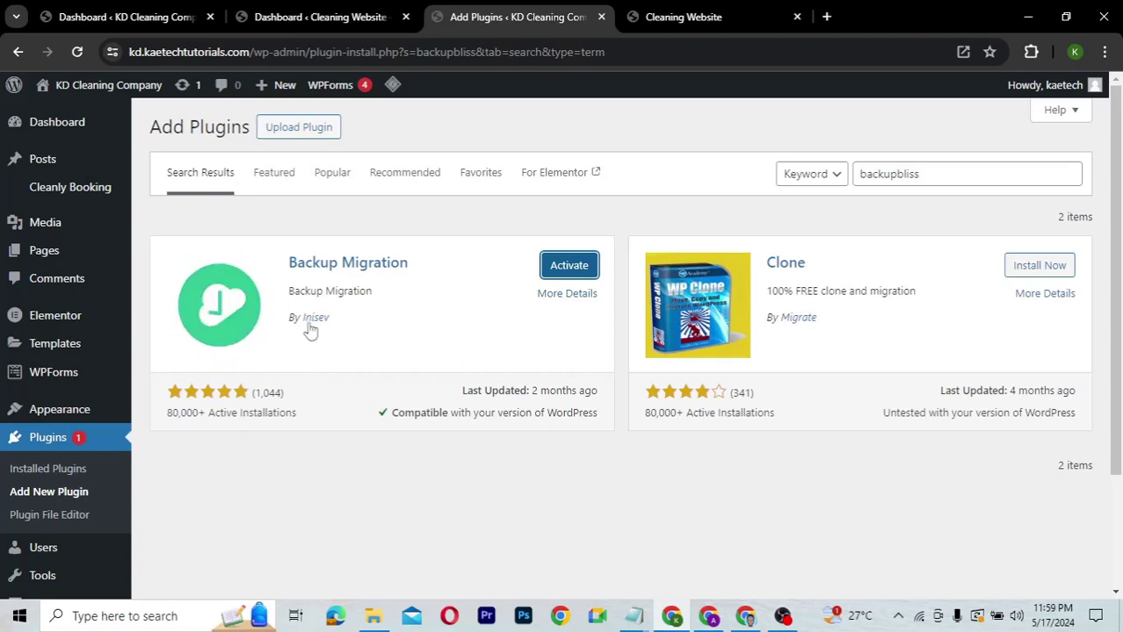
pyautogui.click(569, 266)
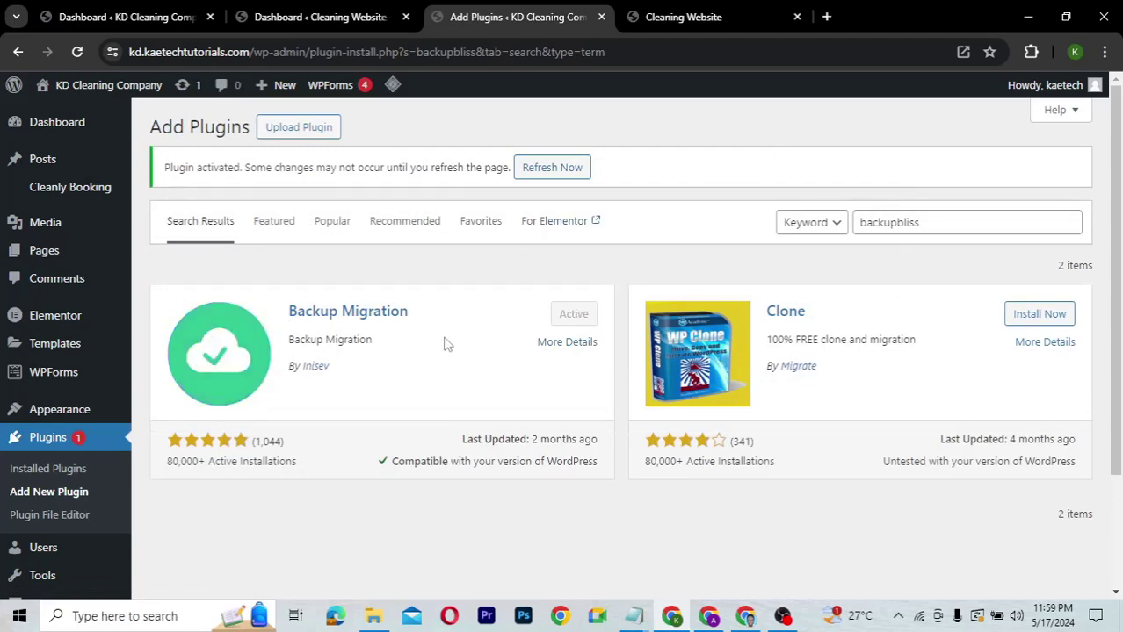
pyautogui.click(551, 166)
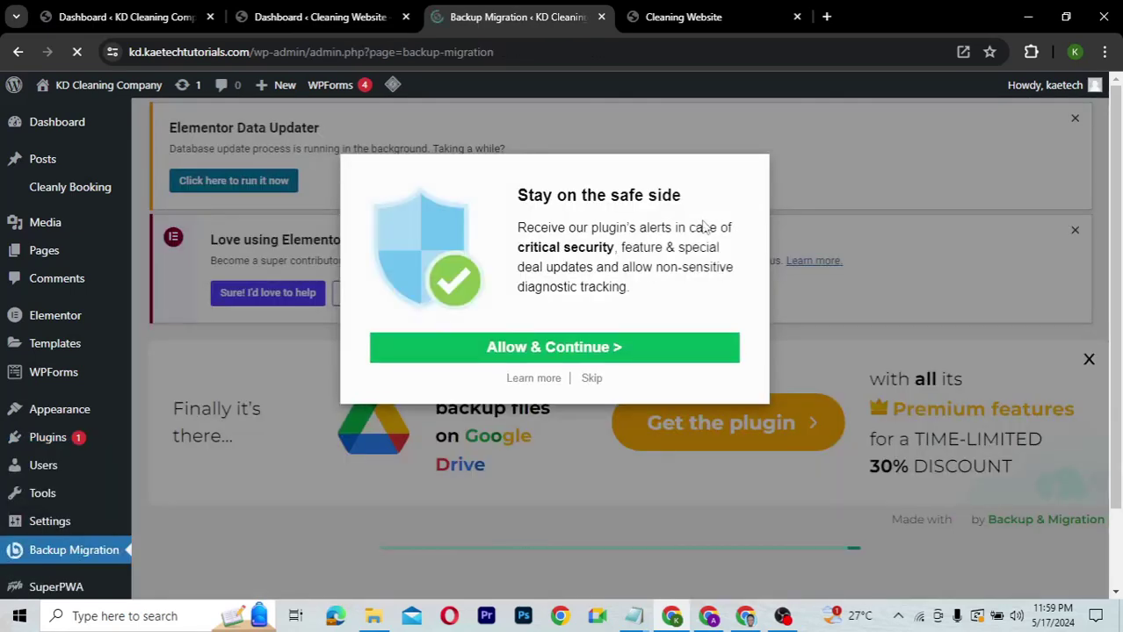
pyautogui.click(592, 379)
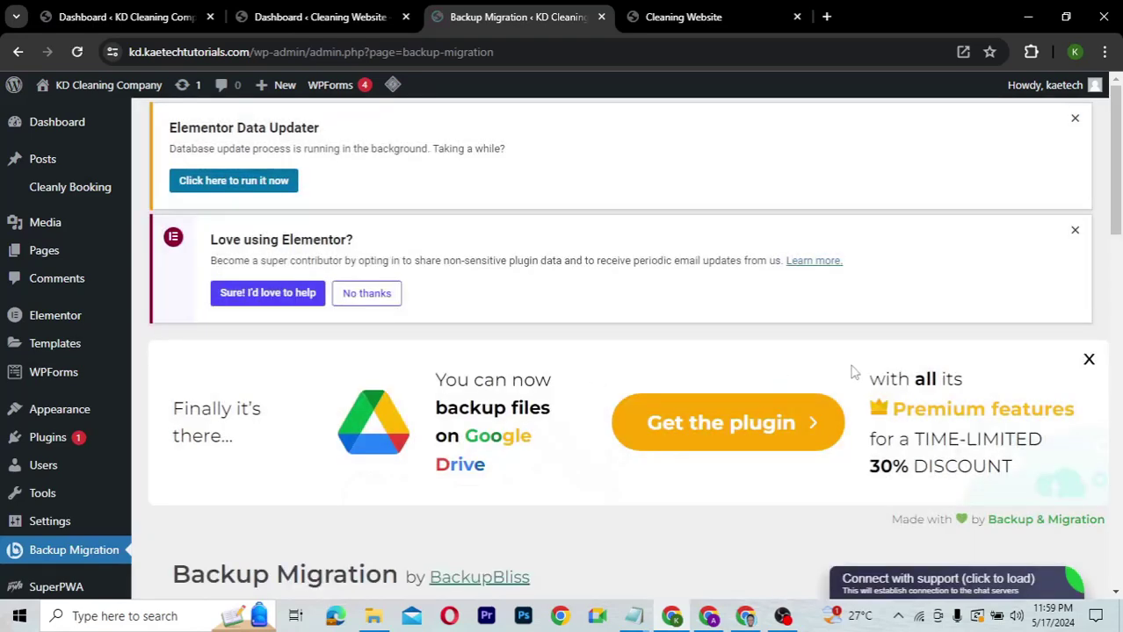
# Step: Look over the Backup Migration page and dismiss its Google Drive promotion banner
pyautogui.scroll(-3, 852, 372)
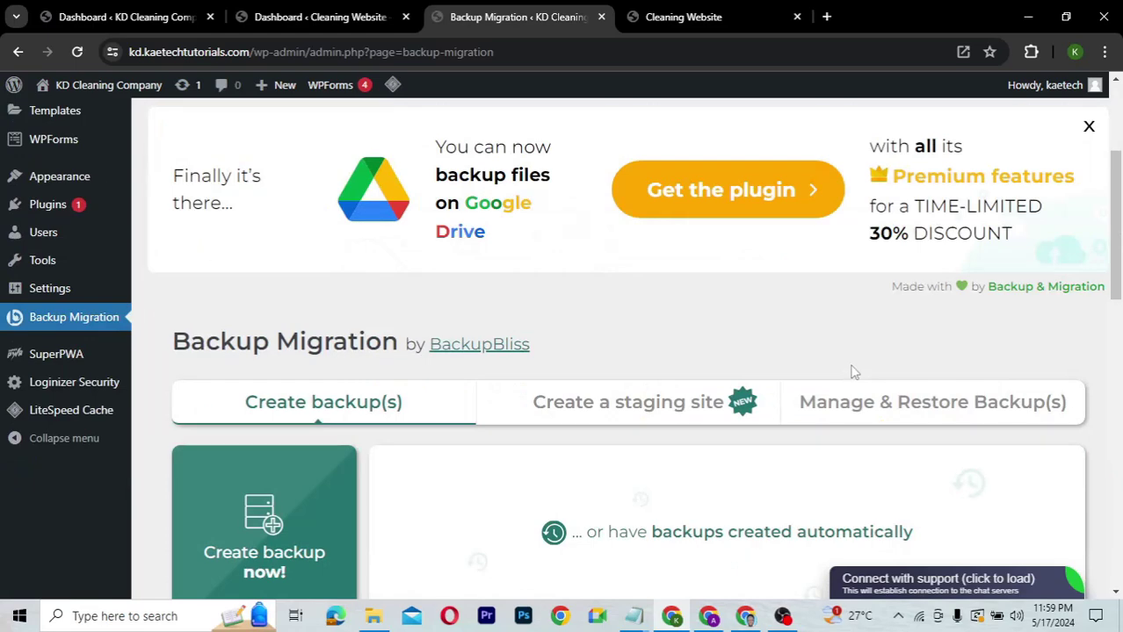
pyautogui.scroll(-5, 853, 372)
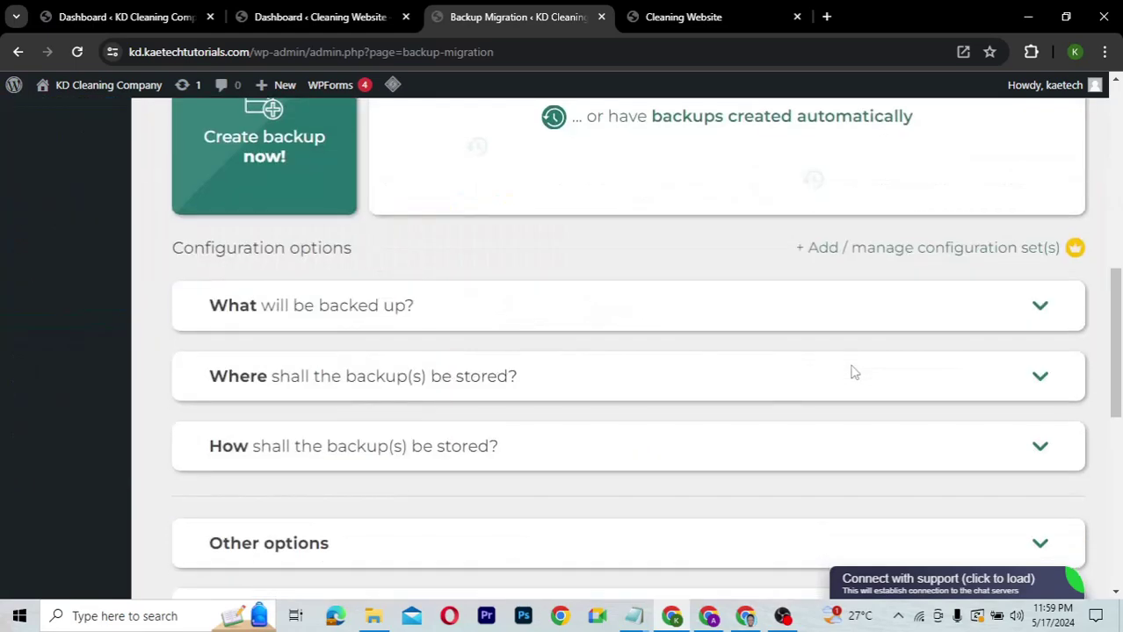
pyautogui.scroll(-3, 849, 371)
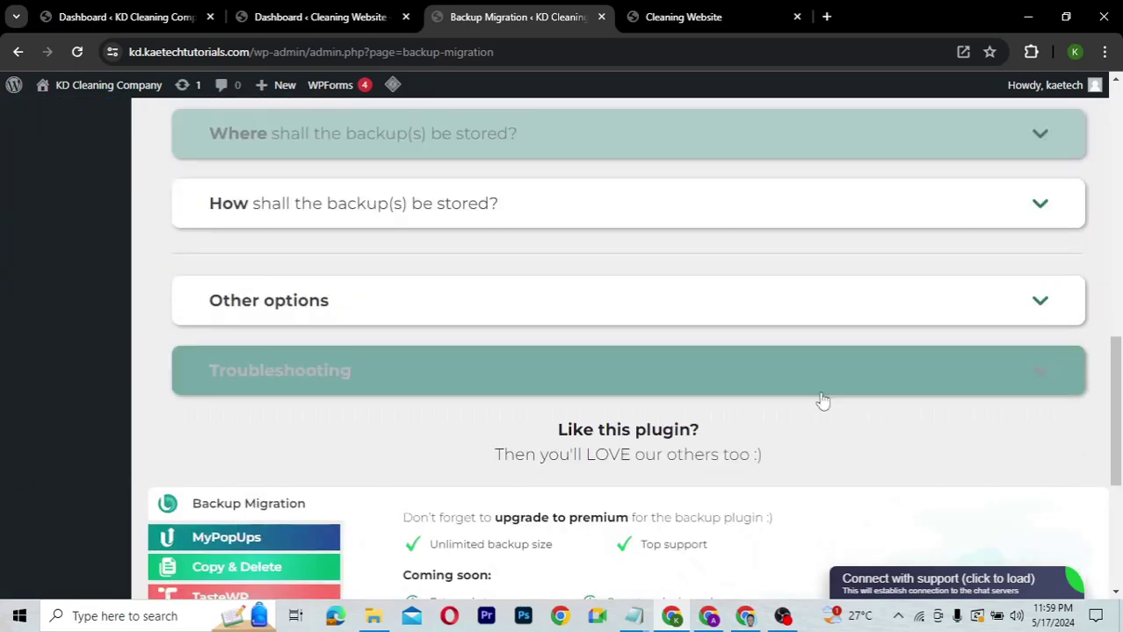
pyautogui.scroll(6, 807, 451)
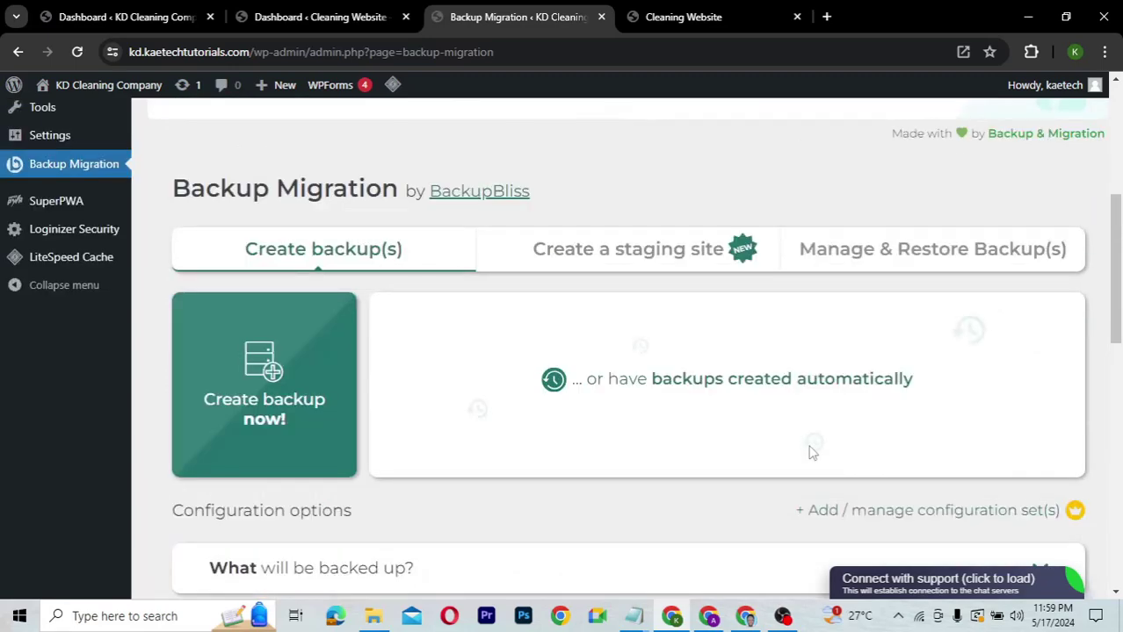
pyautogui.scroll(4, 800, 413)
pyautogui.scroll(-3, 792, 395)
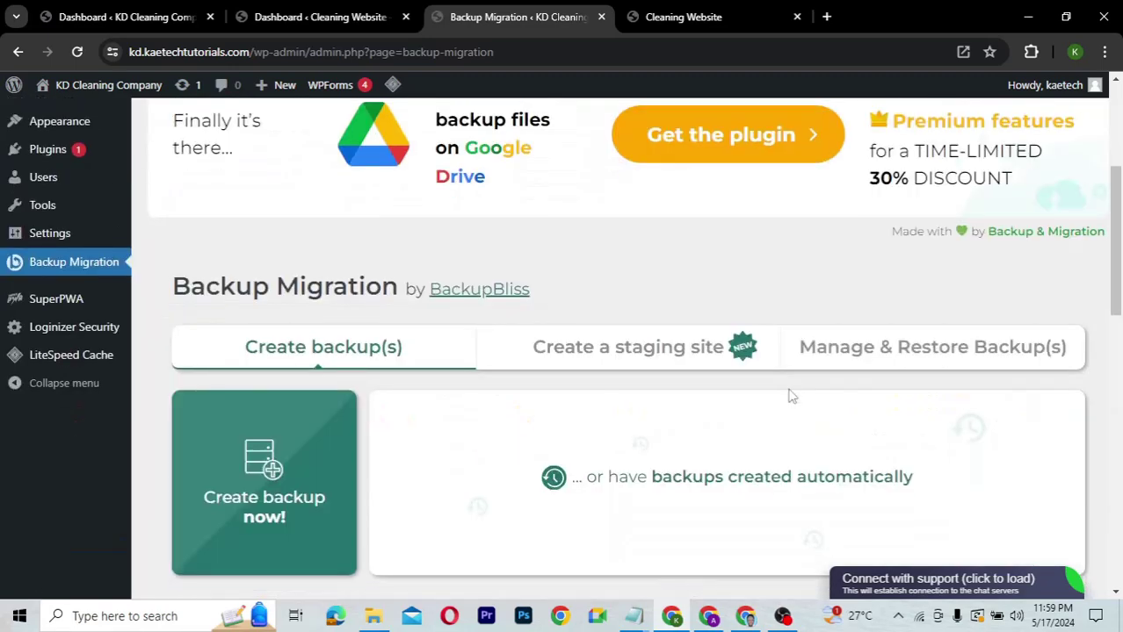
pyautogui.scroll(1, 790, 395)
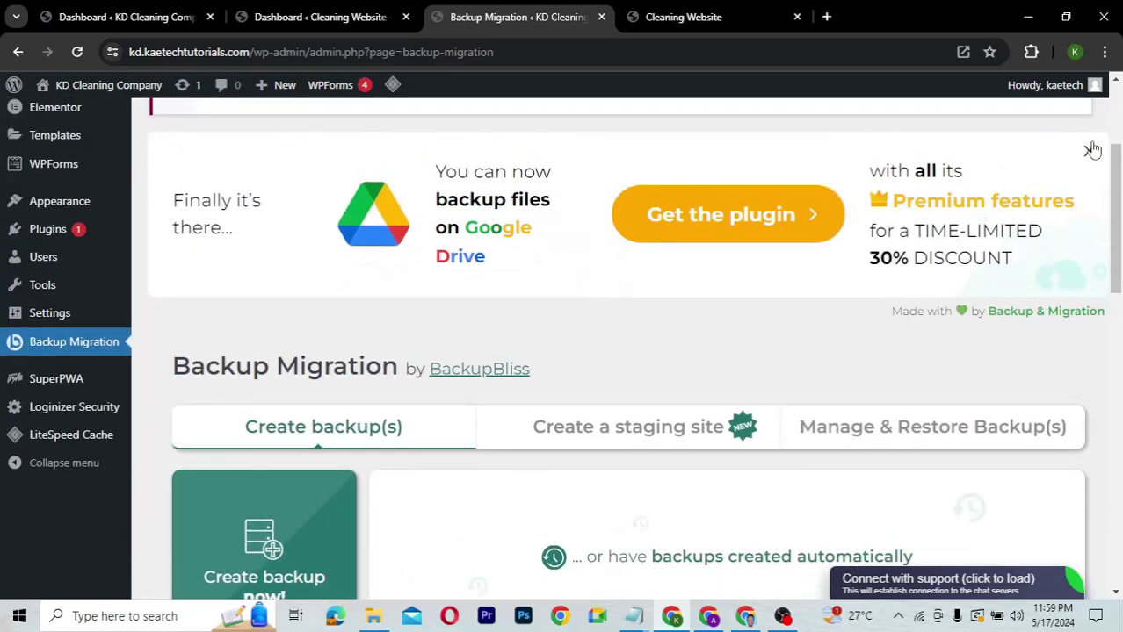
pyautogui.click(1090, 150)
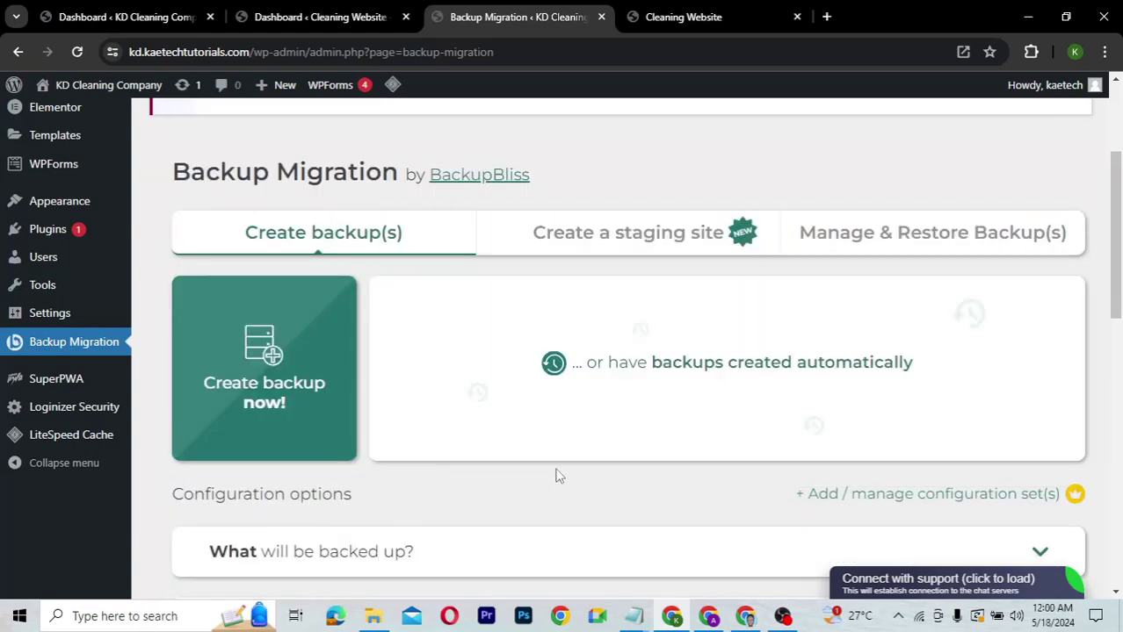
# Step: Review the automatic backup schedule options and switch automatic backups creation off
pyautogui.scroll(-1, 556, 474)
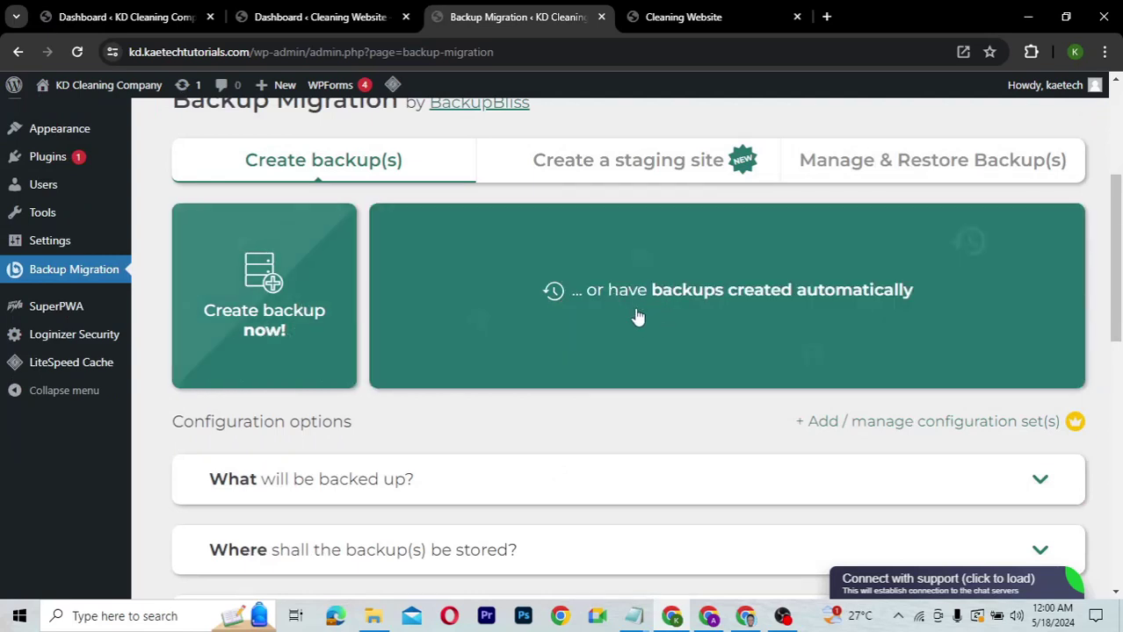
pyautogui.click(688, 331)
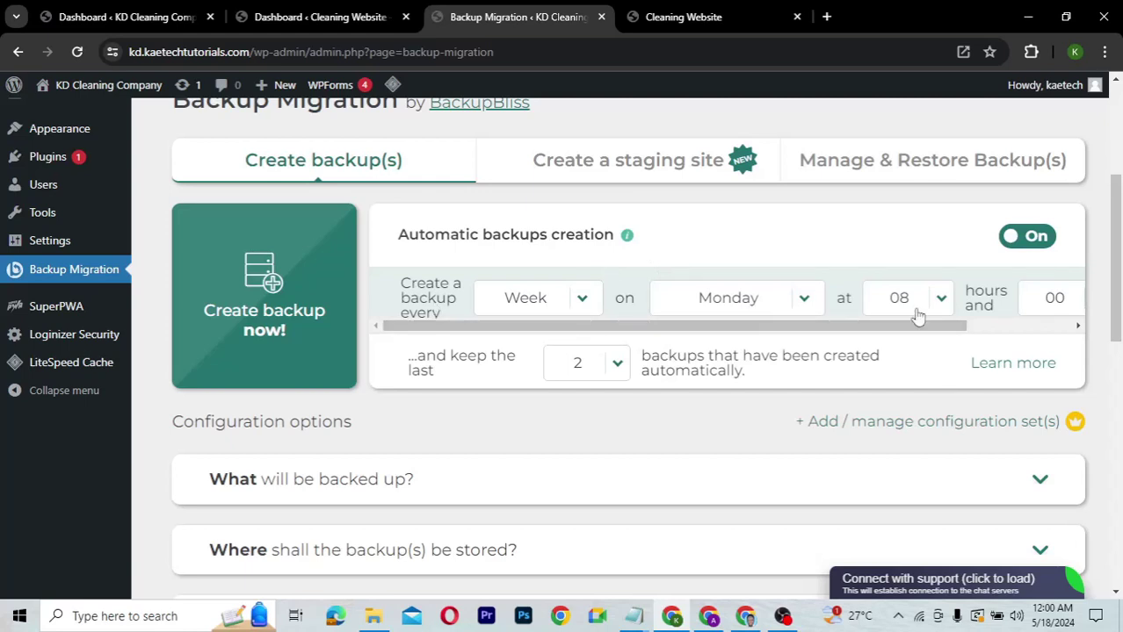
pyautogui.click(1028, 237)
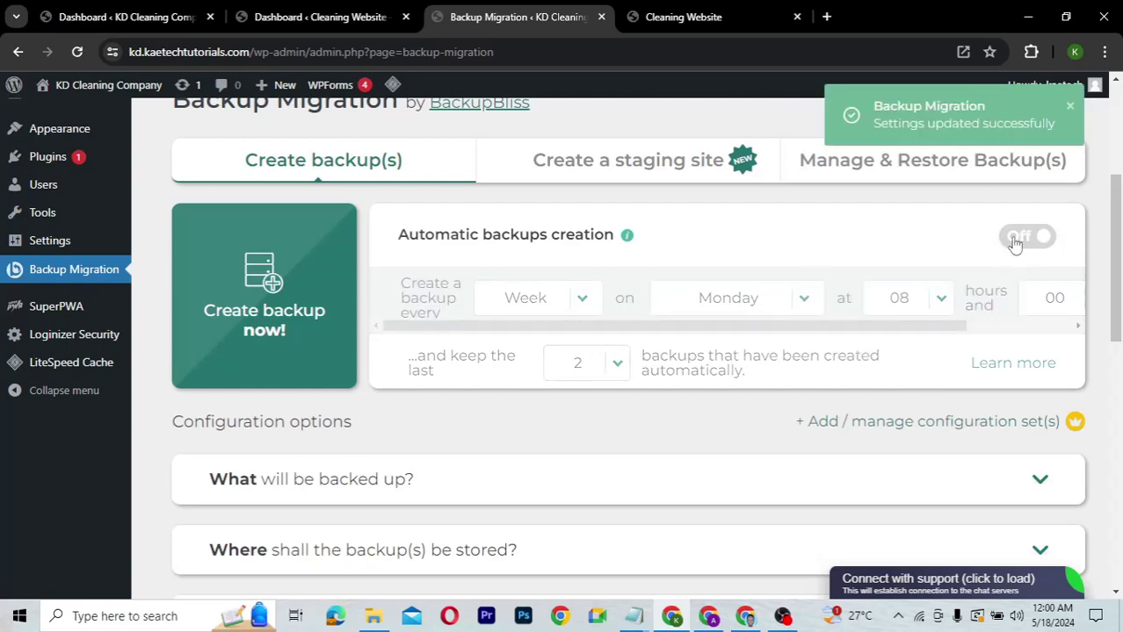
# Step: Start an immediate backup and dismiss the confirmation without creating it
pyautogui.click(287, 297)
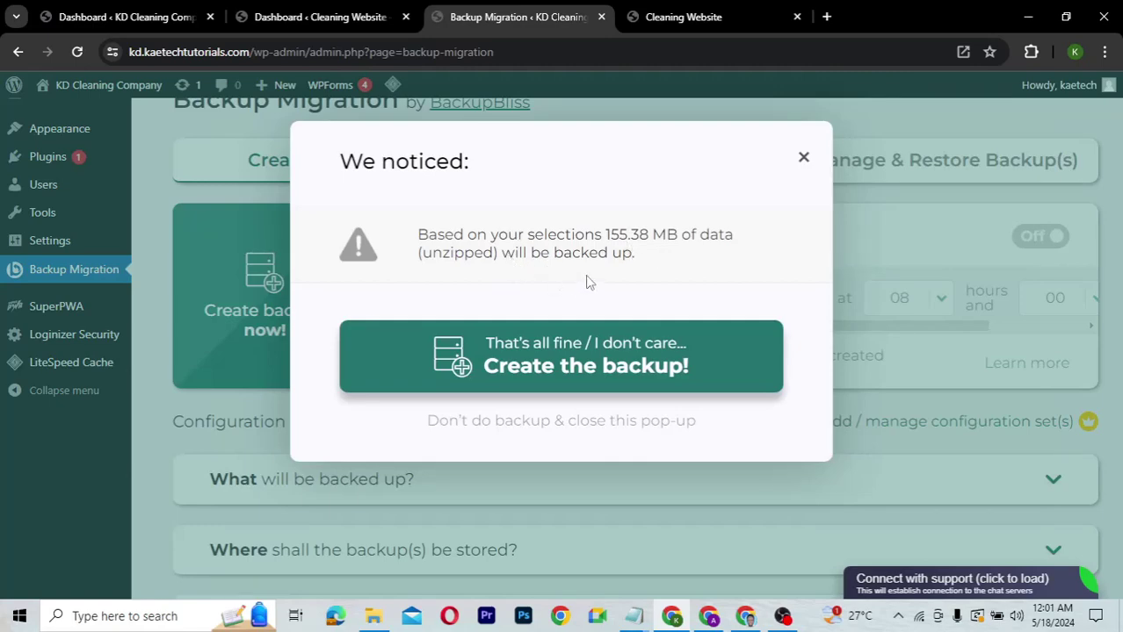
pyautogui.click(803, 157)
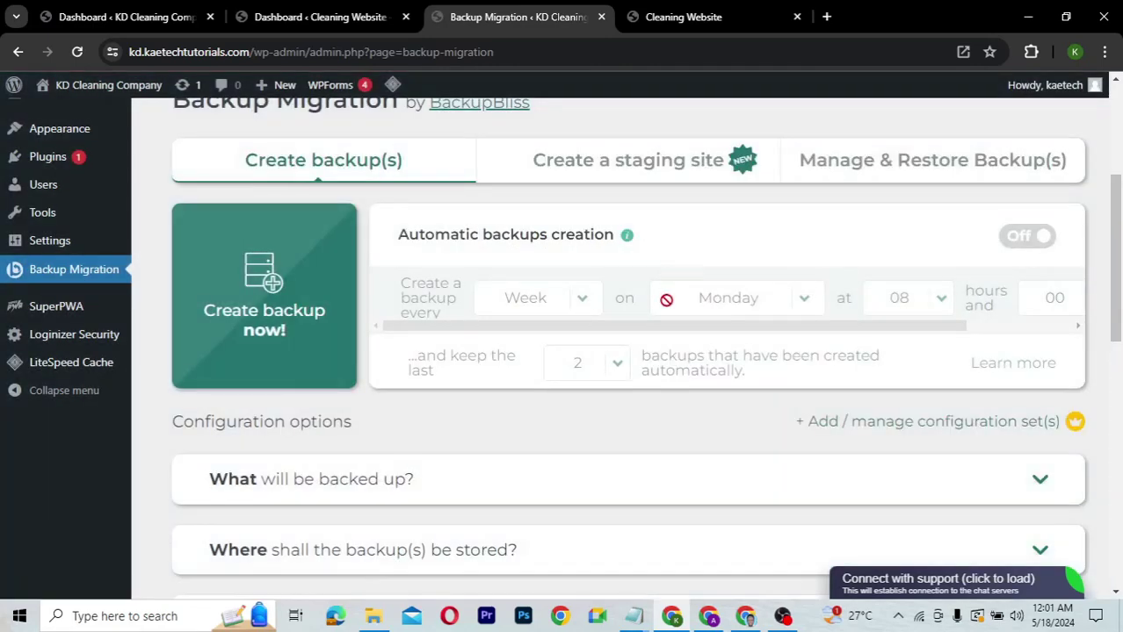
# Step: Expand the settings for what will be backed up and examine the file selection and the file and folder exclusion filters
pyautogui.scroll(-2, 678, 388)
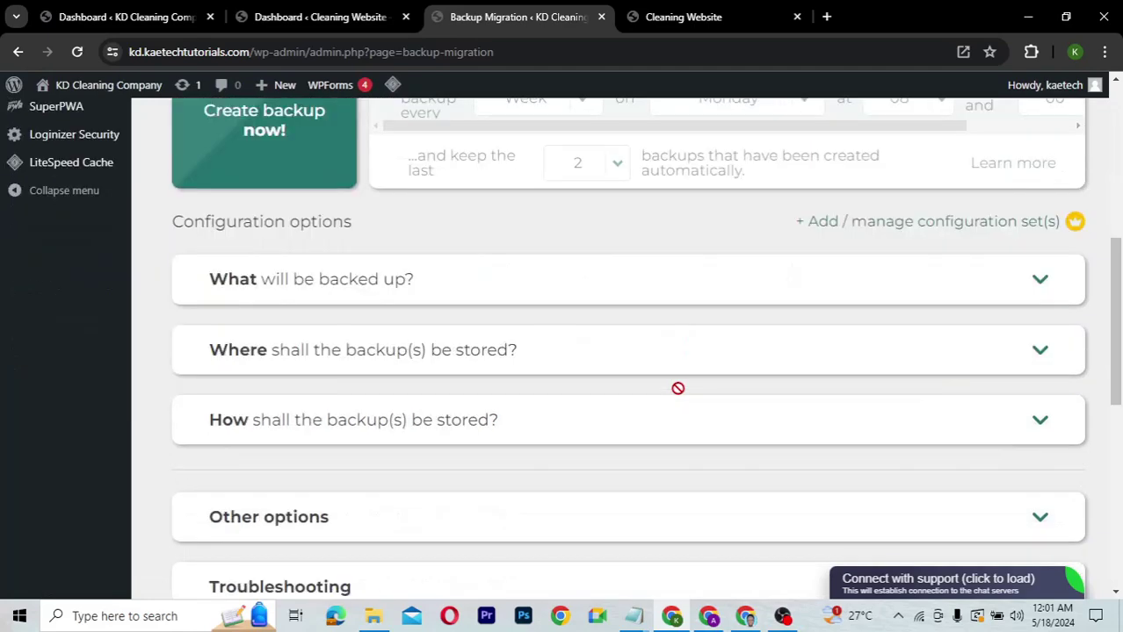
pyautogui.scroll(-1, 677, 389)
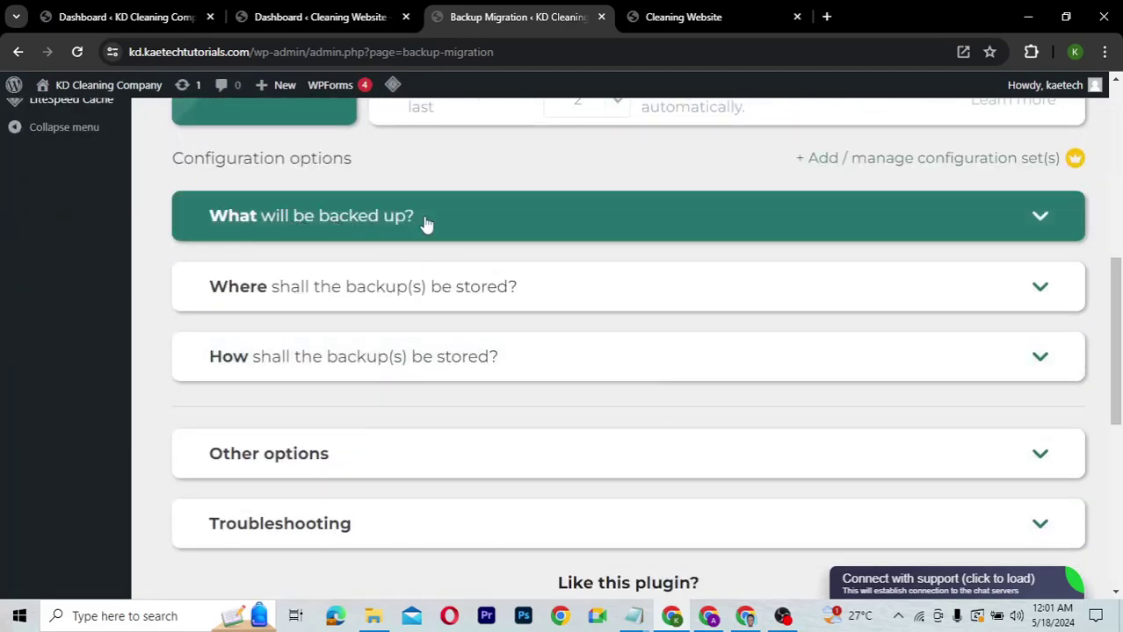
pyautogui.click(594, 220)
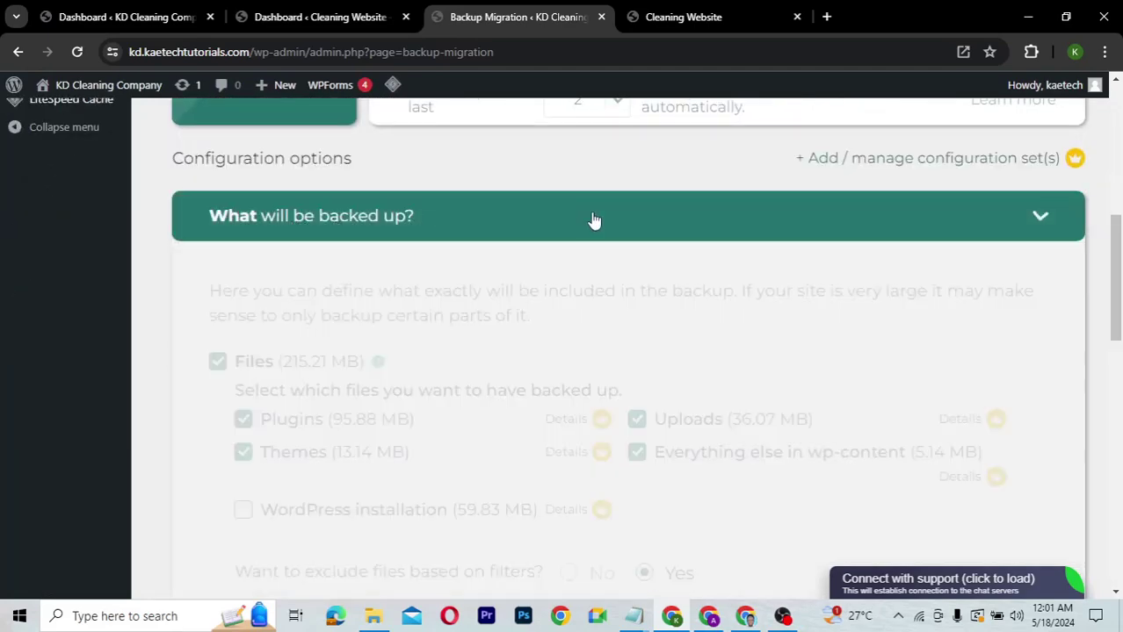
pyautogui.scroll(-2, 522, 367)
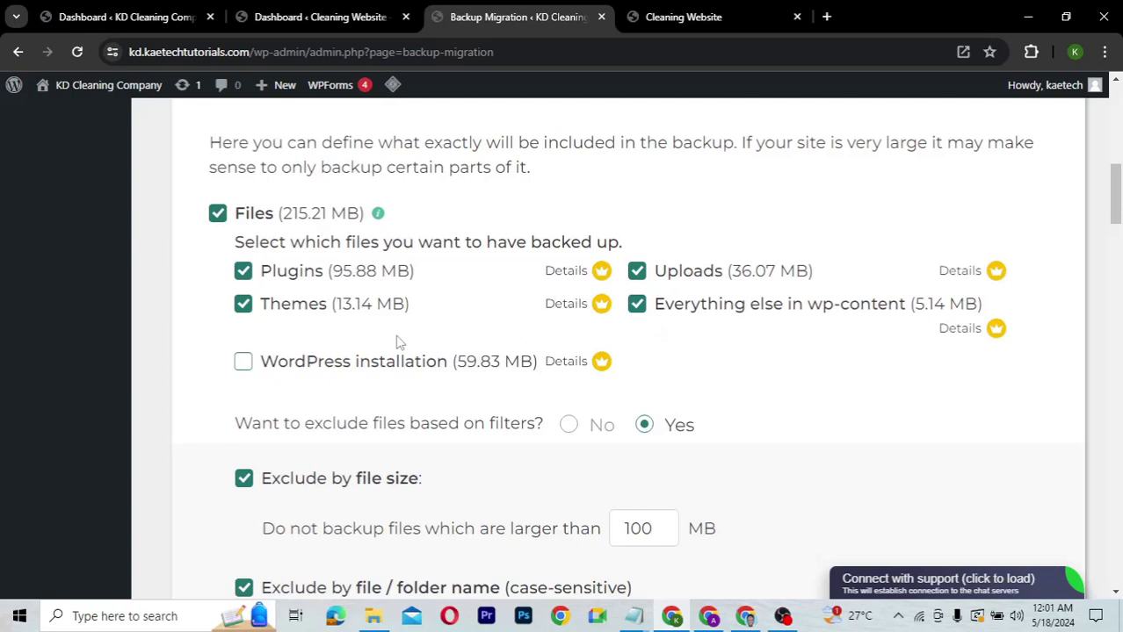
pyautogui.scroll(-2, 395, 341)
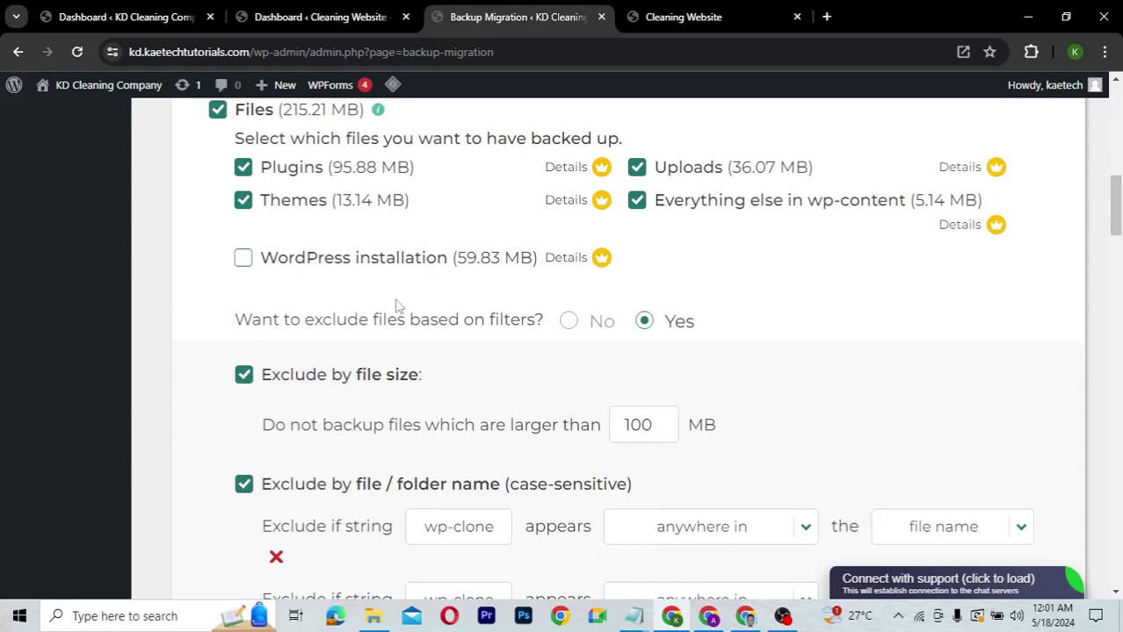
pyautogui.scroll(-3, 395, 305)
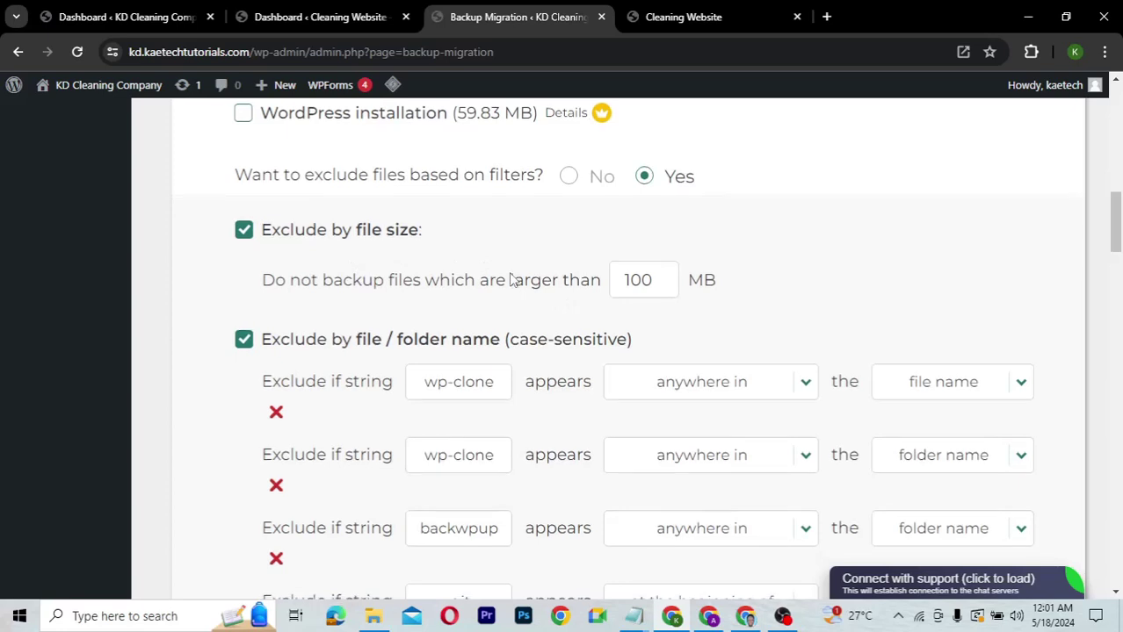
pyautogui.scroll(-3, 509, 279)
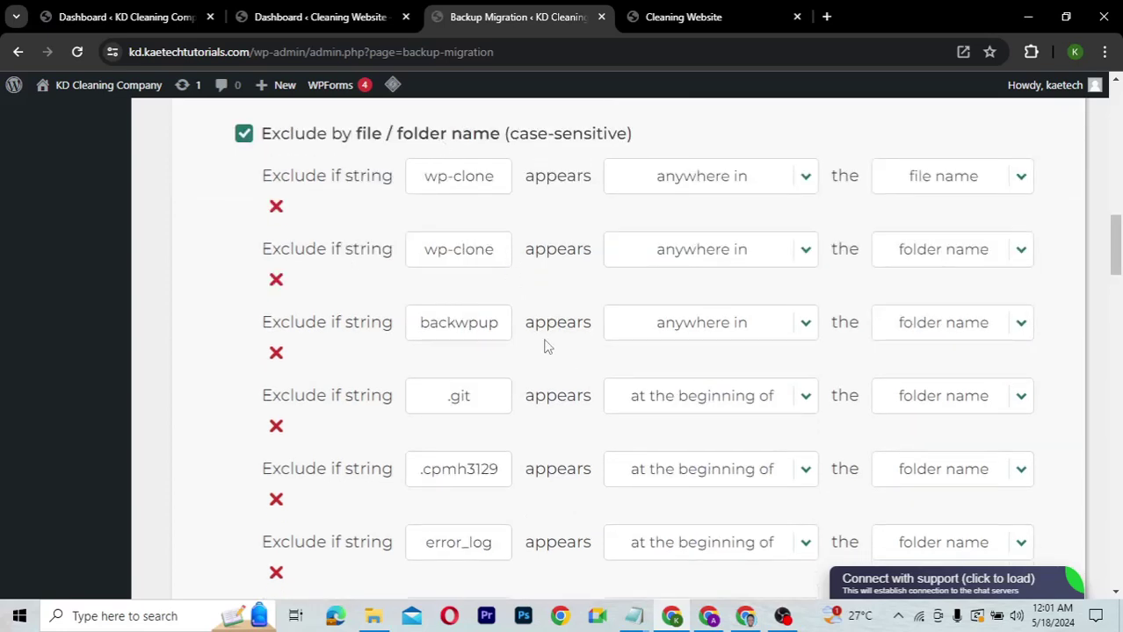
pyautogui.scroll(-8, 544, 347)
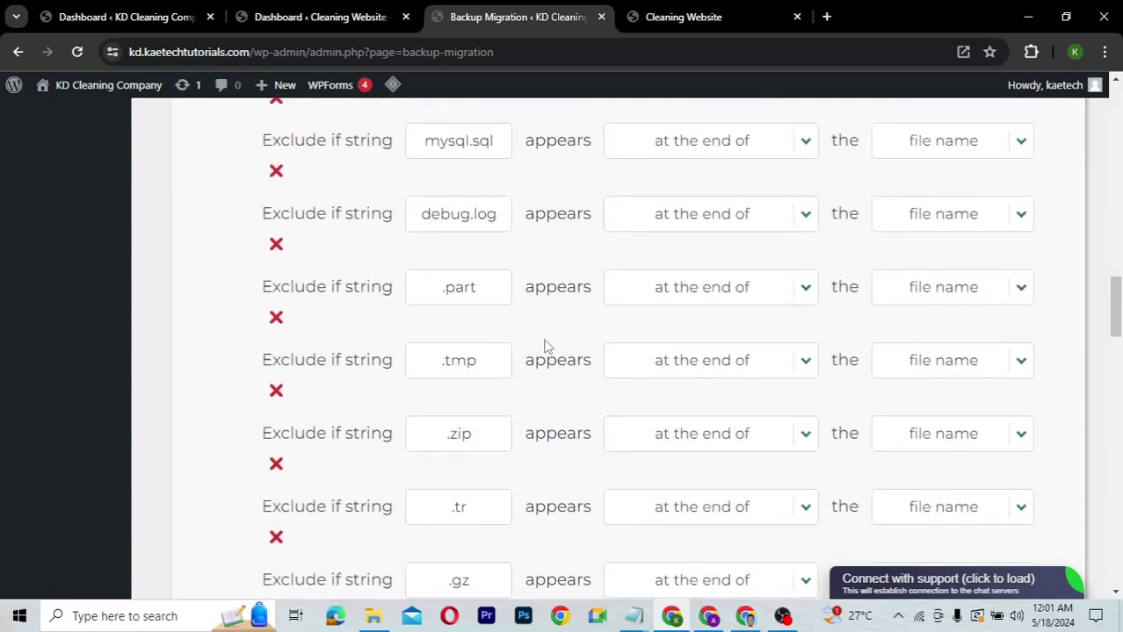
pyautogui.scroll(-10, 544, 346)
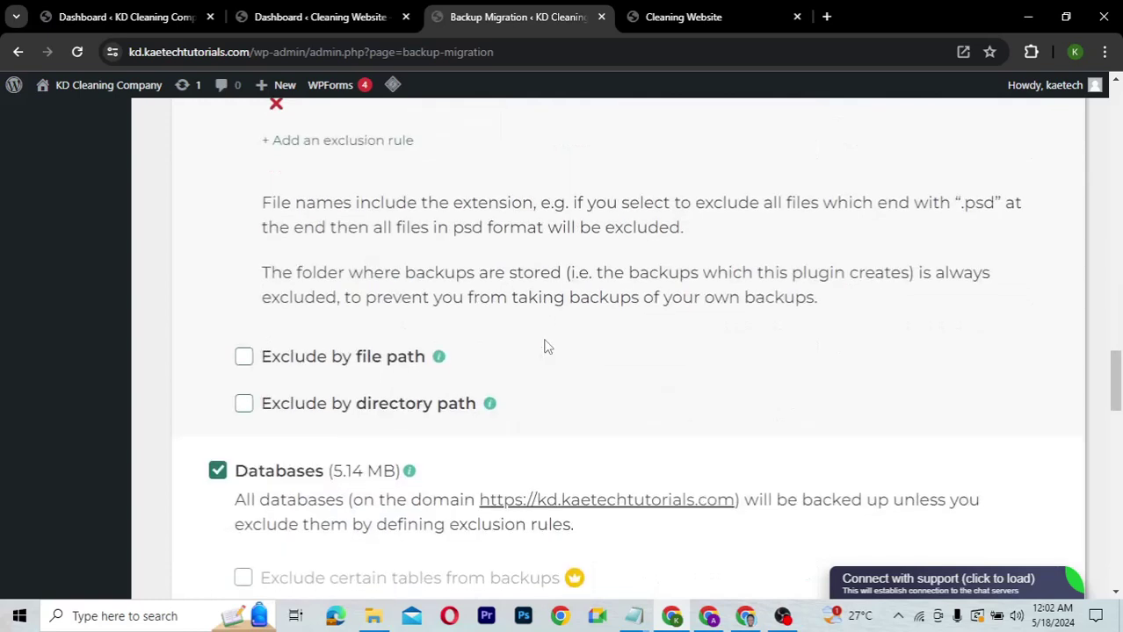
pyautogui.scroll(-1, 544, 346)
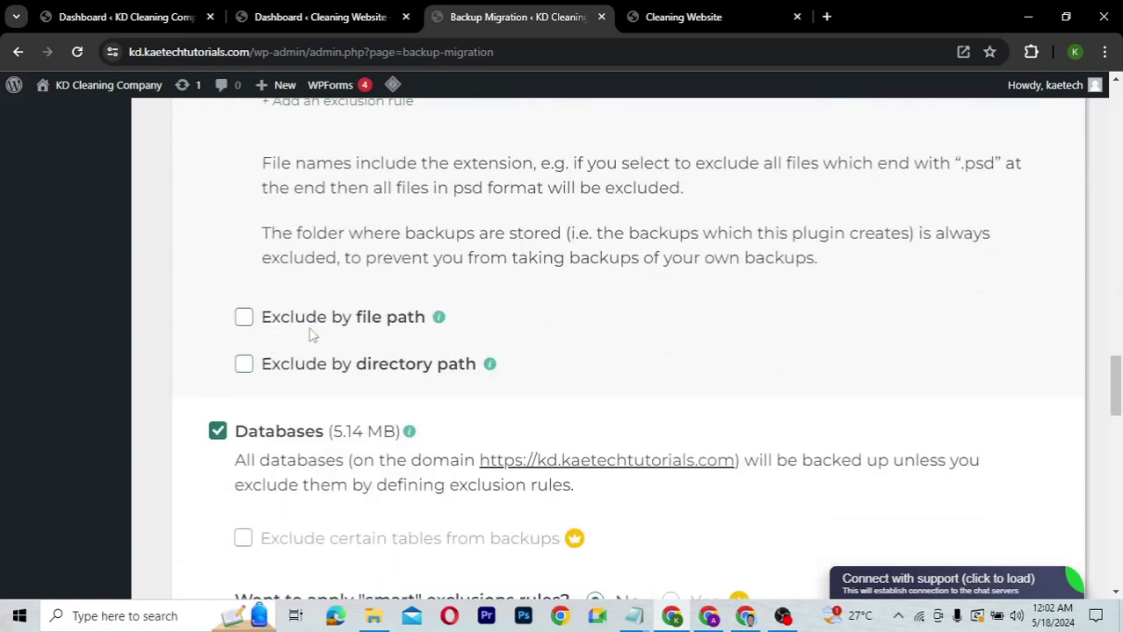
# Step: Examine the database backup option, the smart exclusion rules and the backup size summary
pyautogui.scroll(-2, 542, 356)
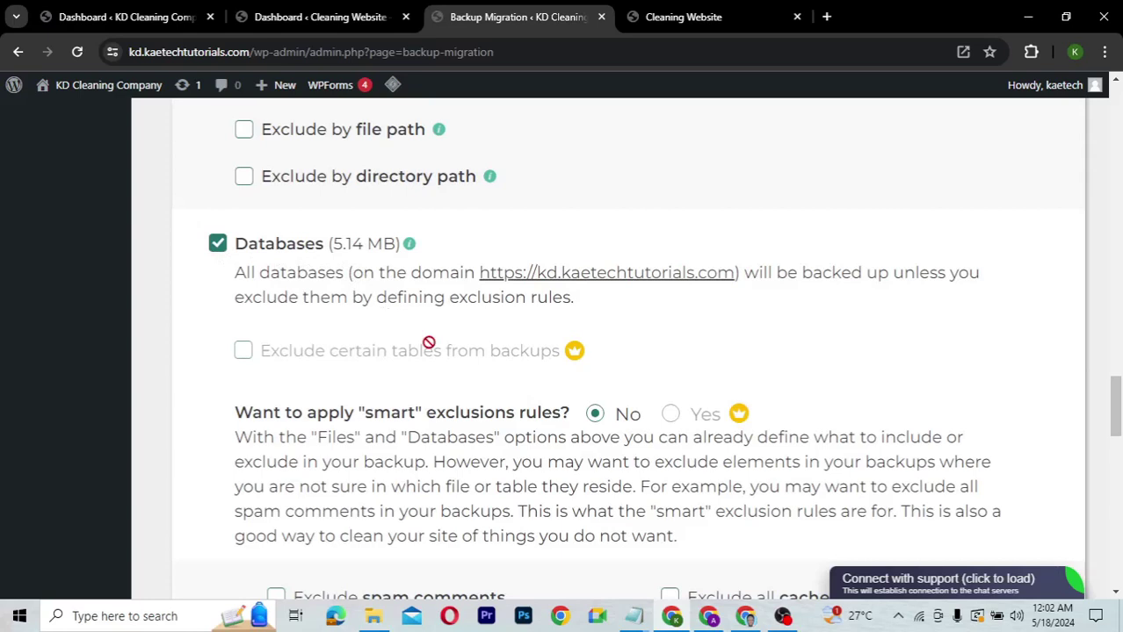
pyautogui.moveTo(571, 343)
pyautogui.scroll(-1, 726, 332)
pyautogui.scroll(-2, 726, 332)
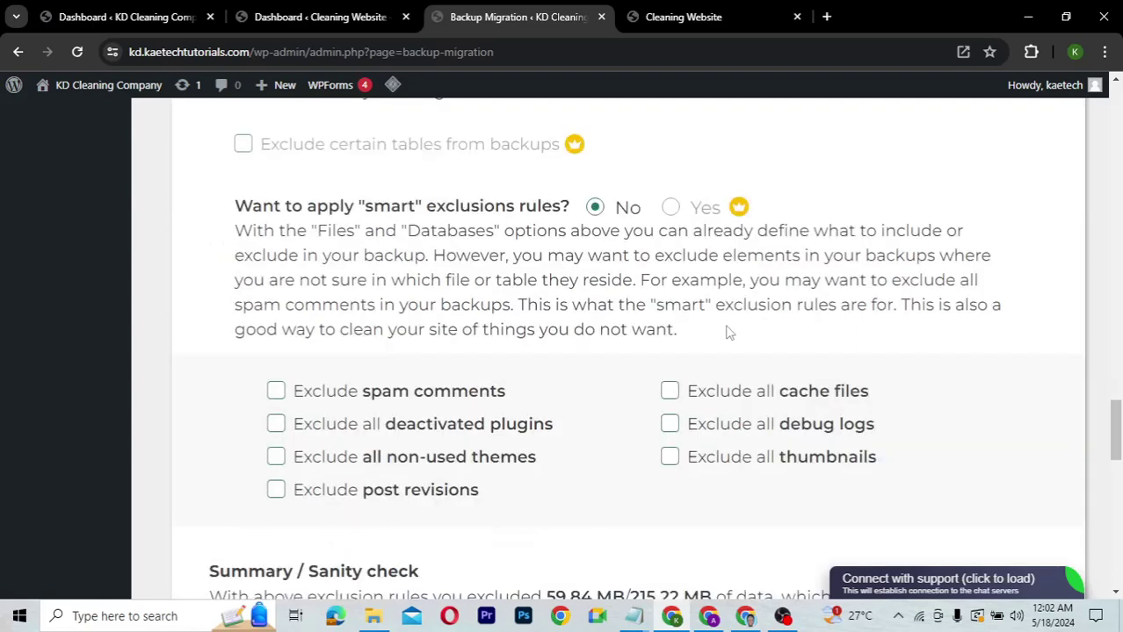
pyautogui.scroll(4, 726, 332)
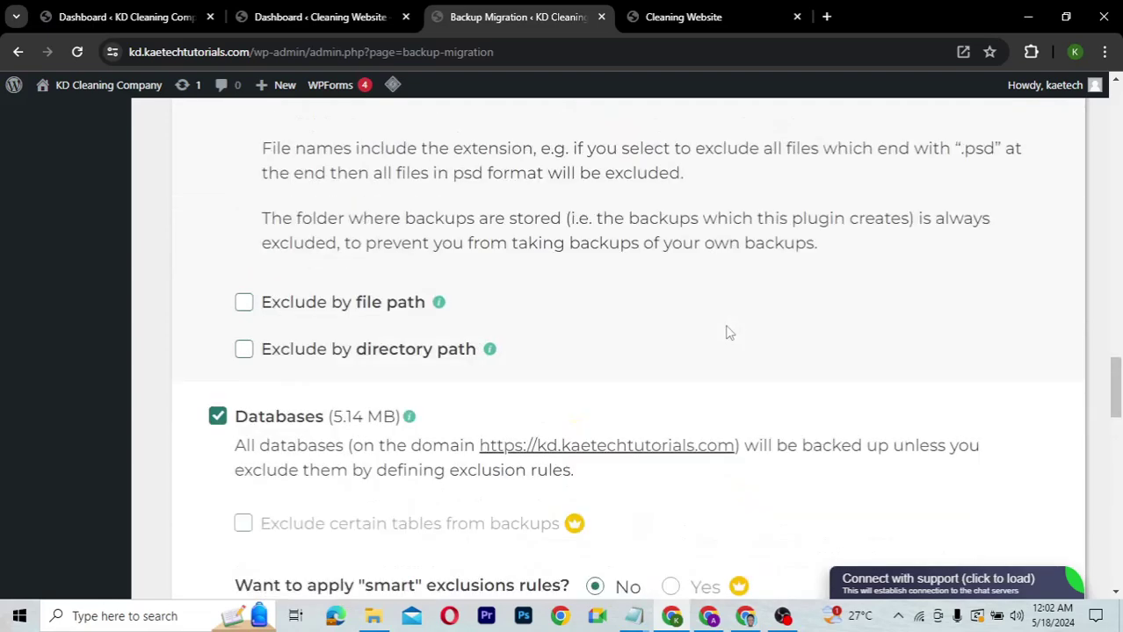
pyautogui.scroll(-1, 727, 332)
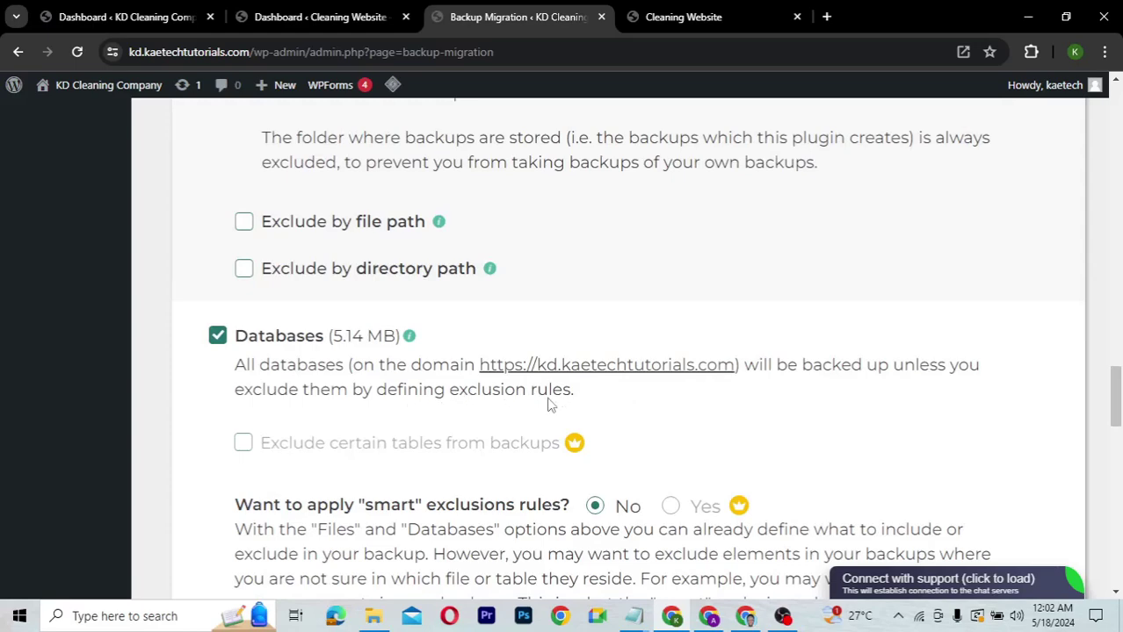
pyautogui.scroll(-5, 601, 409)
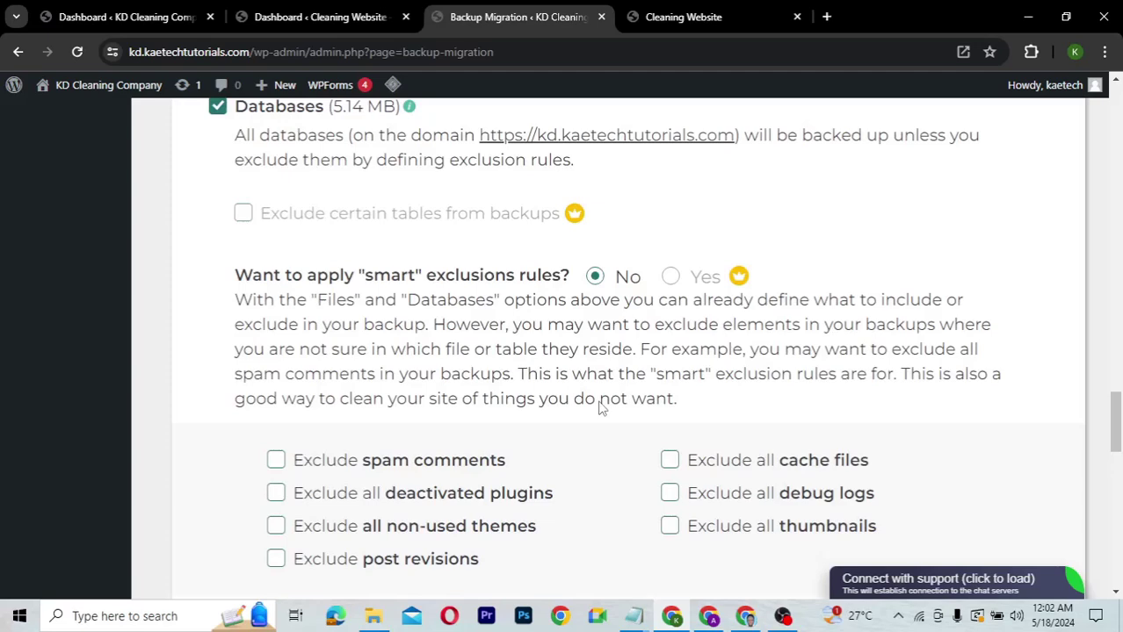
pyautogui.scroll(-3, 601, 409)
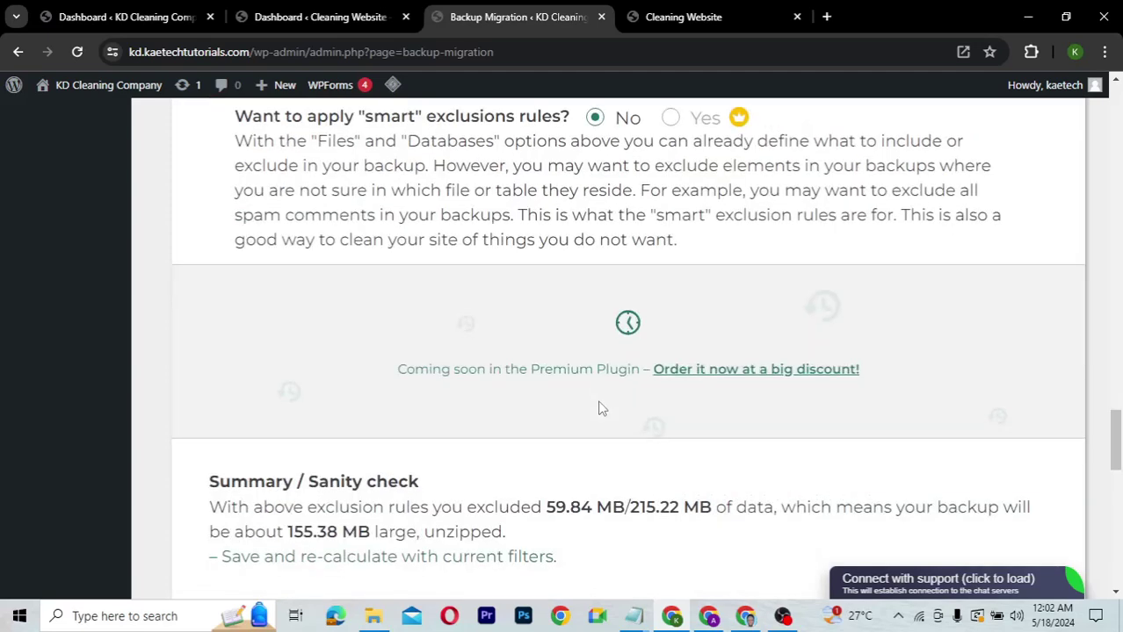
pyautogui.scroll(-5, 601, 409)
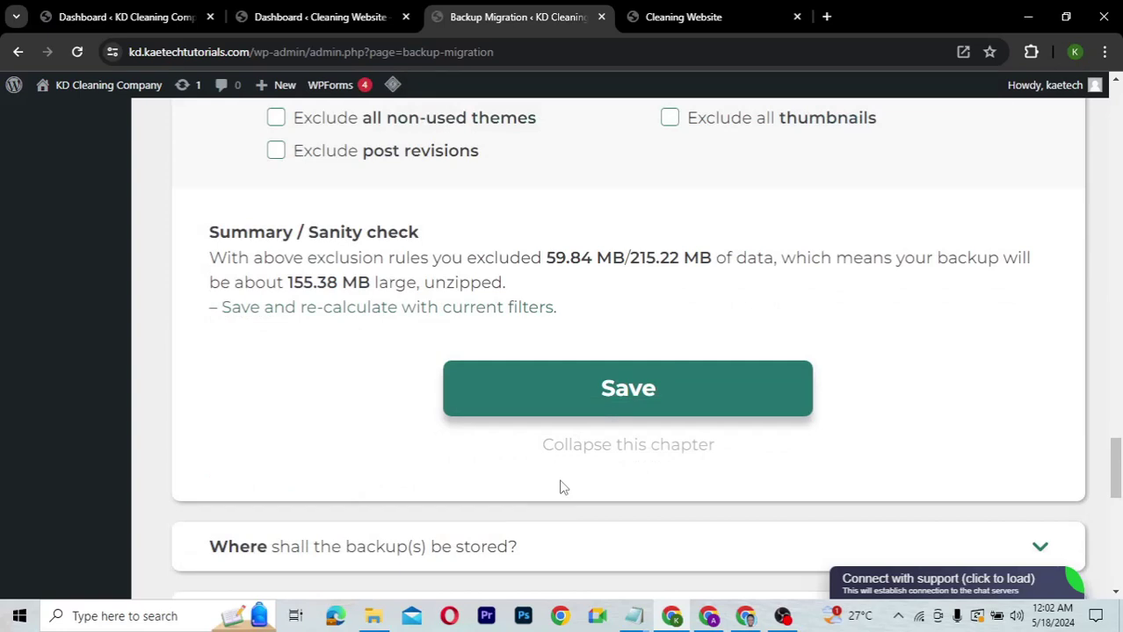
# Step: Expand the settings for where backups are stored and examine the local directory, direct link and external storage options
pyautogui.scroll(-4, 562, 487)
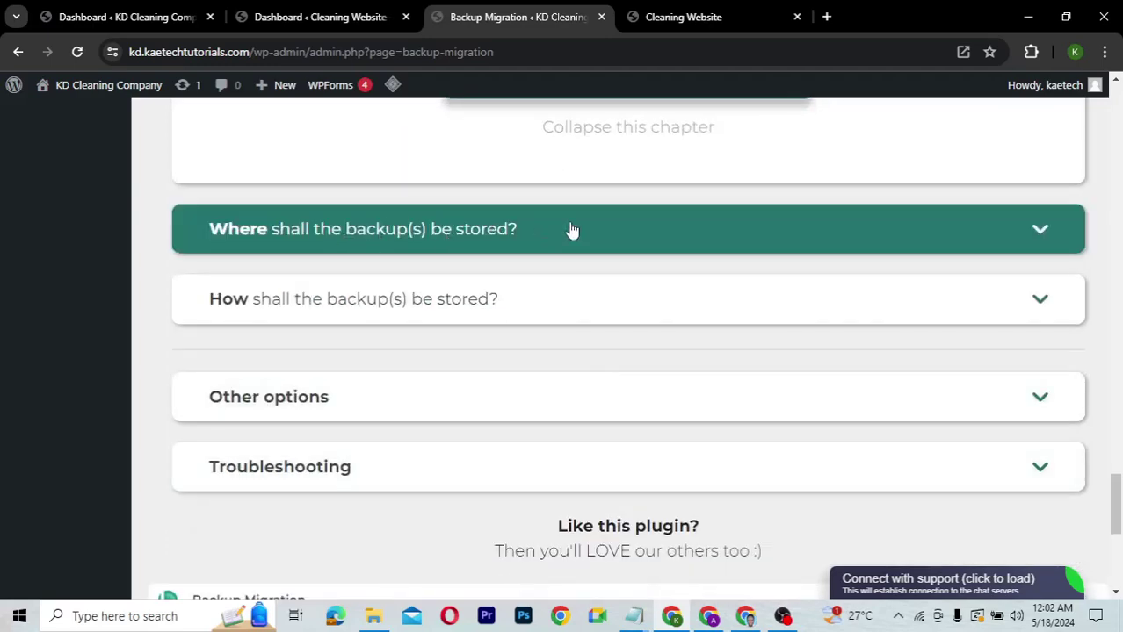
pyautogui.scroll(-5, 572, 232)
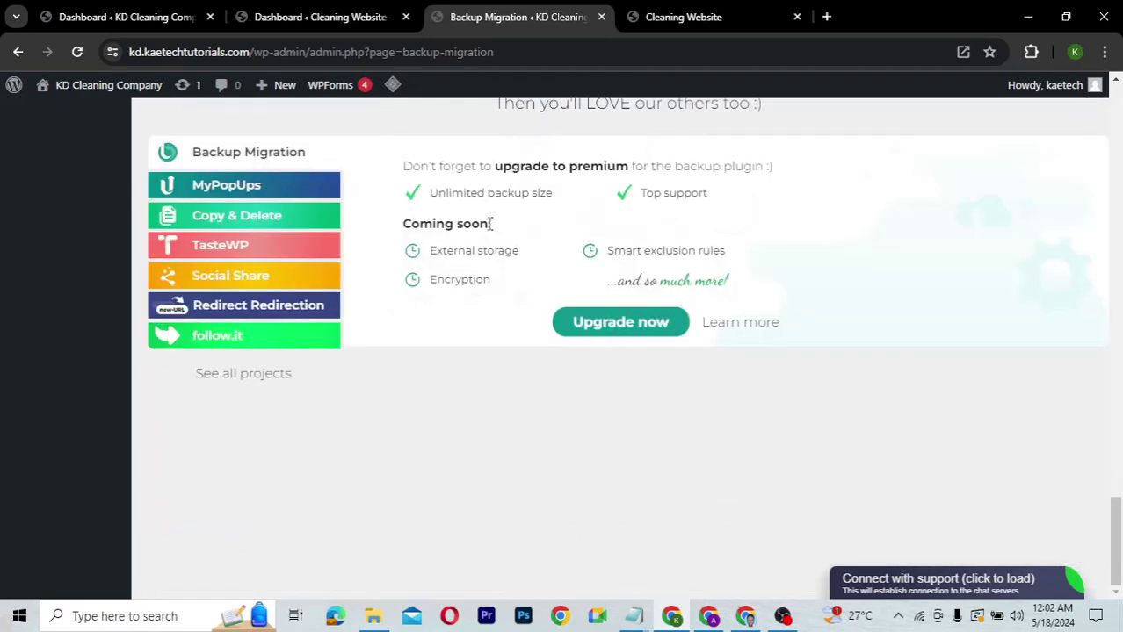
pyautogui.scroll(10, 492, 224)
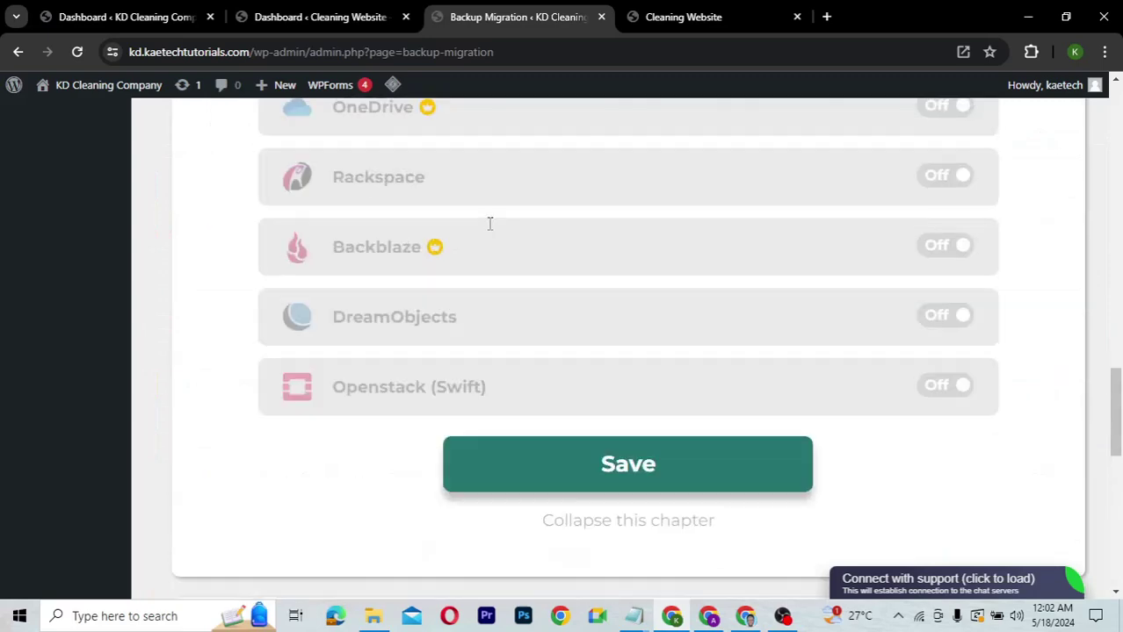
pyautogui.scroll(10, 489, 224)
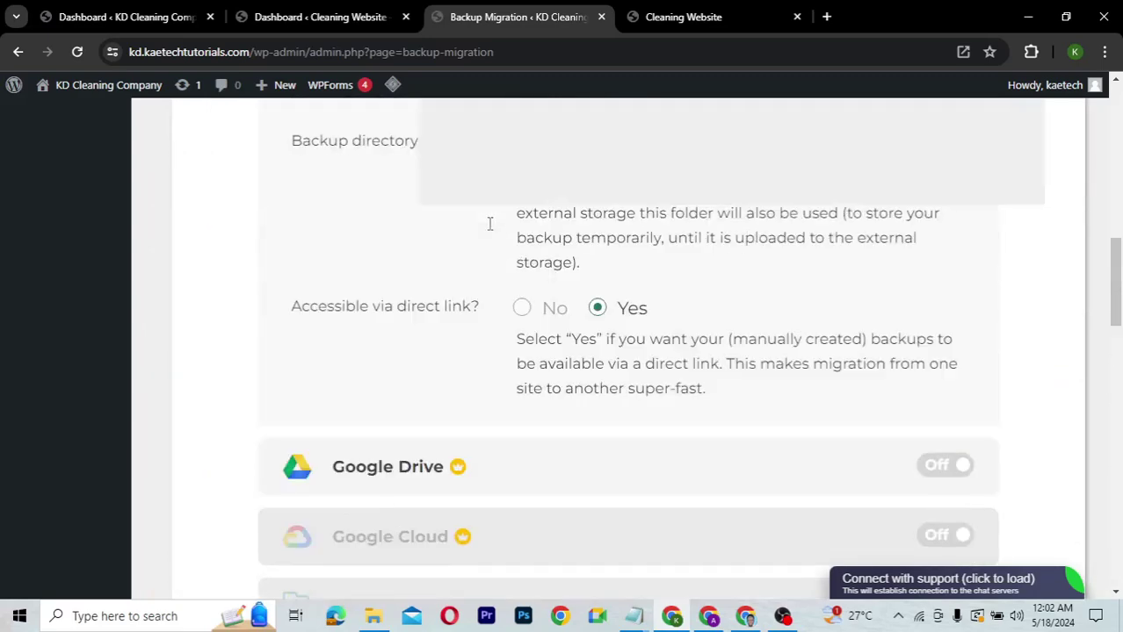
pyautogui.scroll(2, 489, 224)
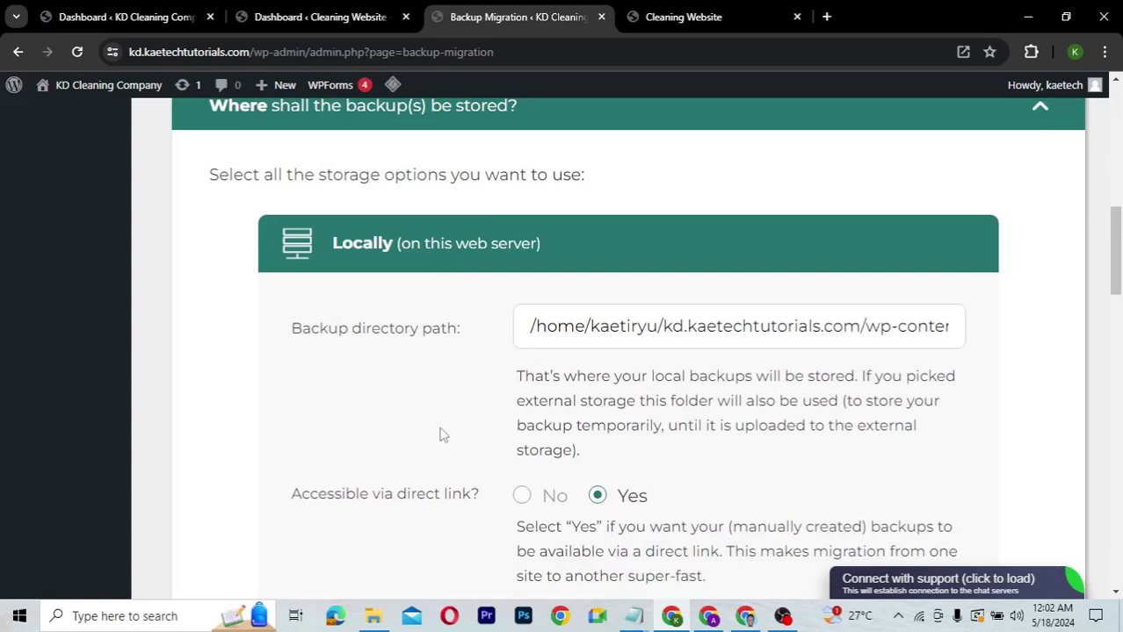
pyautogui.scroll(-2, 444, 435)
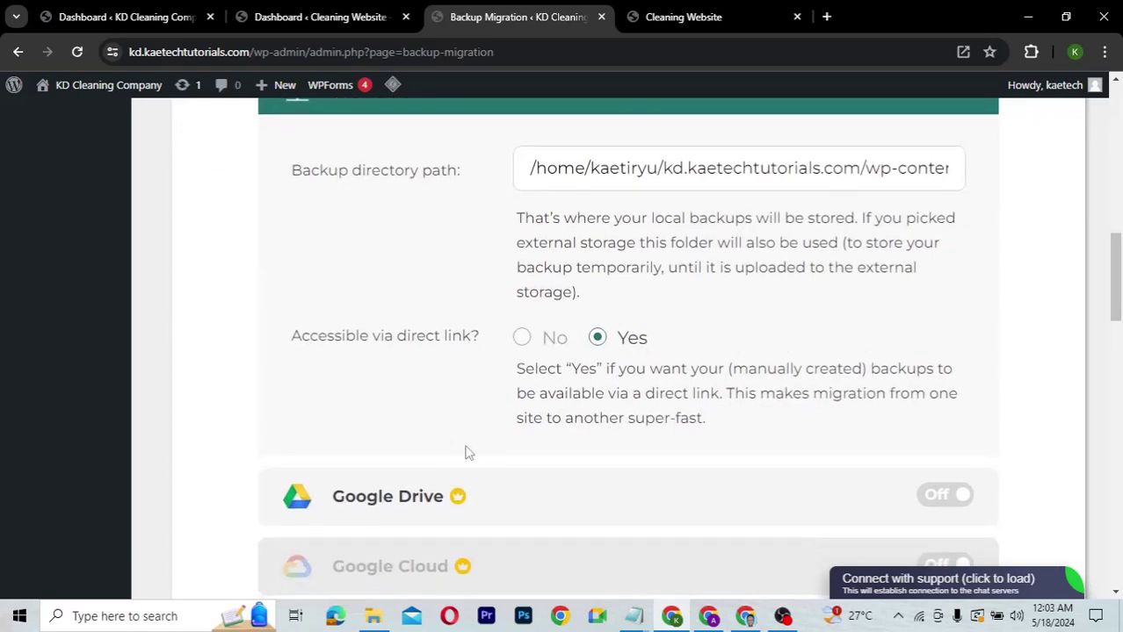
pyautogui.scroll(-3, 466, 452)
pyautogui.moveTo(369, 296)
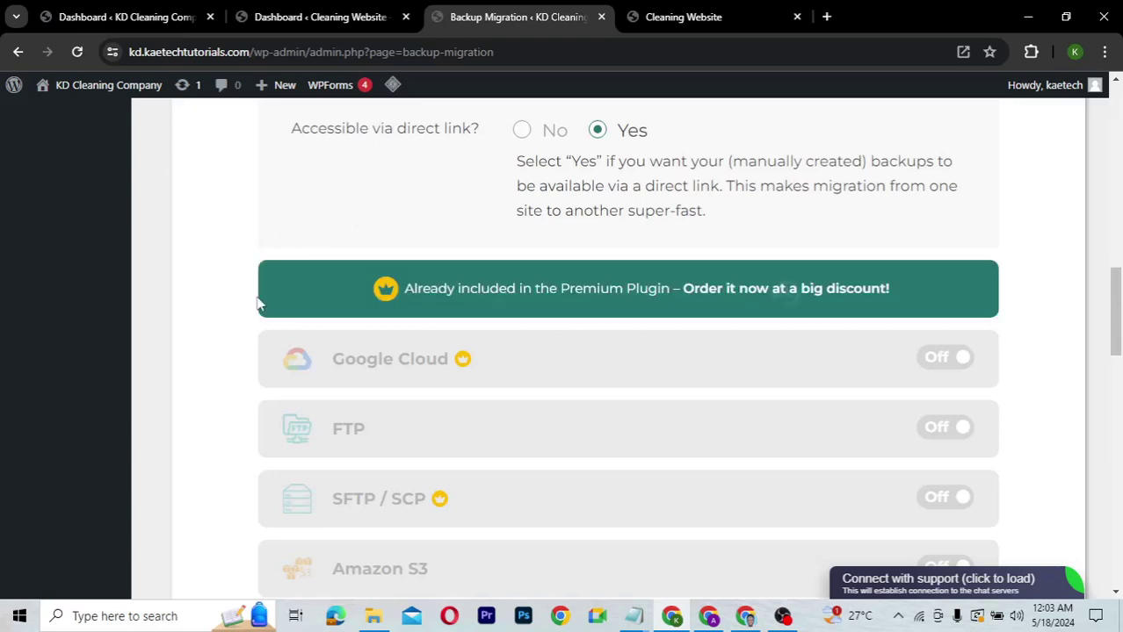
pyautogui.moveTo(331, 373)
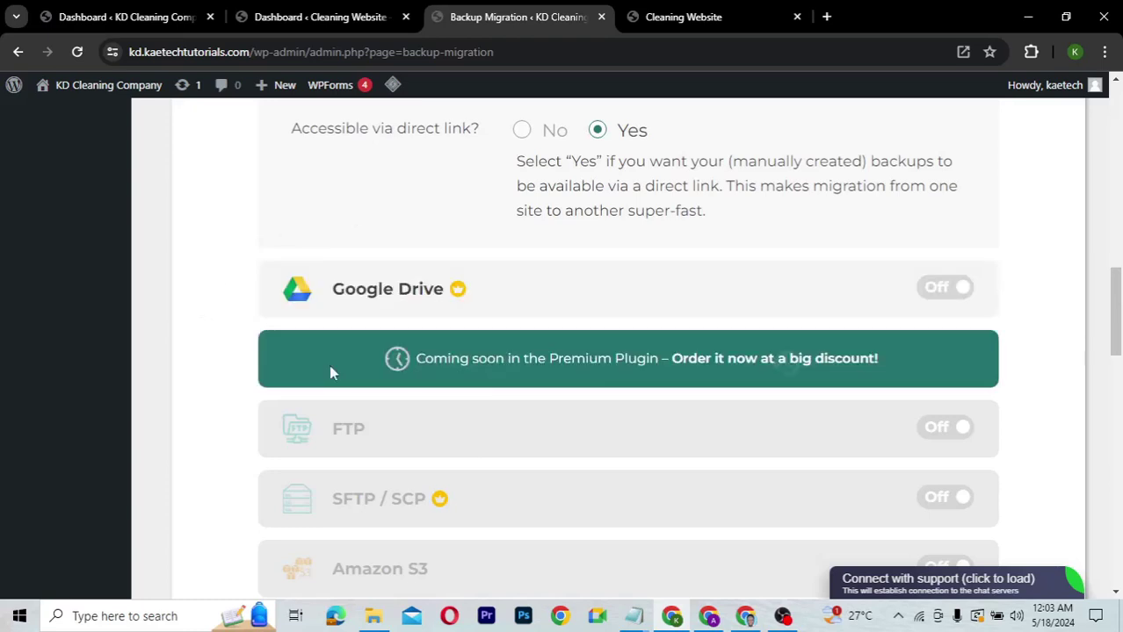
pyautogui.scroll(-3, 366, 408)
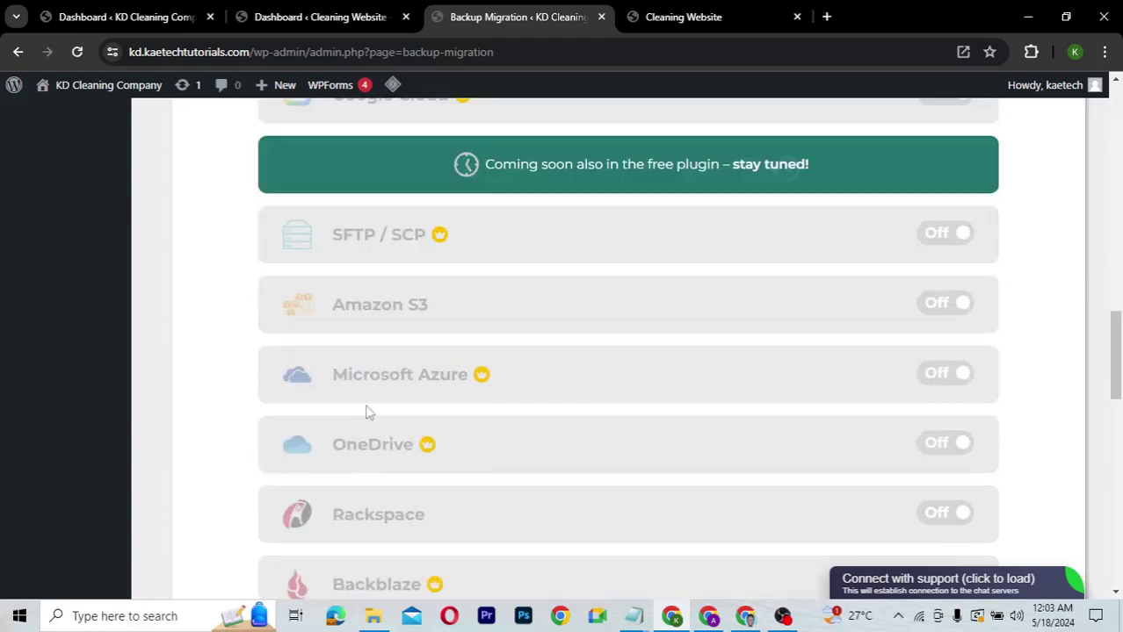
pyautogui.scroll(-4, 368, 411)
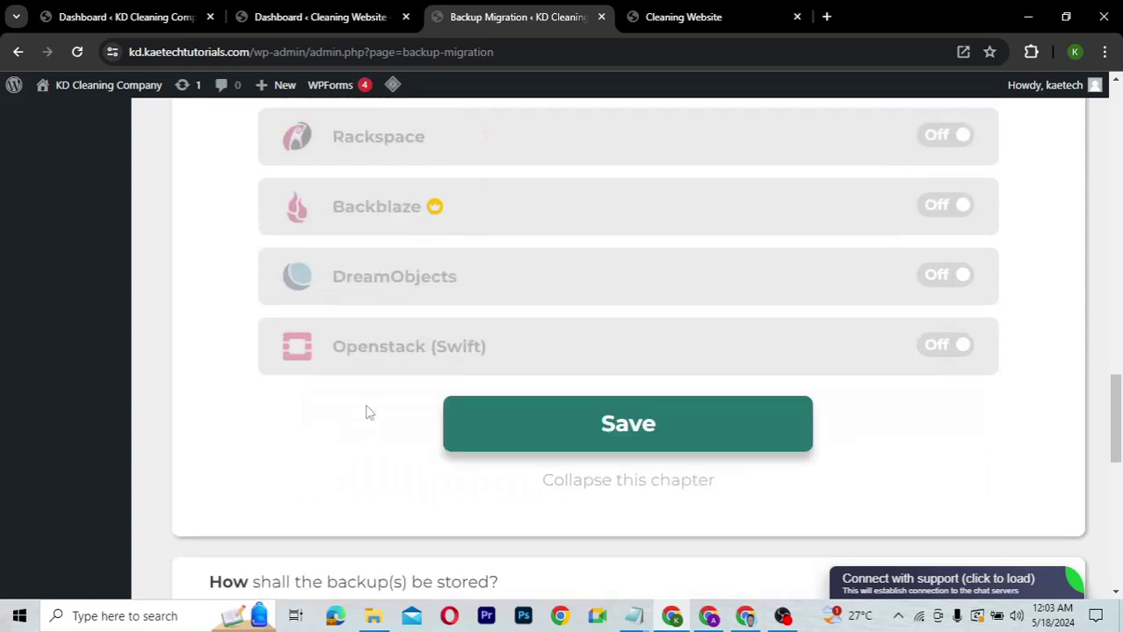
# Step: Expand the settings for how backups are stored and examine the file name, compression method and encryption options
pyautogui.scroll(-4, 369, 410)
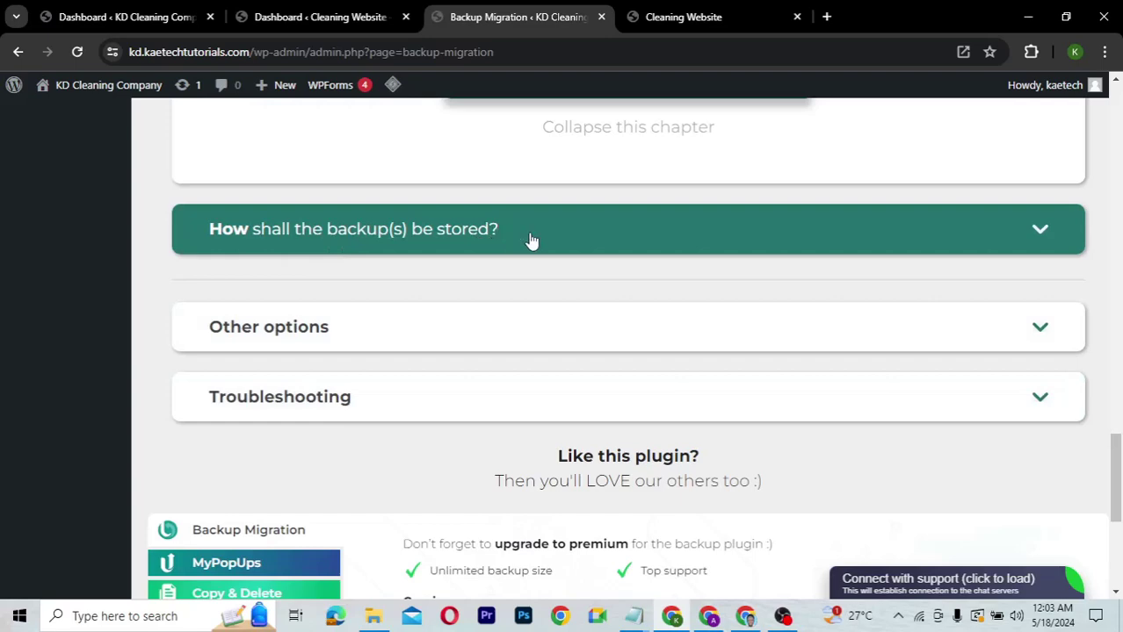
pyautogui.scroll(-4, 558, 248)
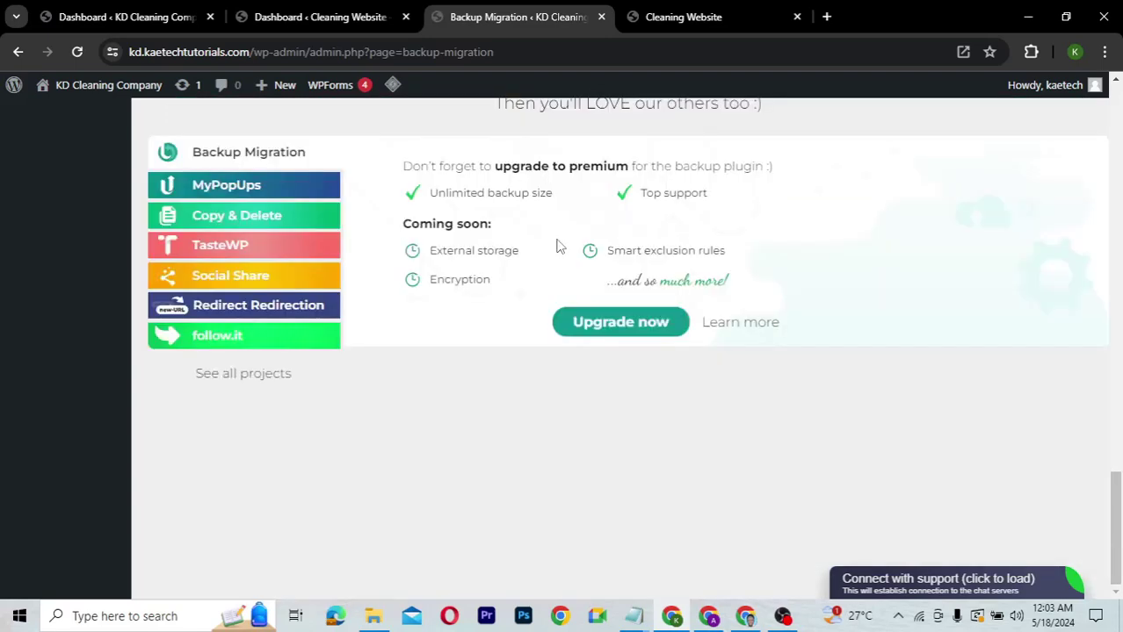
pyautogui.scroll(5, 481, 246)
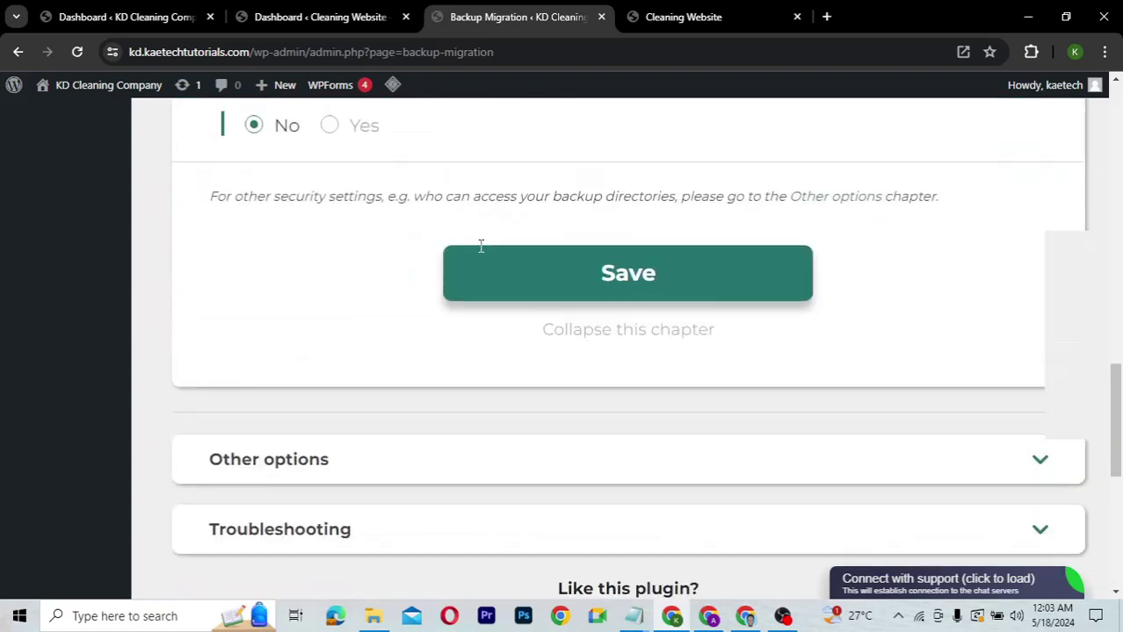
pyautogui.scroll(6, 480, 246)
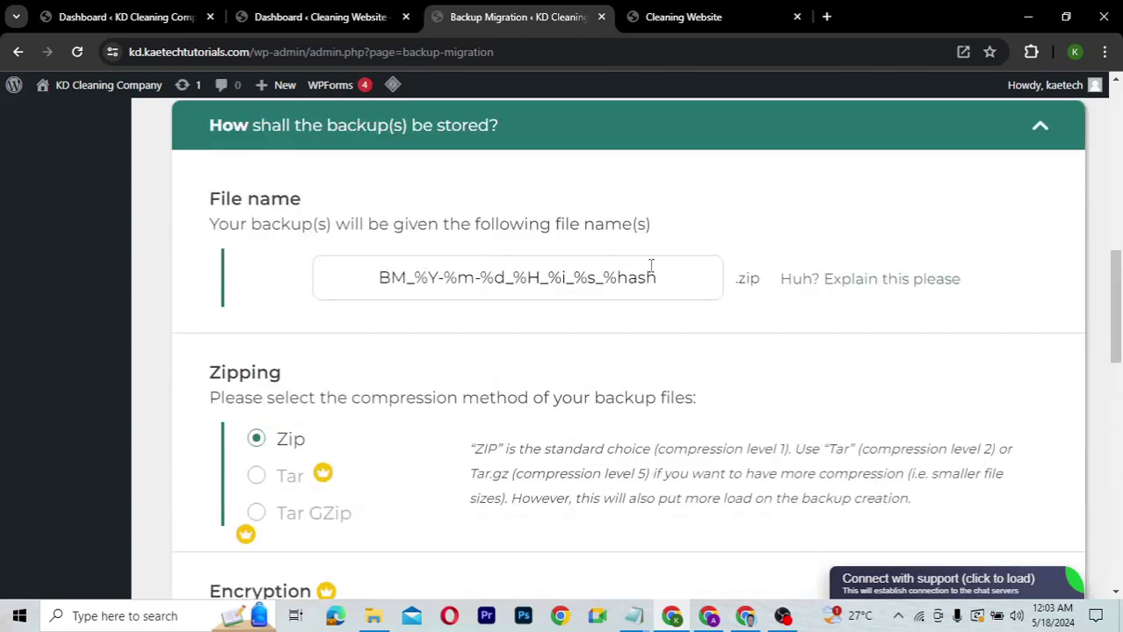
pyautogui.scroll(-2, 400, 330)
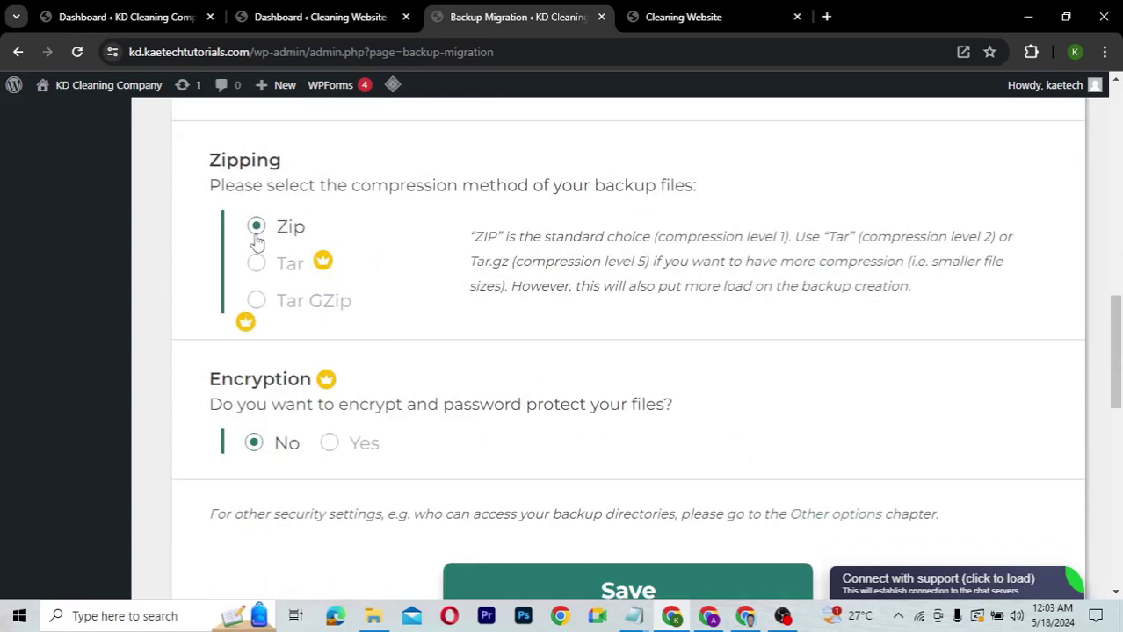
pyautogui.moveTo(257, 302)
pyautogui.moveTo(270, 381)
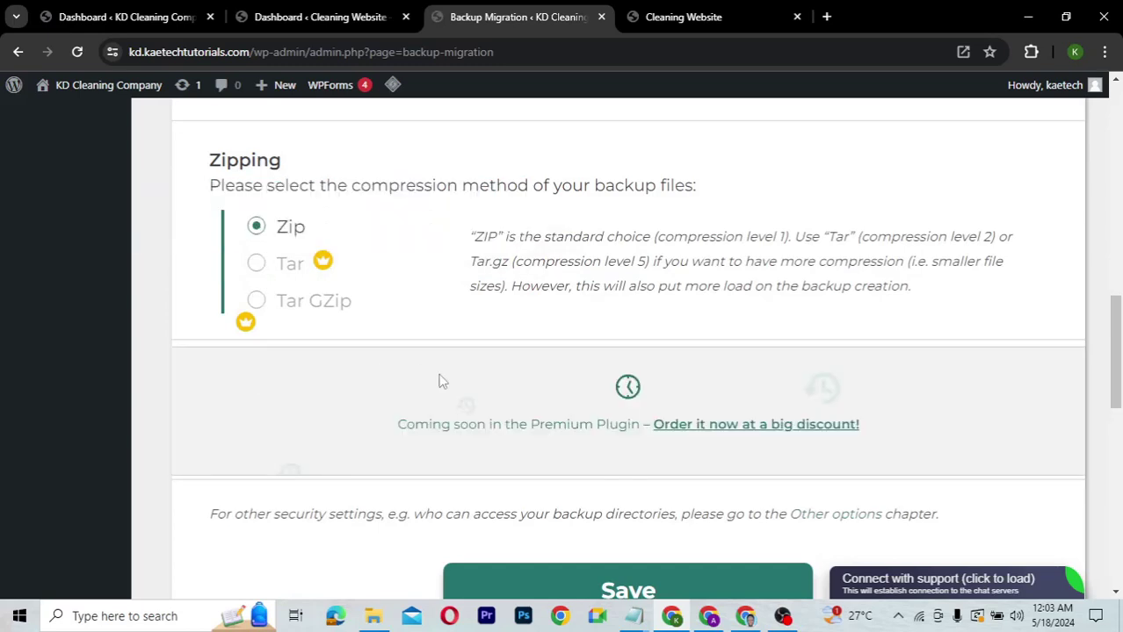
pyautogui.scroll(-2, 430, 426)
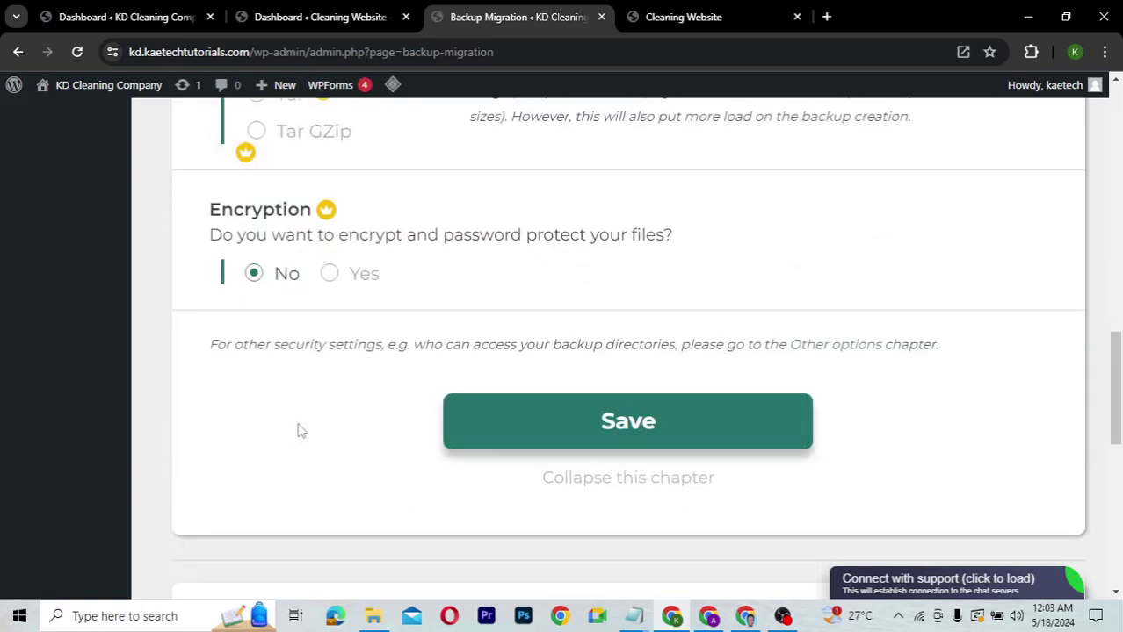
pyautogui.moveTo(321, 254)
pyautogui.scroll(-2, 321, 375)
pyautogui.scroll(-1, 320, 375)
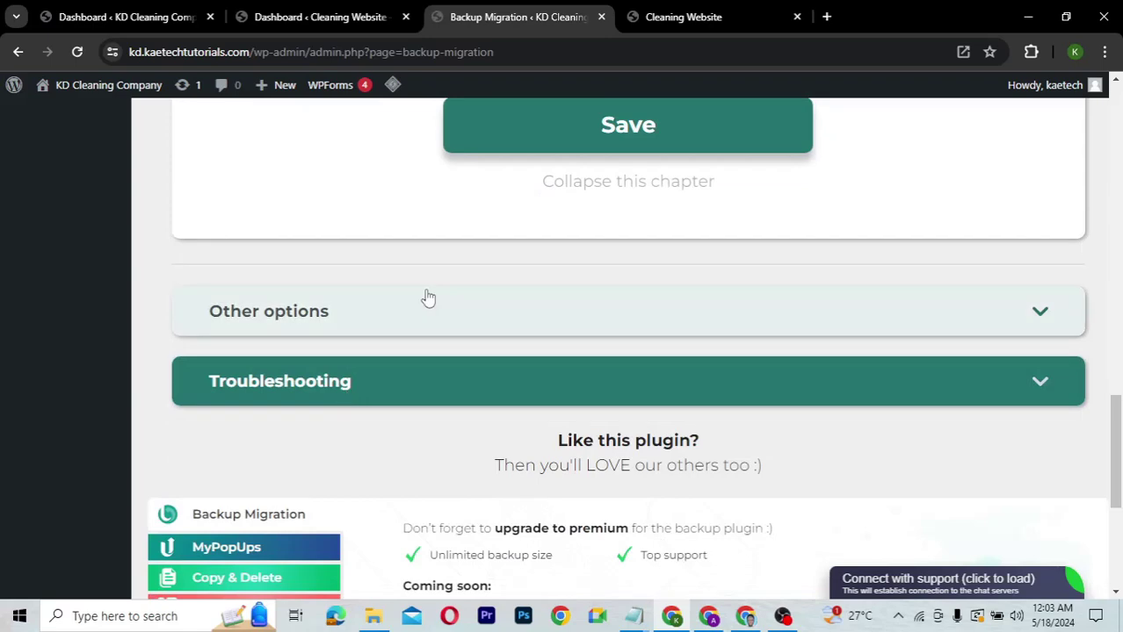
# Step: Open the staging site options and examine the own server and domain choice, the staging path setting and the staging sites list
pyautogui.scroll(4, 428, 299)
pyautogui.scroll(10, 427, 299)
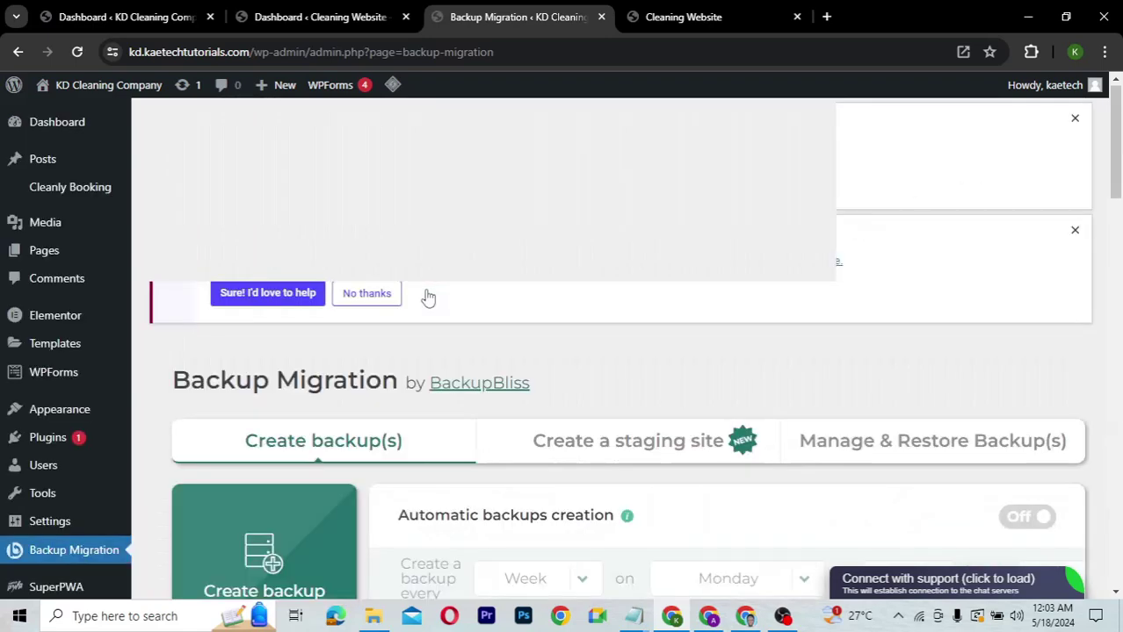
pyautogui.scroll(-2, 427, 299)
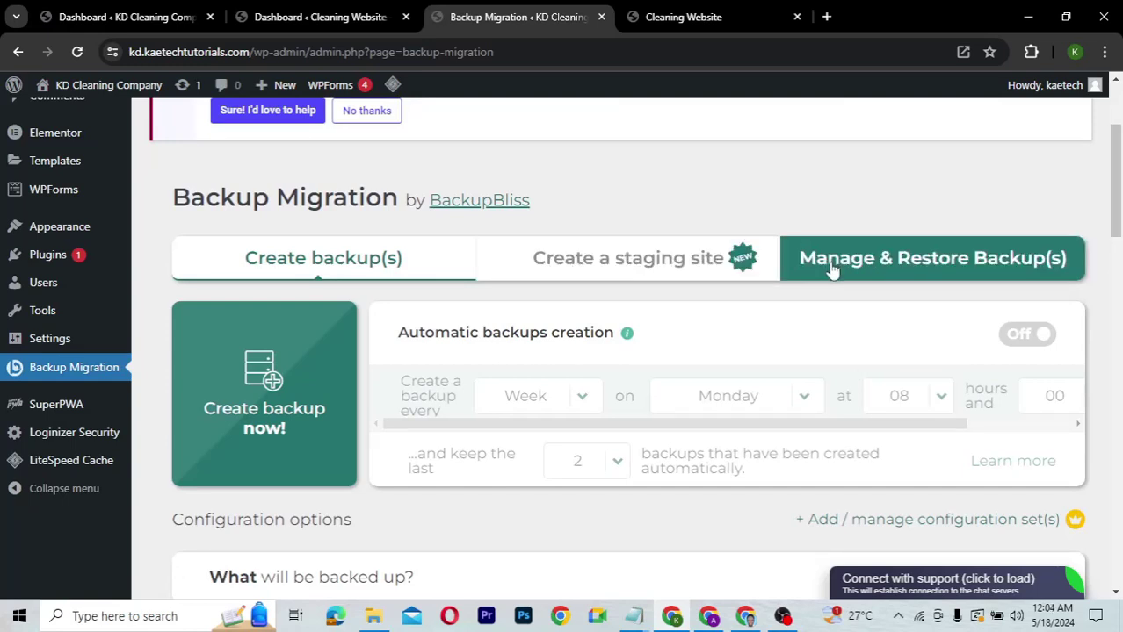
pyautogui.click(661, 266)
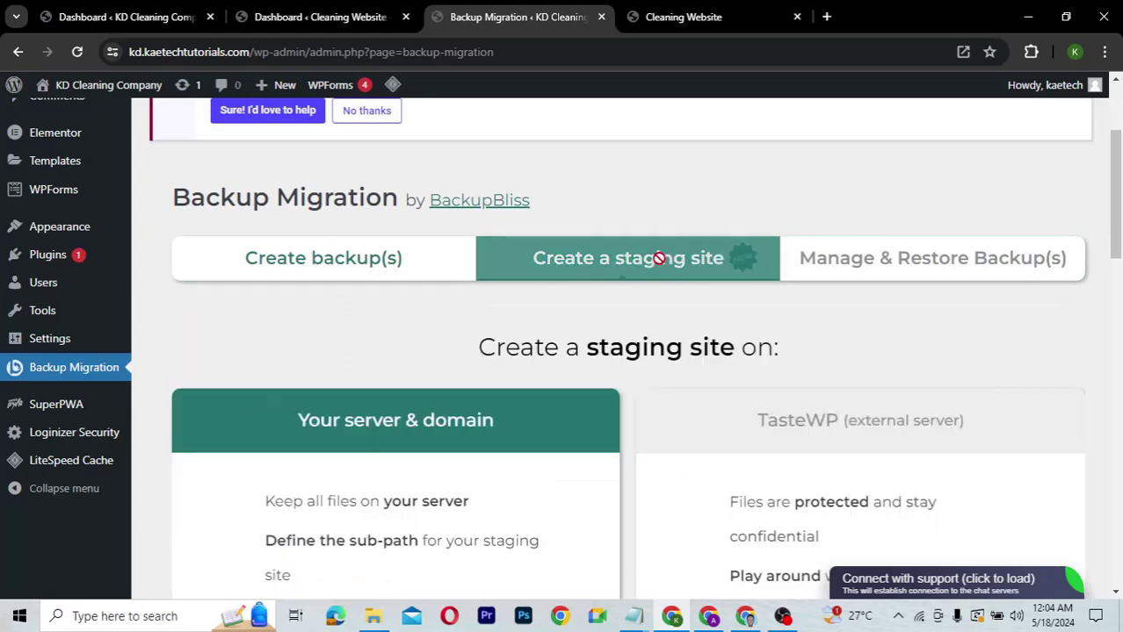
pyautogui.scroll(-2, 706, 357)
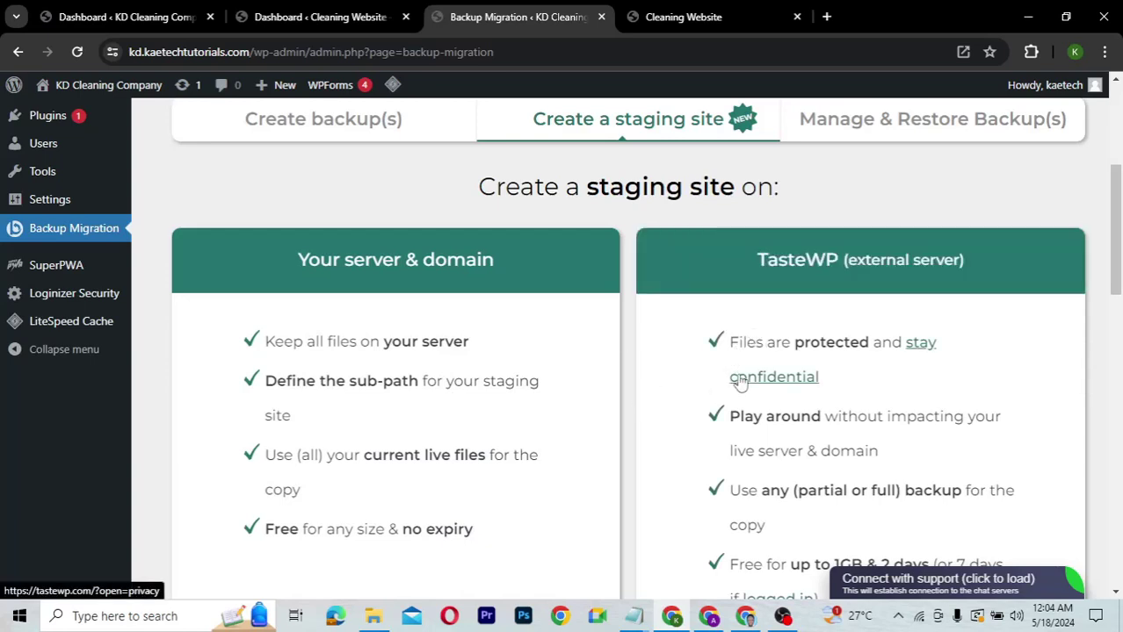
pyautogui.scroll(-5, 447, 426)
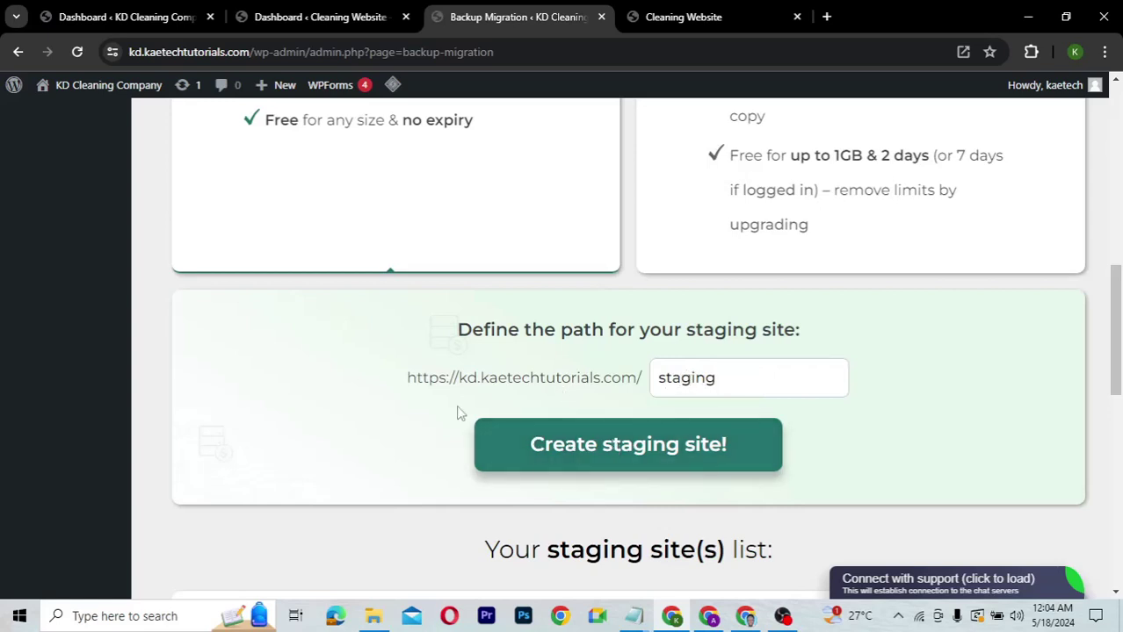
pyautogui.scroll(-3, 390, 464)
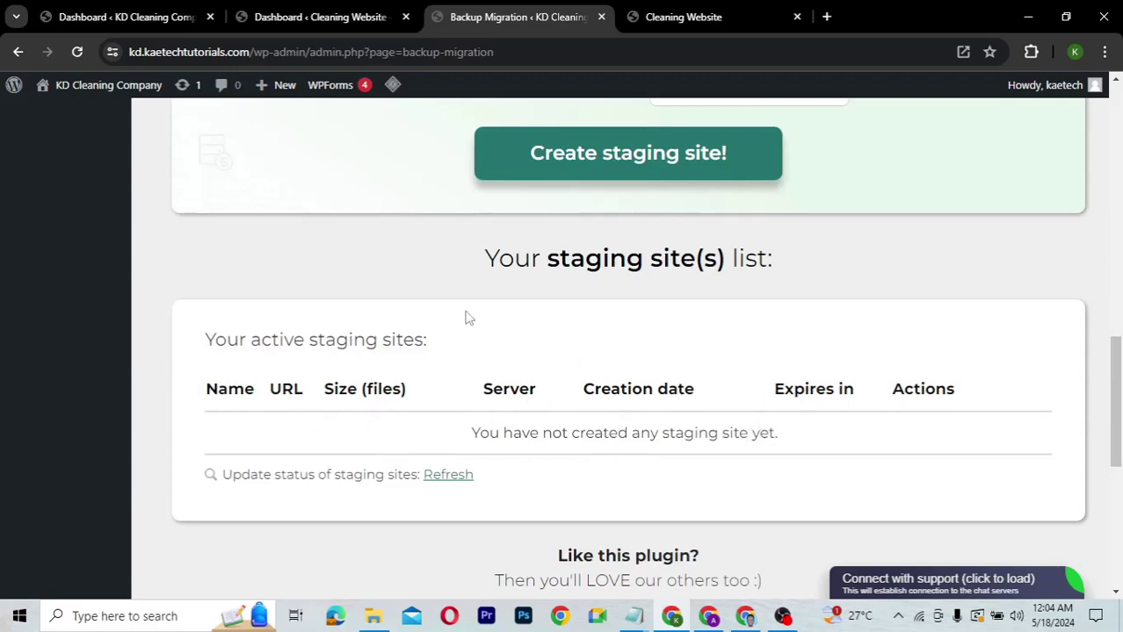
pyautogui.scroll(6, 468, 318)
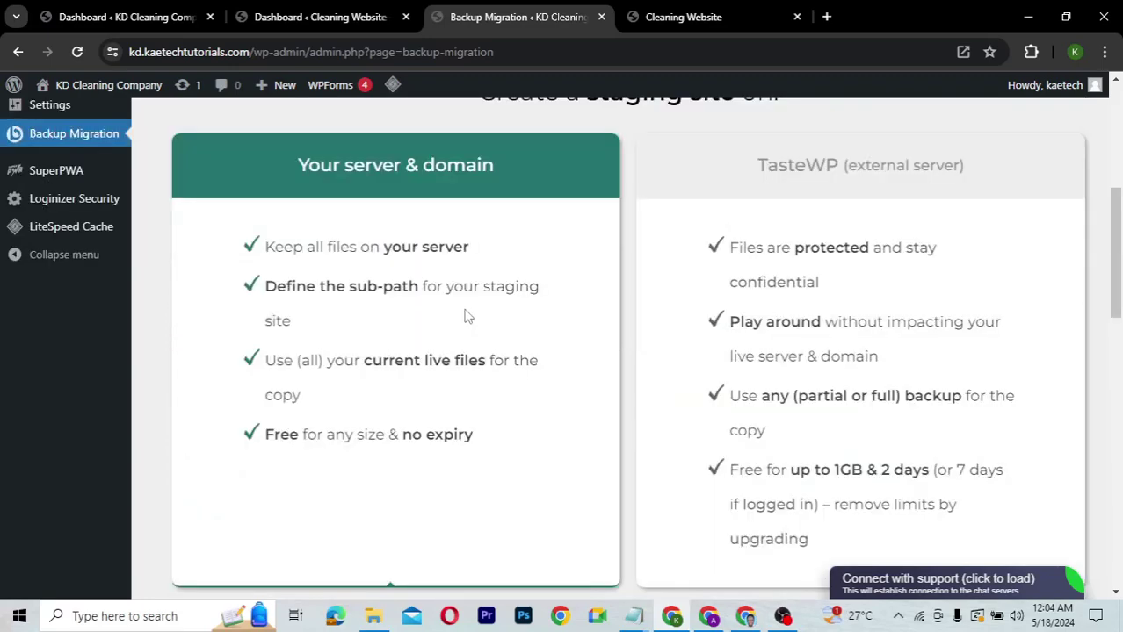
pyautogui.scroll(2, 467, 318)
pyautogui.scroll(-1, 465, 315)
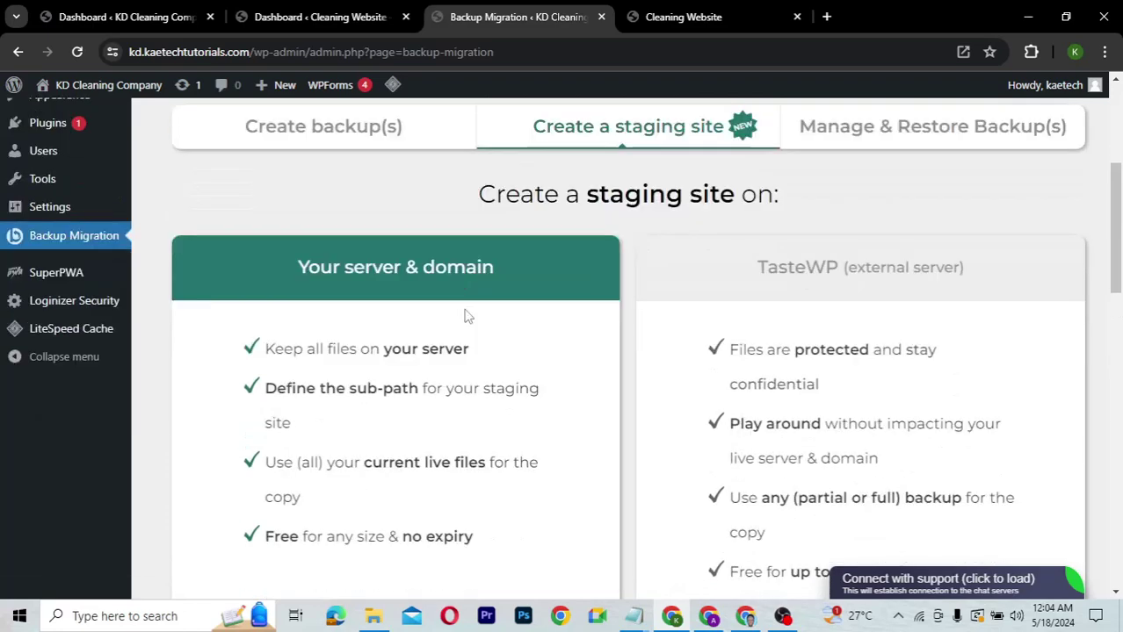
# Step: Choose TasteWP (external server) as the staging location and examine its features, limits and backup requirement
pyautogui.click(766, 327)
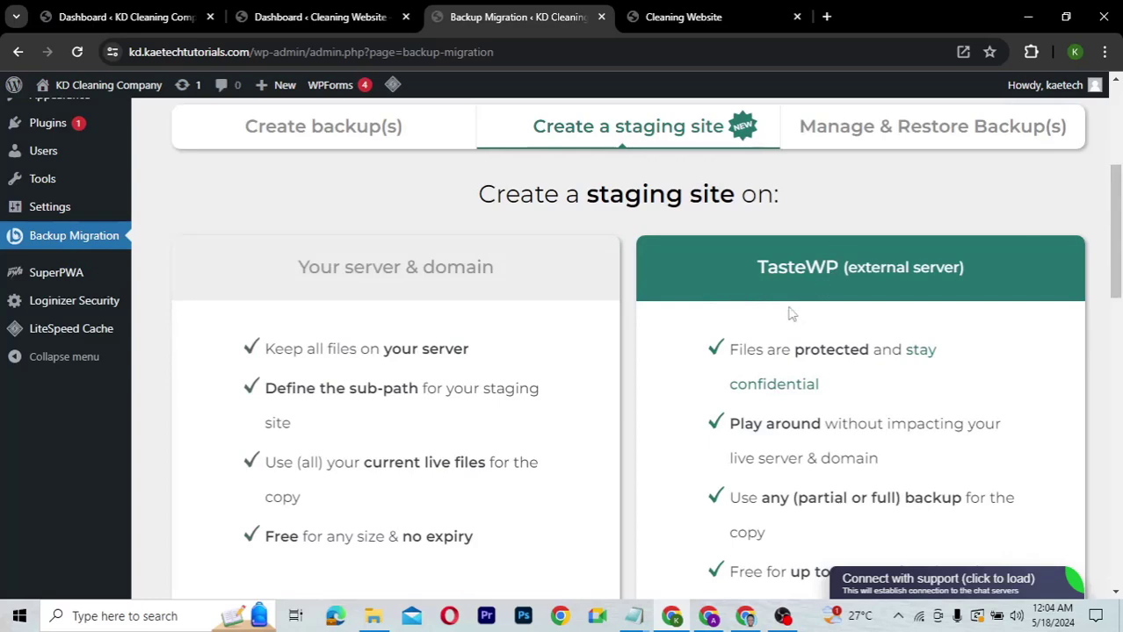
pyautogui.scroll(-2, 708, 344)
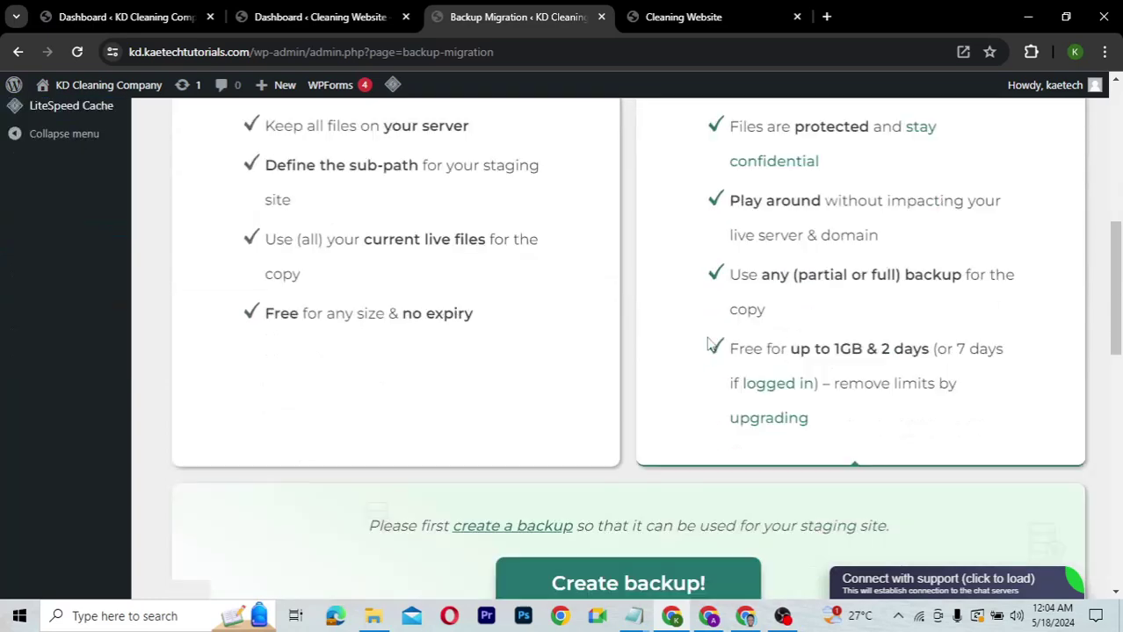
pyautogui.scroll(-1, 708, 344)
pyautogui.scroll(1, 862, 334)
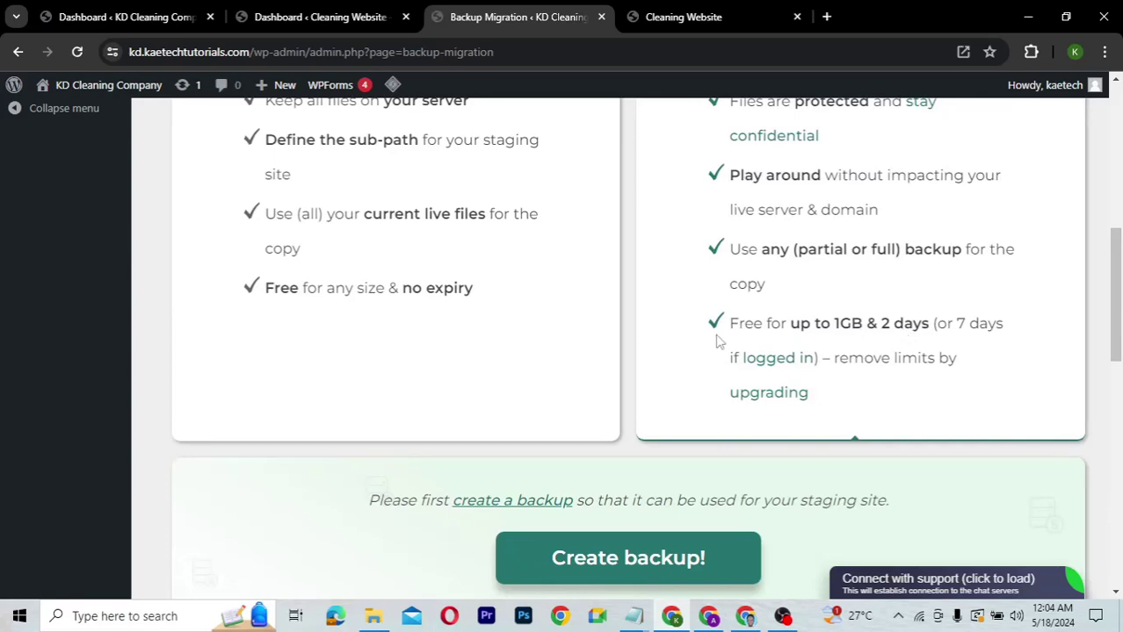
pyautogui.scroll(1, 716, 341)
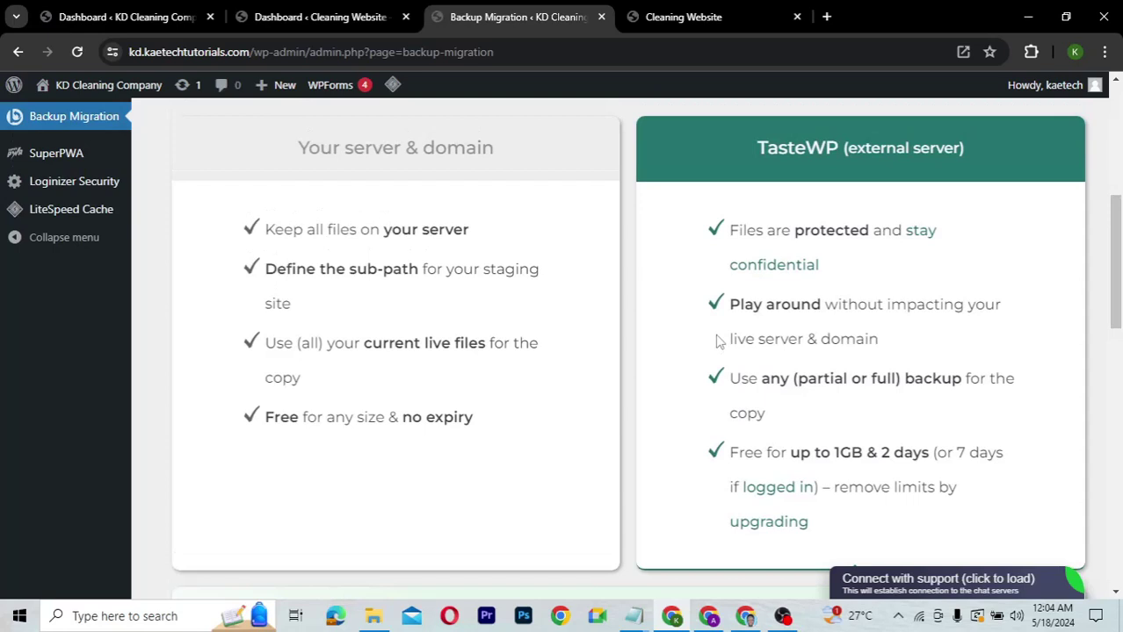
pyautogui.scroll(-1, 719, 341)
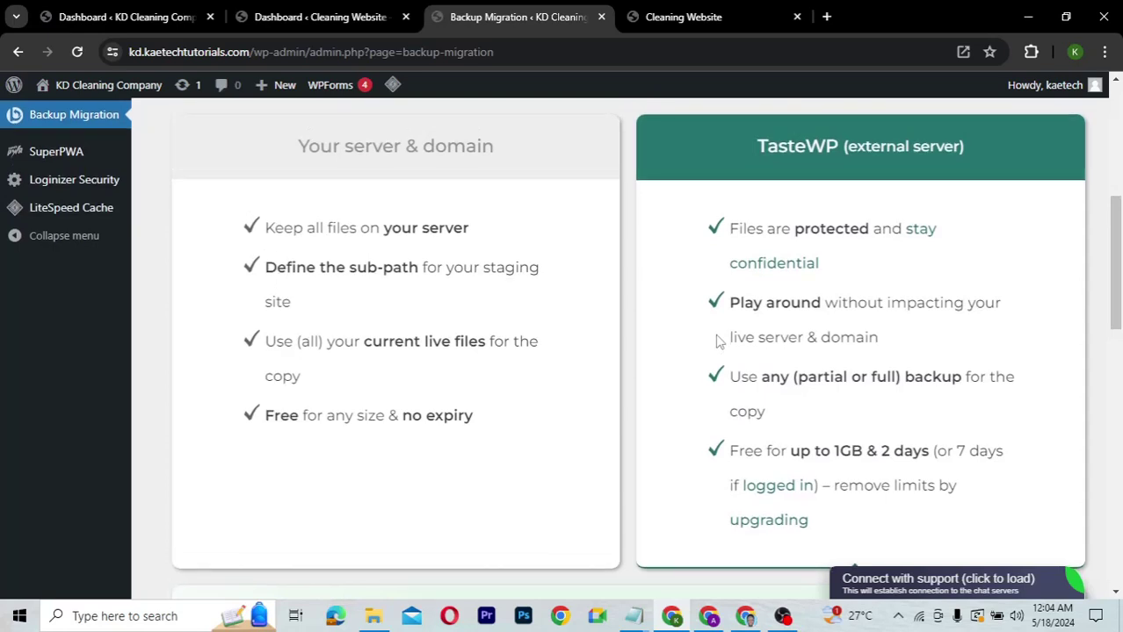
pyautogui.scroll(-1, 716, 340)
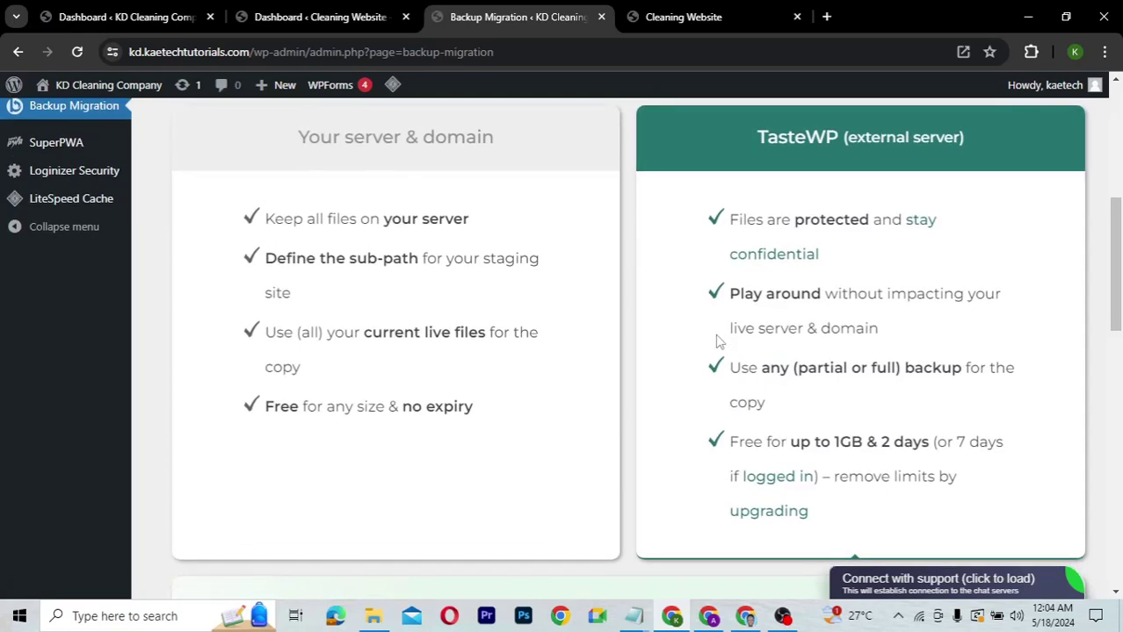
pyautogui.scroll(-1, 716, 341)
pyautogui.scroll(2, 716, 341)
pyautogui.scroll(-5, 716, 340)
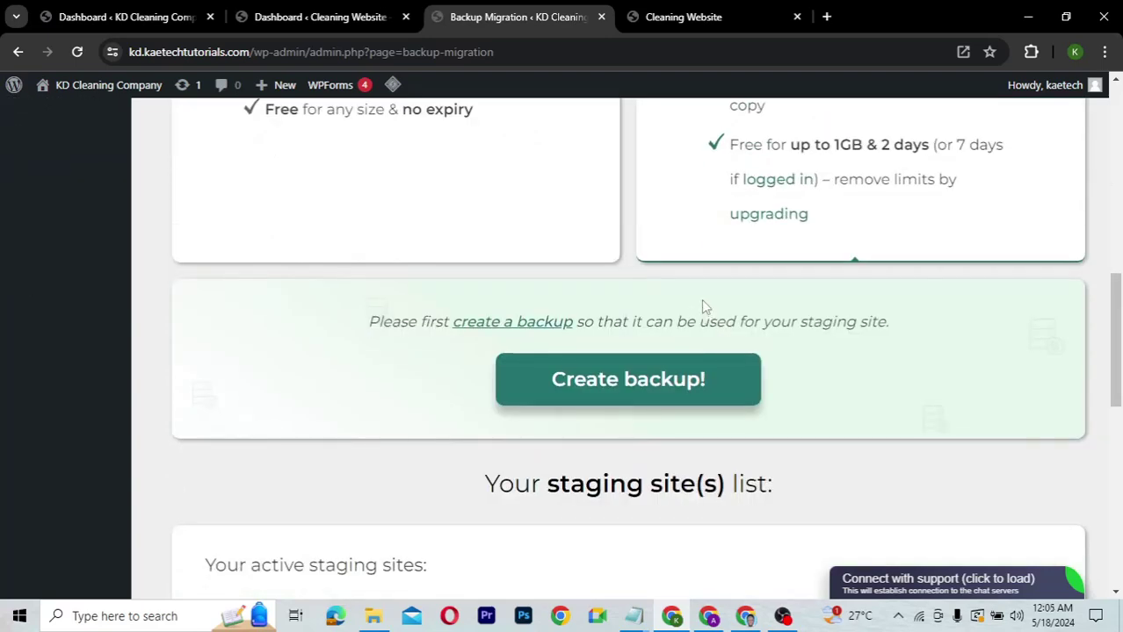
pyautogui.scroll(3, 779, 283)
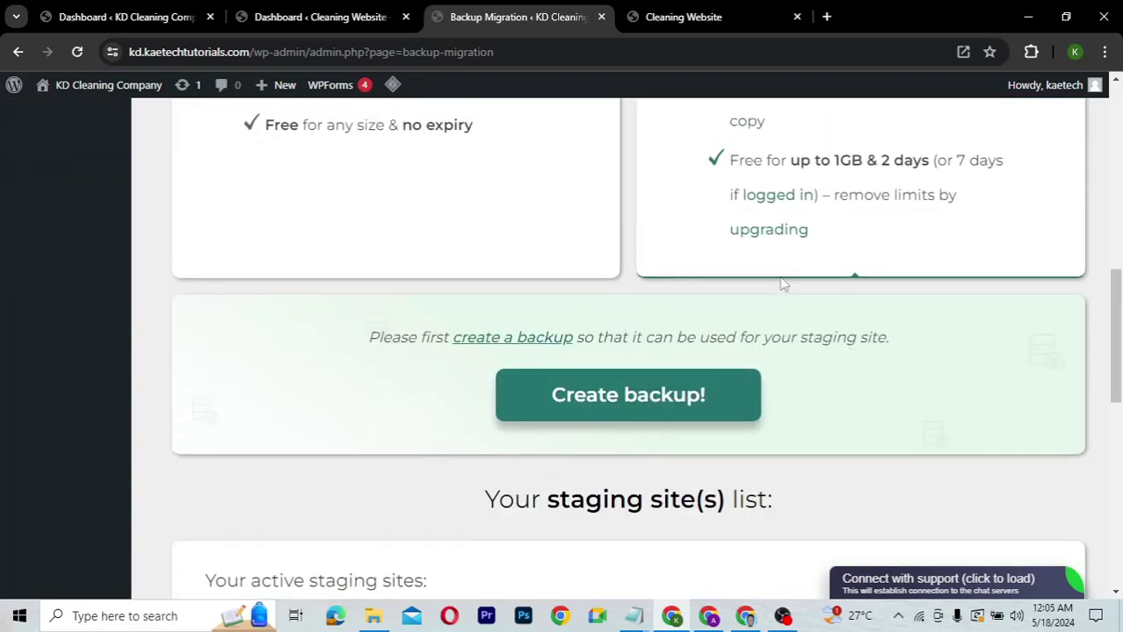
# Step: Open the backup management and restore area and examine the saved backups list and its upload and rescan options
pyautogui.scroll(1, 782, 283)
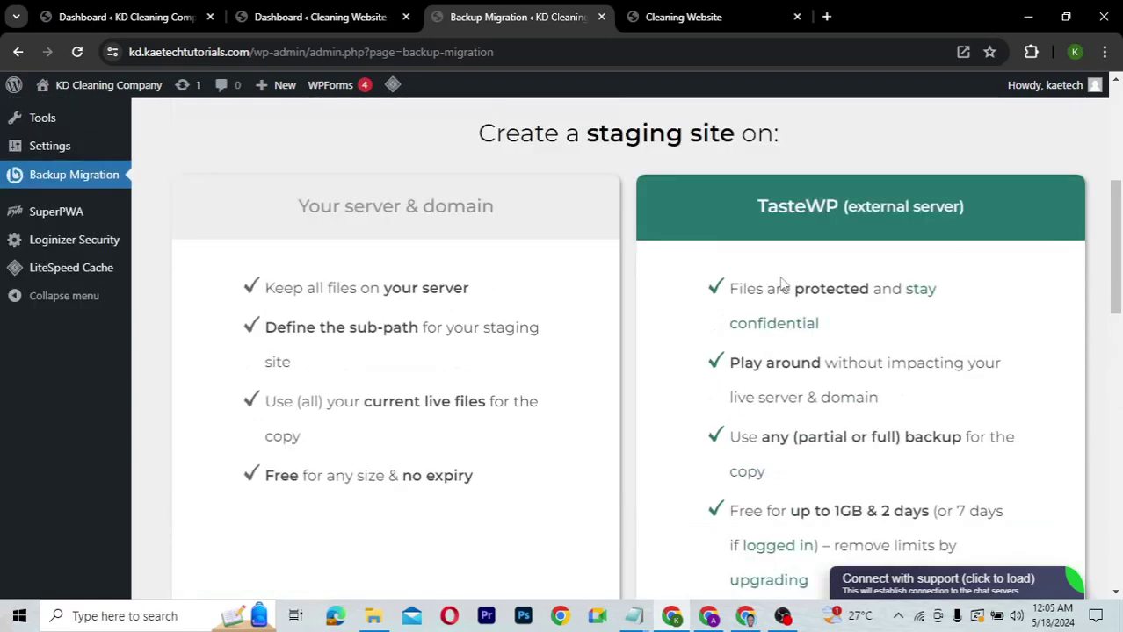
pyautogui.scroll(3, 780, 283)
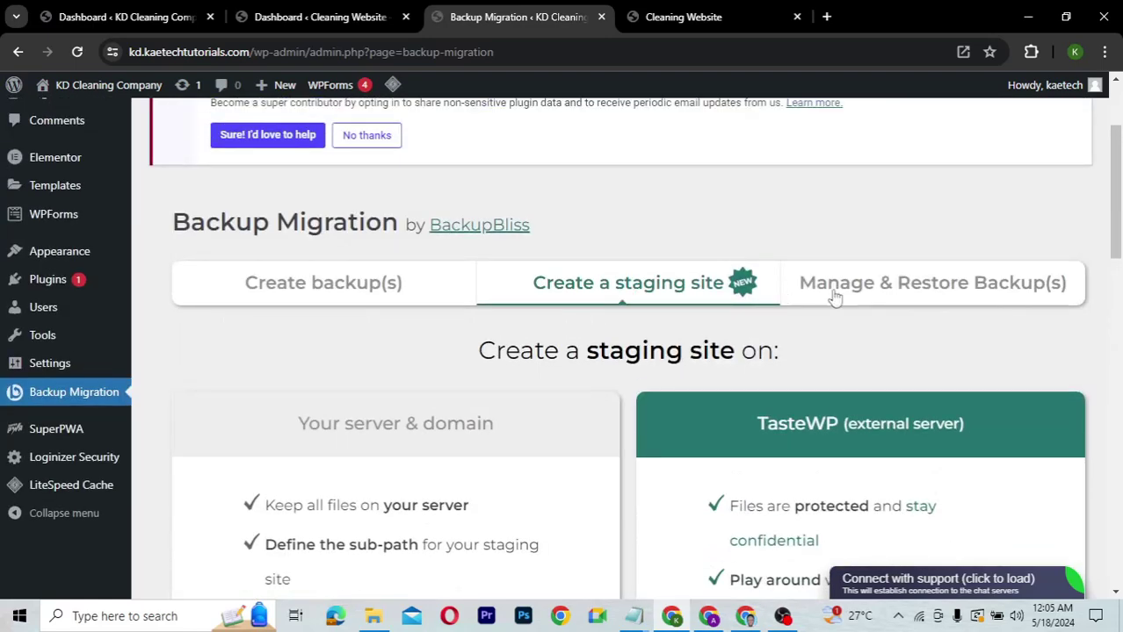
pyautogui.click(859, 284)
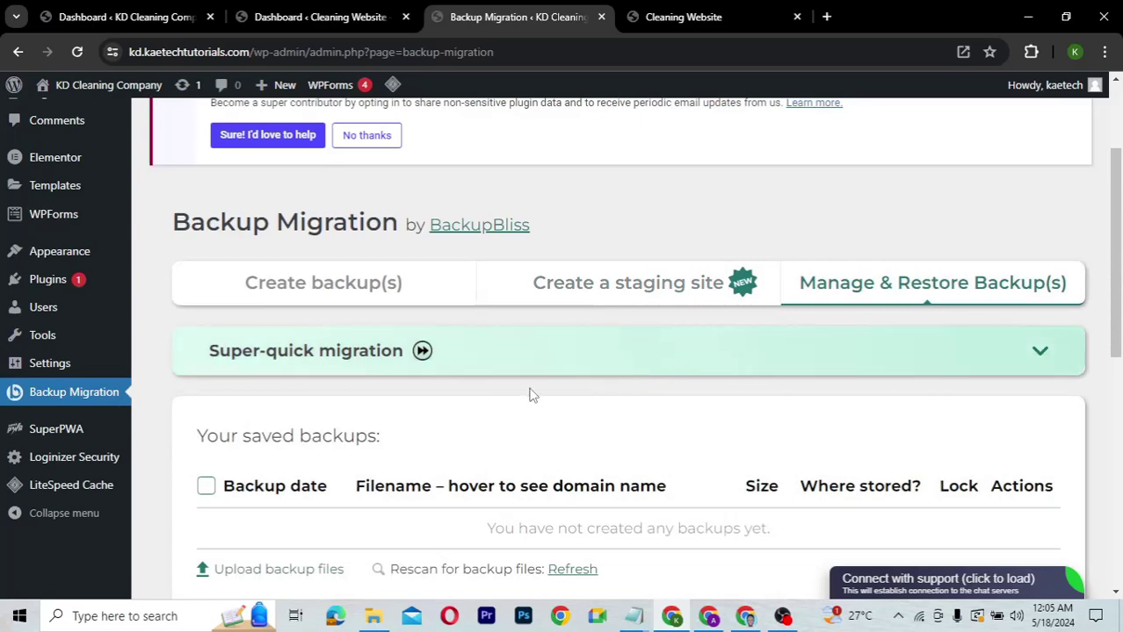
pyautogui.scroll(-2, 672, 402)
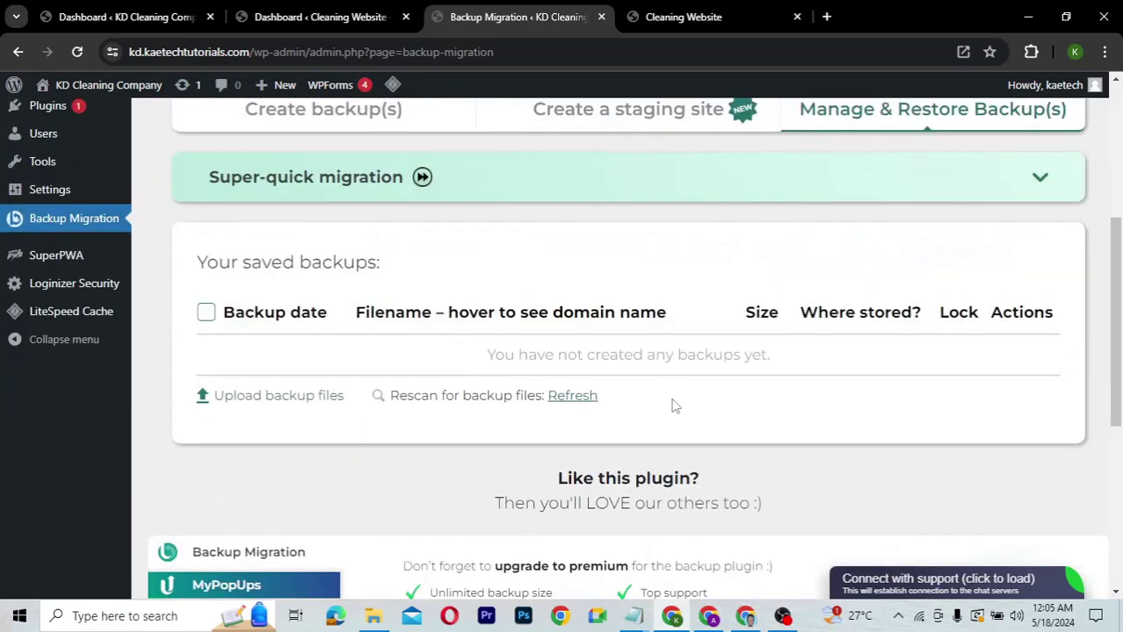
pyautogui.scroll(1, 674, 405)
# Step: Create a backup of the site immediately with the current selections, and close the completion window once it finishes
pyautogui.scroll(3, 614, 359)
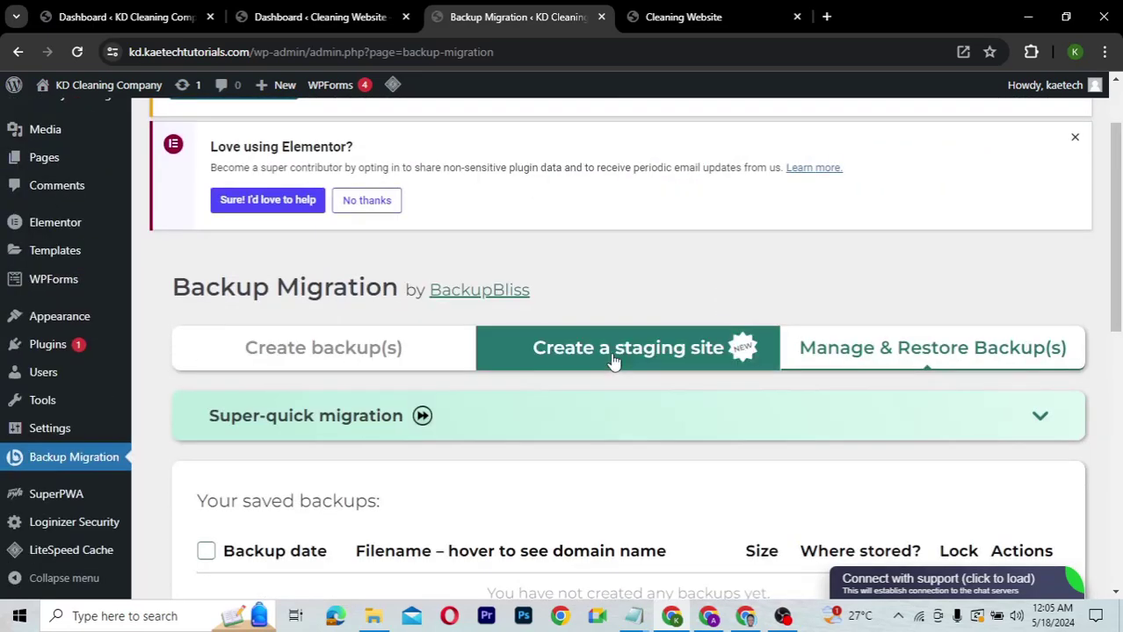
pyautogui.click(360, 348)
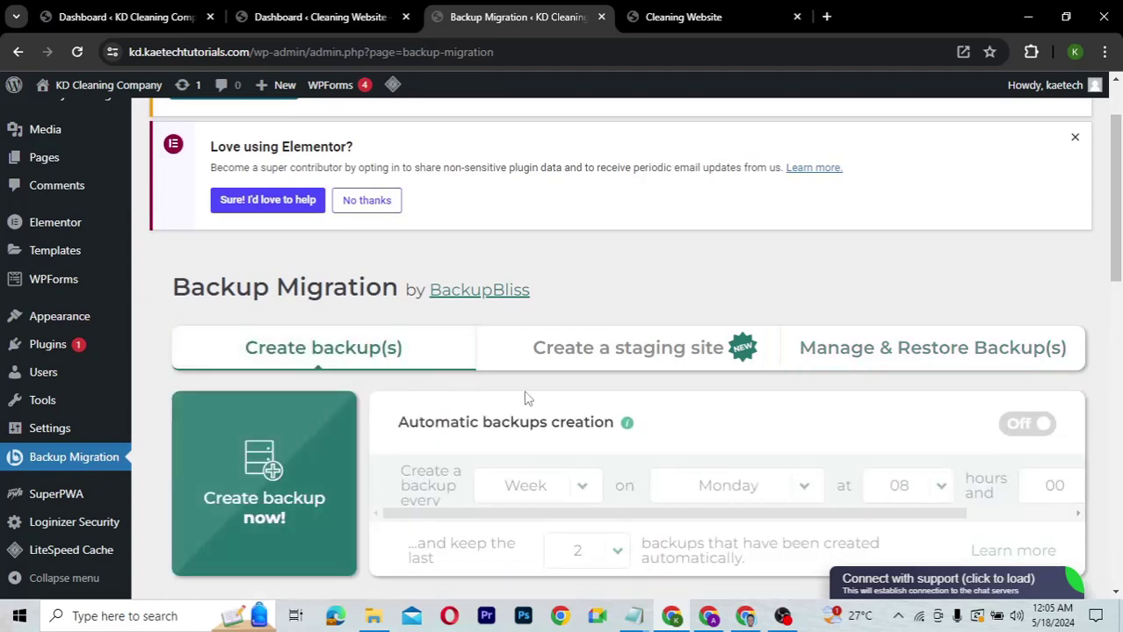
pyautogui.scroll(-2, 525, 398)
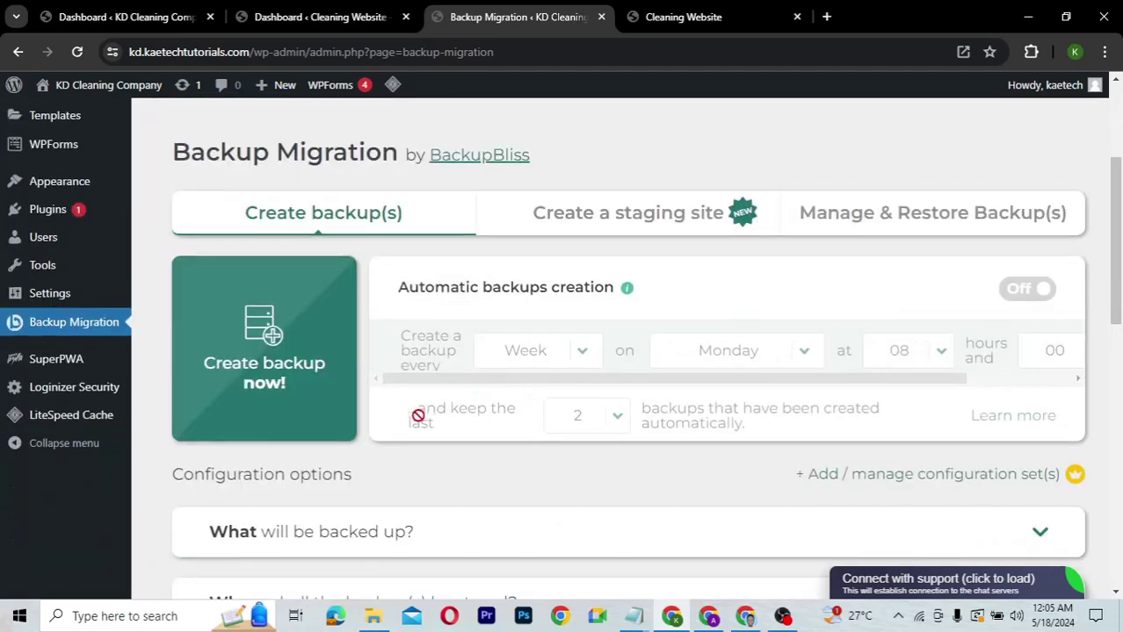
pyautogui.click(270, 334)
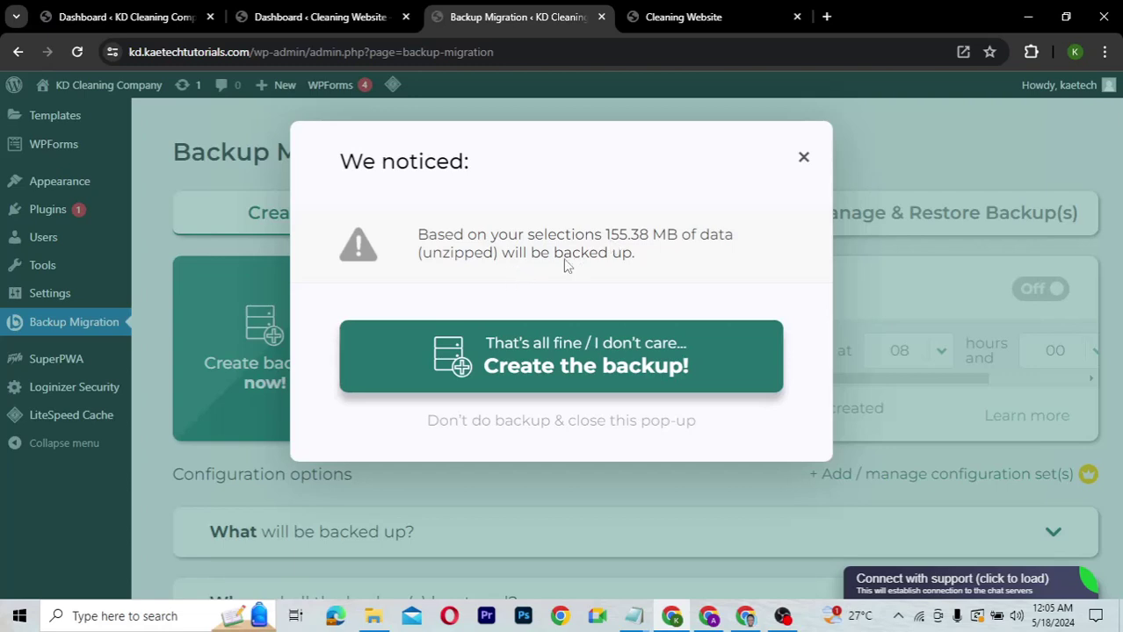
pyautogui.click(563, 366)
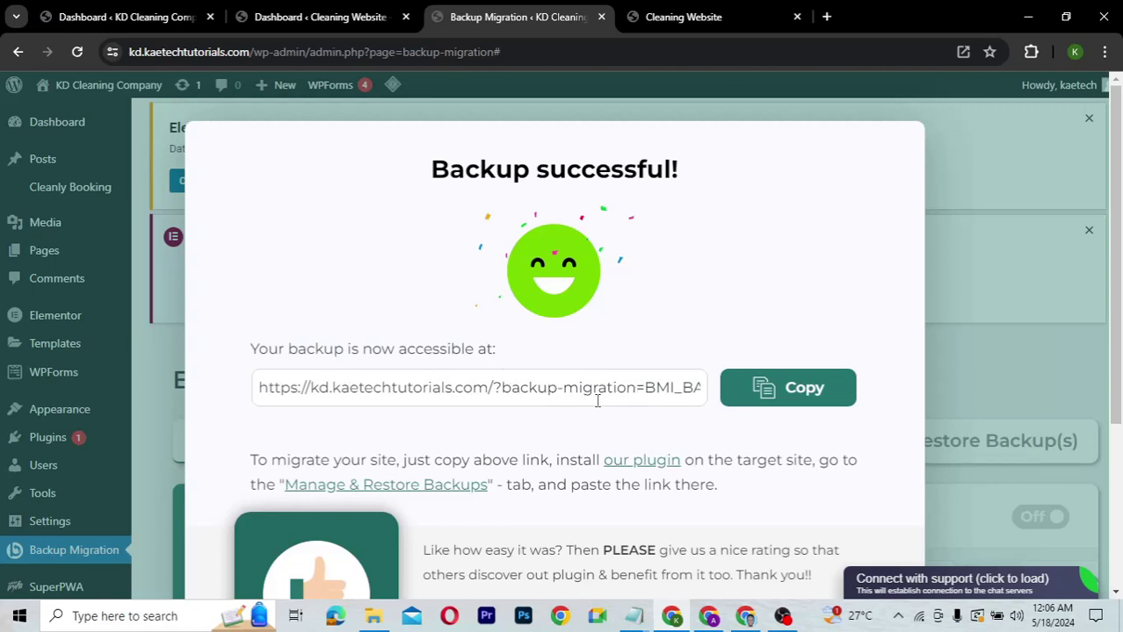
pyautogui.scroll(-2, 518, 451)
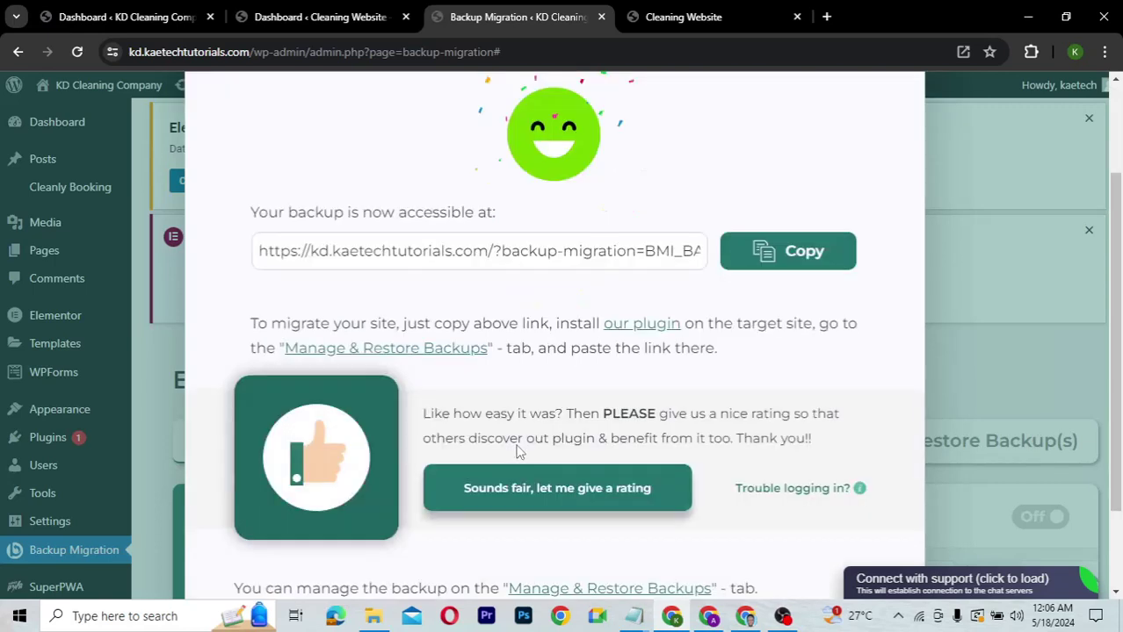
pyautogui.scroll(-2, 602, 351)
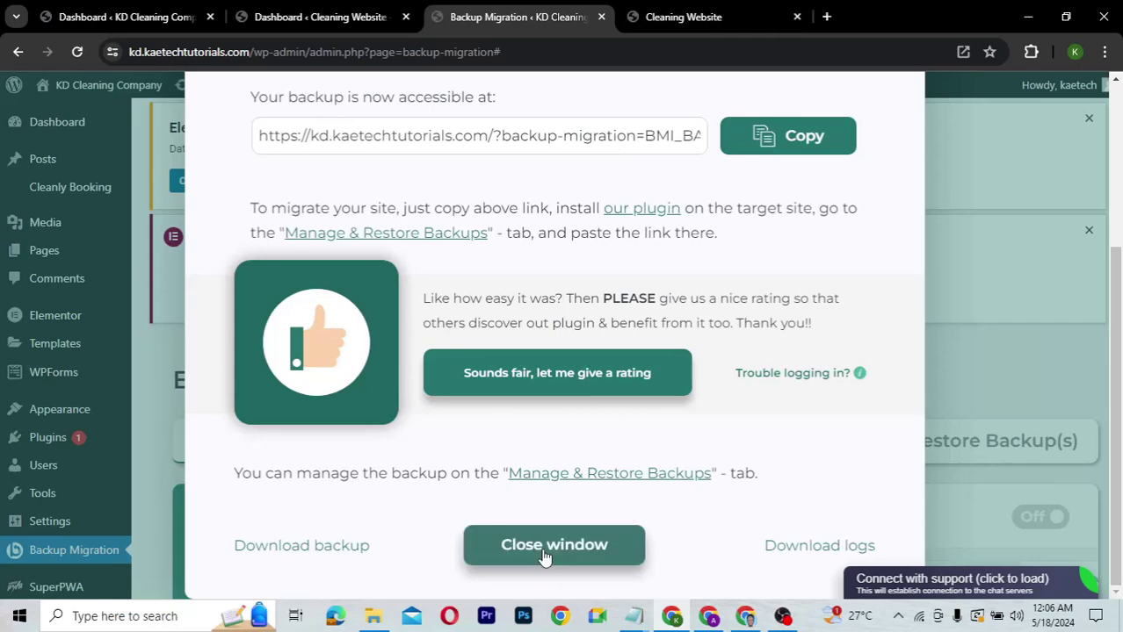
pyautogui.click(545, 549)
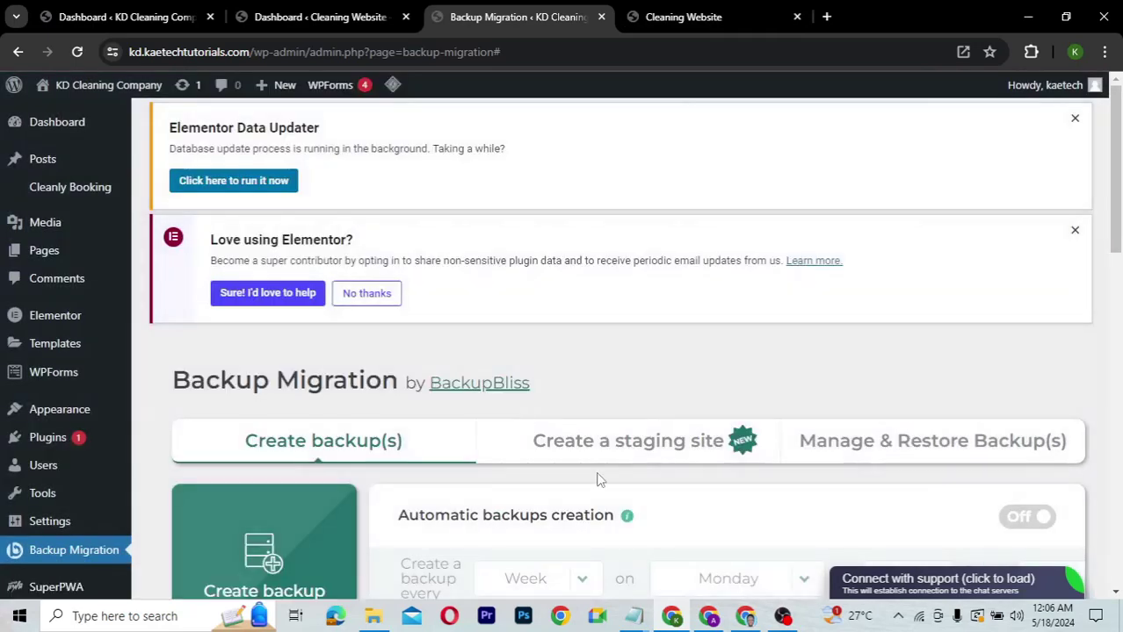
# Step: Return to the saved backups list and examine the new backup's file name, source site and storage locations
pyautogui.scroll(-3, 597, 480)
pyautogui.click(972, 230)
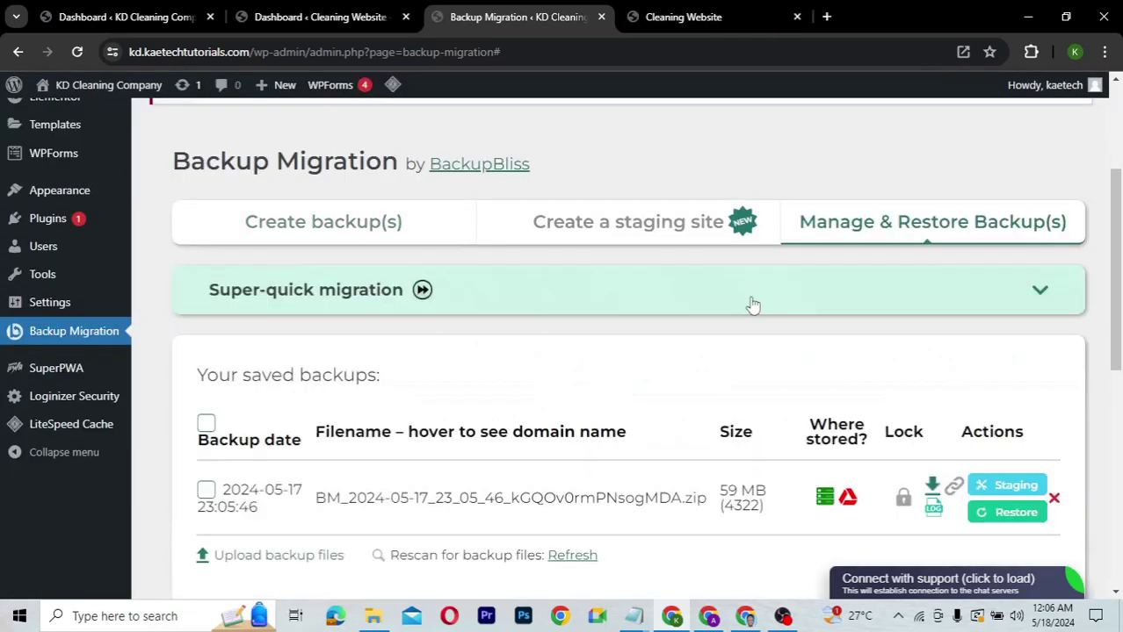
pyautogui.scroll(-3, 584, 404)
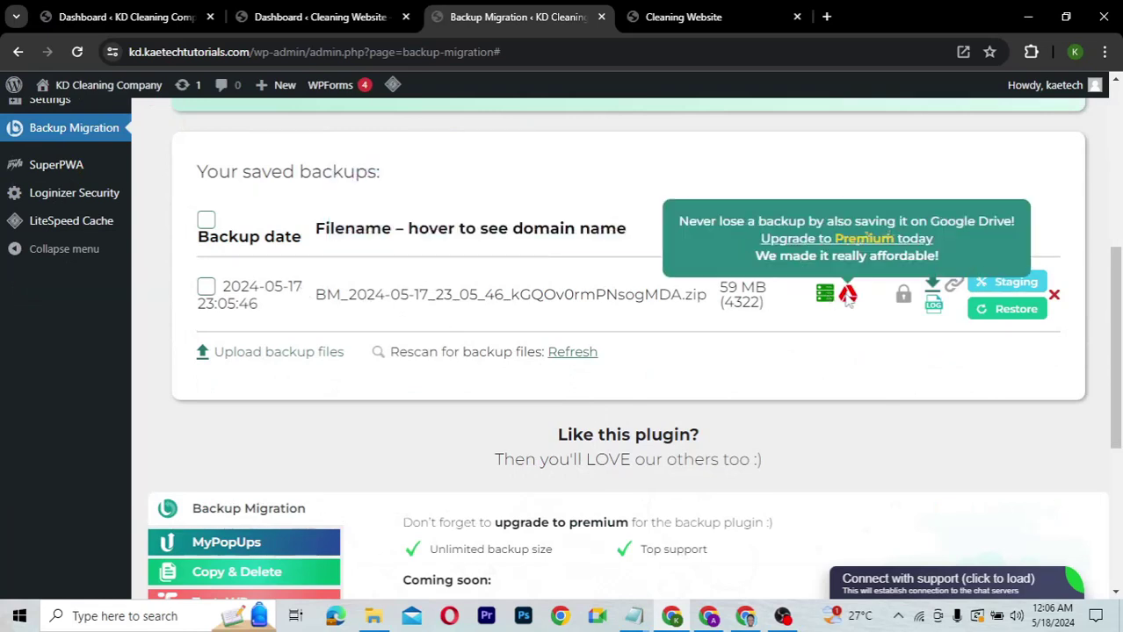
pyautogui.moveTo(654, 297)
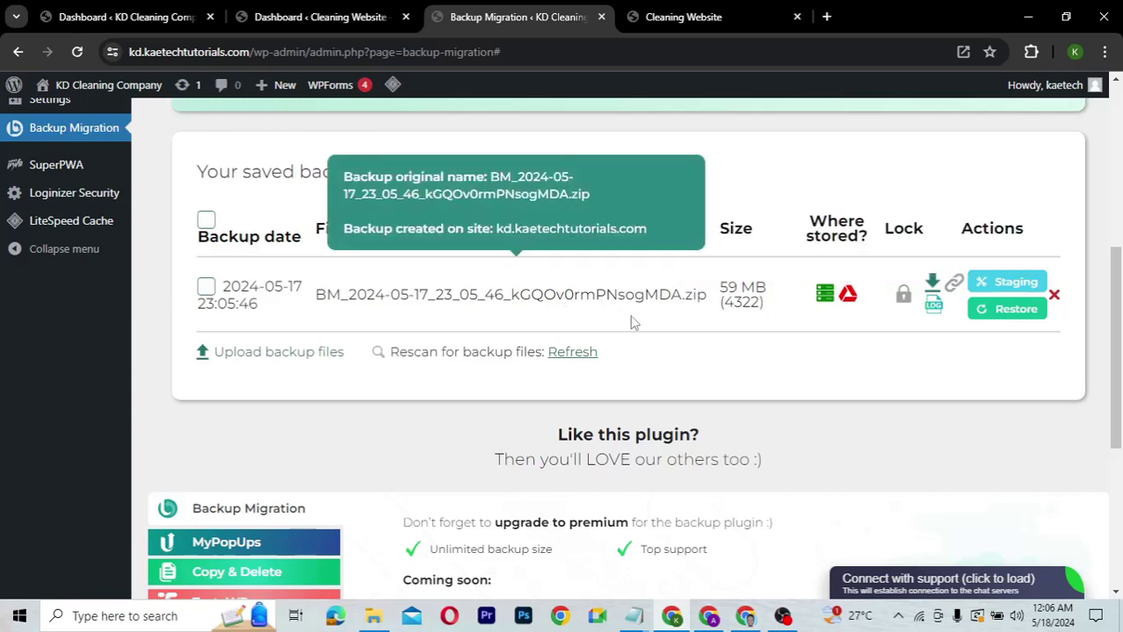
# Step: Select the saved backup to view the bulk deletion option, and clear the selection again
pyautogui.click(206, 288)
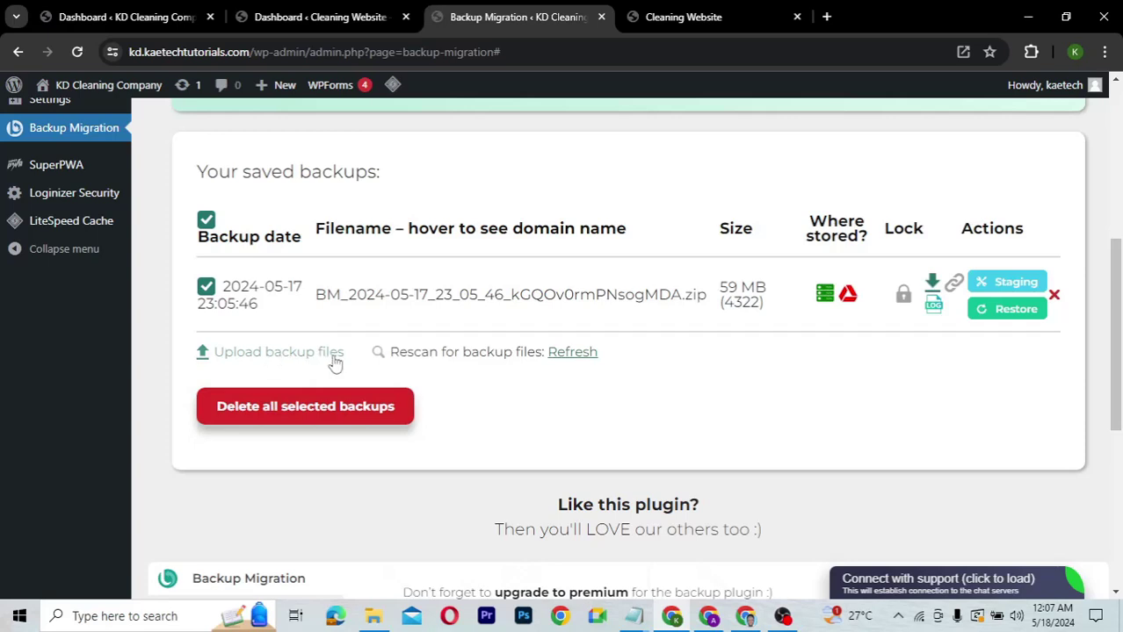
pyautogui.moveTo(522, 297)
pyautogui.click(206, 220)
pyautogui.moveTo(605, 301)
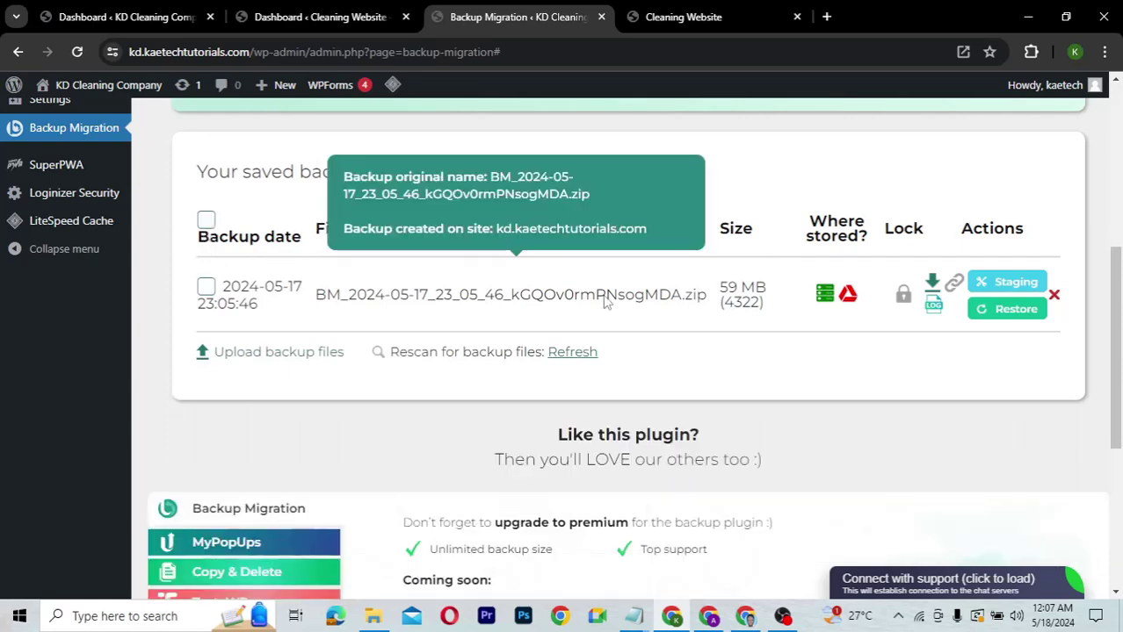
pyautogui.scroll(3, 605, 302)
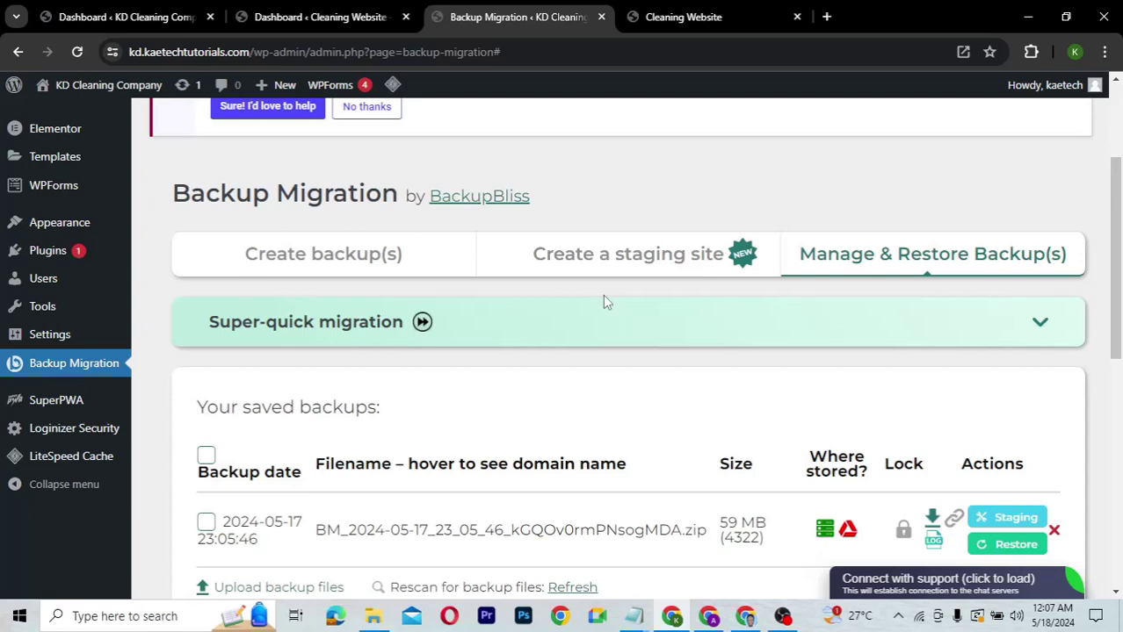
pyautogui.scroll(-2, 638, 396)
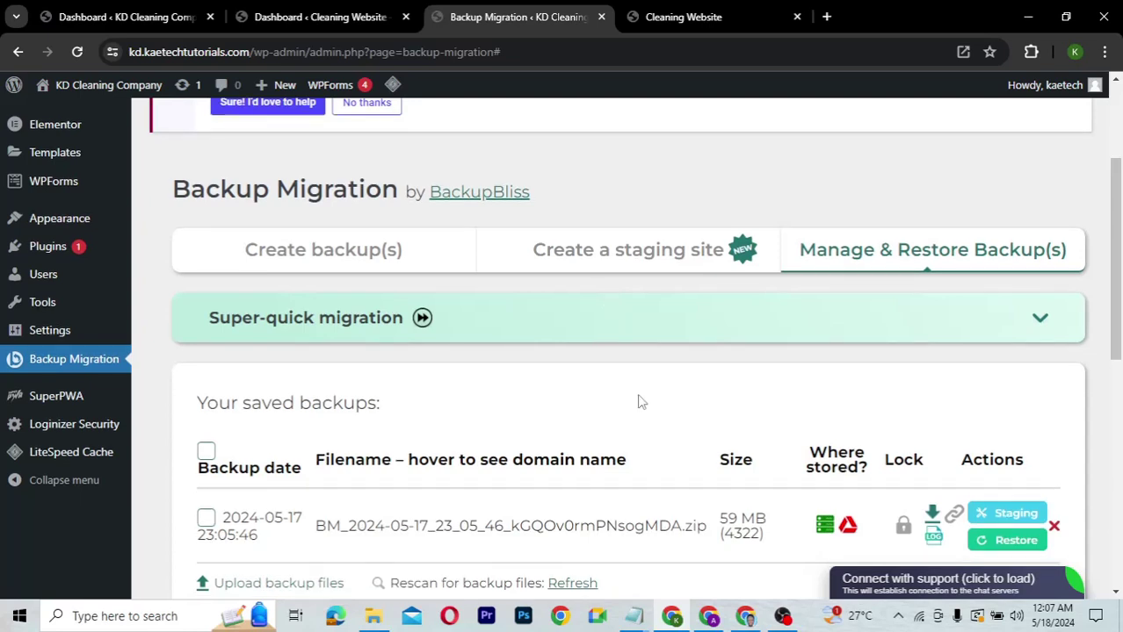
# Step: Check the saved backup's download option, and look through the Cleaning Website's home page and dashboard before migration
pyautogui.scroll(-1, 638, 400)
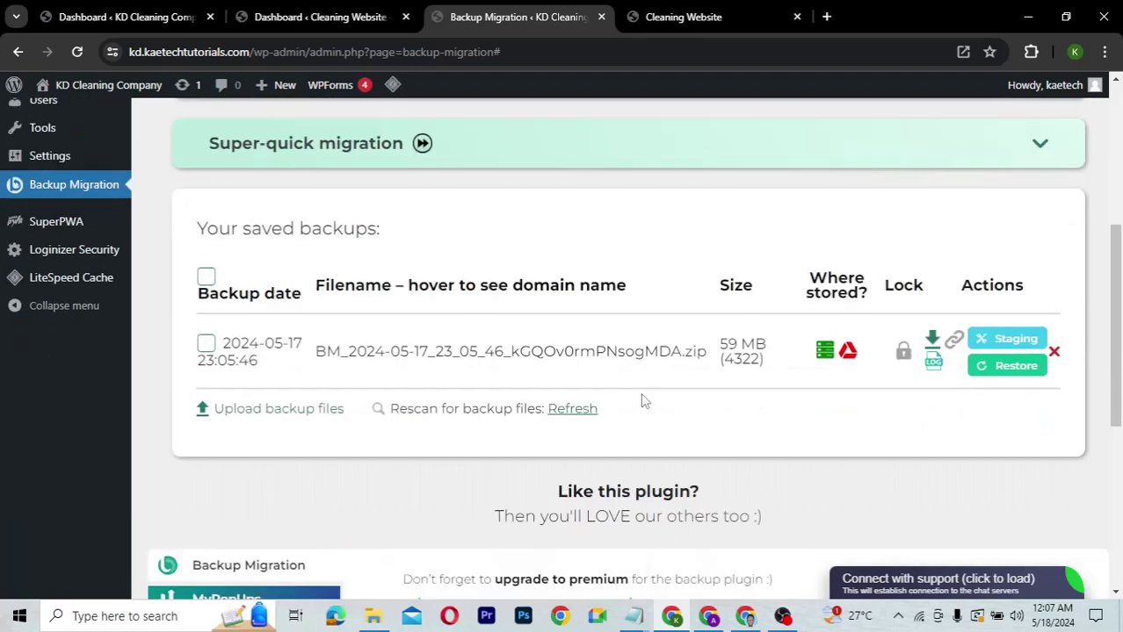
pyautogui.click(932, 341)
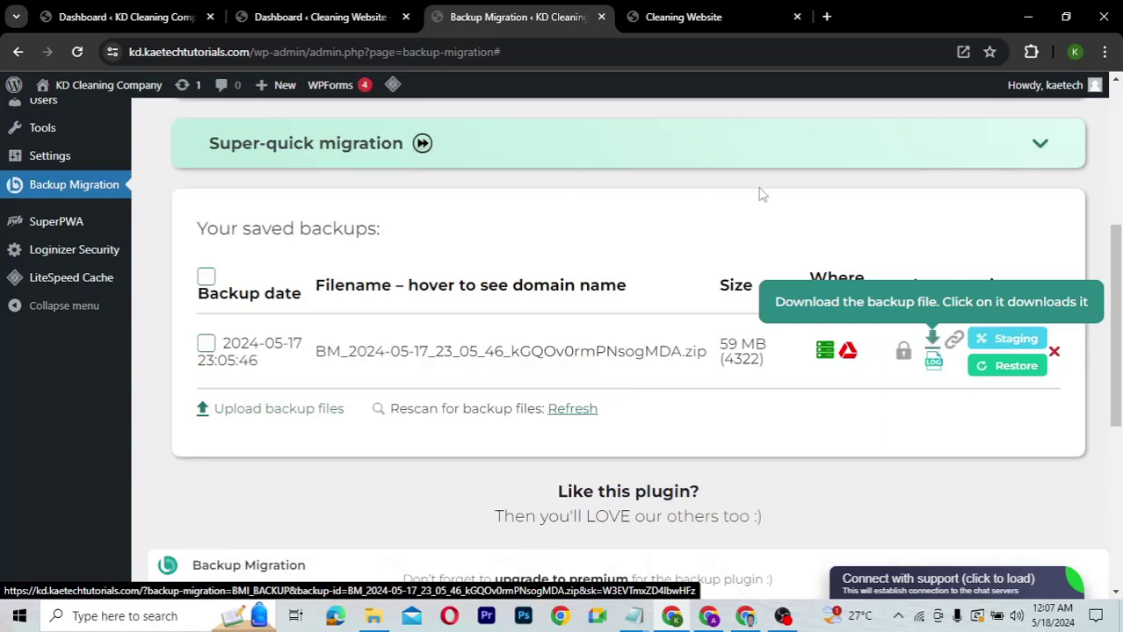
pyautogui.click(665, 7)
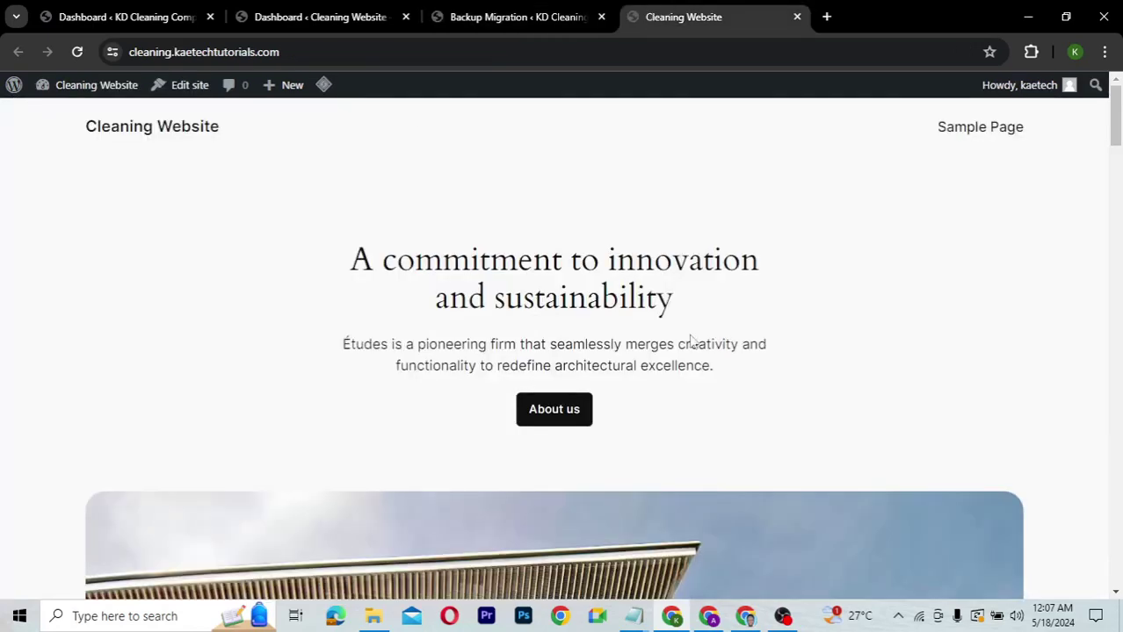
pyautogui.scroll(-1, 692, 338)
pyautogui.scroll(-6, 692, 341)
pyautogui.scroll(-8, 692, 341)
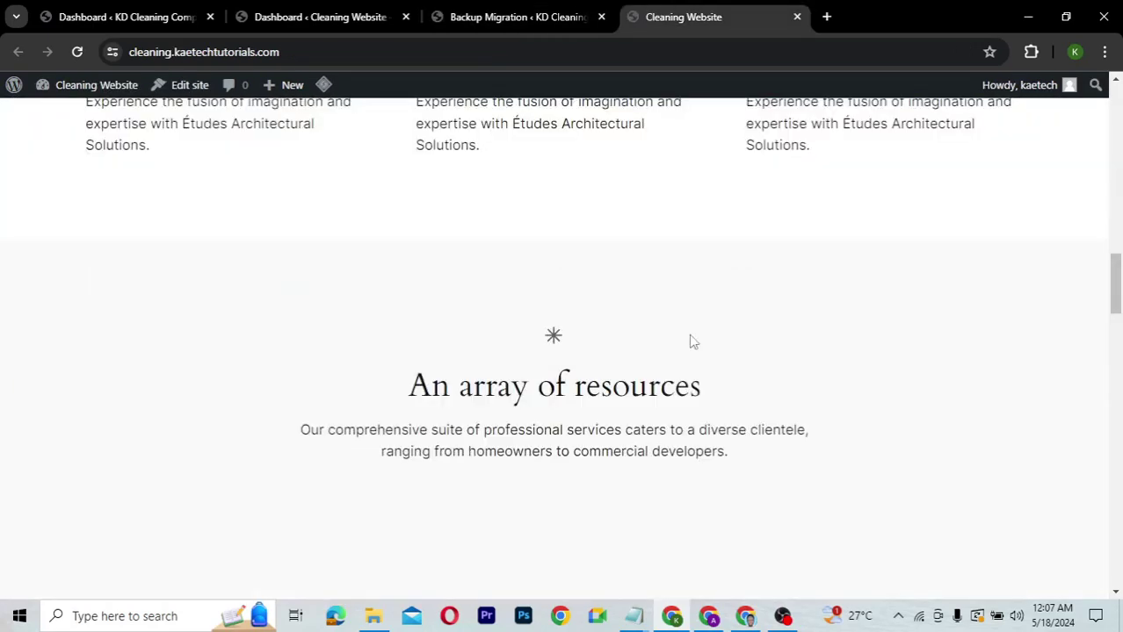
pyautogui.scroll(-10, 692, 340)
pyautogui.scroll(8, 688, 334)
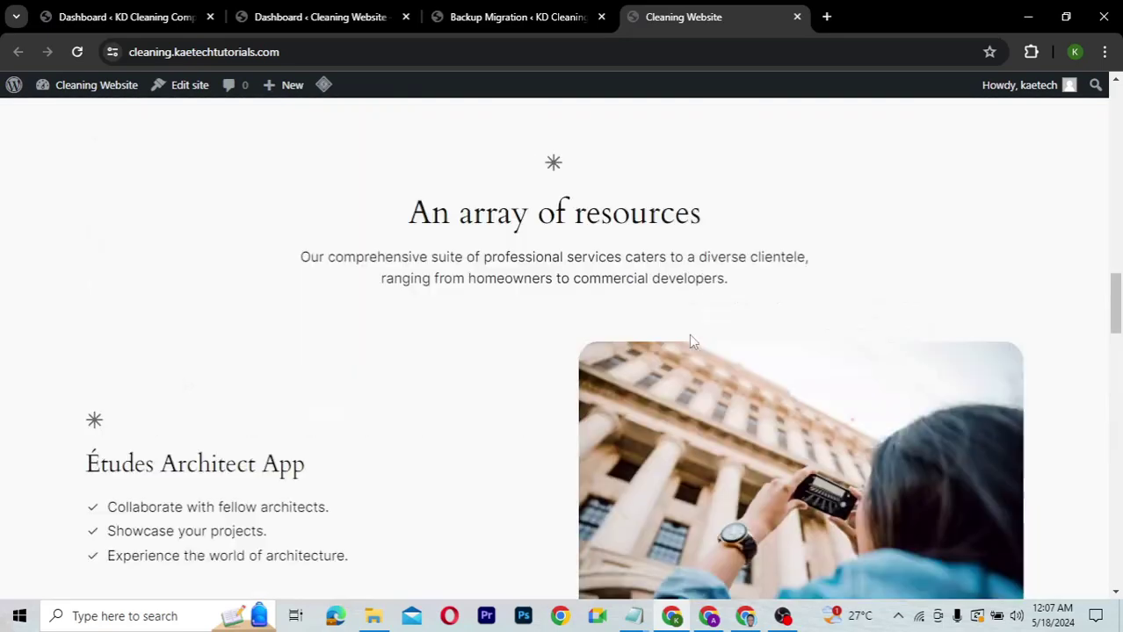
pyautogui.scroll(-2, 692, 341)
pyautogui.scroll(18, 692, 341)
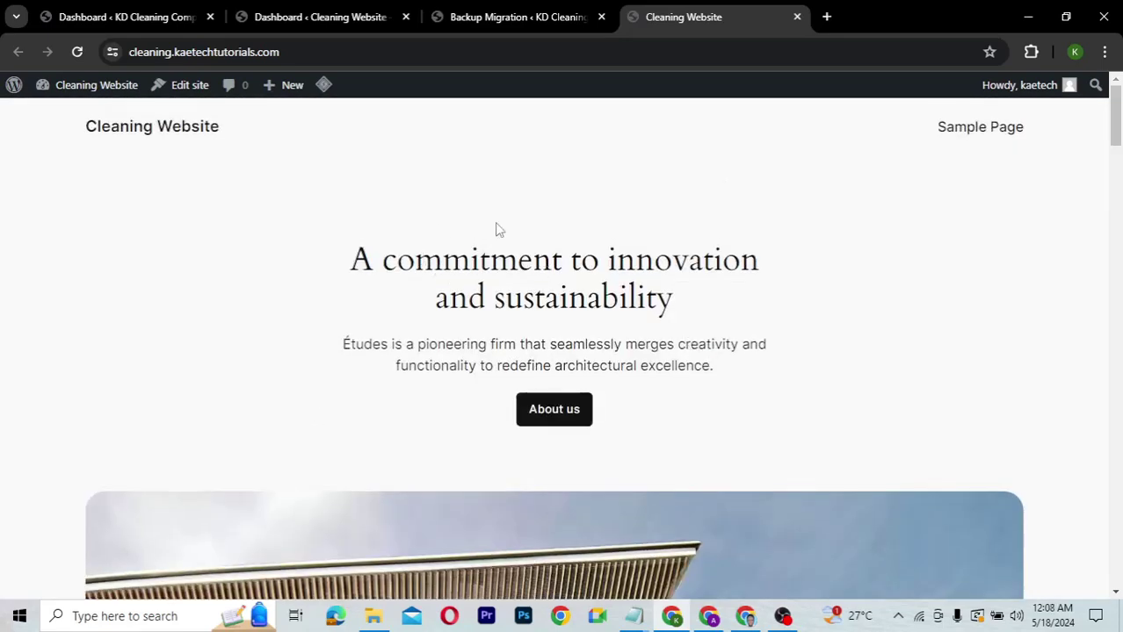
pyautogui.click(338, 20)
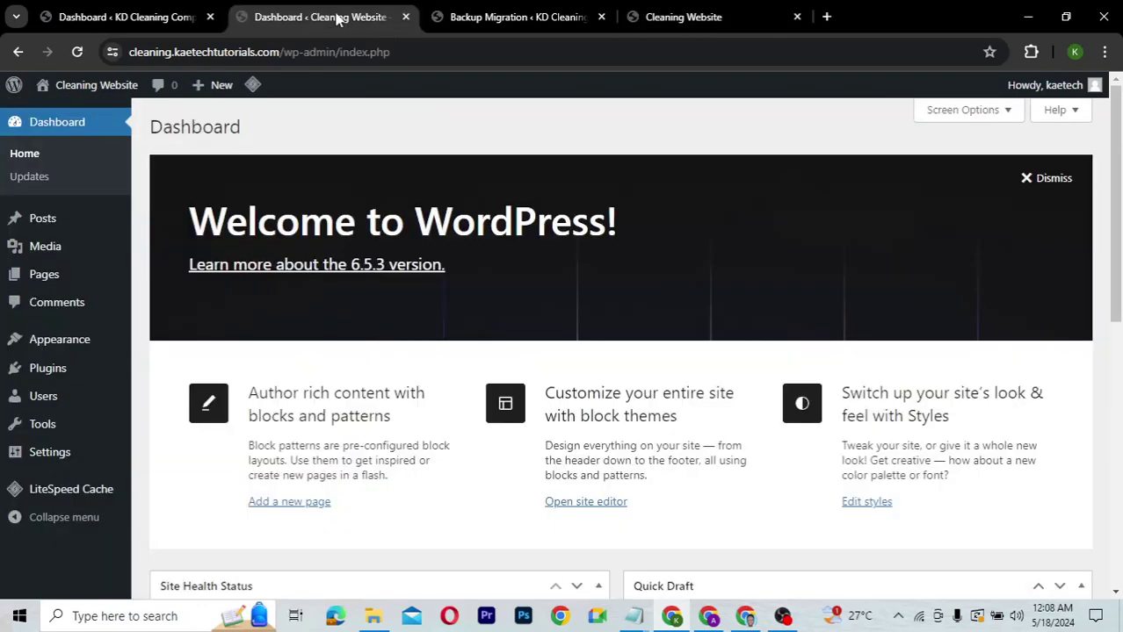
# Step: Download the saved backup file BM_2024-05-17_23_05_46_kGQOv0rmPNsogMDA.zip from the KD Cleaning Company site and show it in the Downloads folder
pyautogui.click(477, 17)
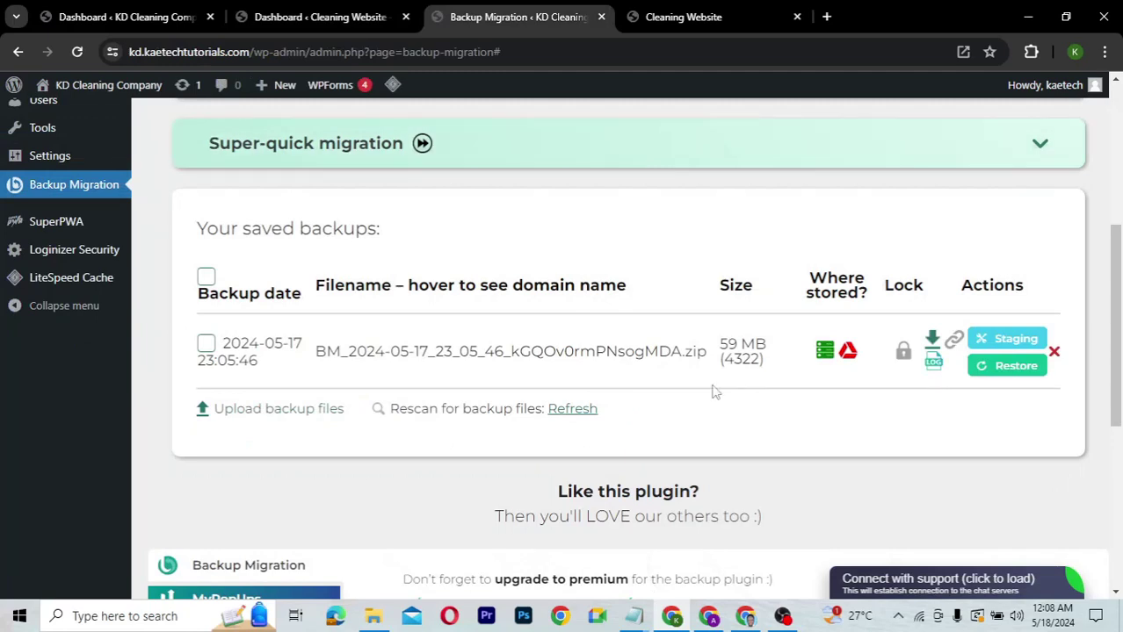
pyautogui.click(933, 342)
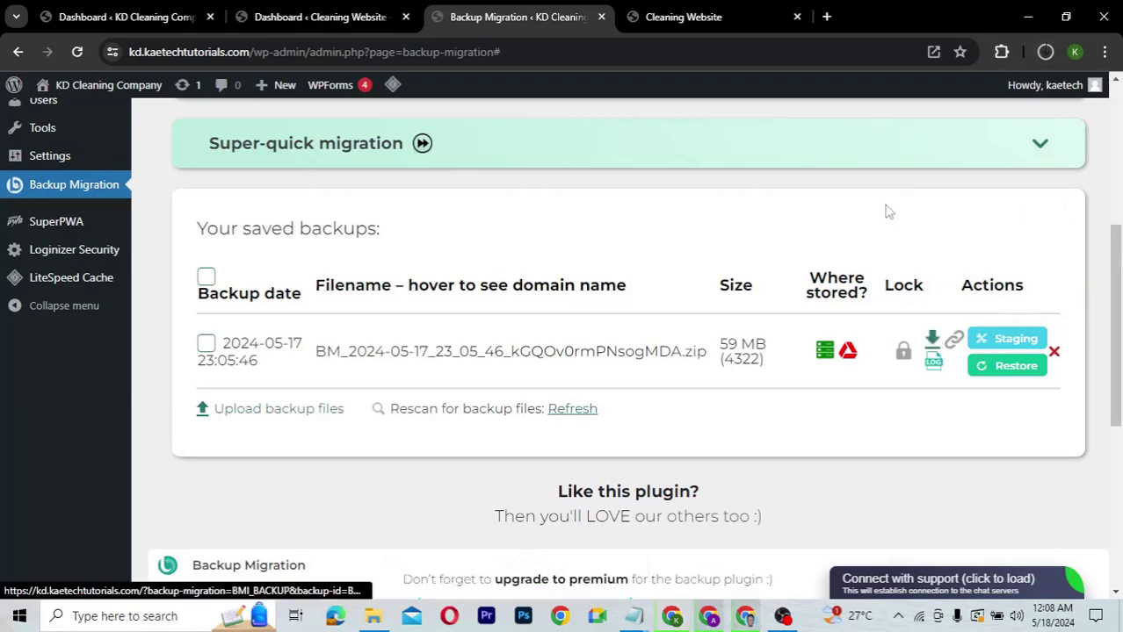
pyautogui.click(683, 17)
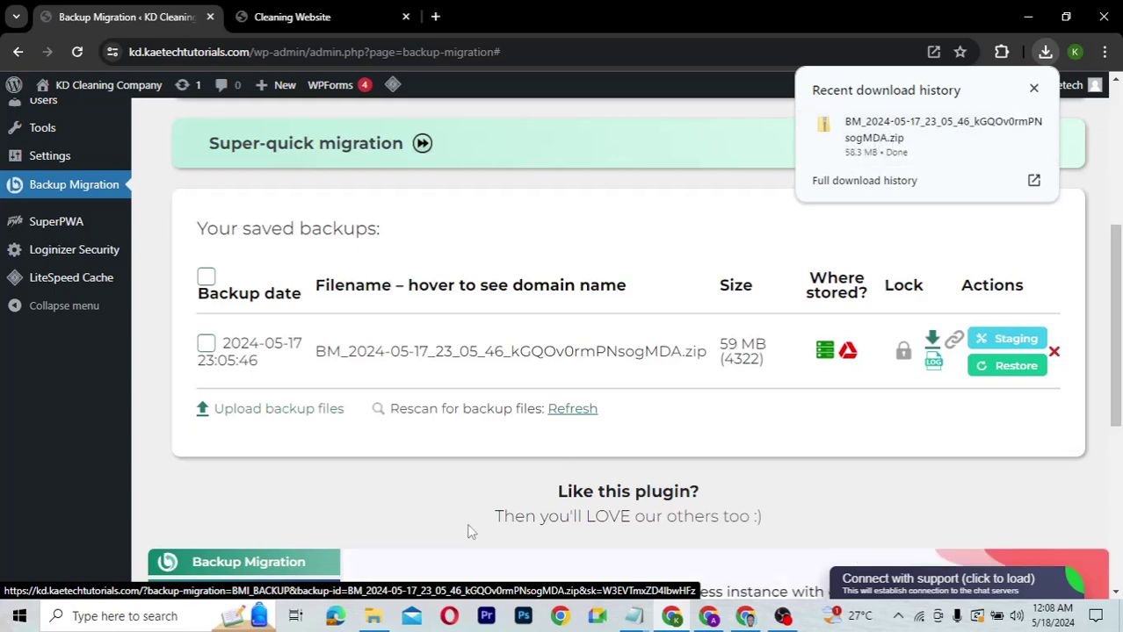
pyautogui.click(998, 129)
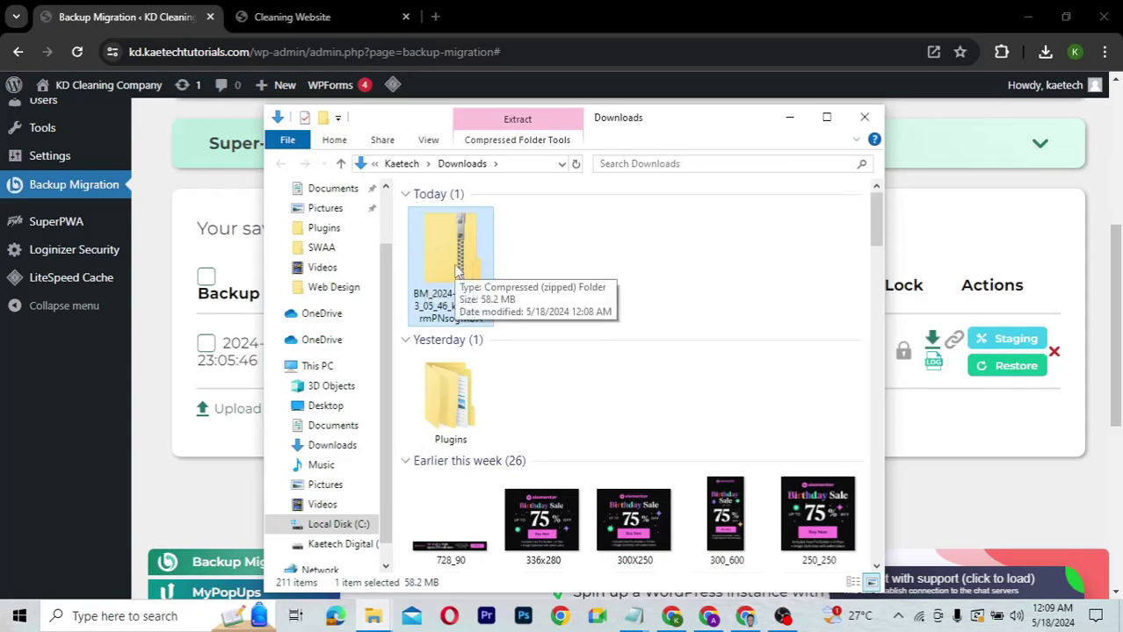
# Step: Switch to the Cleaning Website and open its WordPress dashboard
pyautogui.click(332, 23)
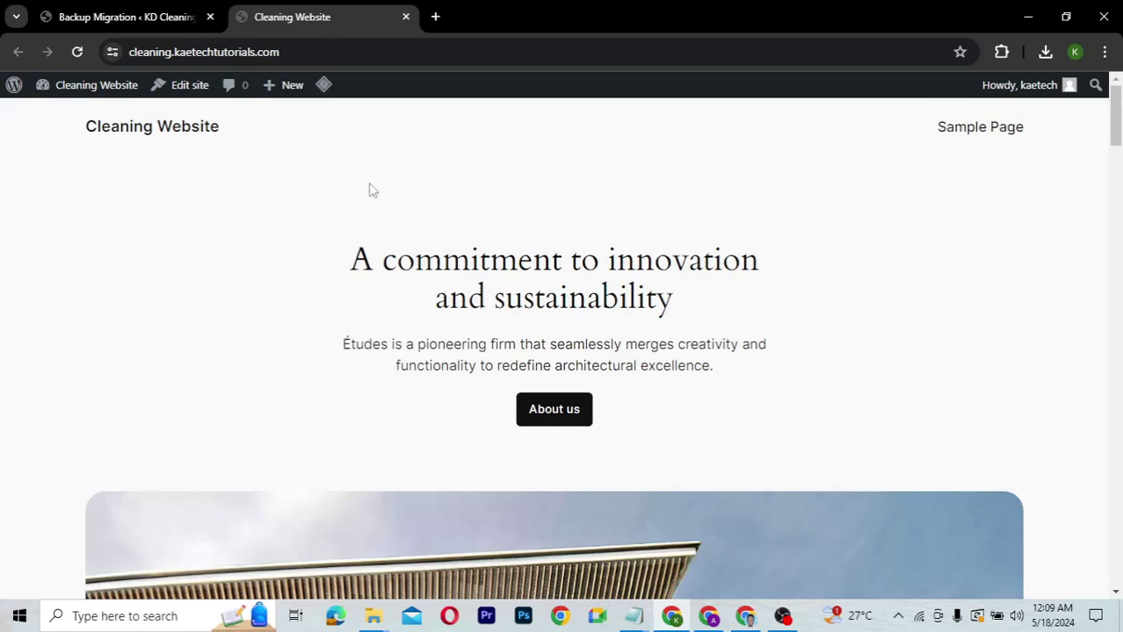
pyautogui.moveTo(104, 87)
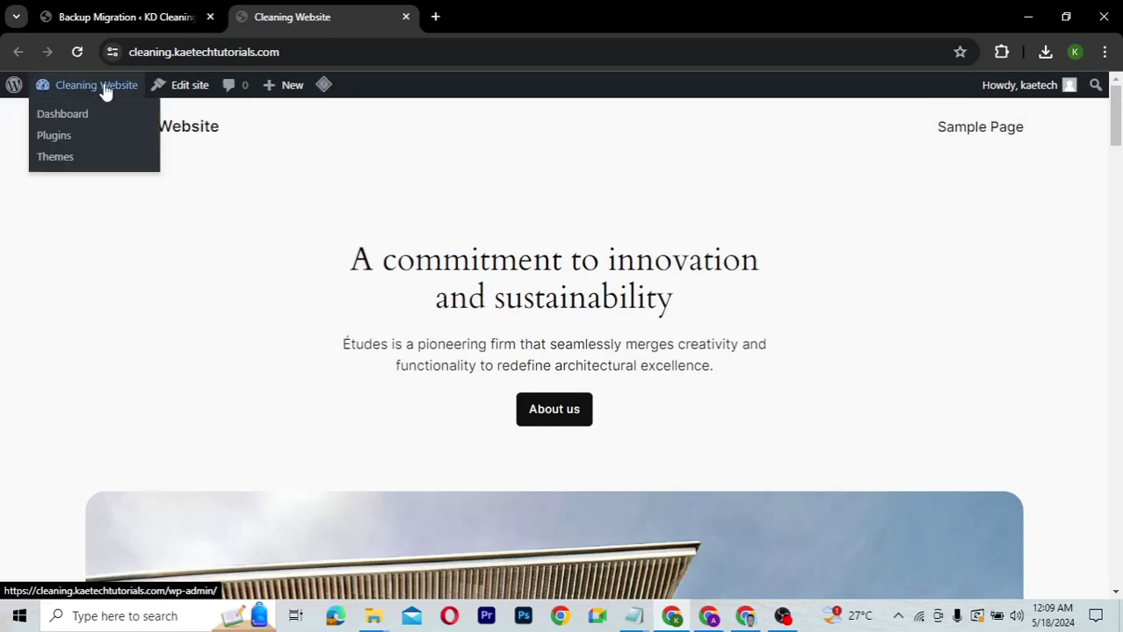
pyautogui.click(70, 115)
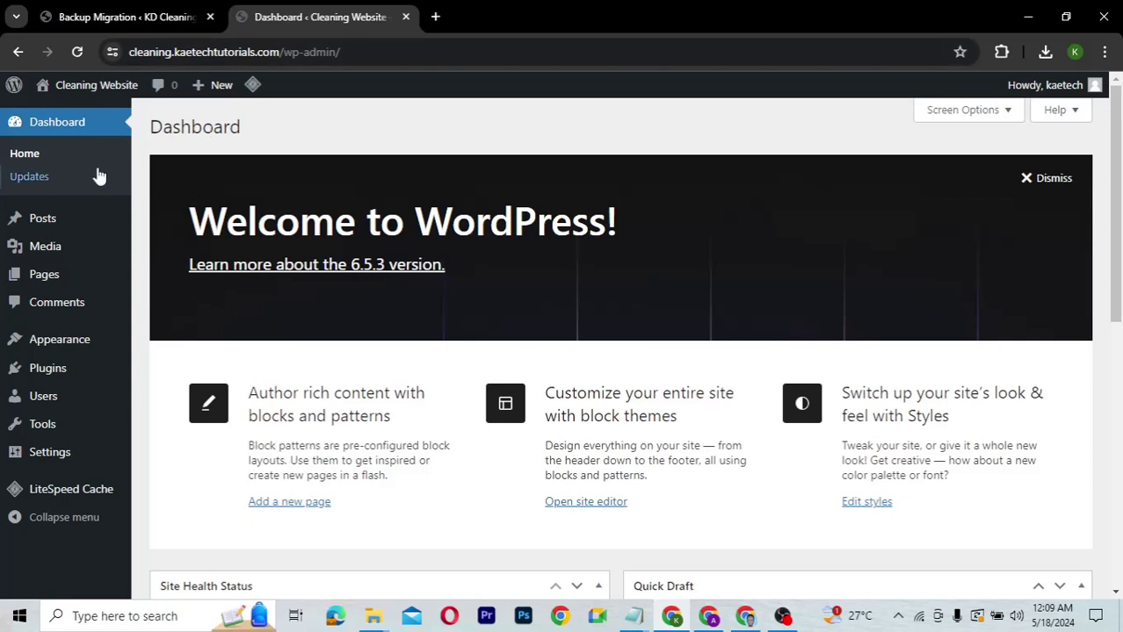
# Step: Go to adding a new plugin on the Cleaning Website and search the plugin directory for backupbliss
pyautogui.moveTo(50, 381)
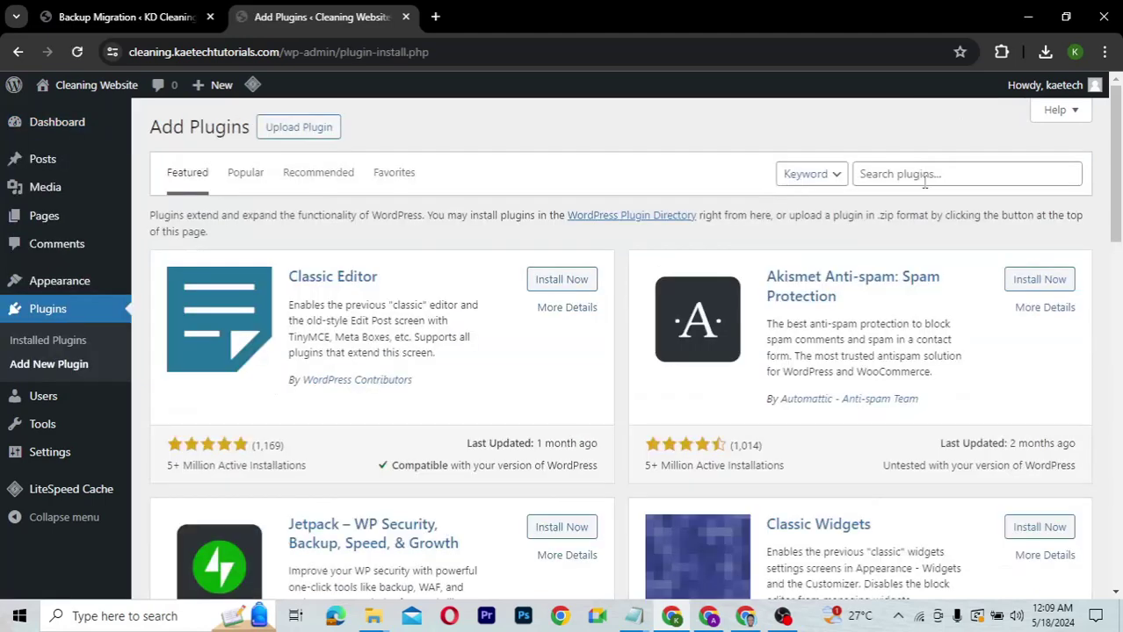
pyautogui.click(913, 174)
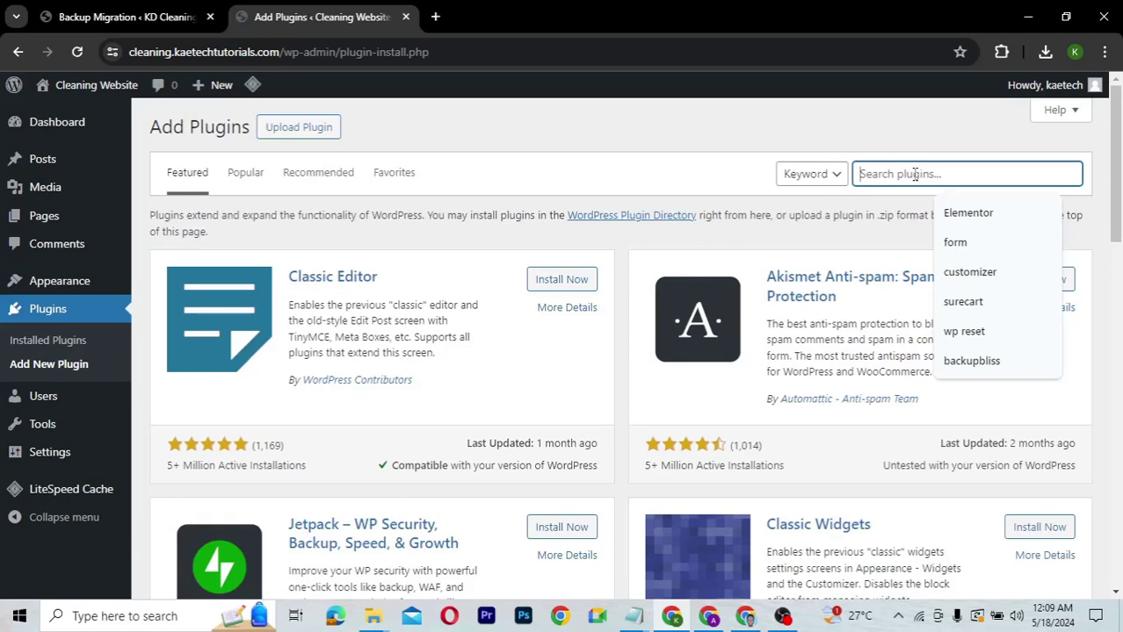
pyautogui.write('backup bliss')
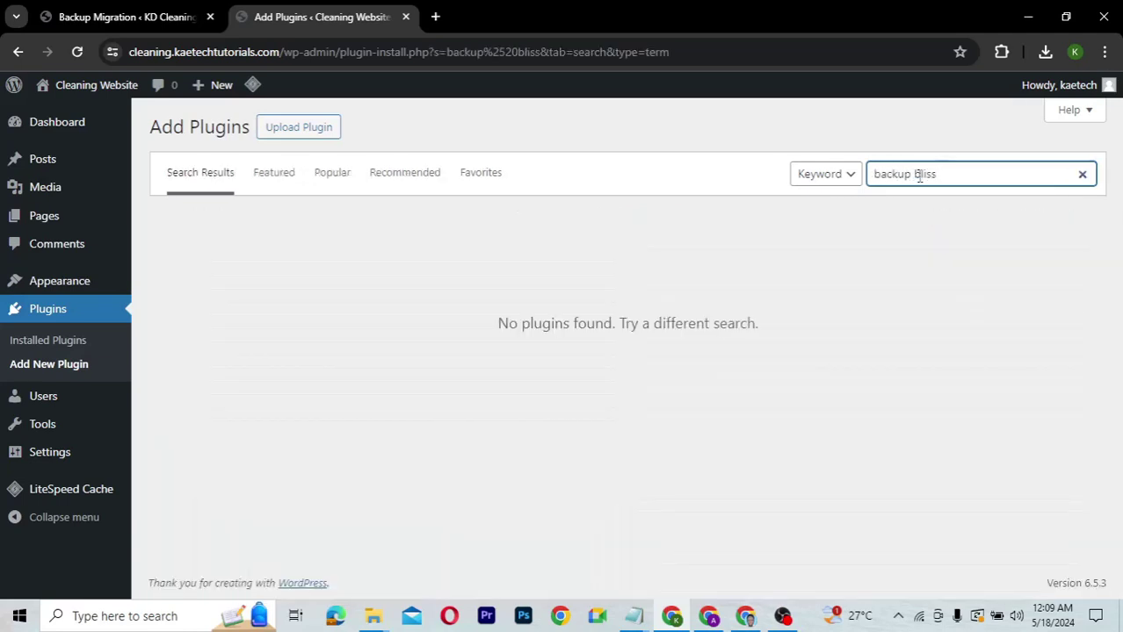
pyautogui.click(917, 174)
pyautogui.press('BackSpace')
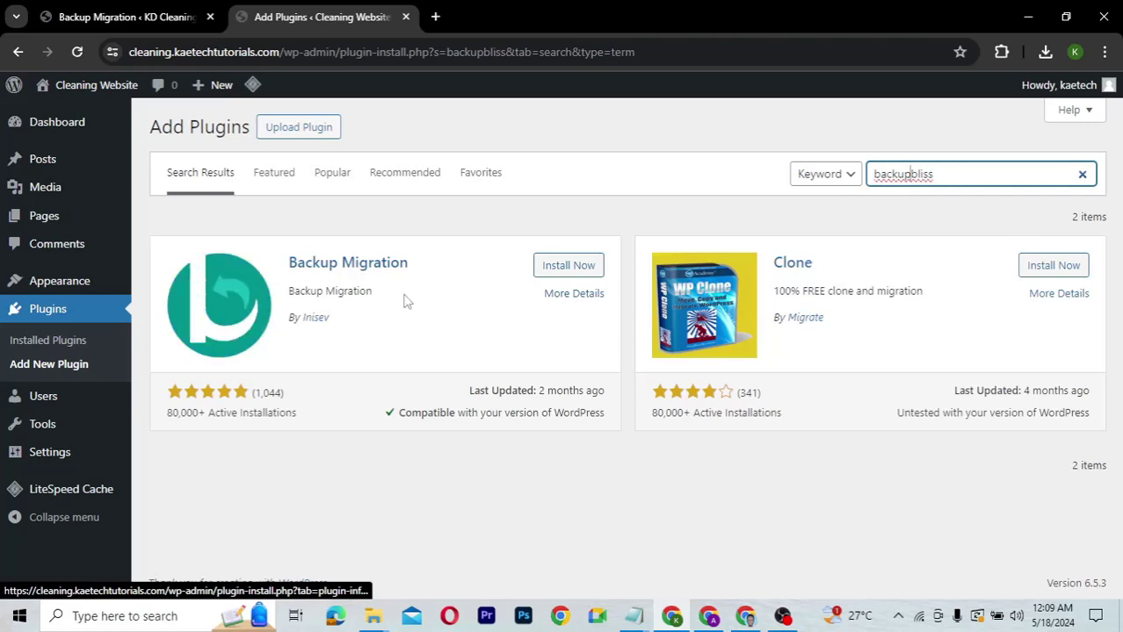
# Step: Install and activate the Backup Migration plugin, refresh the page, and skip its alerts and diagnostic tracking offer
pyautogui.click(571, 267)
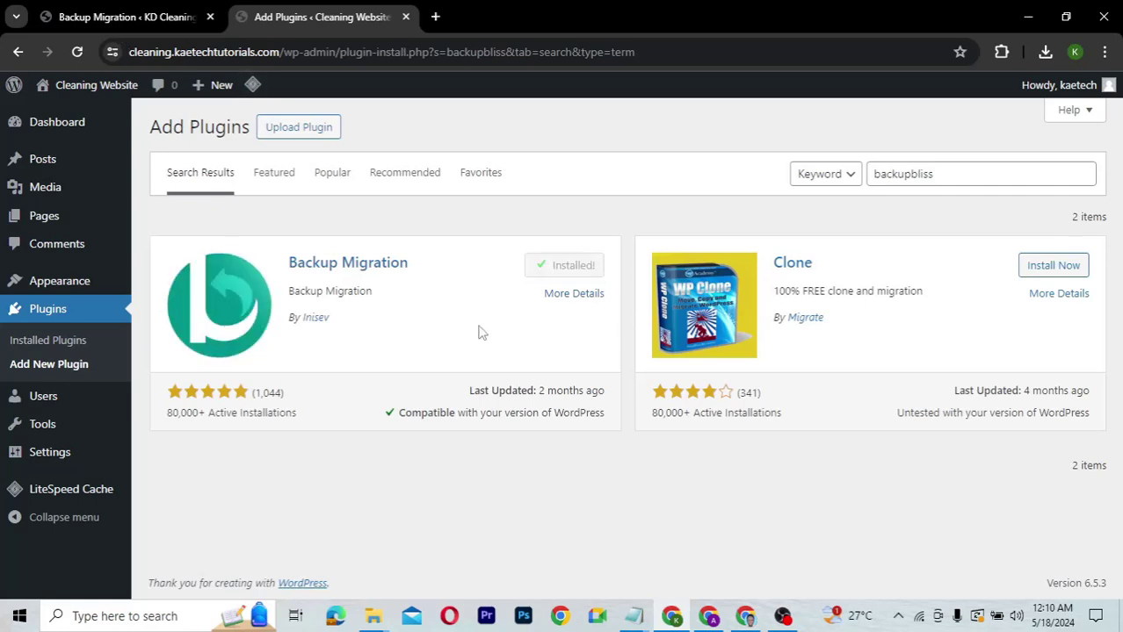
pyautogui.click(580, 267)
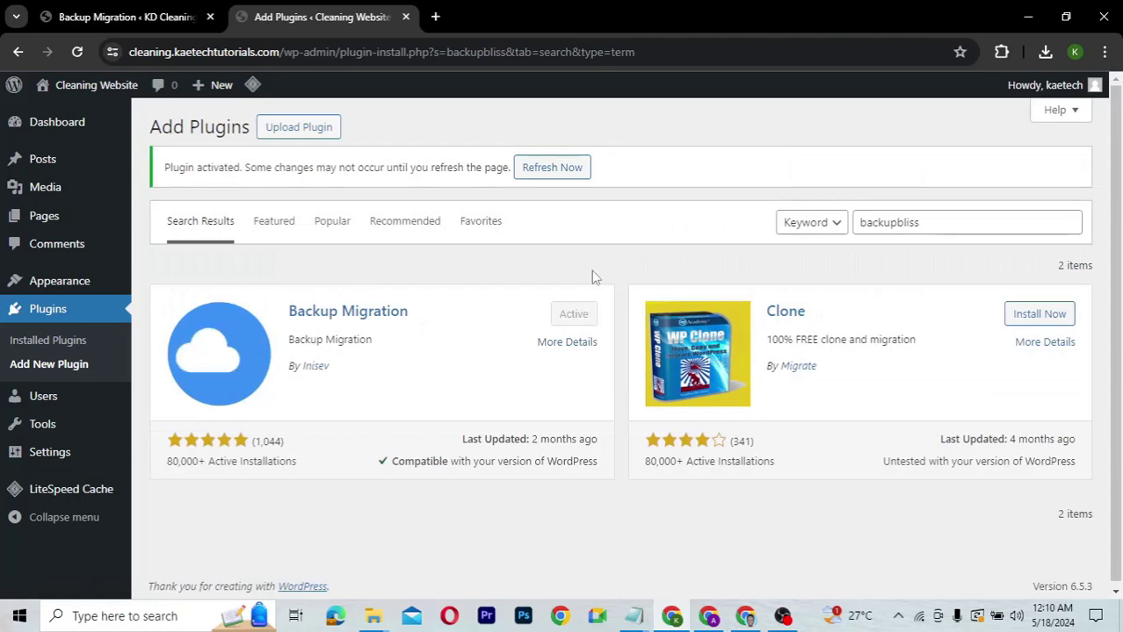
pyautogui.click(563, 167)
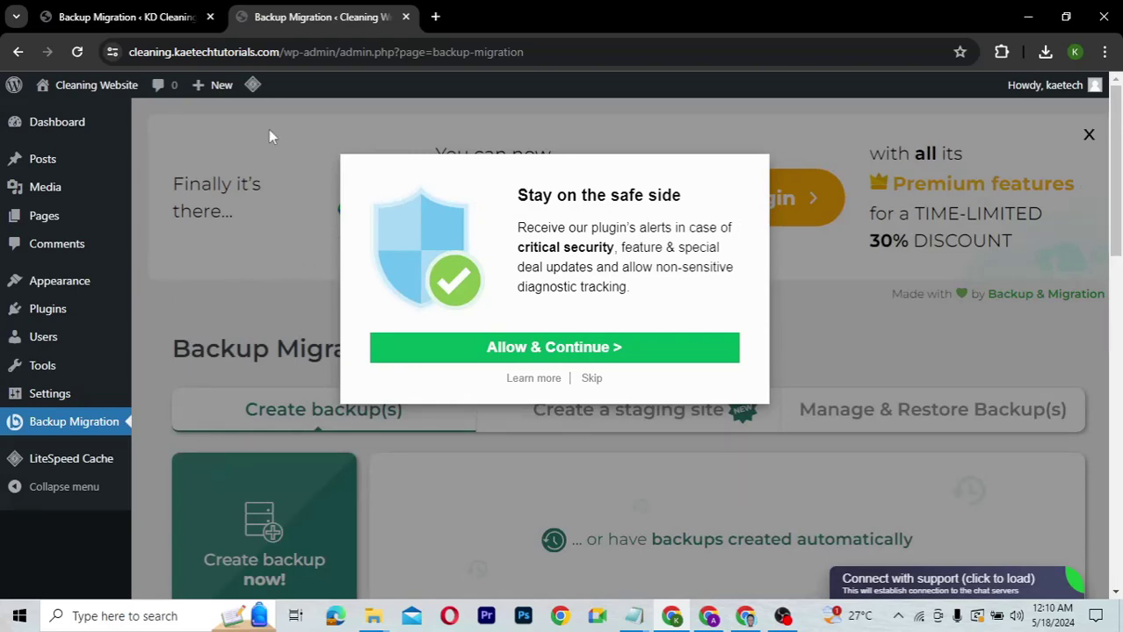
pyautogui.click(590, 380)
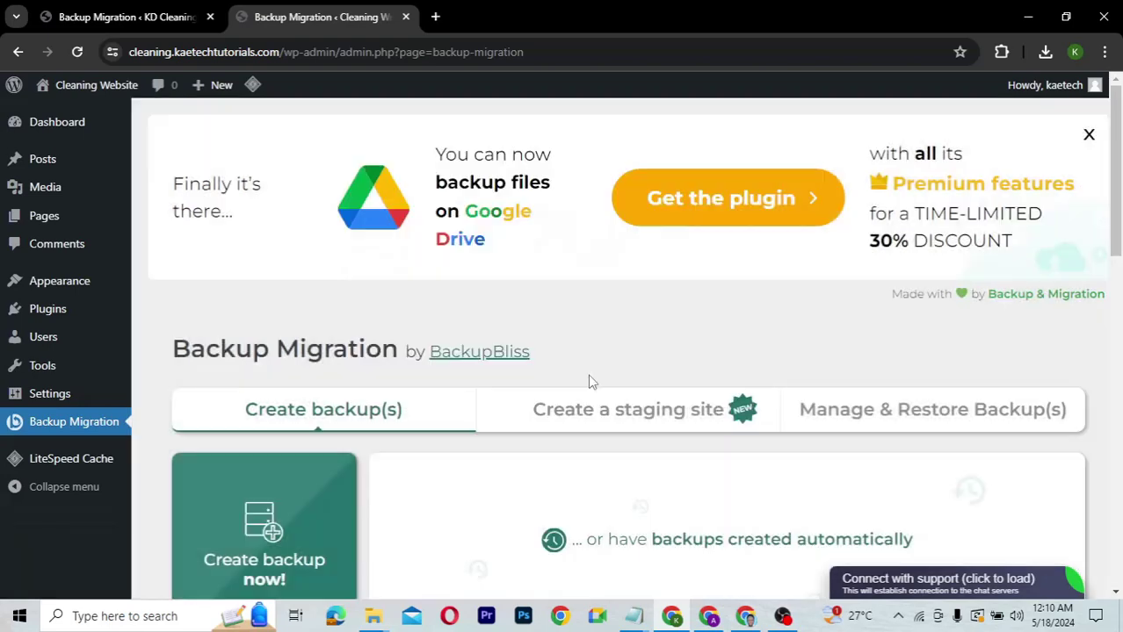
# Step: Open the Cleaning Website's backup management and restore area and compare its saved backups list with the KD Cleaning Company site's
pyautogui.scroll(-3, 479, 449)
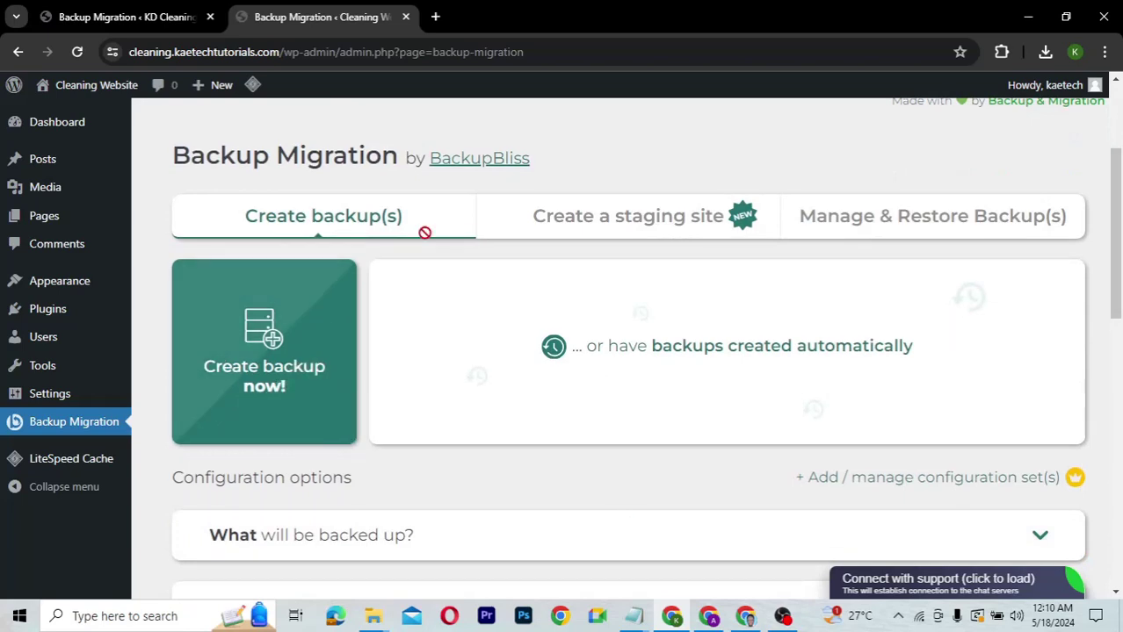
pyautogui.click(864, 218)
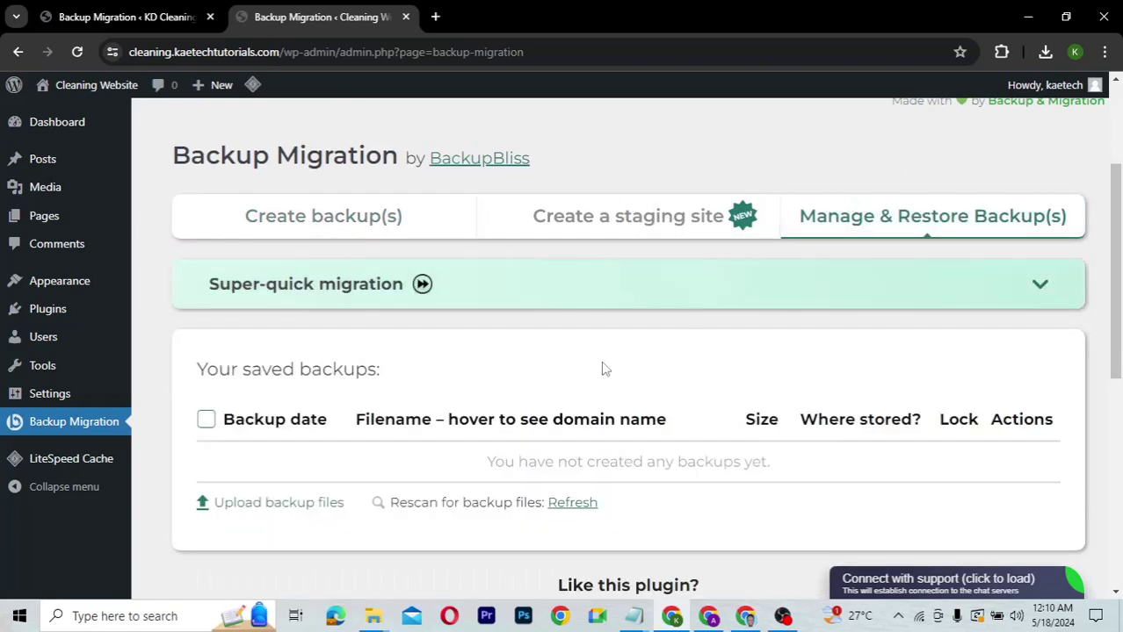
pyautogui.scroll(-1, 600, 372)
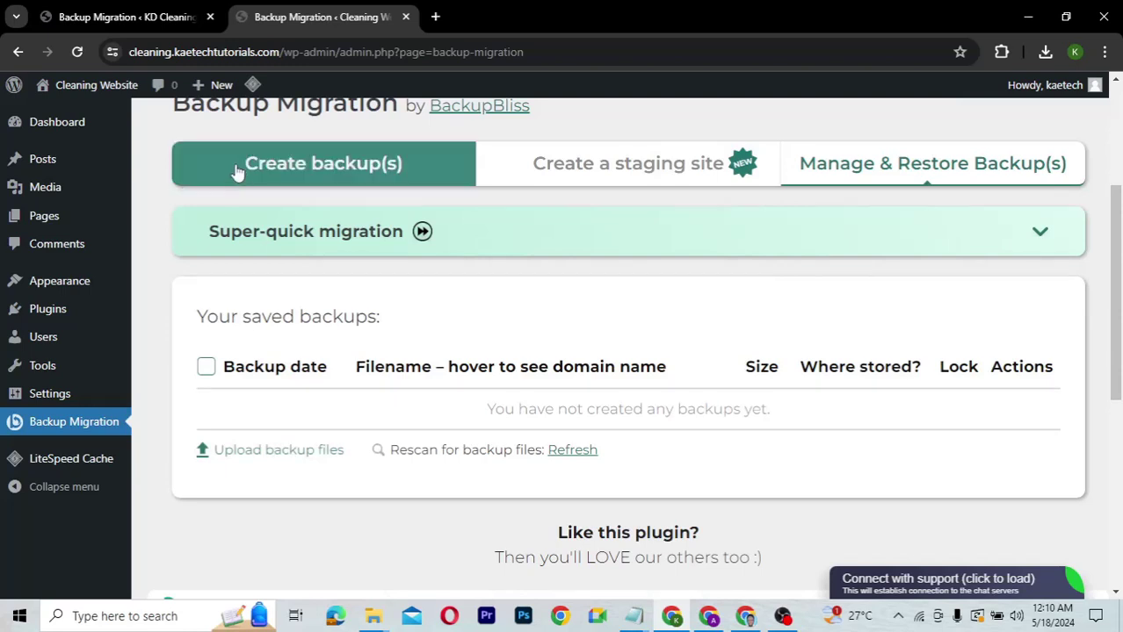
pyautogui.click(102, 20)
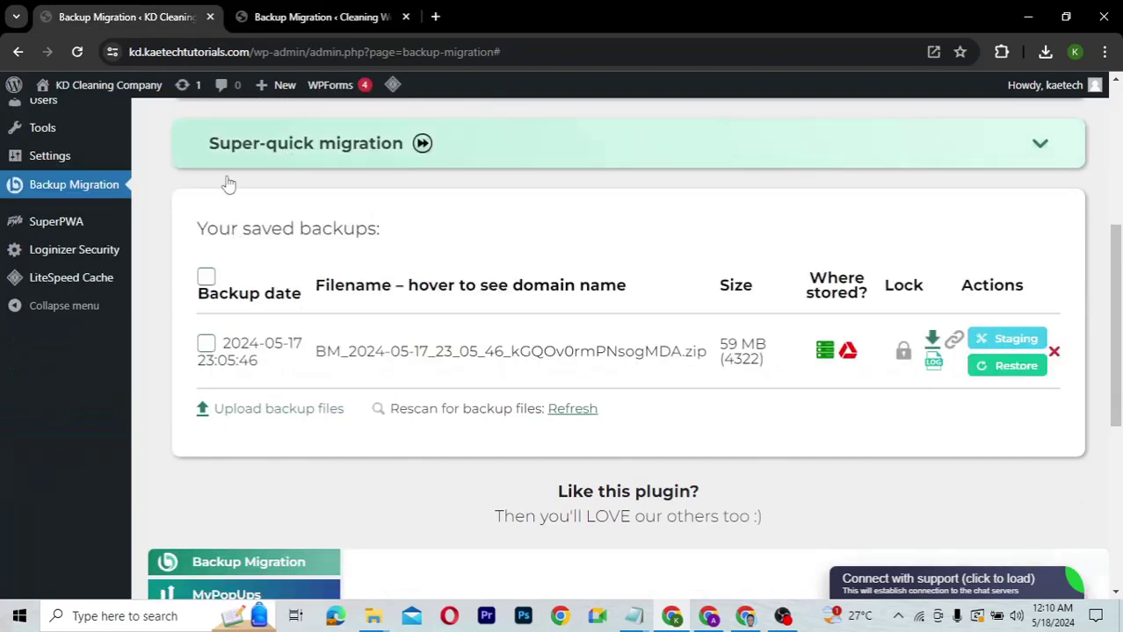
pyautogui.click(297, 13)
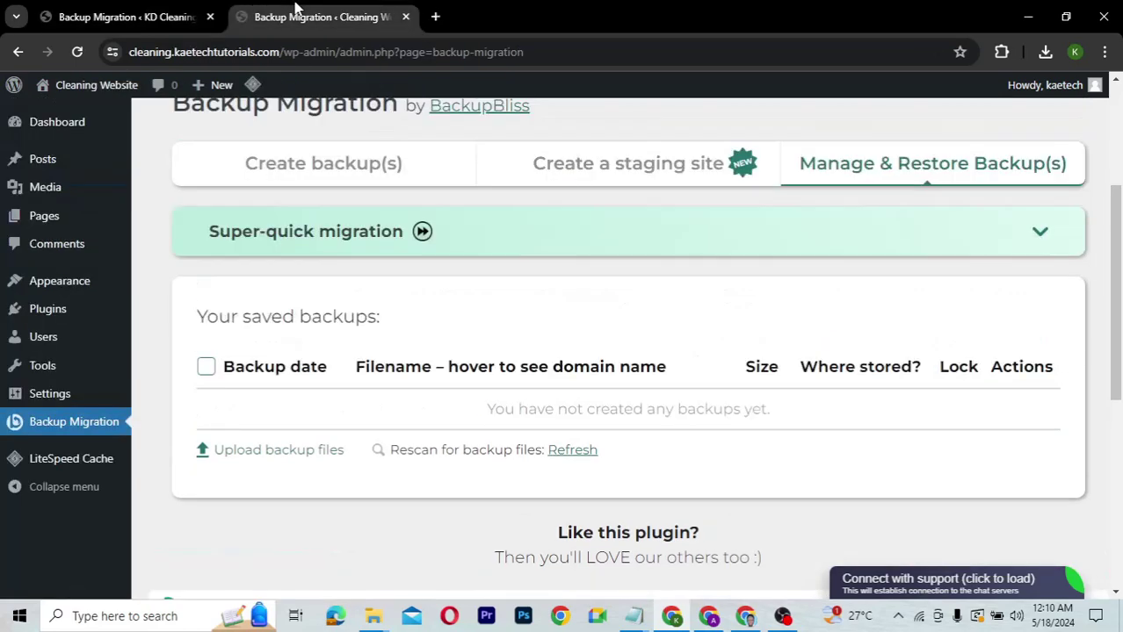
# Step: Upload the backup file BM_2024-05-17_23_05_46_kGQOv0rmPNsogMDA from the Downloads folder to the Cleaning Website, and close the upload completion message
pyautogui.click(263, 453)
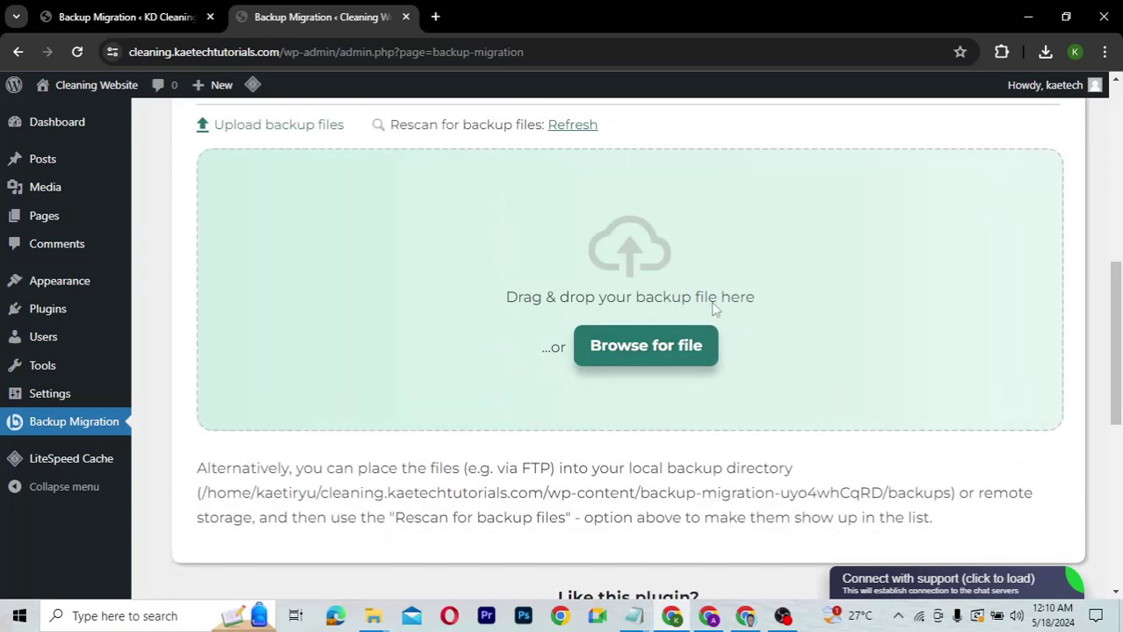
pyautogui.click(655, 349)
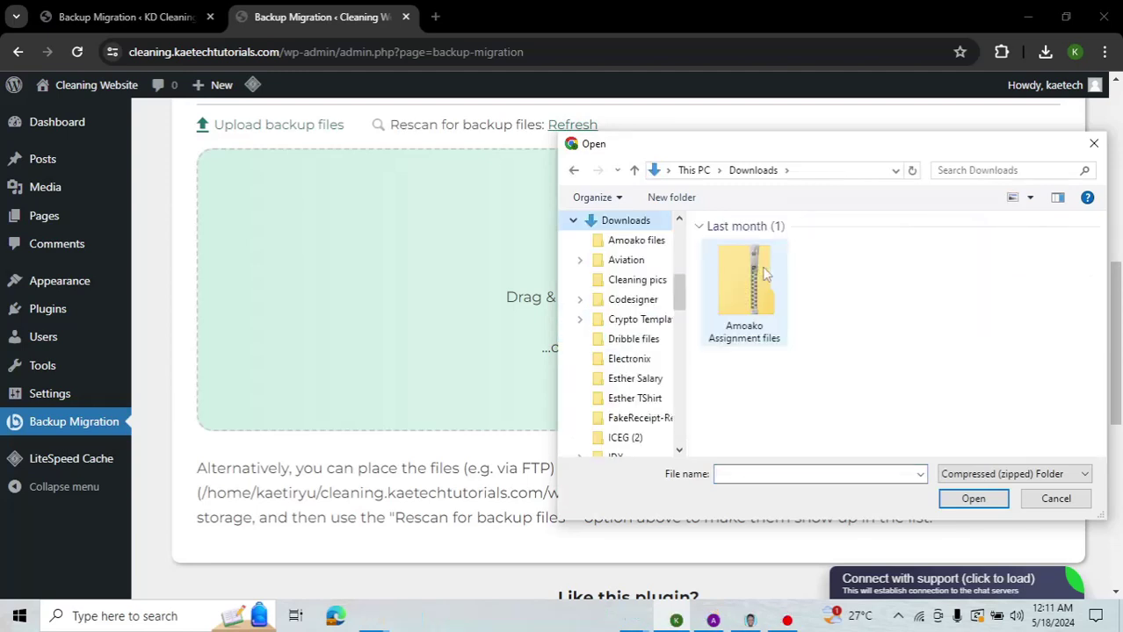
pyautogui.click(749, 266)
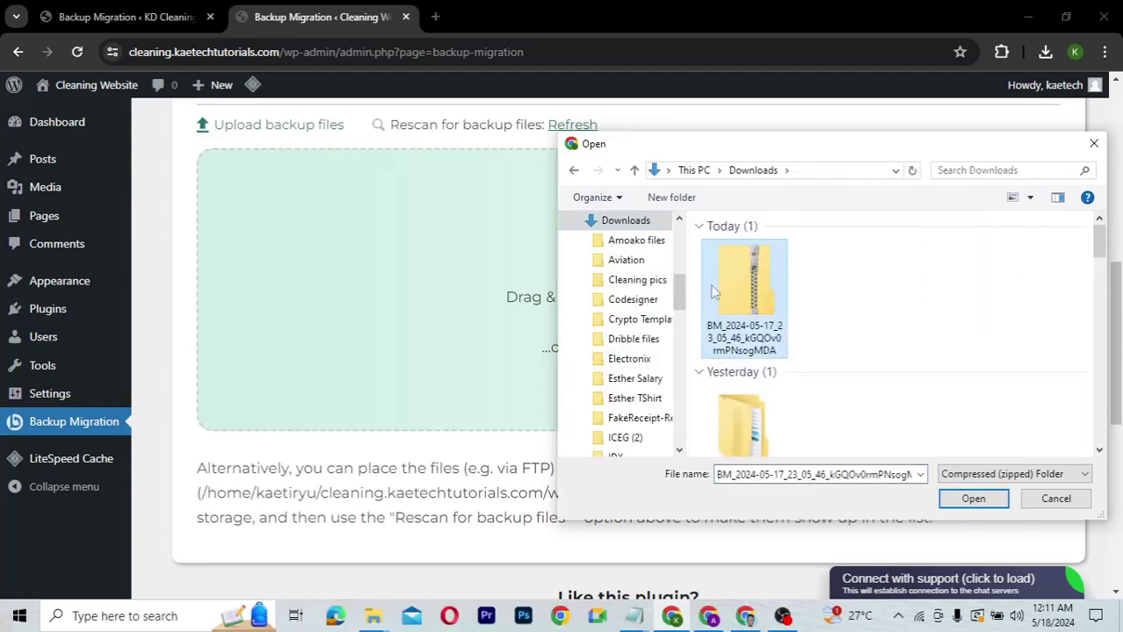
pyautogui.click(972, 497)
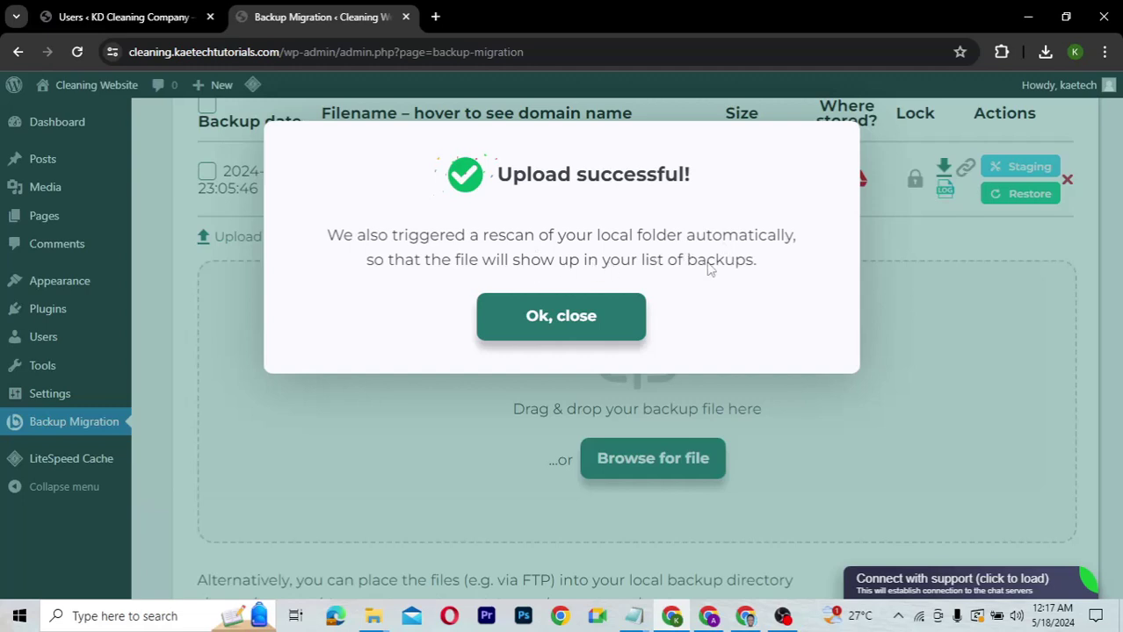
pyautogui.click(554, 318)
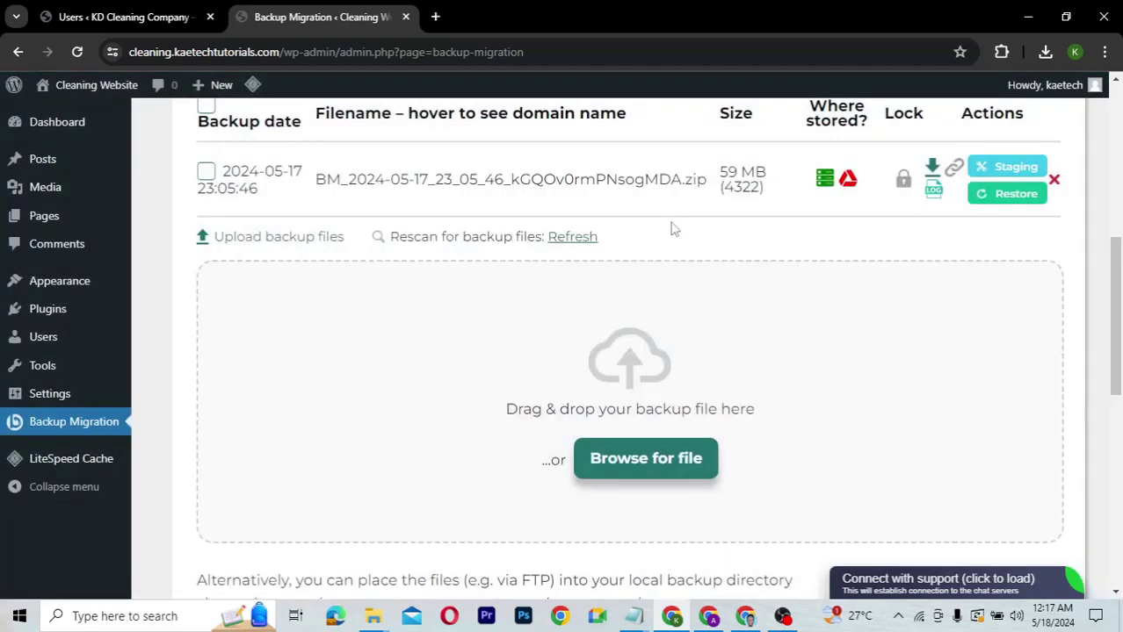
# Step: Examine the uploaded backup's original name and source site, and check them against the KD Cleaning Company site
pyautogui.scroll(3, 674, 230)
pyautogui.scroll(-1, 674, 229)
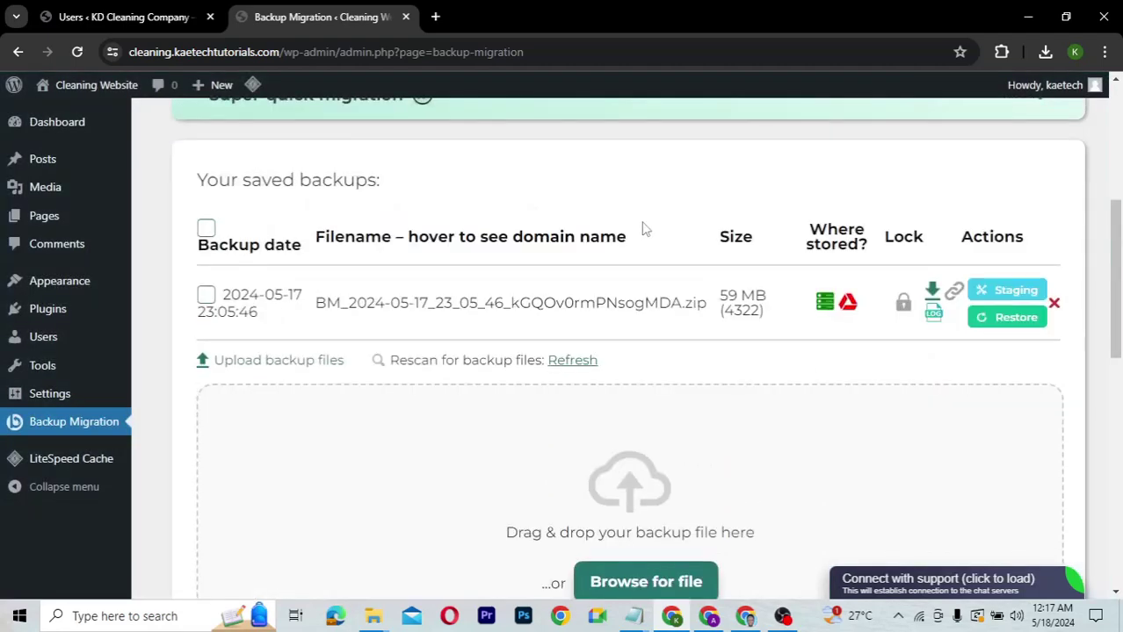
pyautogui.moveTo(498, 318)
pyautogui.click(112, 12)
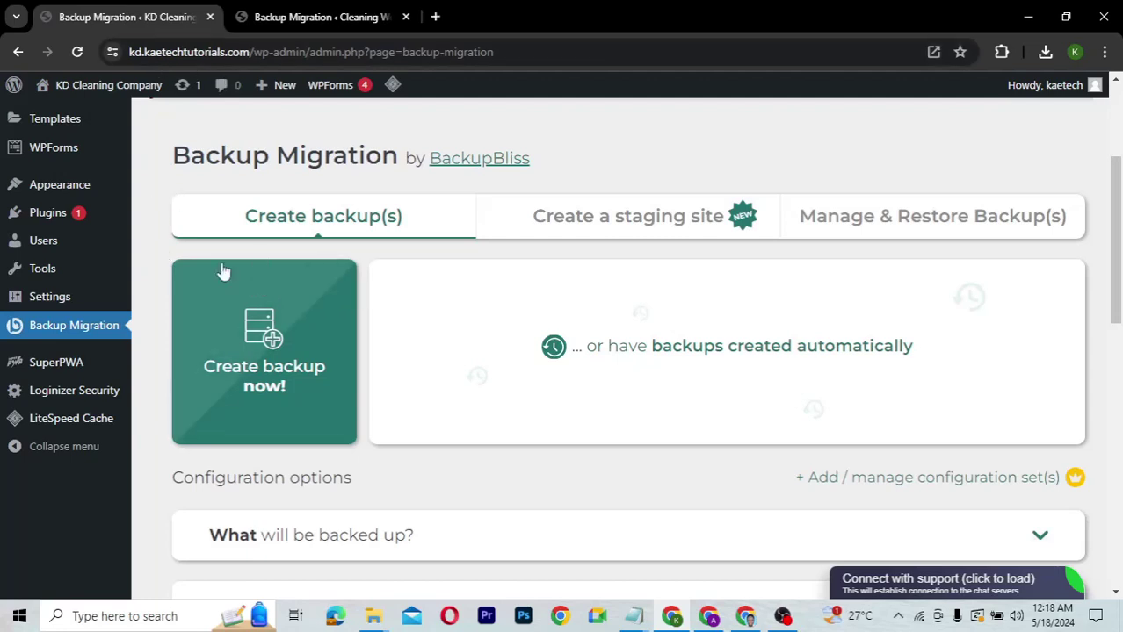
pyautogui.click(293, 17)
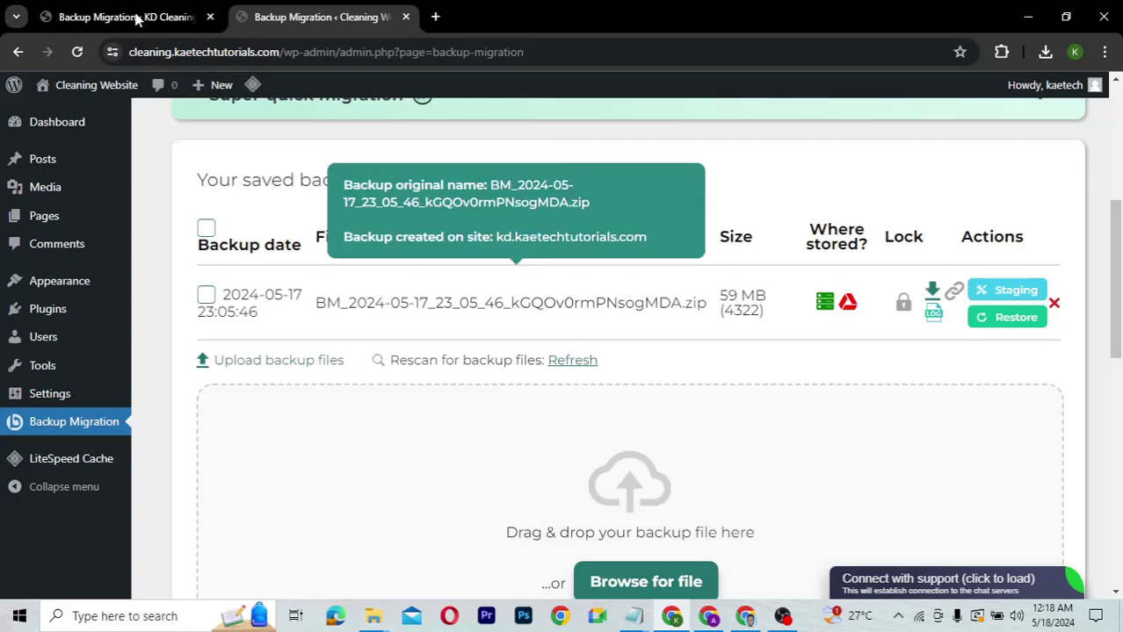
# Step: Examine what the KD Cleaning Company site's backup includes, from the file exclusion rules down to the database options
pyautogui.hotkey('ctrl', 'shift', 'Tab')
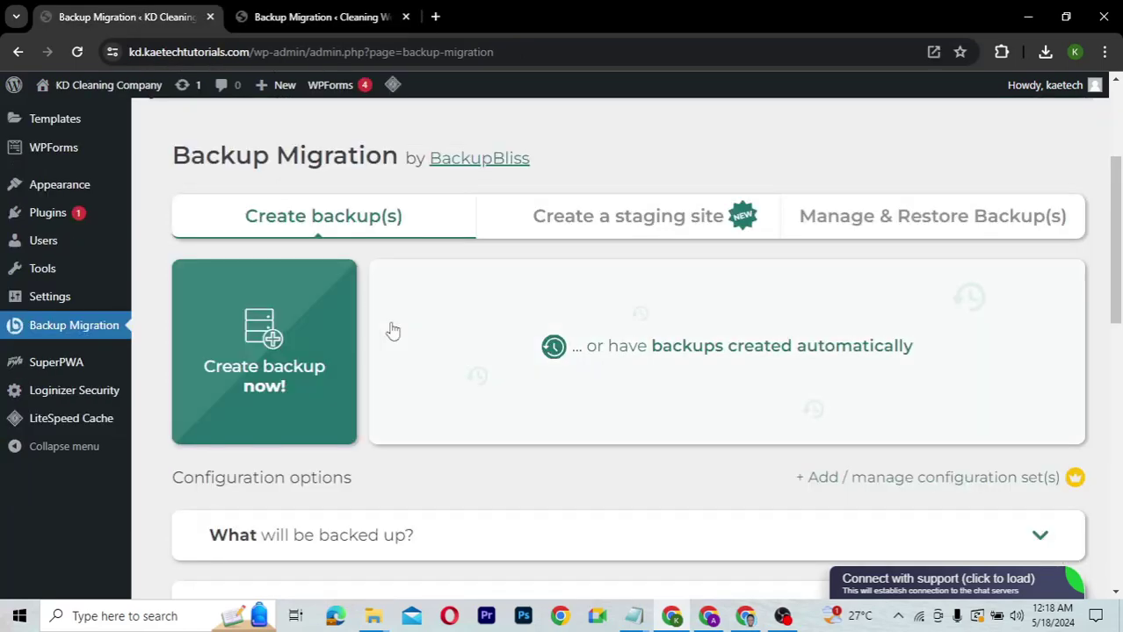
pyautogui.scroll(-4, 392, 330)
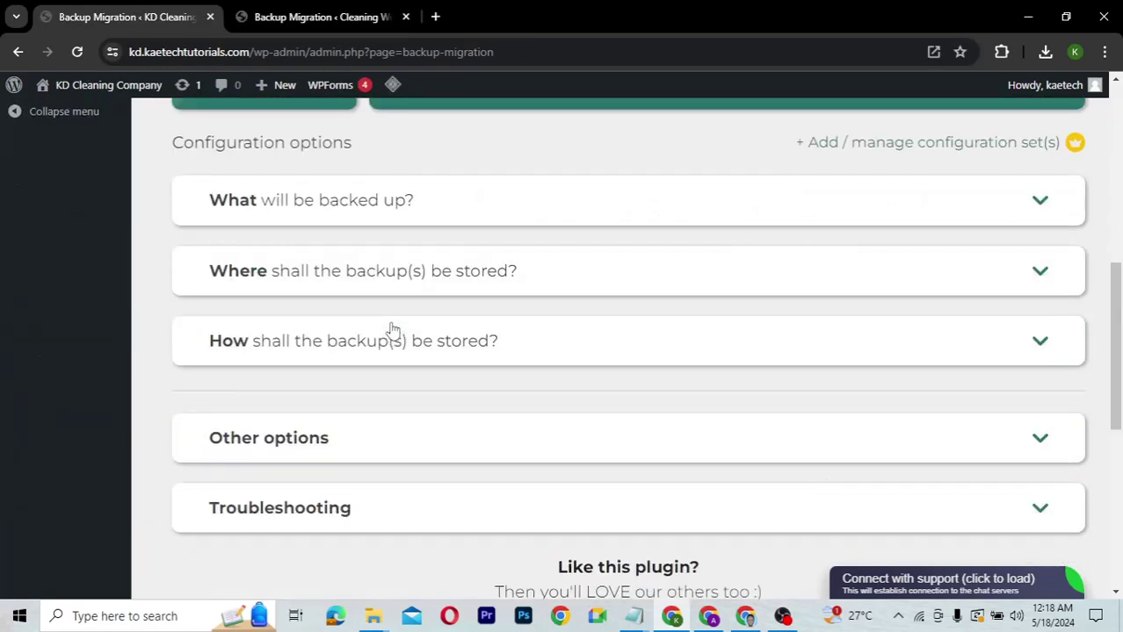
pyautogui.click(379, 207)
pyautogui.scroll(-5, 371, 378)
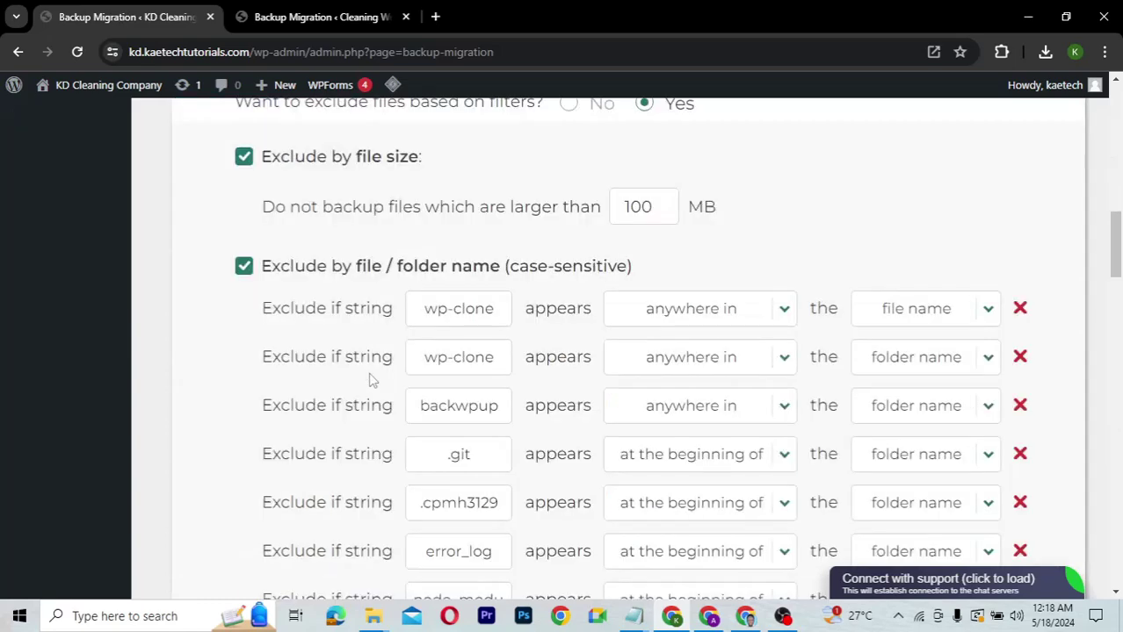
pyautogui.scroll(-1, 370, 380)
pyautogui.scroll(-5, 370, 380)
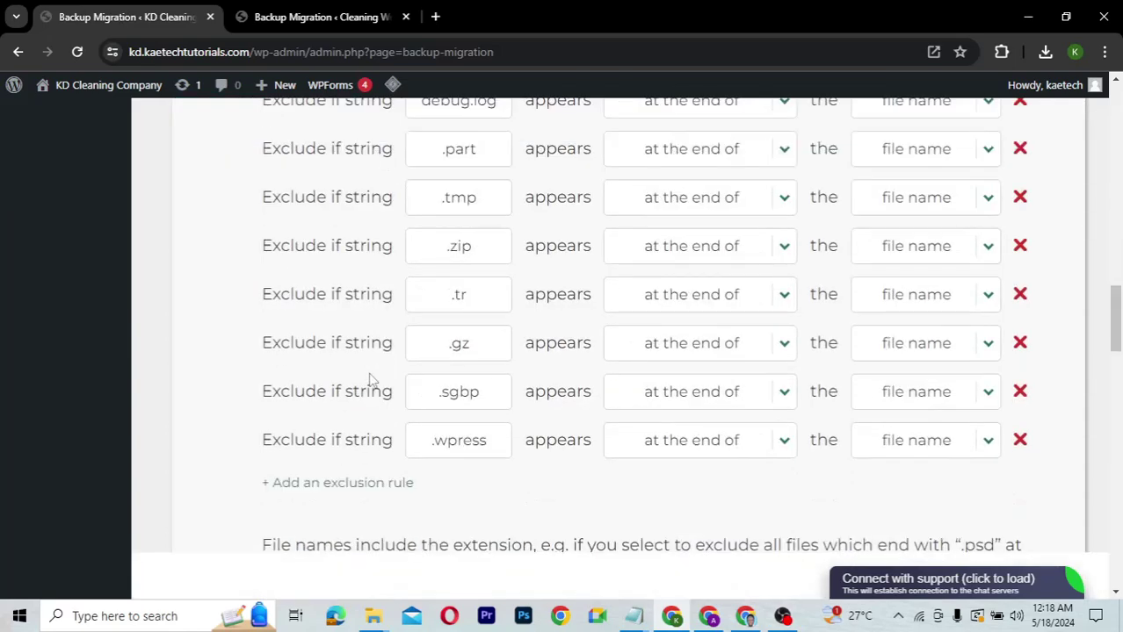
pyautogui.scroll(-5, 370, 380)
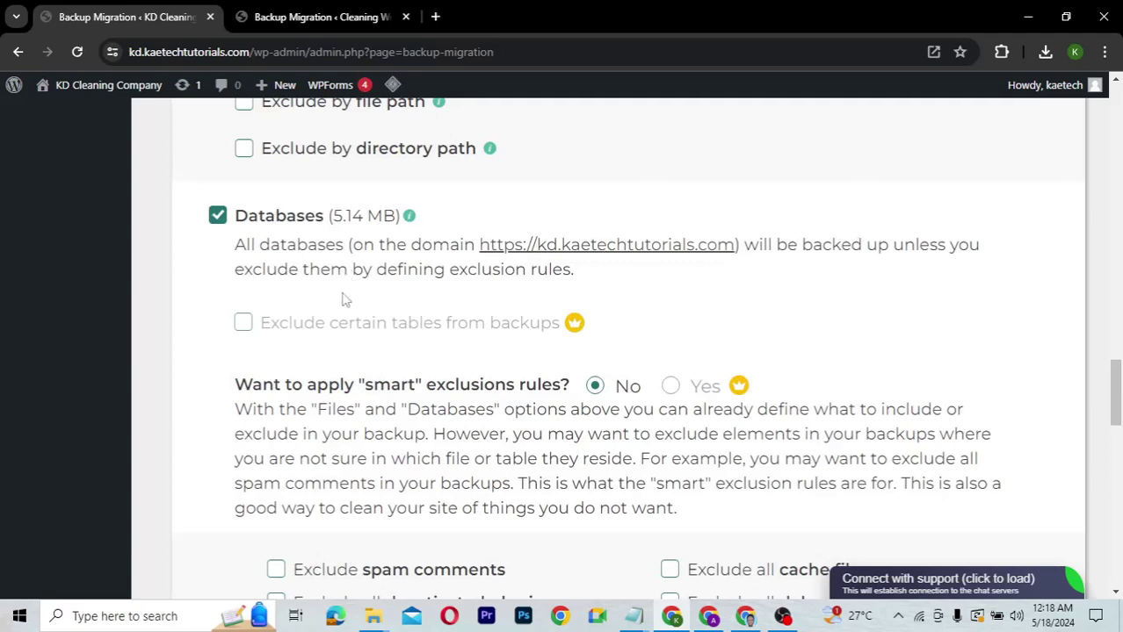
# Step: Return to the Cleaning Website's saved backups and review the uploaded backup's source site and the options for adding backup files
pyautogui.click(309, 19)
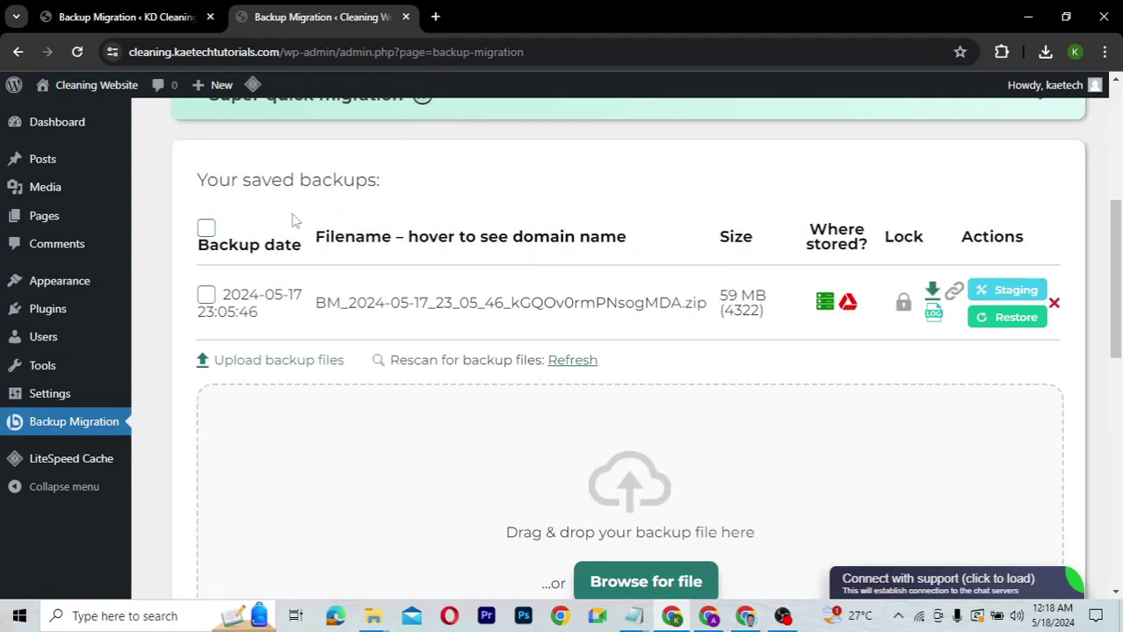
pyautogui.moveTo(363, 323)
pyautogui.moveTo(384, 272)
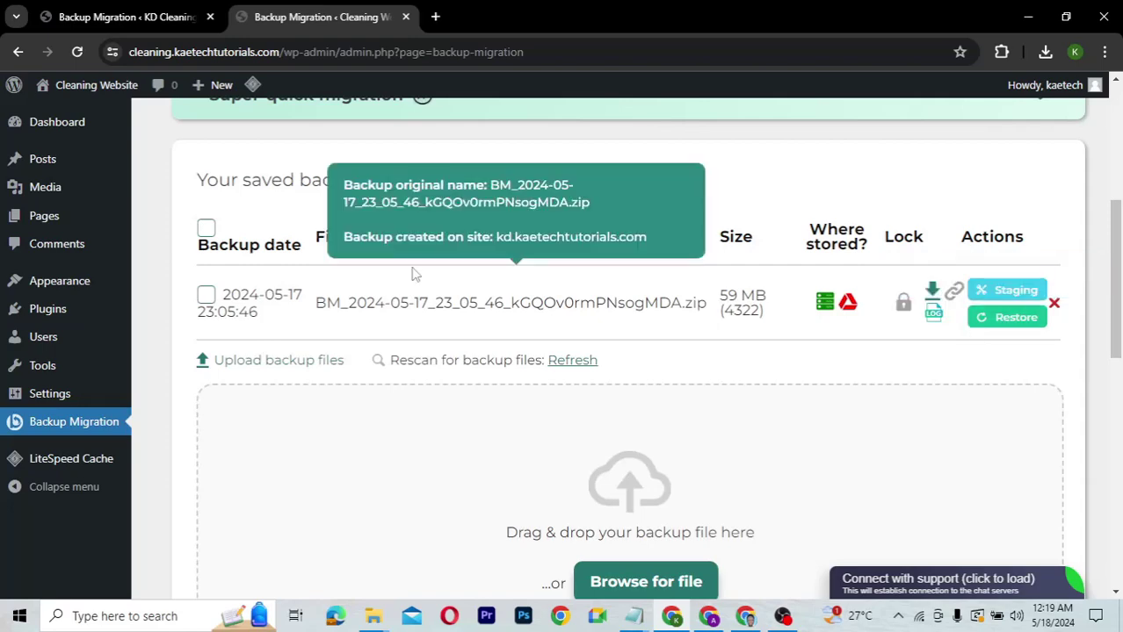
pyautogui.scroll(-3, 636, 338)
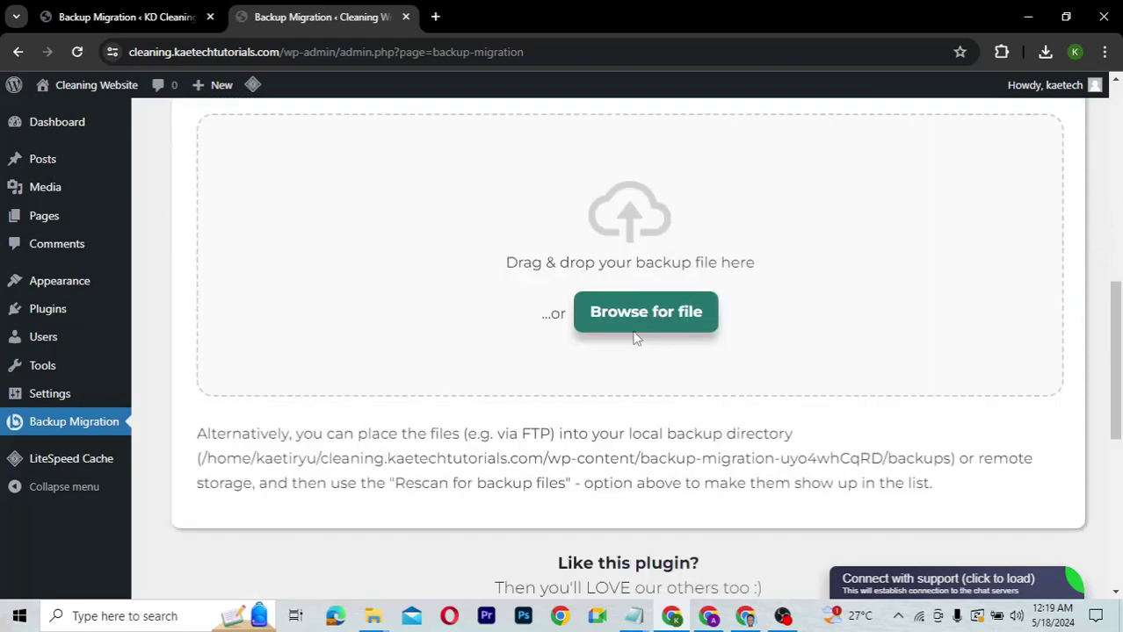
pyautogui.scroll(-1, 636, 338)
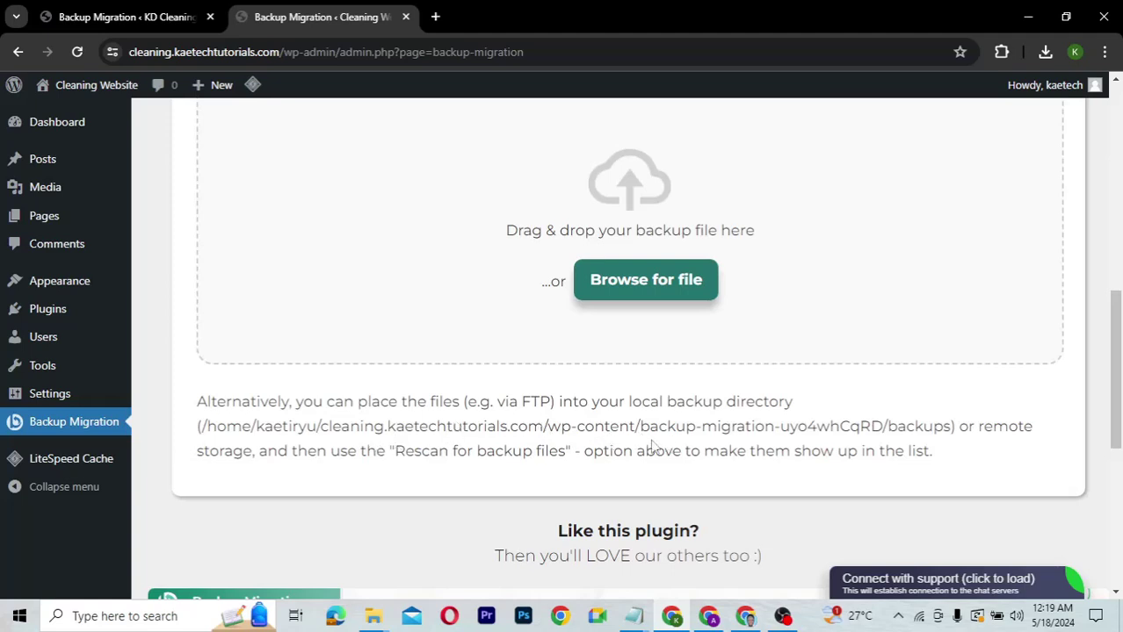
pyautogui.scroll(3, 762, 331)
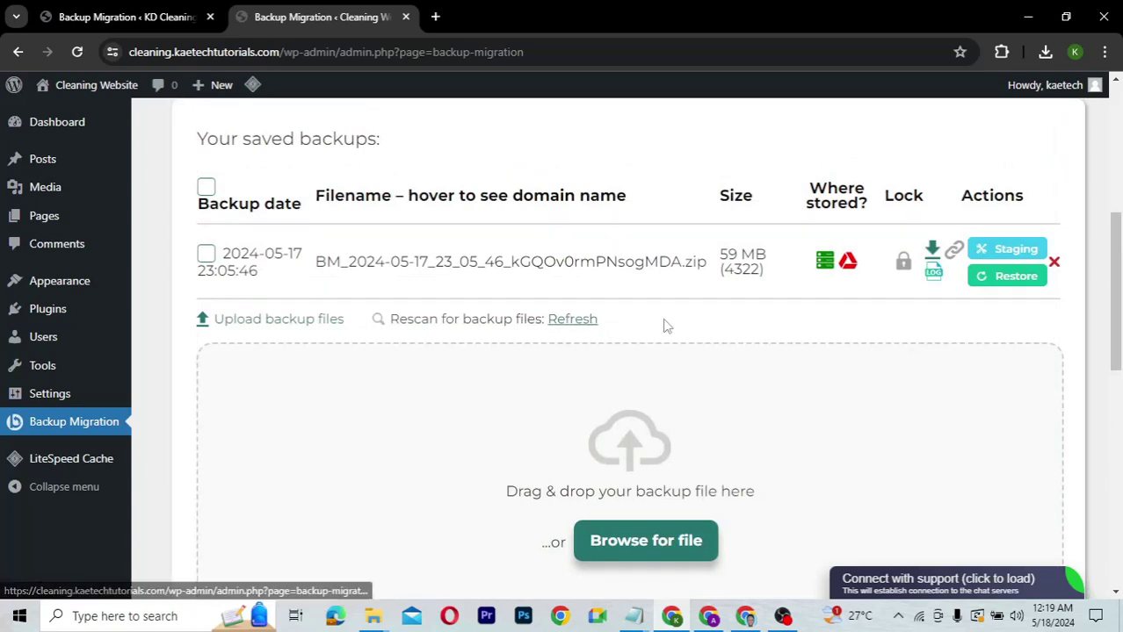
pyautogui.moveTo(604, 283)
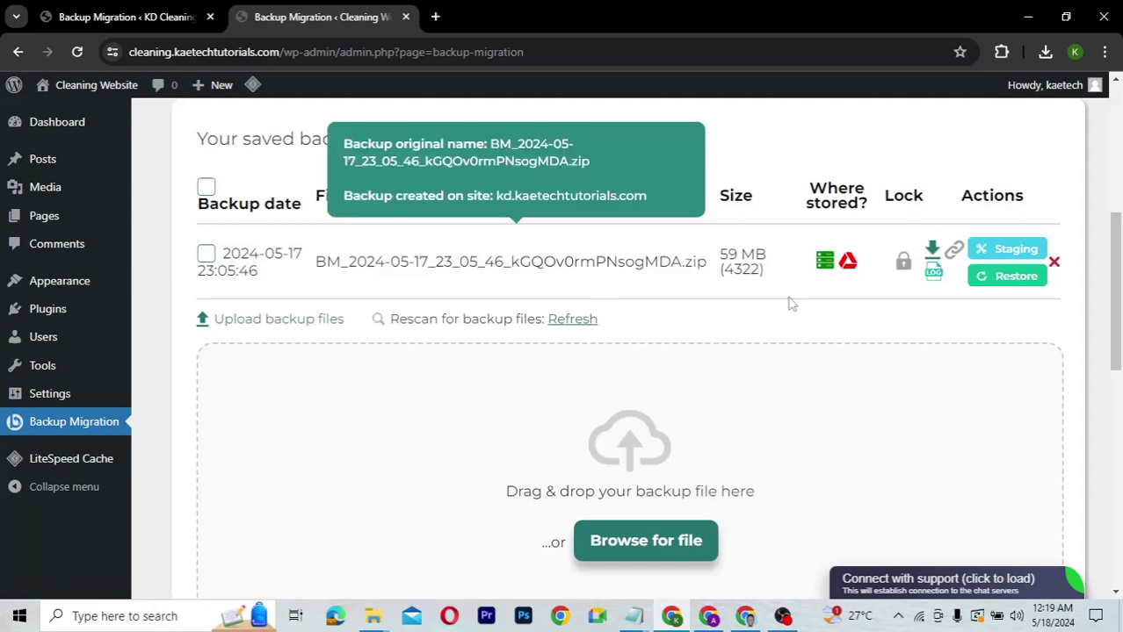
# Step: Restore the uploaded backup on the Cleaning Website, acknowledging that all existing folders, files and databases will be overwritten
pyautogui.click(1009, 278)
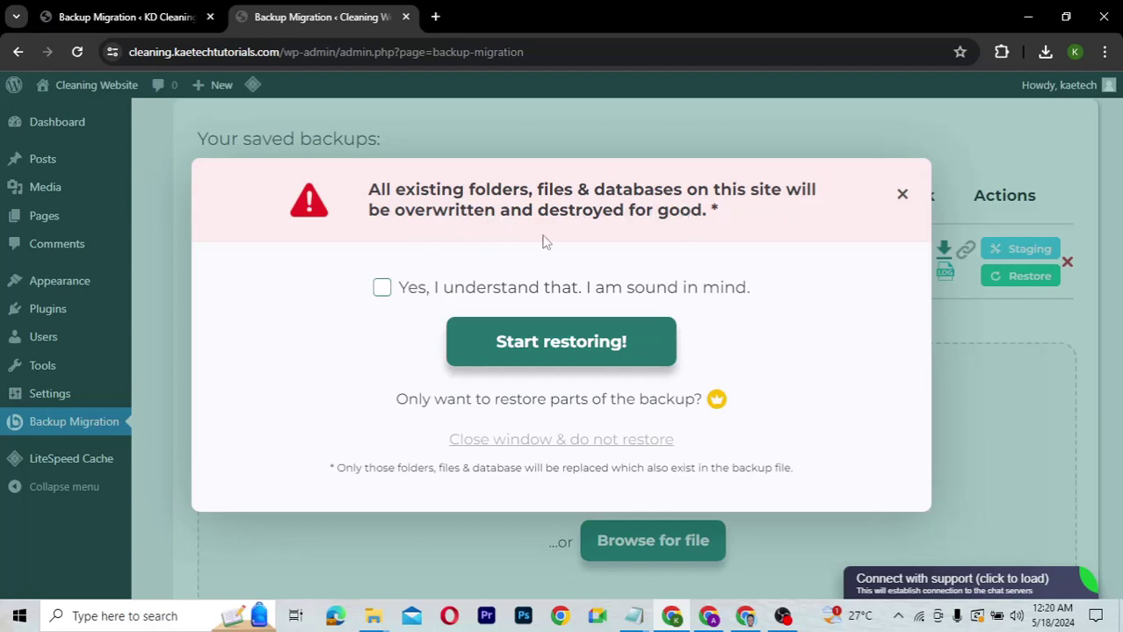
pyautogui.click(381, 289)
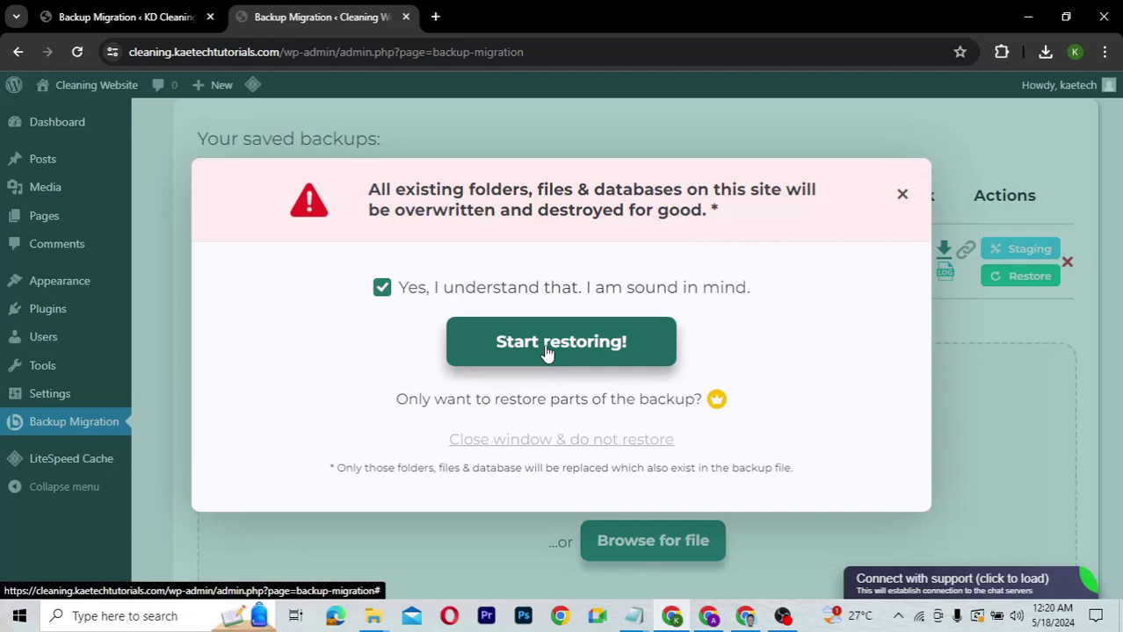
pyautogui.moveTo(423, 404)
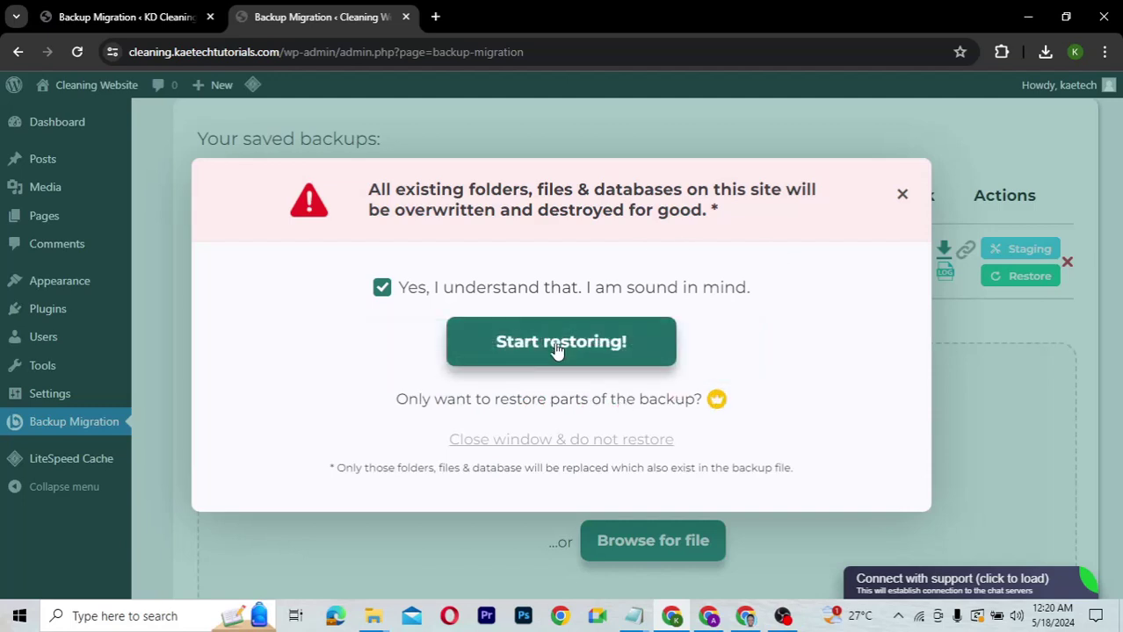
pyautogui.click(556, 344)
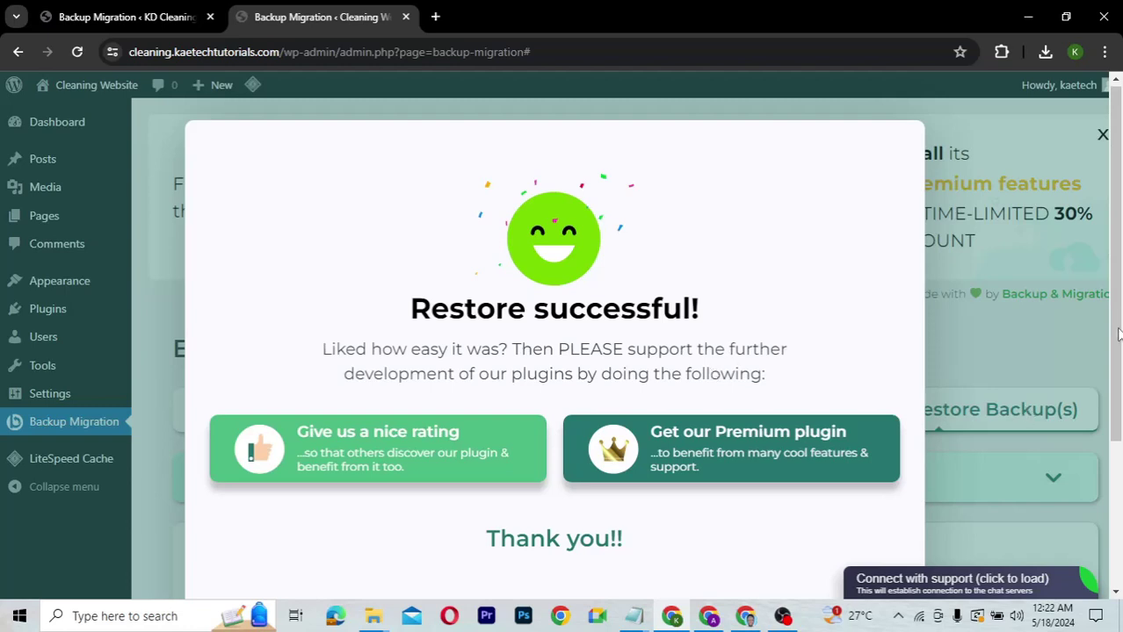
# Step: Close the restore message without switching on automatic backups, and agree to leave the page
pyautogui.scroll(-2, 1115, 421)
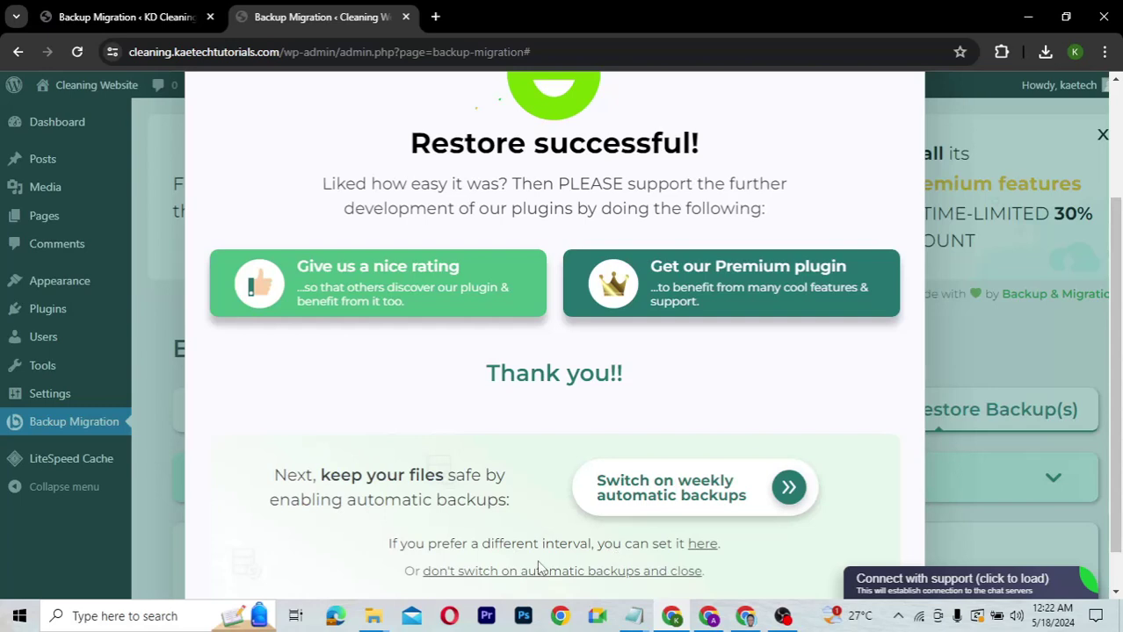
pyautogui.scroll(-1, 539, 567)
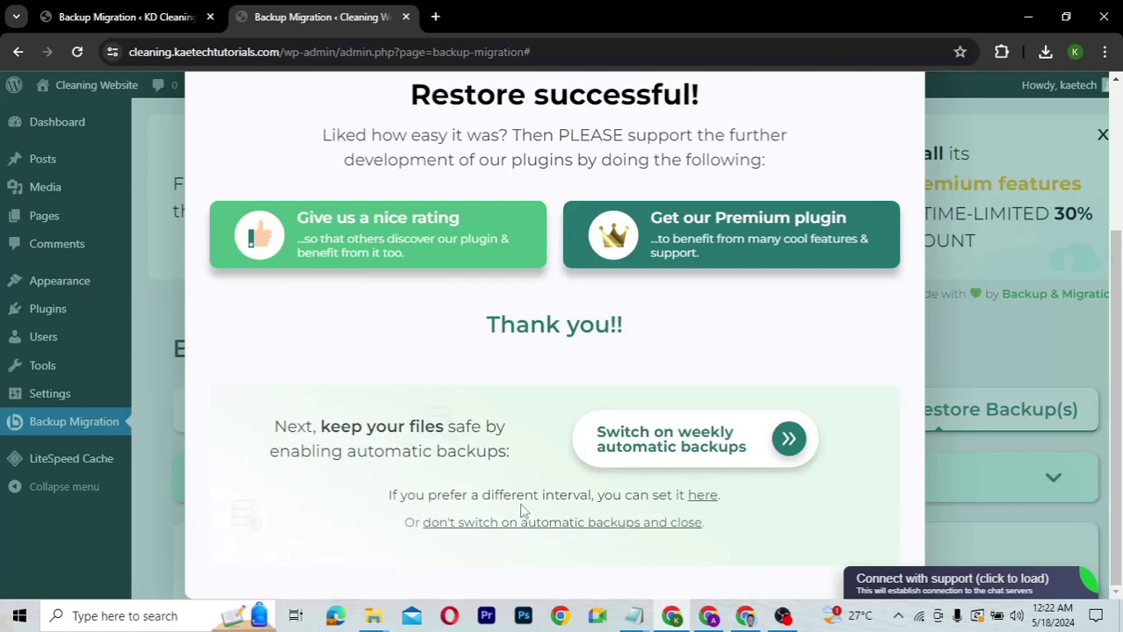
pyautogui.click(576, 524)
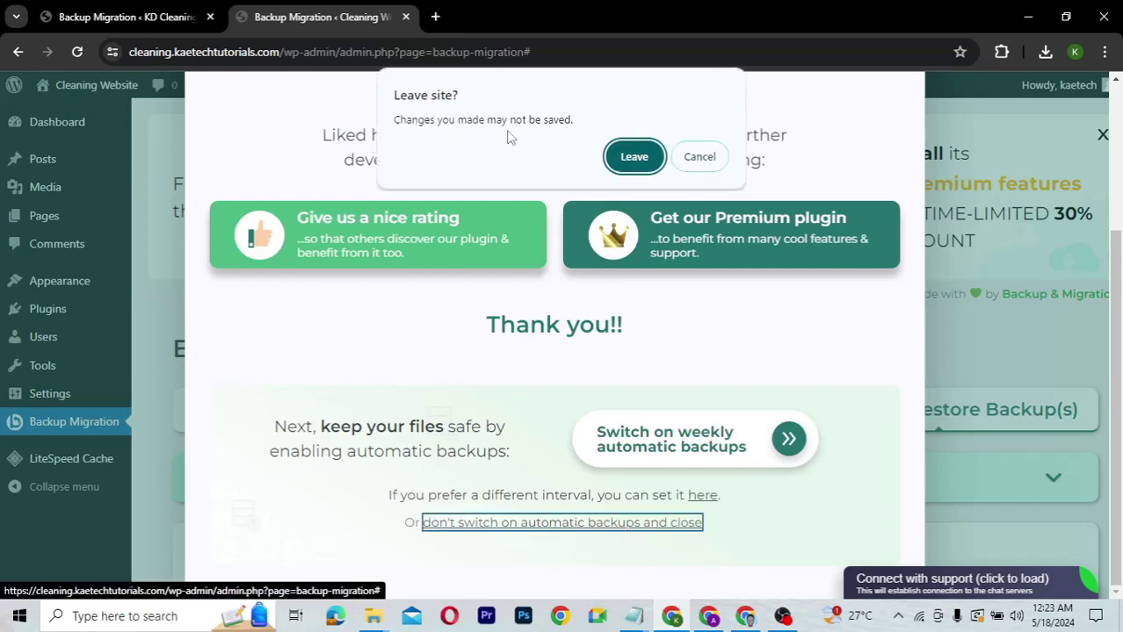
pyautogui.click(633, 158)
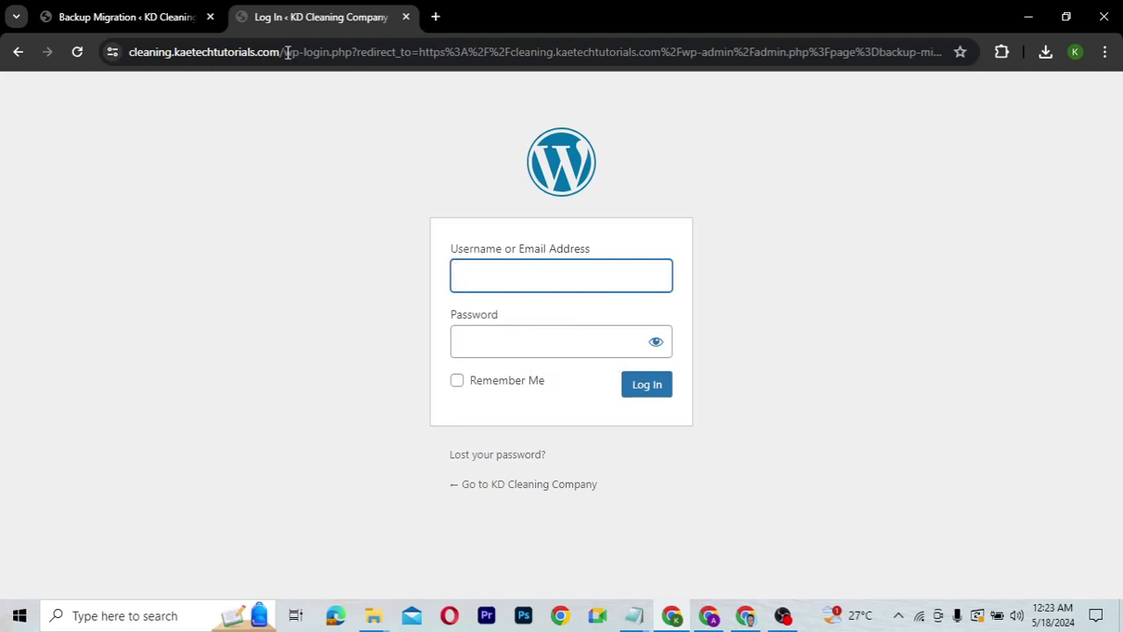
pyautogui.moveTo(285, 52); pyautogui.dragTo(117, 55)
pyautogui.hotkey('ctrl', 'c')
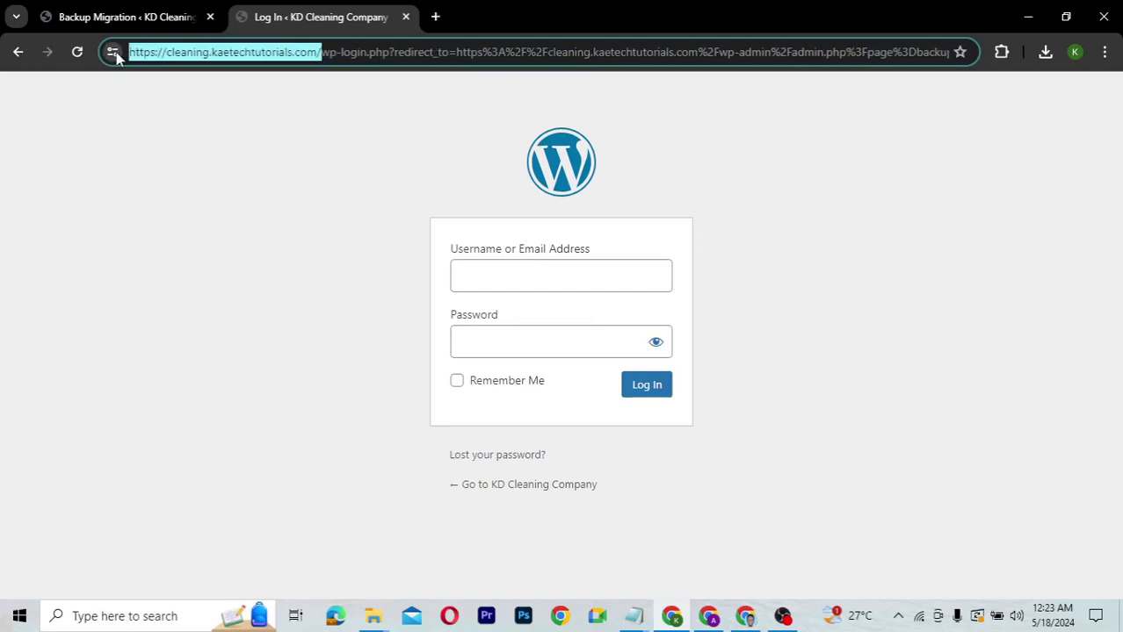
pyautogui.click(437, 18)
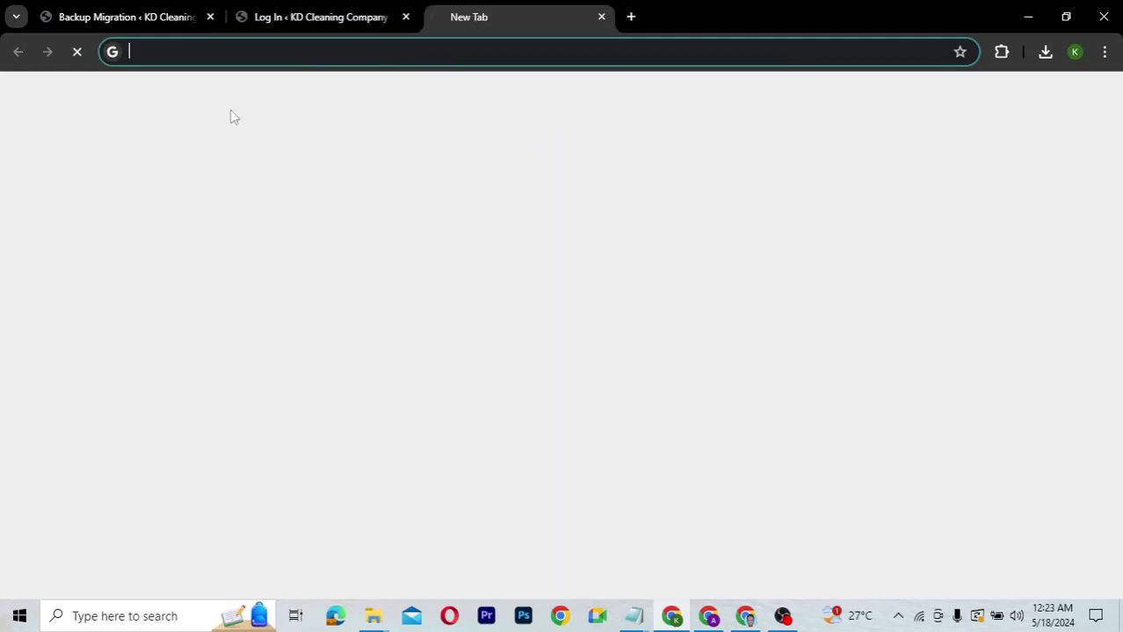
pyautogui.hotkey('ctrl', 'v')
pyautogui.press('Return')
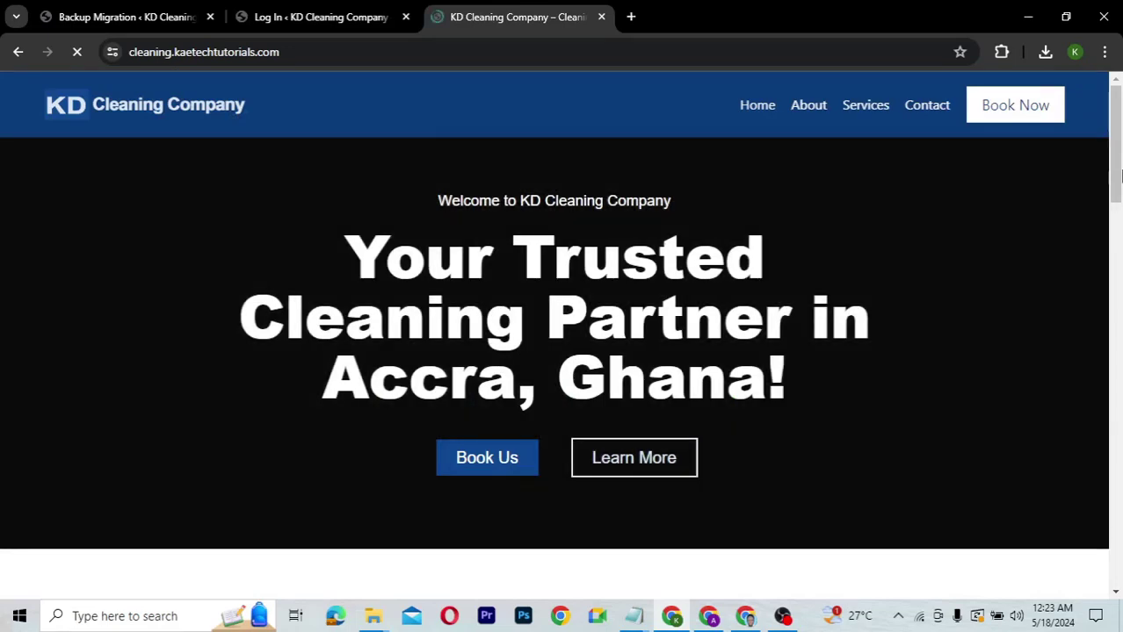
pyautogui.moveTo(1119, 137)
pyautogui.mouseDown()
pyautogui.moveTo(1104, 560)
pyautogui.moveTo(1102, 140)
pyautogui.mouseUp()
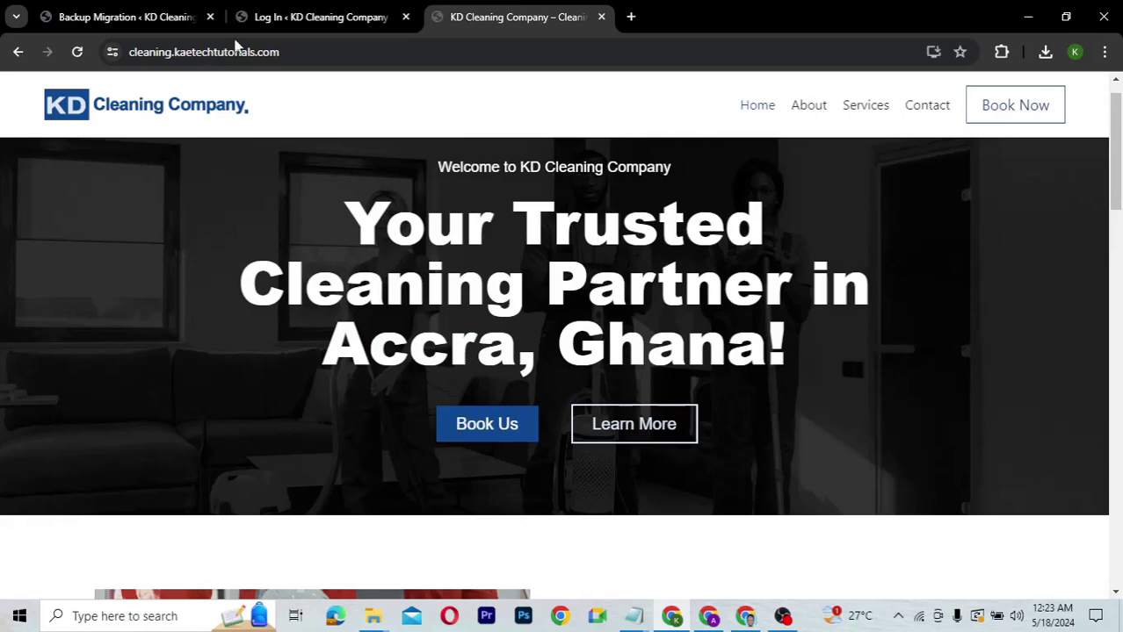
# Step: Open the original site kd.kaetechtutorials.com in another new tab and compare its home page with the restored site's
pyautogui.click(151, 24)
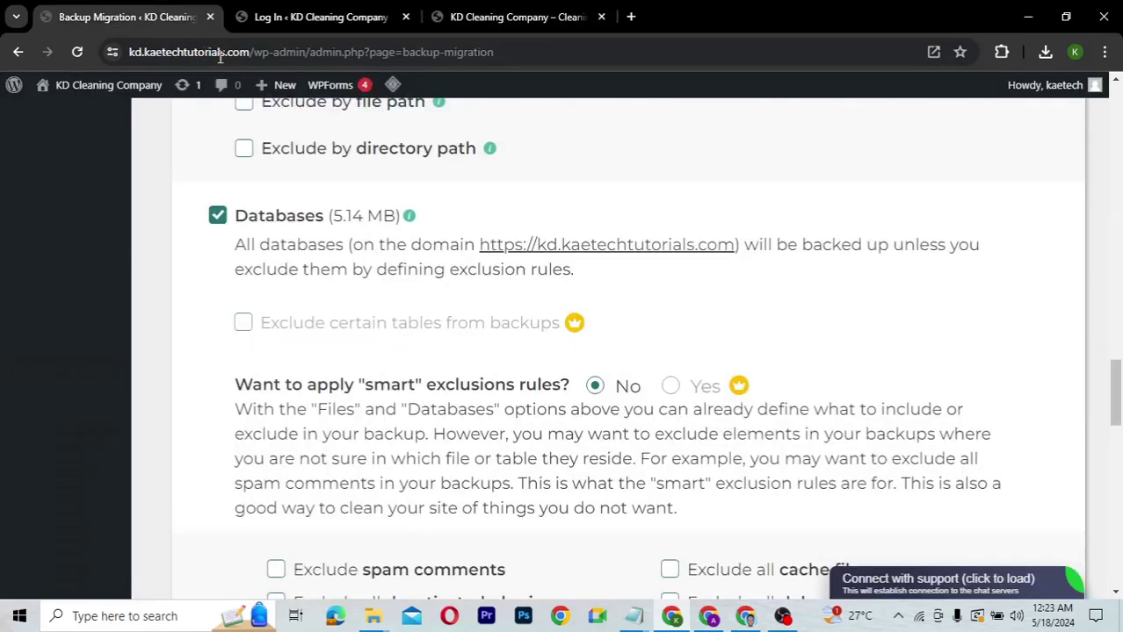
pyautogui.moveTo(252, 52); pyautogui.dragTo(91, 51)
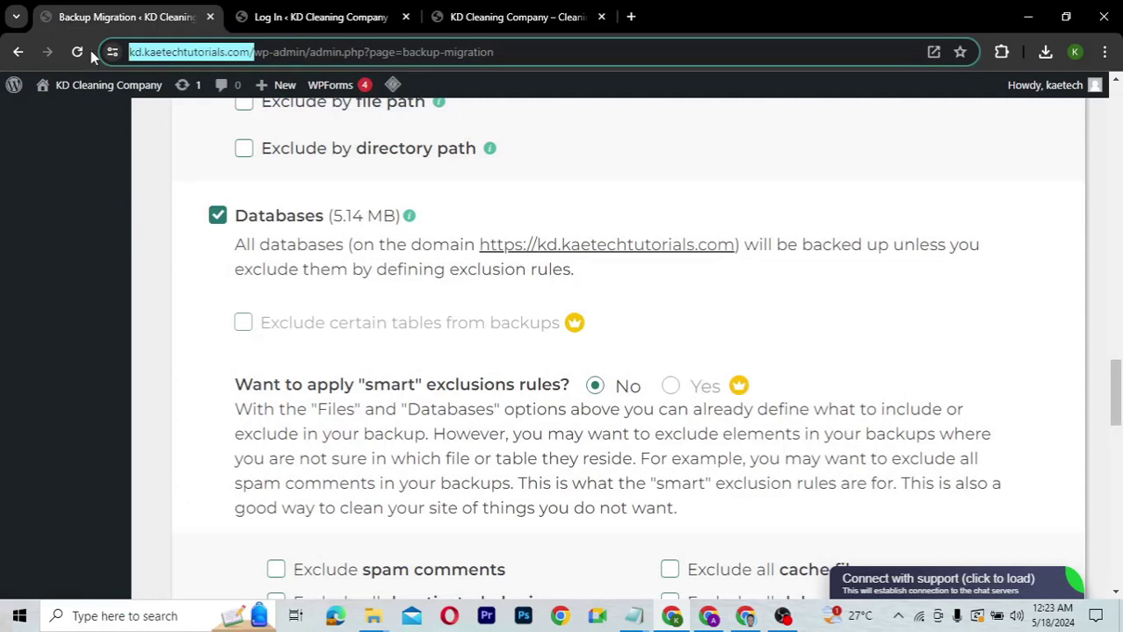
pyautogui.click(632, 17)
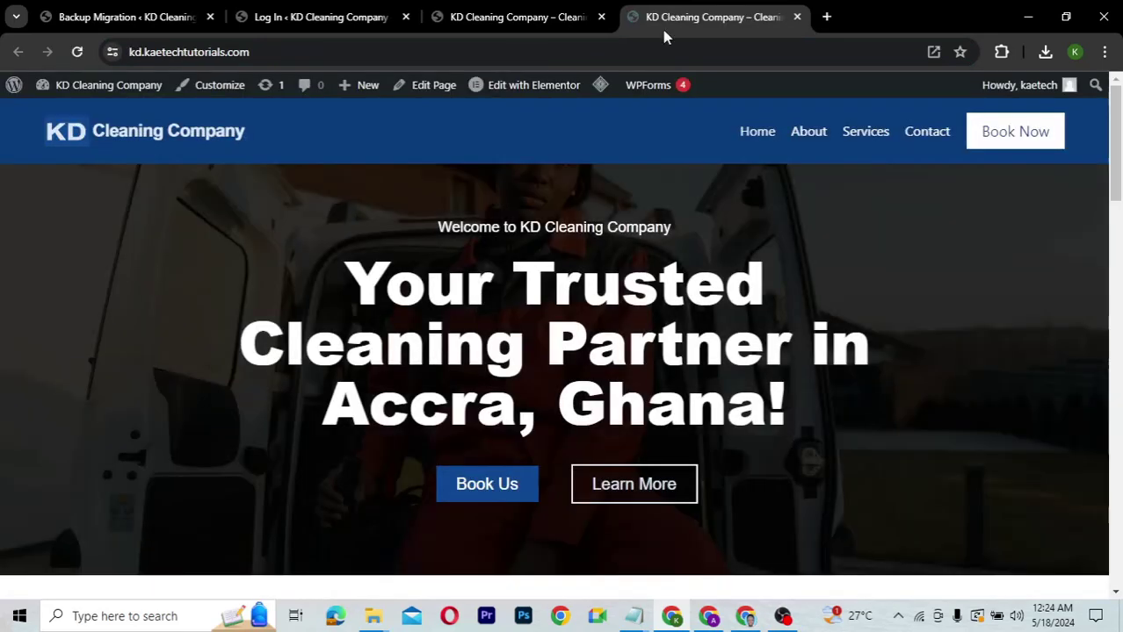
pyautogui.click(493, 15)
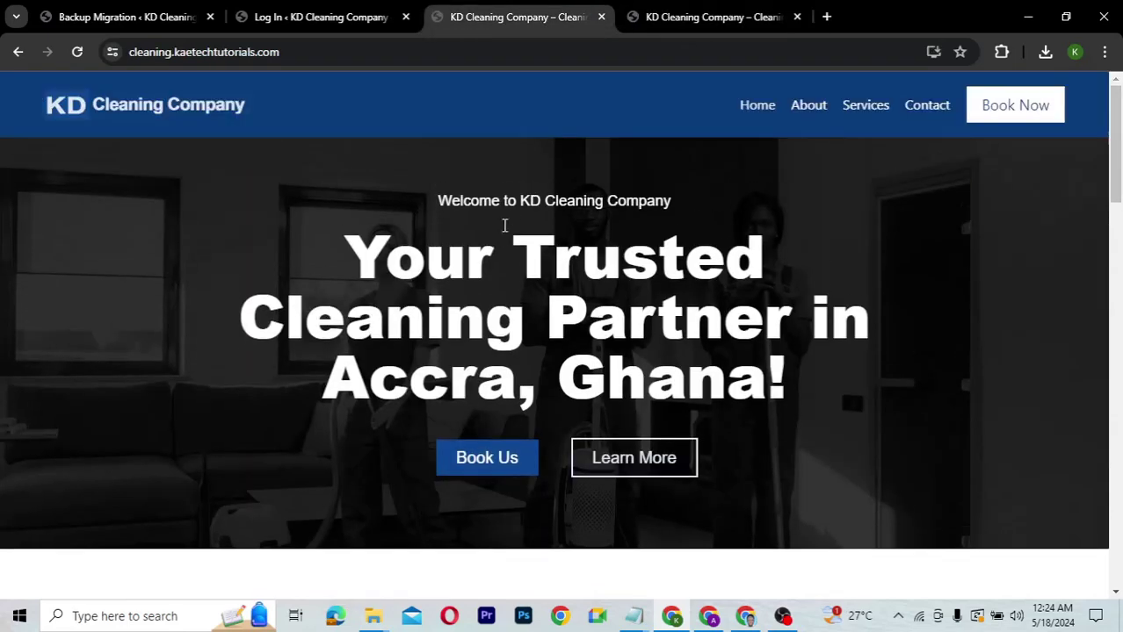
pyautogui.click(688, 15)
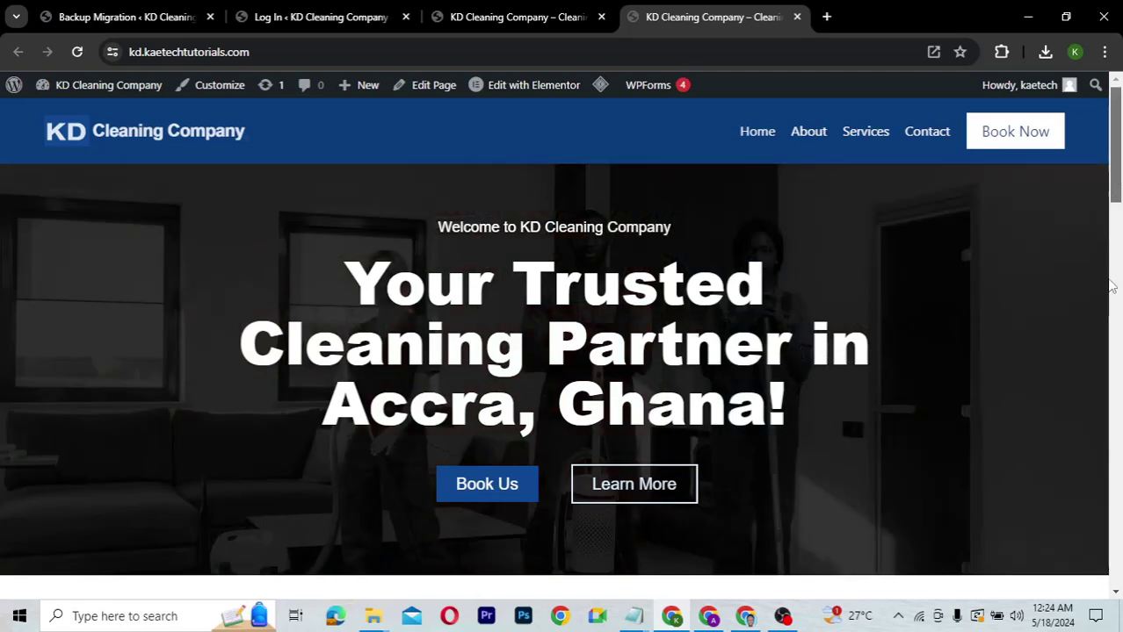
pyautogui.moveTo(1119, 156); pyautogui.dragTo(1114, 125)
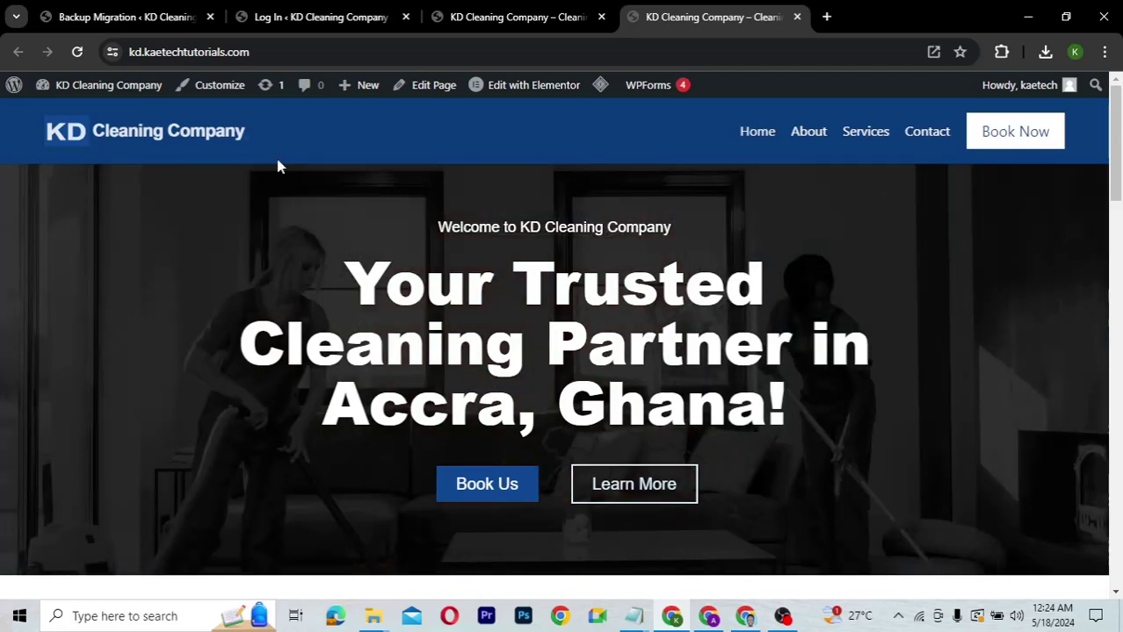
# Step: Open the list of all pages in the KD Cleaning Company dashboard and review its entries
pyautogui.click(132, 17)
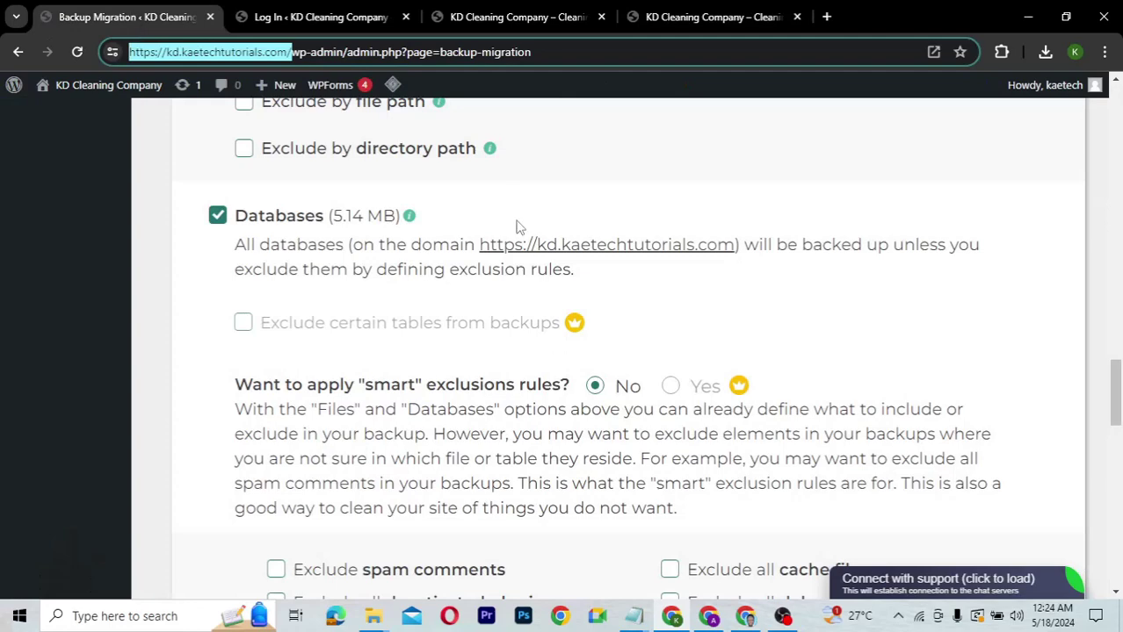
pyautogui.scroll(8, 517, 227)
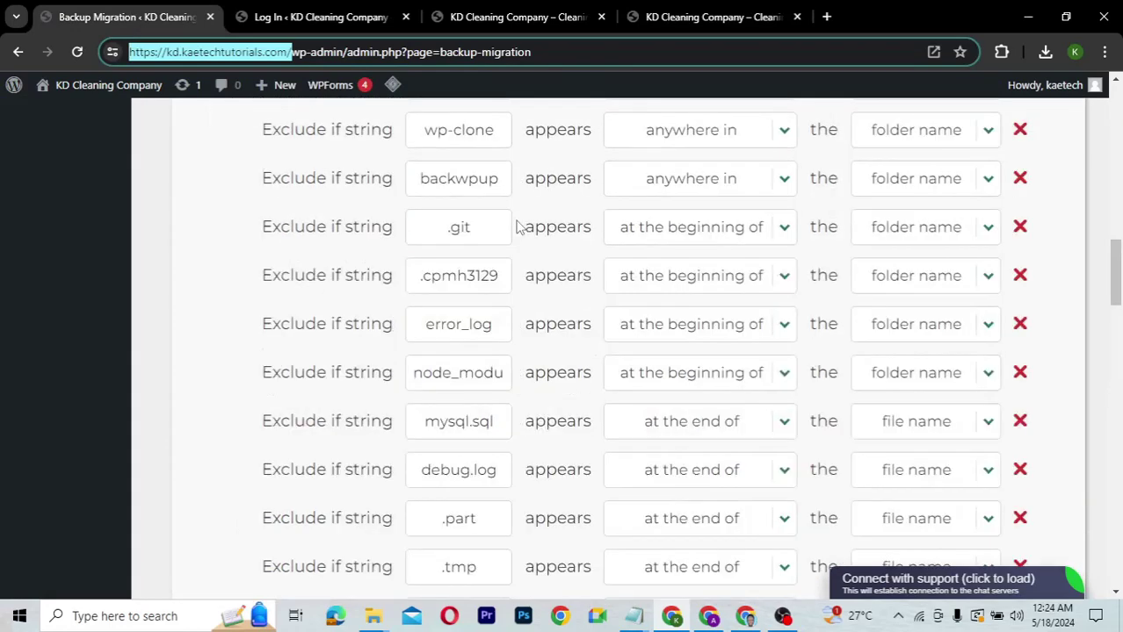
pyautogui.scroll(10, 516, 227)
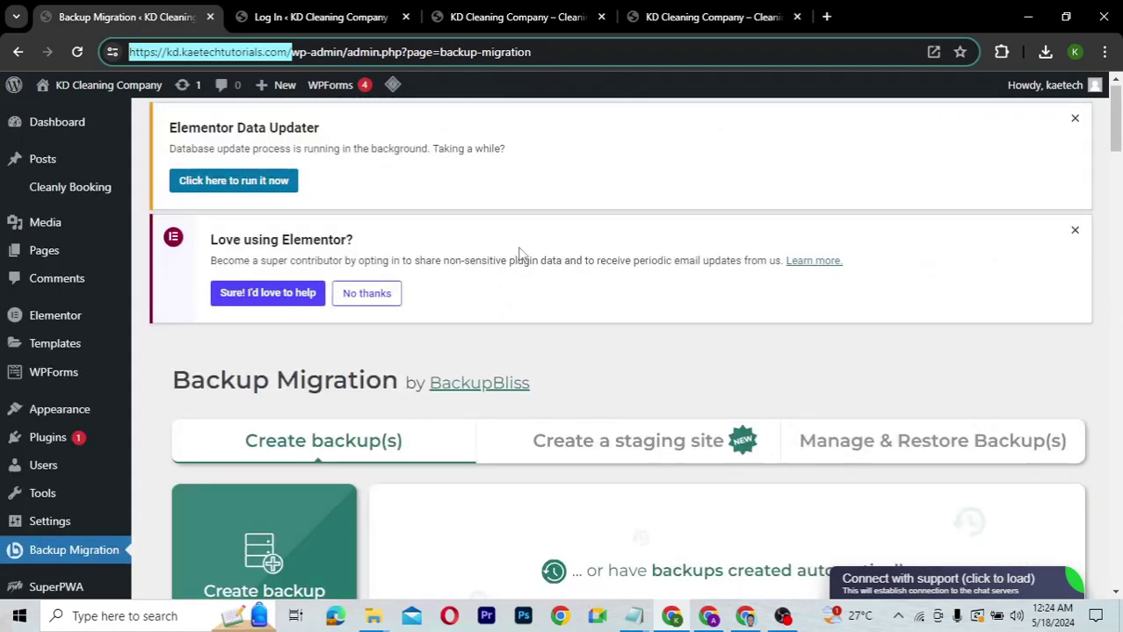
pyautogui.moveTo(42, 251)
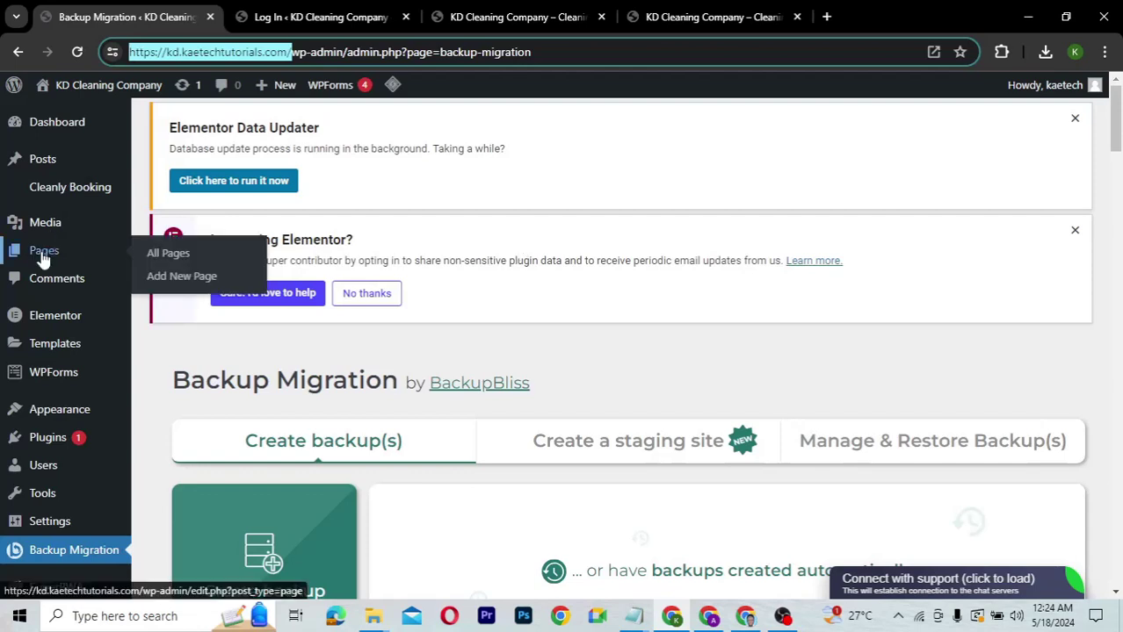
pyautogui.click(168, 255)
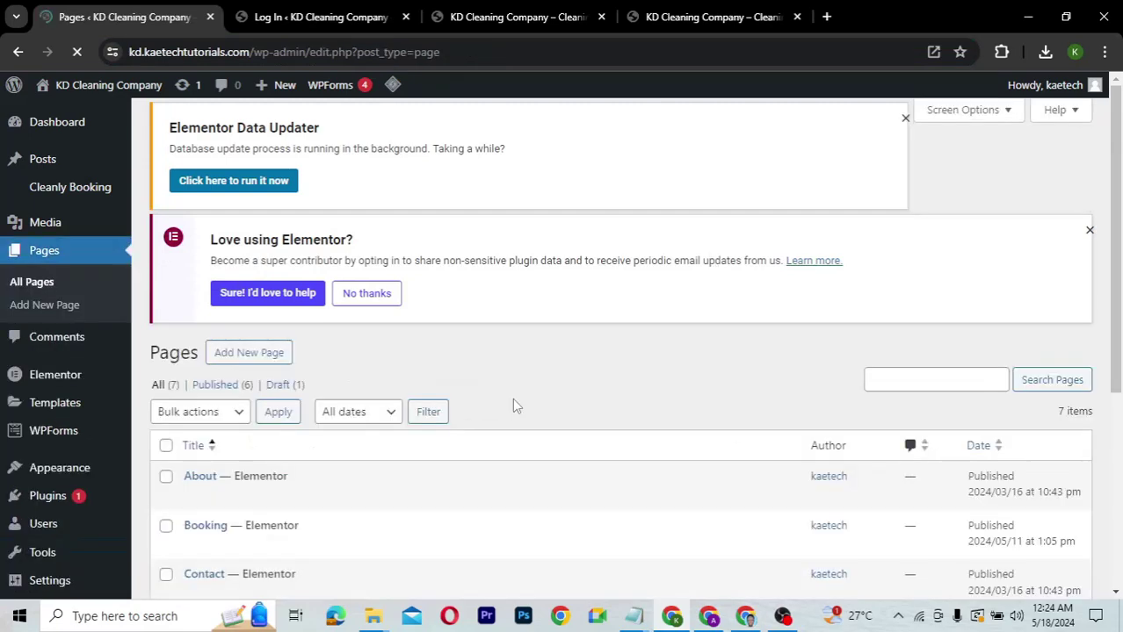
pyautogui.scroll(-3, 512, 398)
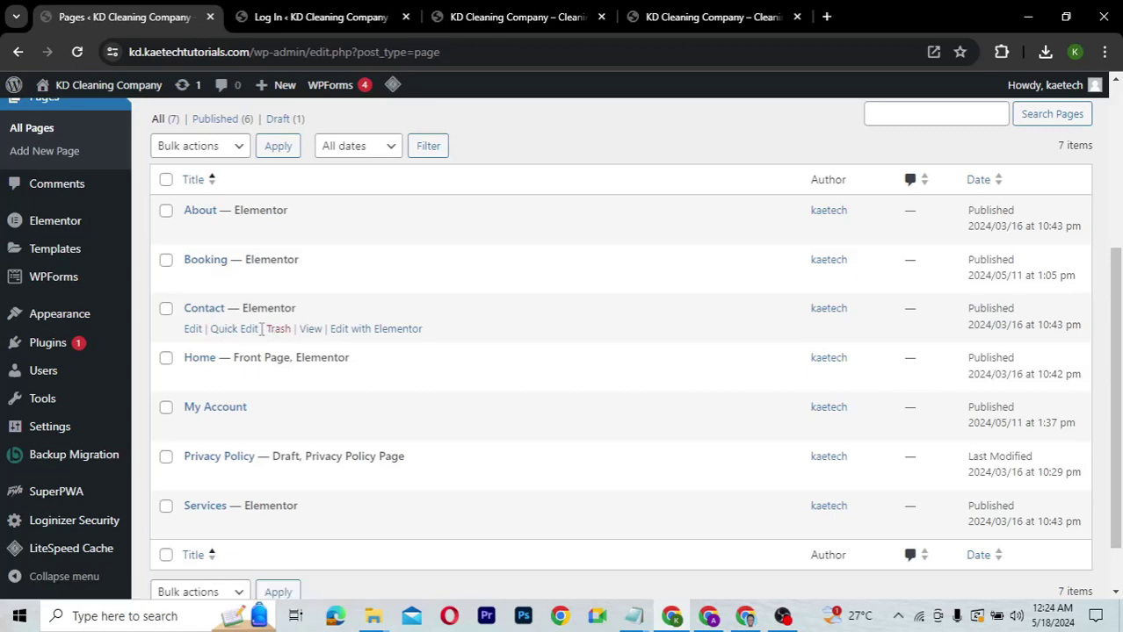
# Step: Move the Contact page to the trash and delete it permanently from the KD Cleaning Company site
pyautogui.click(278, 330)
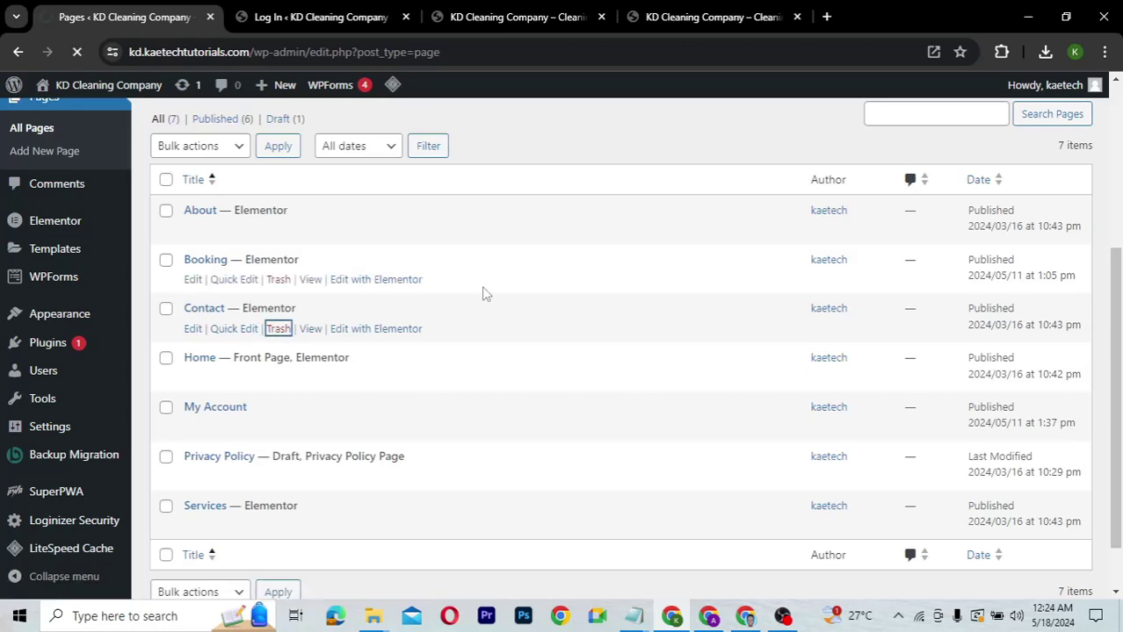
pyautogui.scroll(-1, 412, 268)
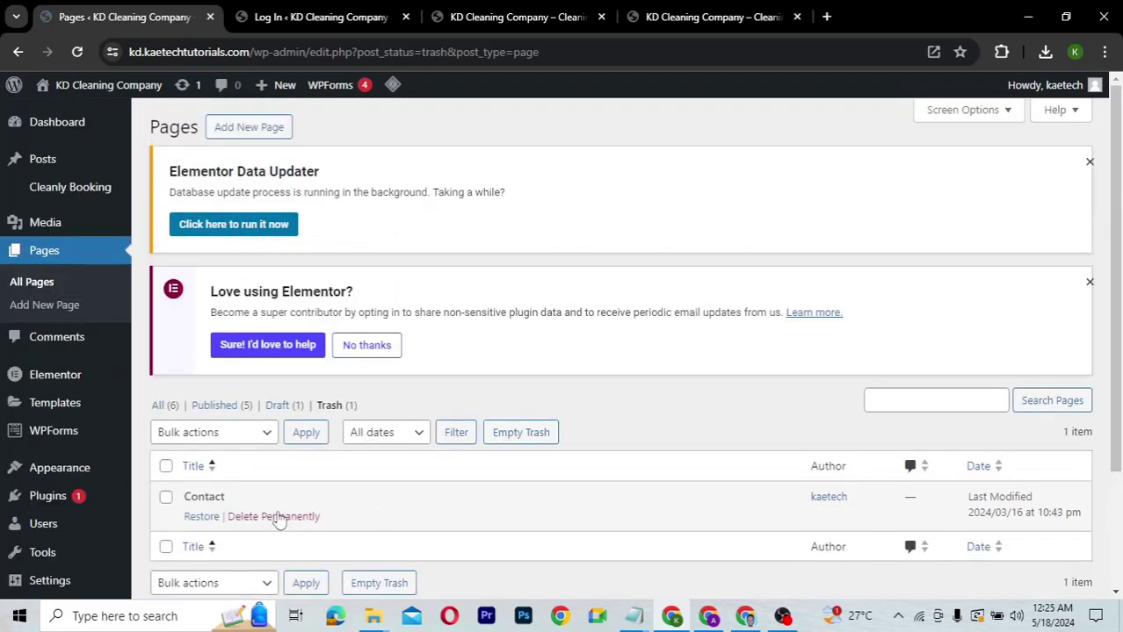
pyautogui.click(277, 517)
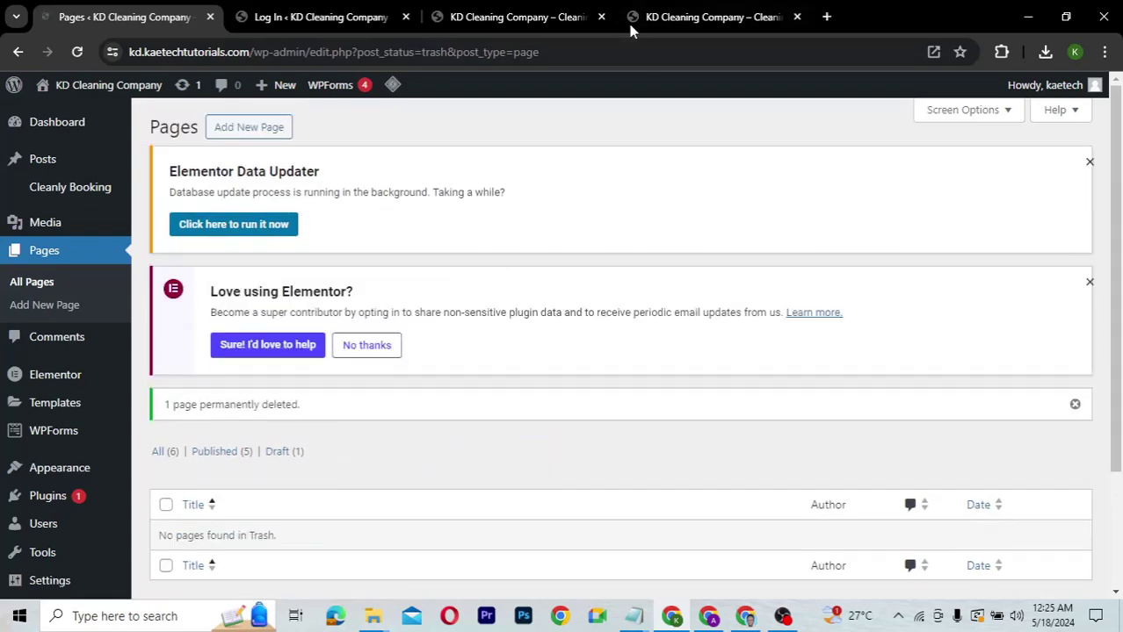
# Step: Reload the original site's home page to check its navigation, and try to open kd.kaetechtutorials.com/contact
pyautogui.click(683, 18)
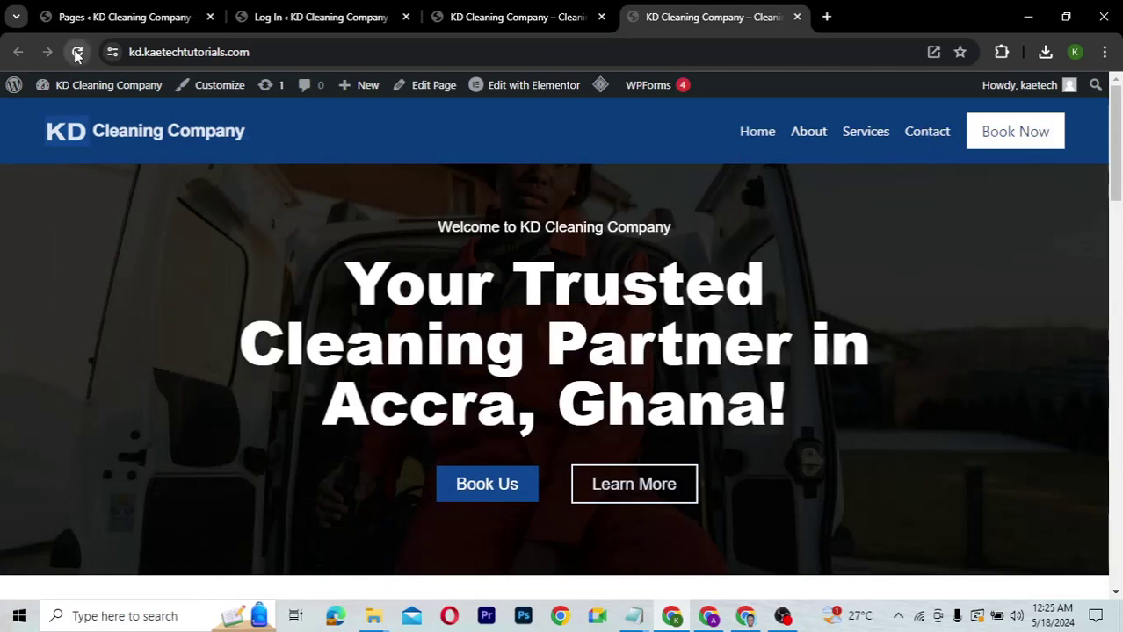
pyautogui.press('F5')
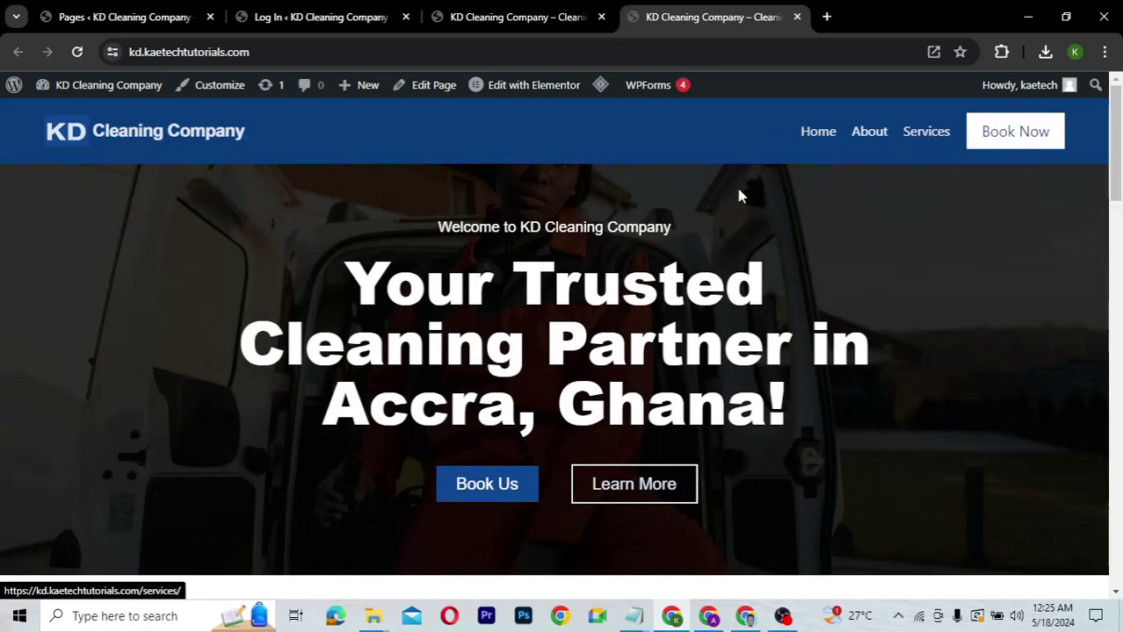
pyautogui.click(260, 52)
pyautogui.press('End')
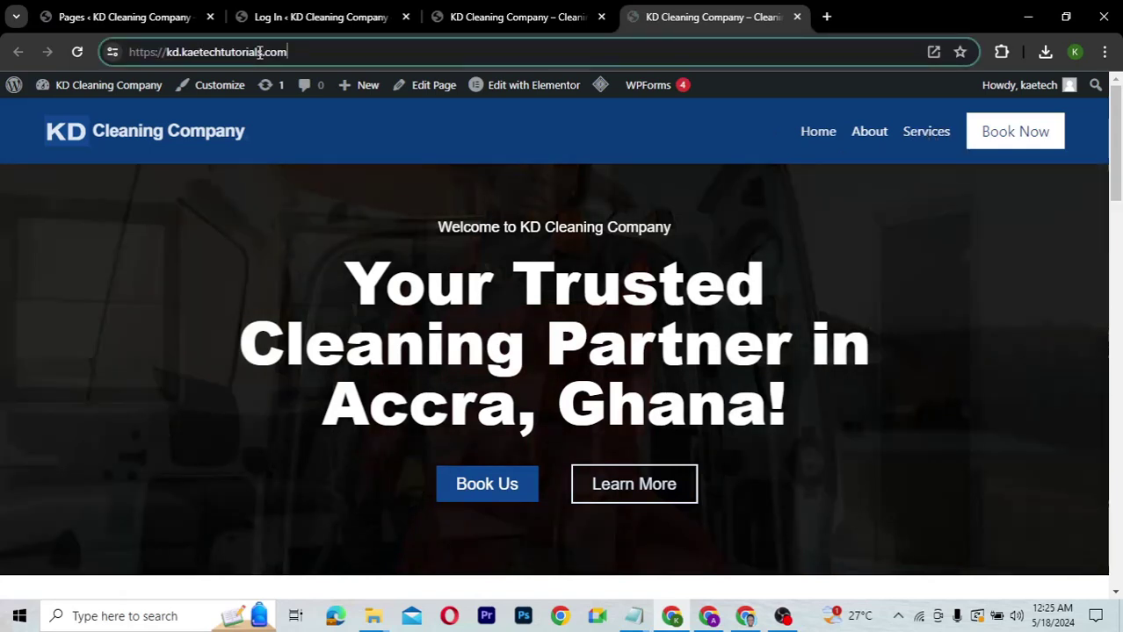
pyautogui.write('/contact')
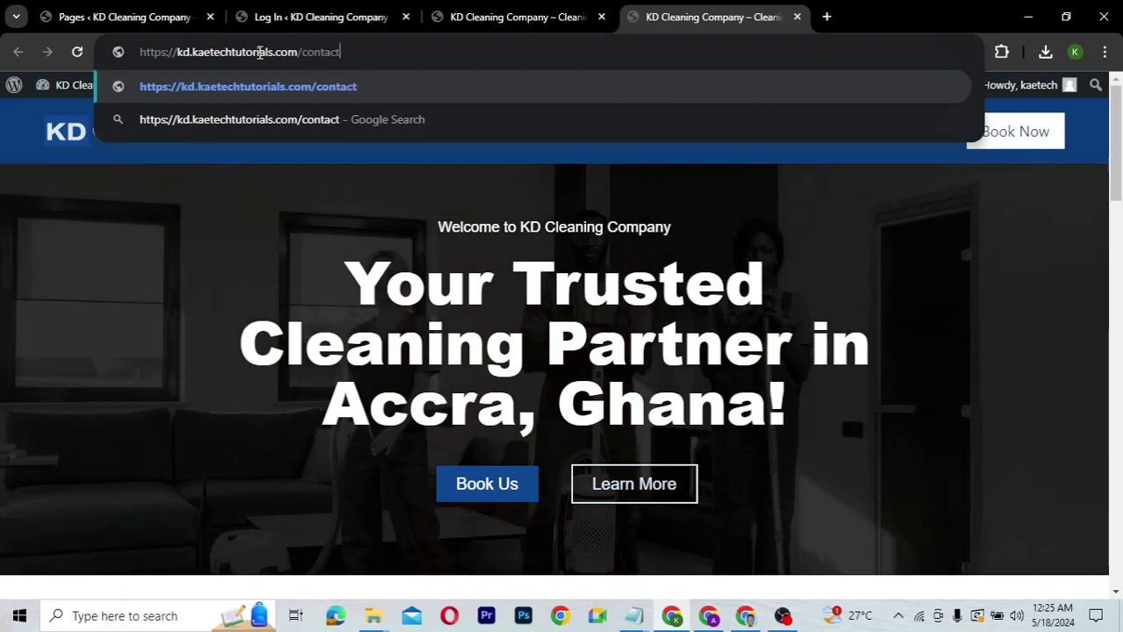
pyautogui.press('Return')
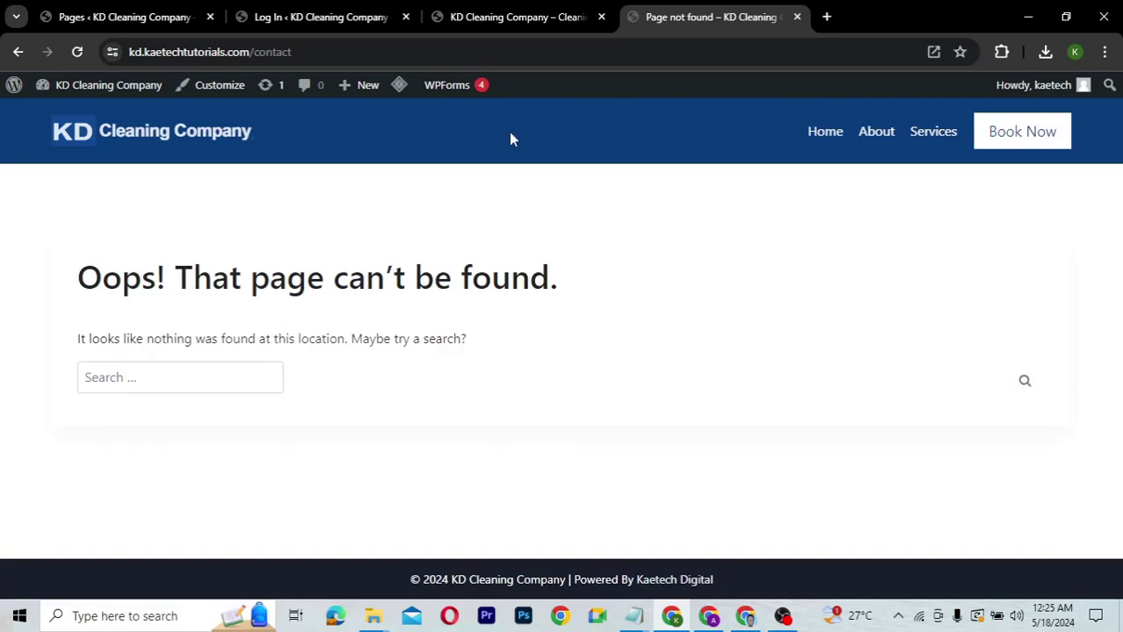
# Step: Open Backup Migration in the KD Cleaning Company dashboard and display its saved backups for managing and restoring
pyautogui.click(115, 14)
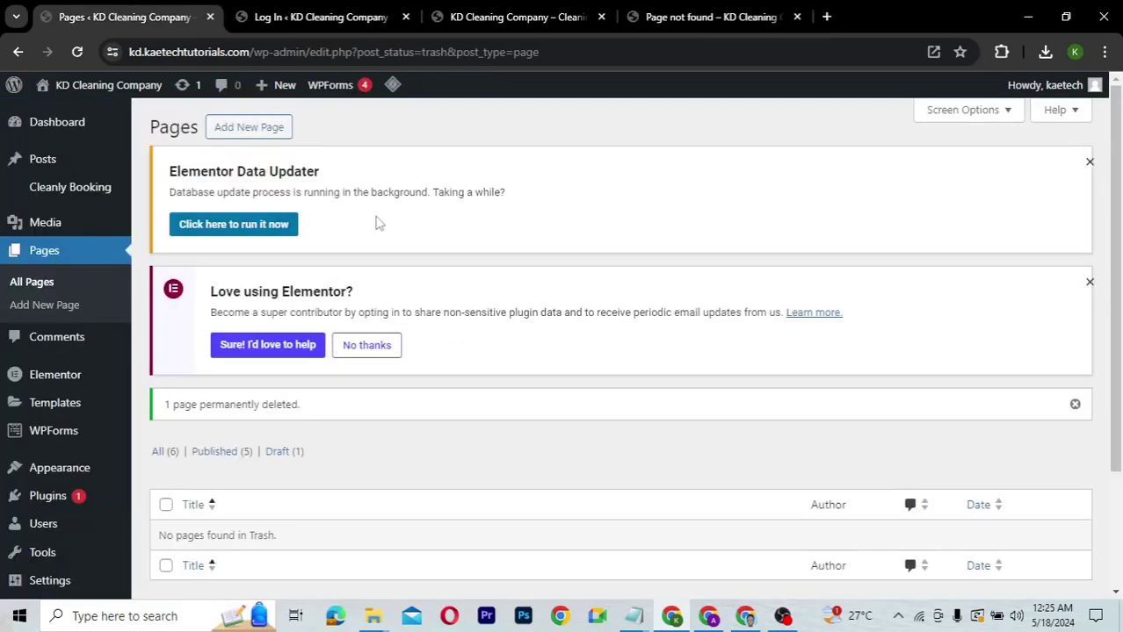
pyautogui.moveTo(40, 474)
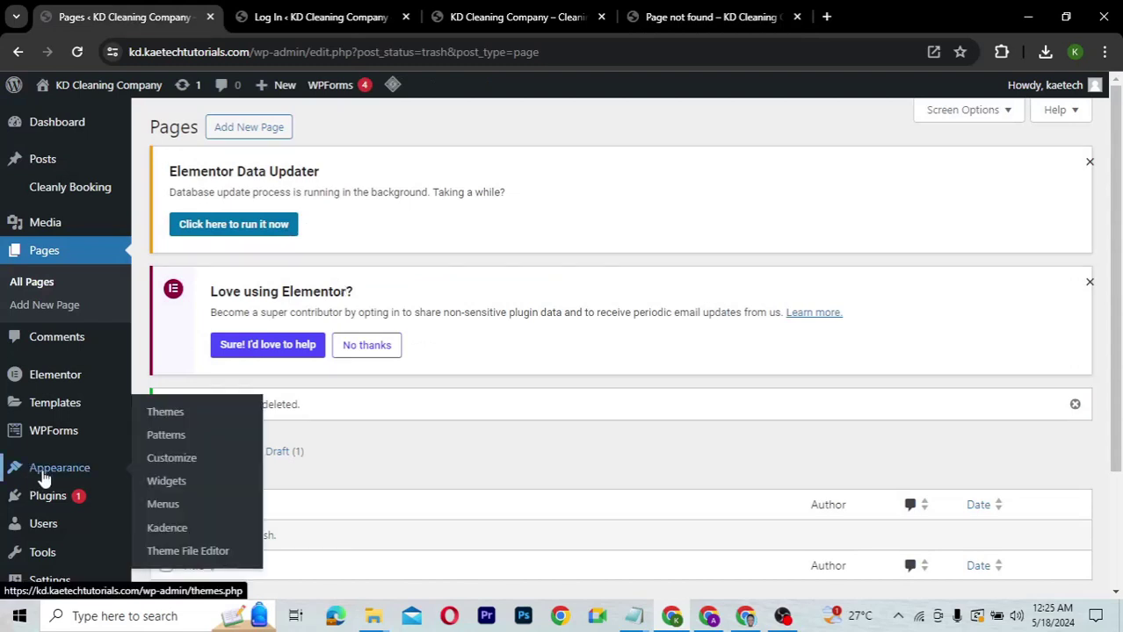
pyautogui.scroll(-3, 67, 475)
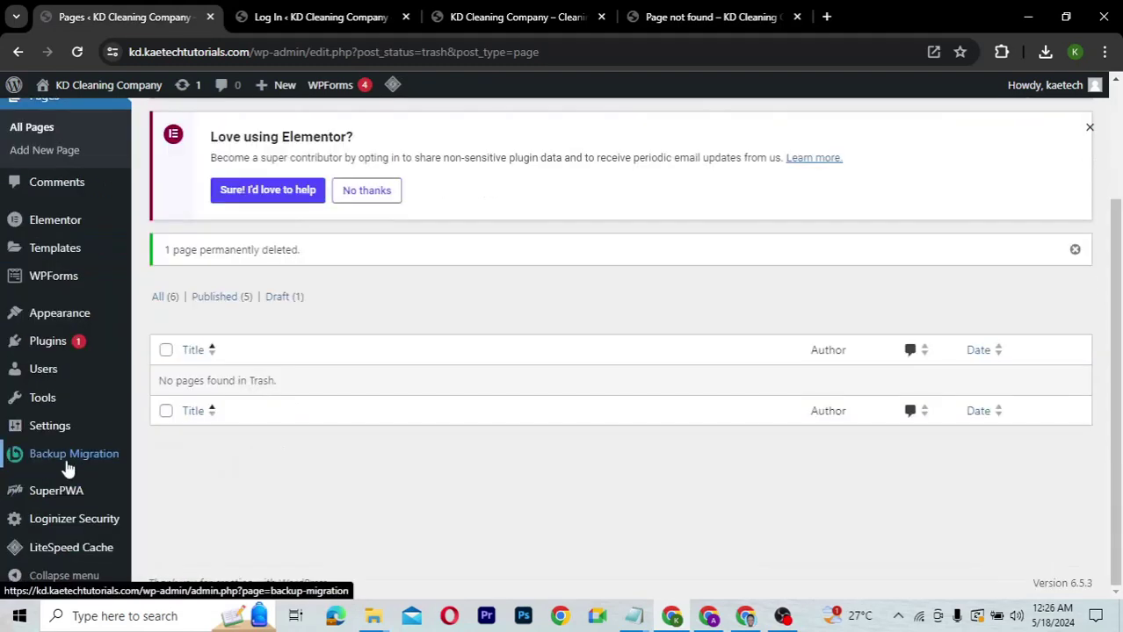
pyautogui.click(64, 457)
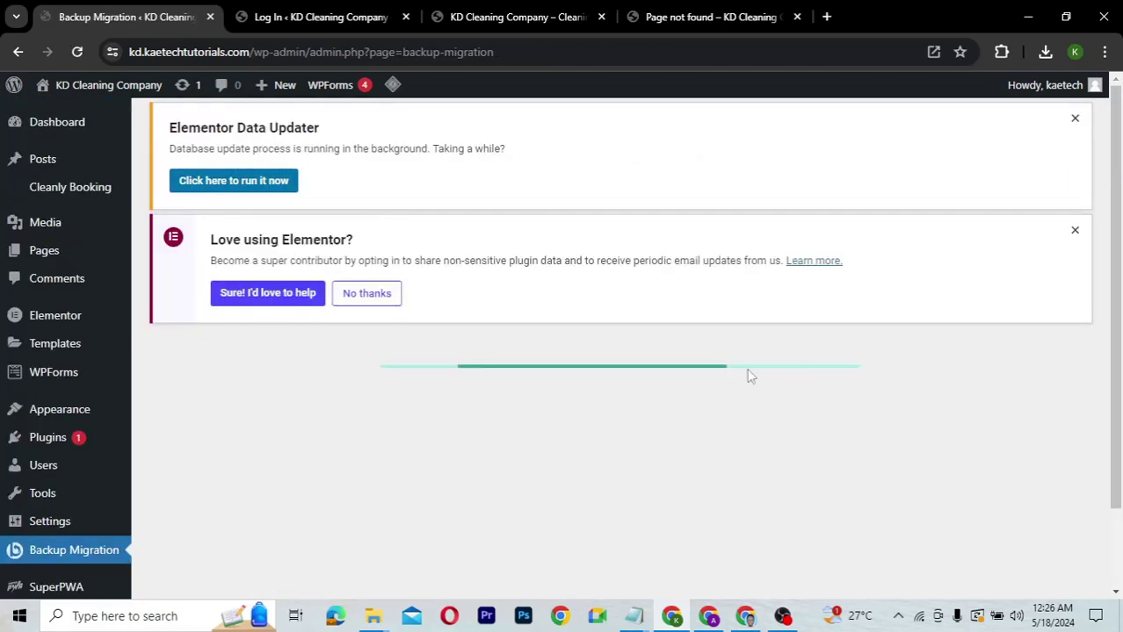
pyautogui.scroll(-2, 749, 376)
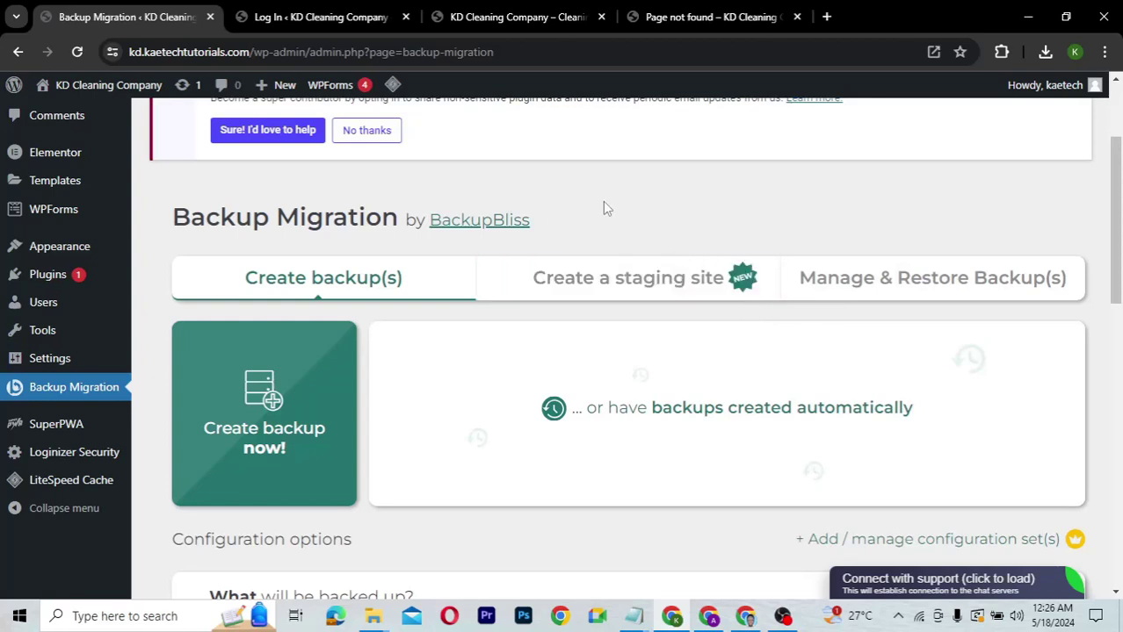
pyautogui.click(871, 290)
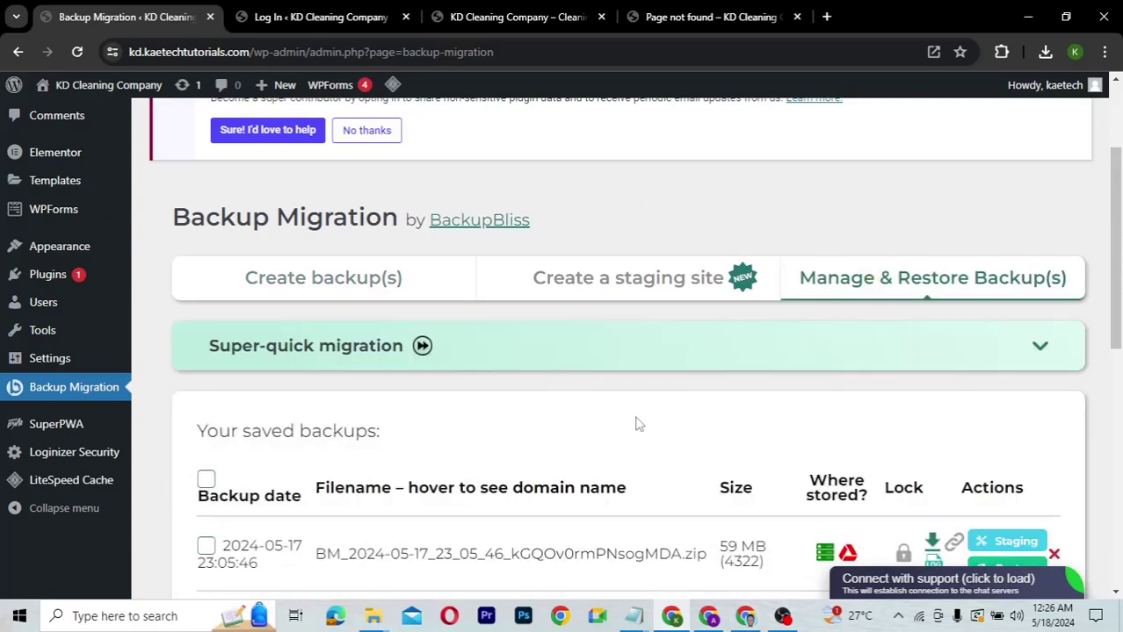
pyautogui.scroll(-3, 638, 425)
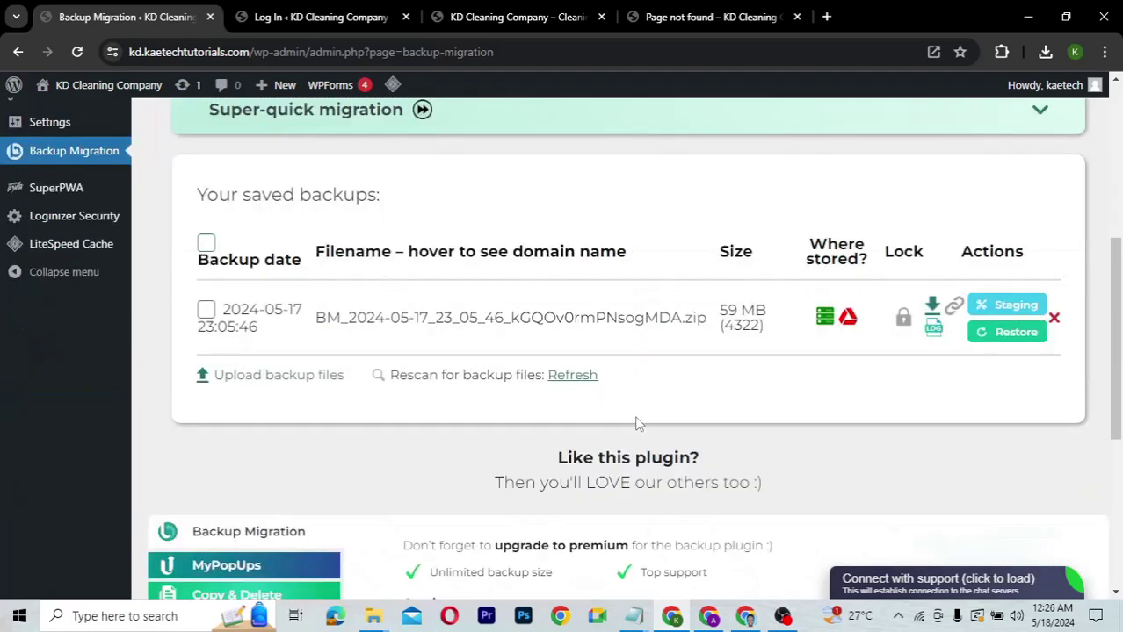
pyautogui.click(1000, 336)
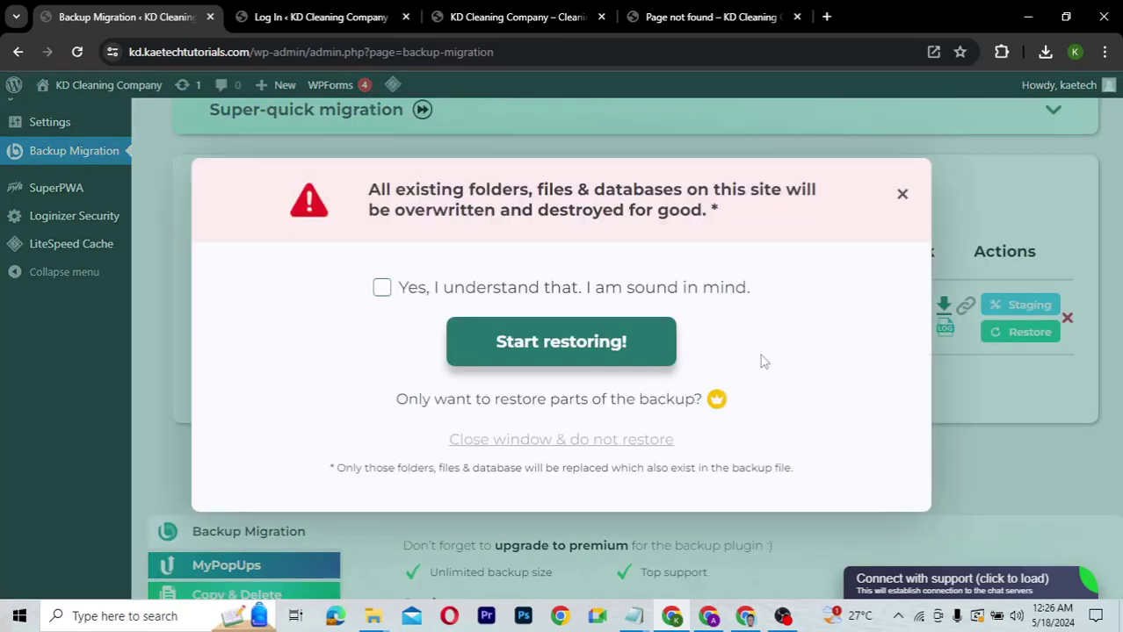
pyautogui.click(382, 289)
pyautogui.click(587, 352)
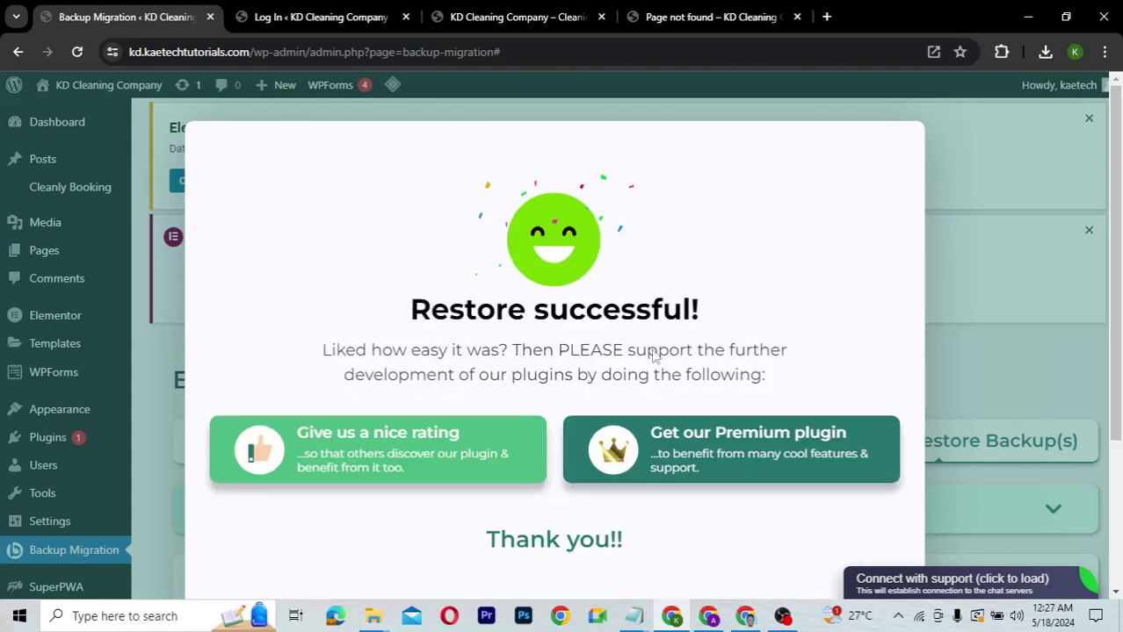
pyautogui.scroll(-2, 653, 354)
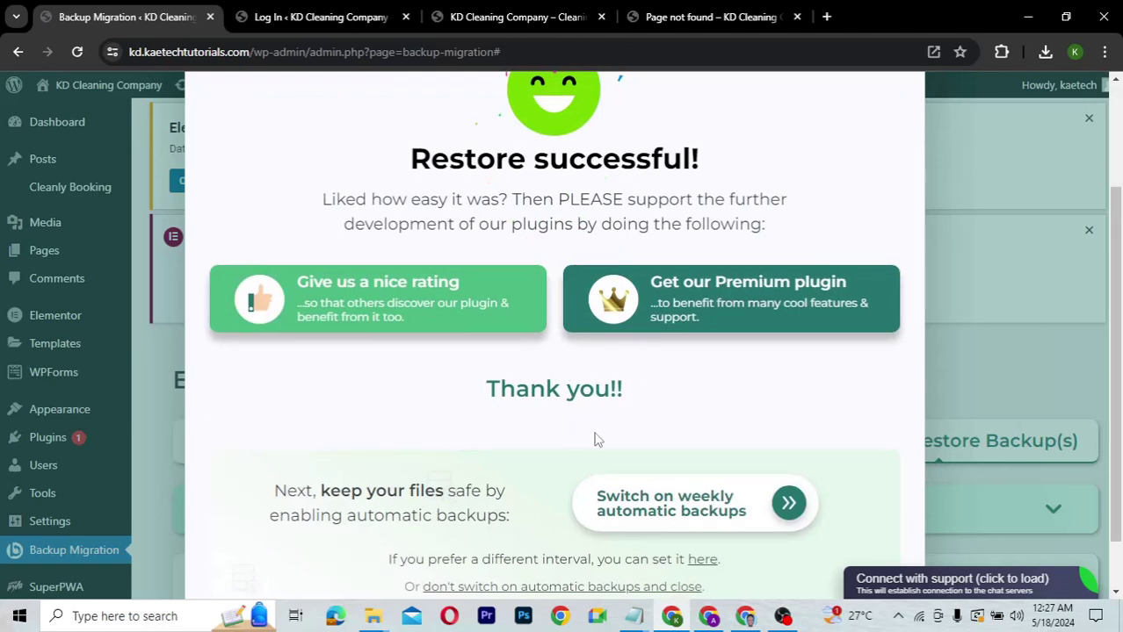
pyautogui.scroll(-1, 594, 439)
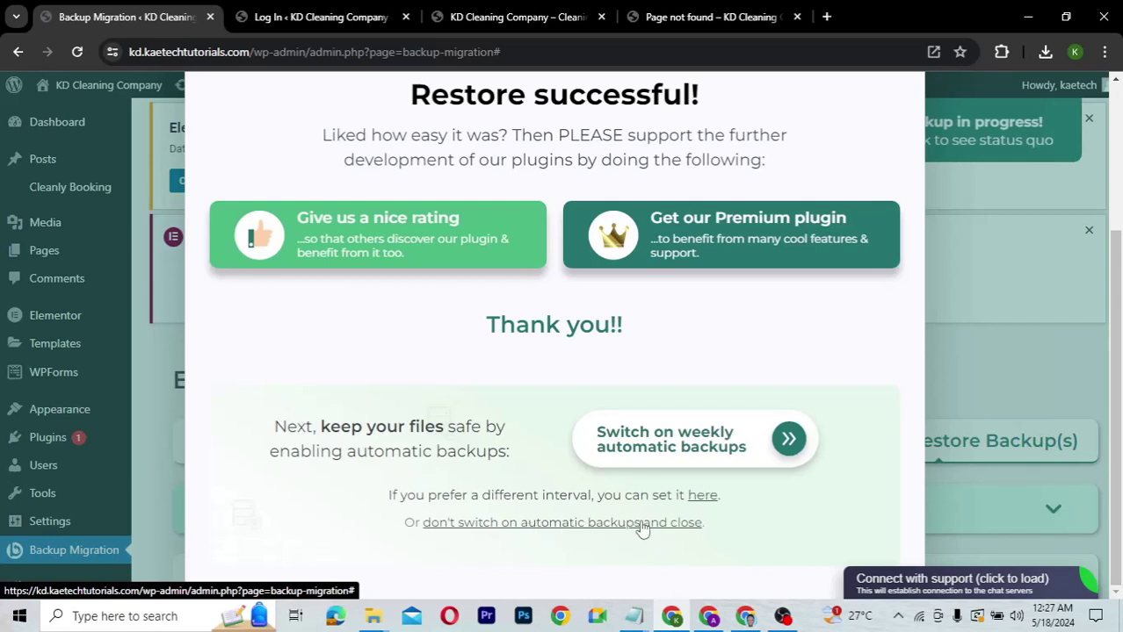
pyautogui.click(600, 525)
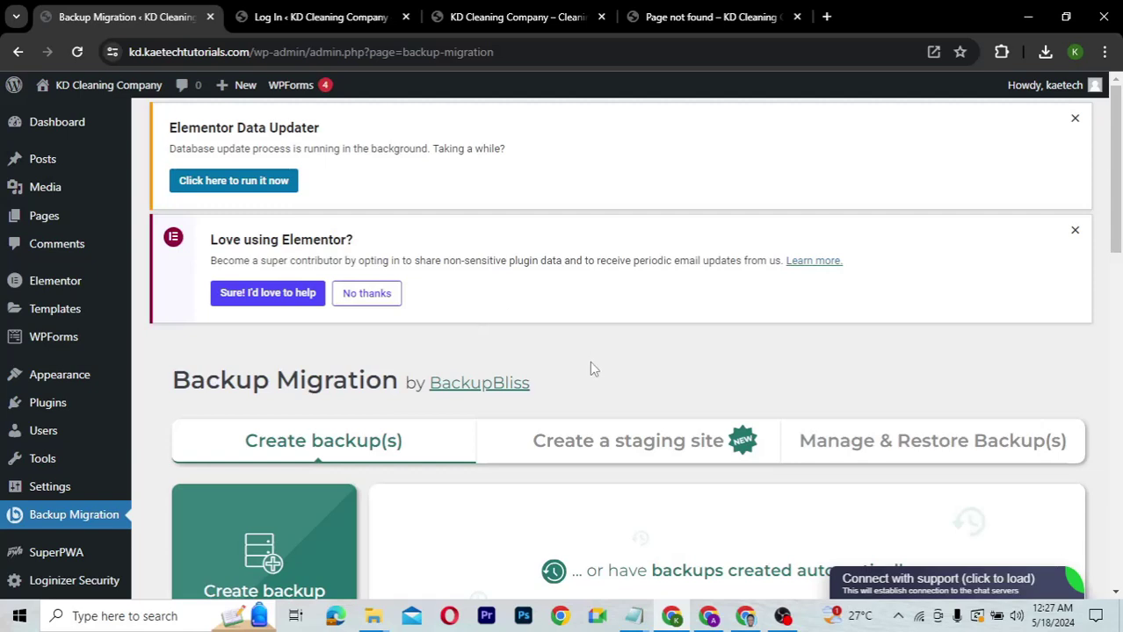
# Step: Reload kd.kaetechtutorials.com/contact and look through the Contact page and its form
pyautogui.click(669, 25)
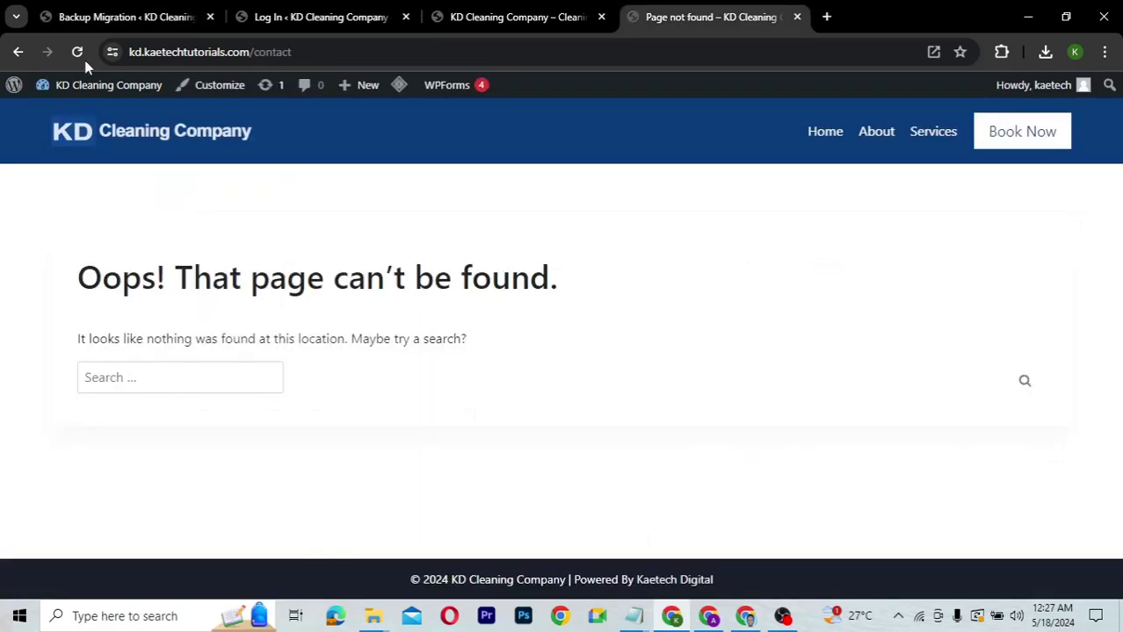
pyautogui.click(77, 54)
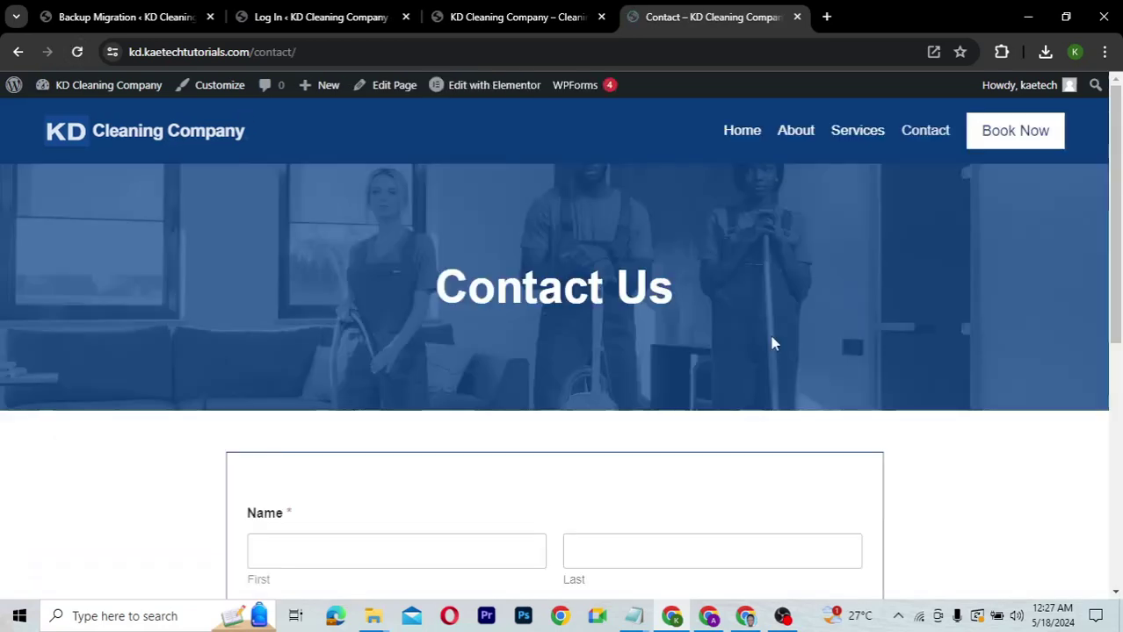
pyautogui.scroll(-4, 812, 387)
pyautogui.scroll(-1, 812, 388)
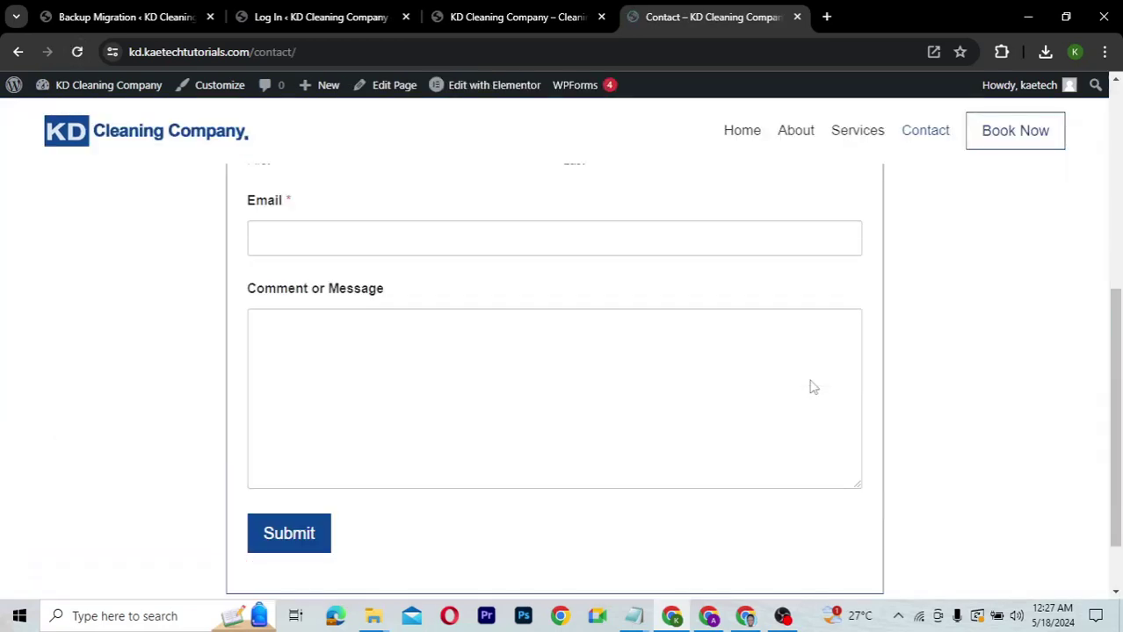
pyautogui.scroll(5, 812, 388)
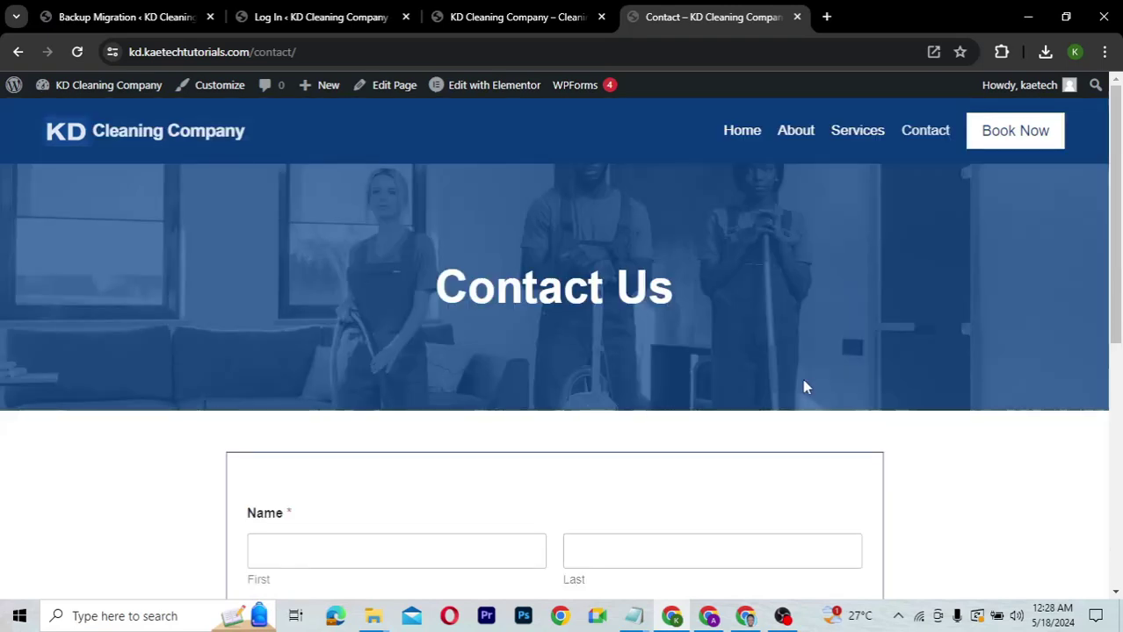
# Step: Review the backup creation and configuration options on the dashboard's Backup Migration page
pyautogui.click(143, 17)
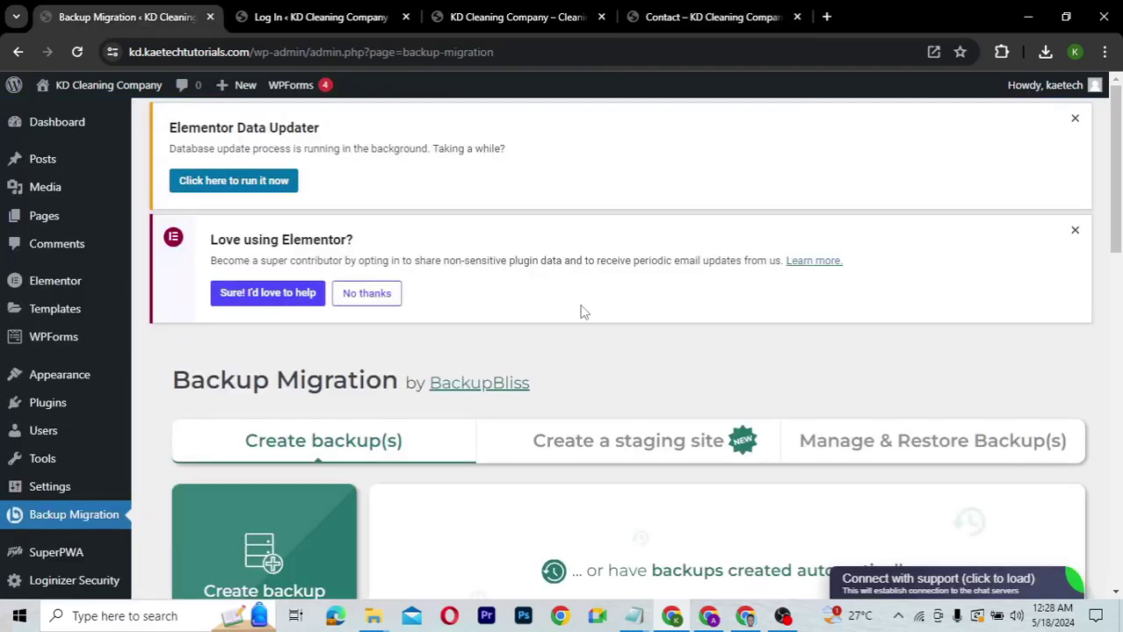
pyautogui.scroll(-3, 583, 385)
pyautogui.scroll(-1, 583, 385)
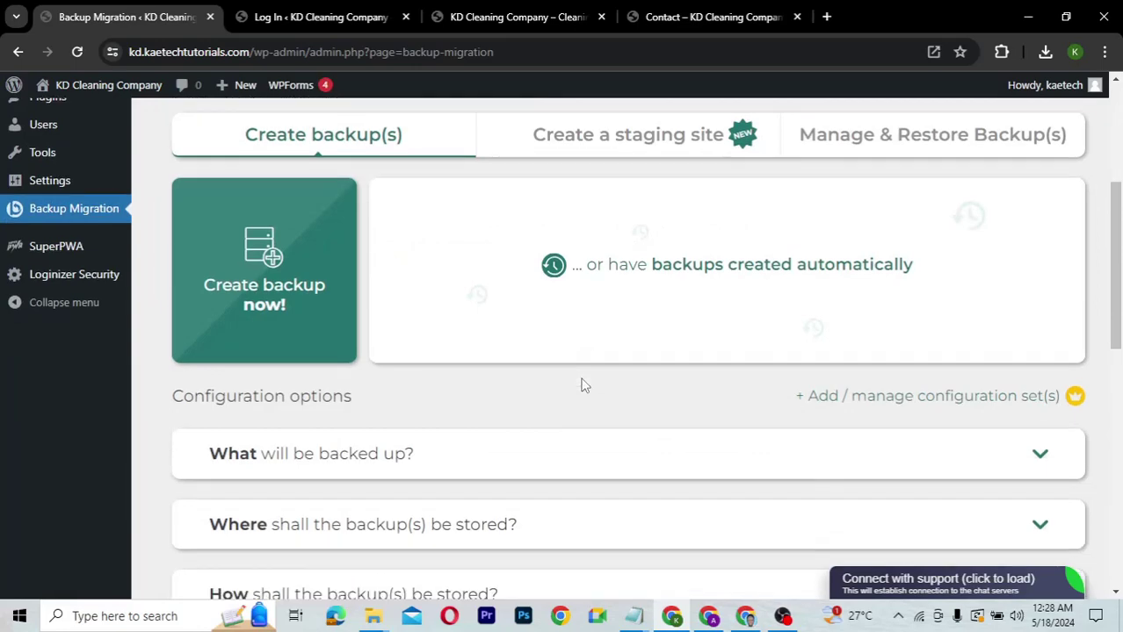
pyautogui.scroll(-2, 584, 384)
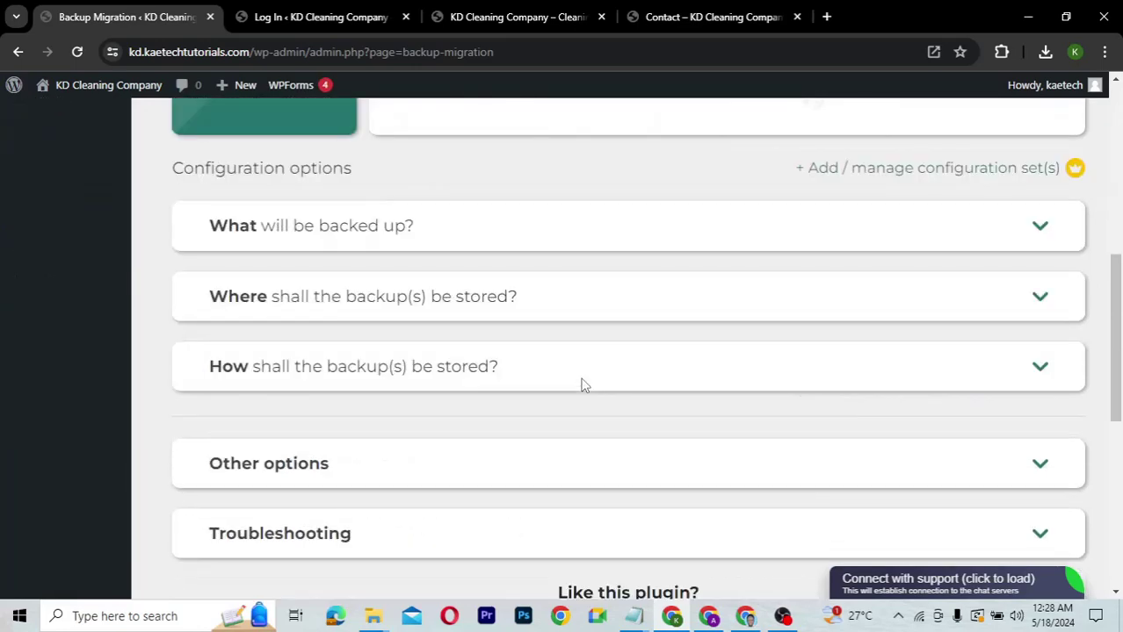
pyautogui.scroll(-2, 583, 385)
pyautogui.scroll(5, 580, 384)
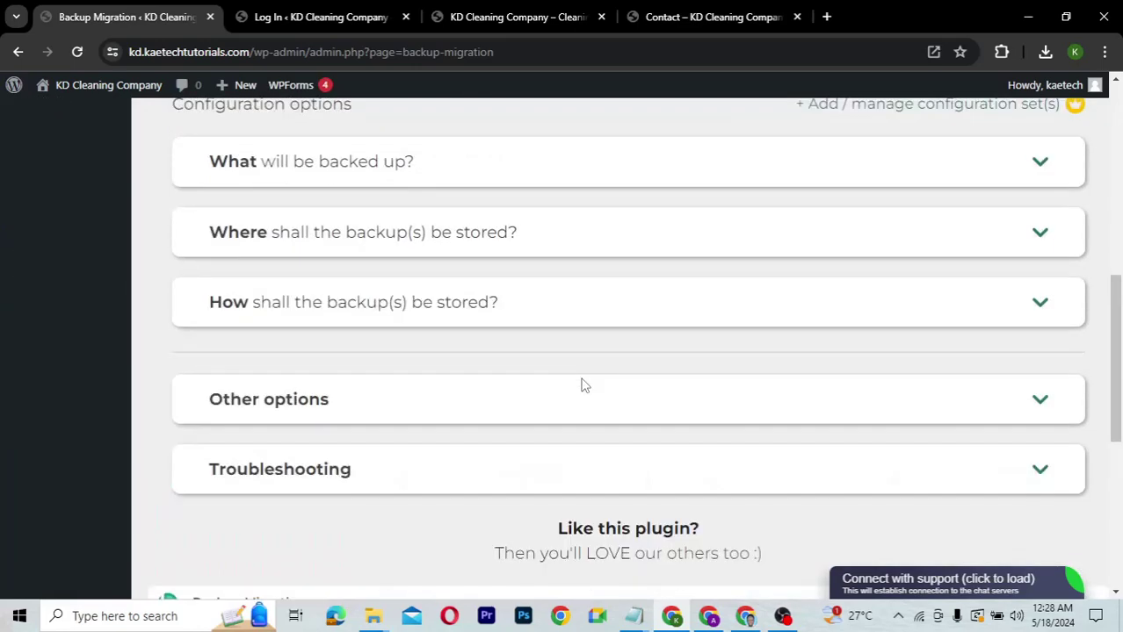
pyautogui.scroll(2, 580, 384)
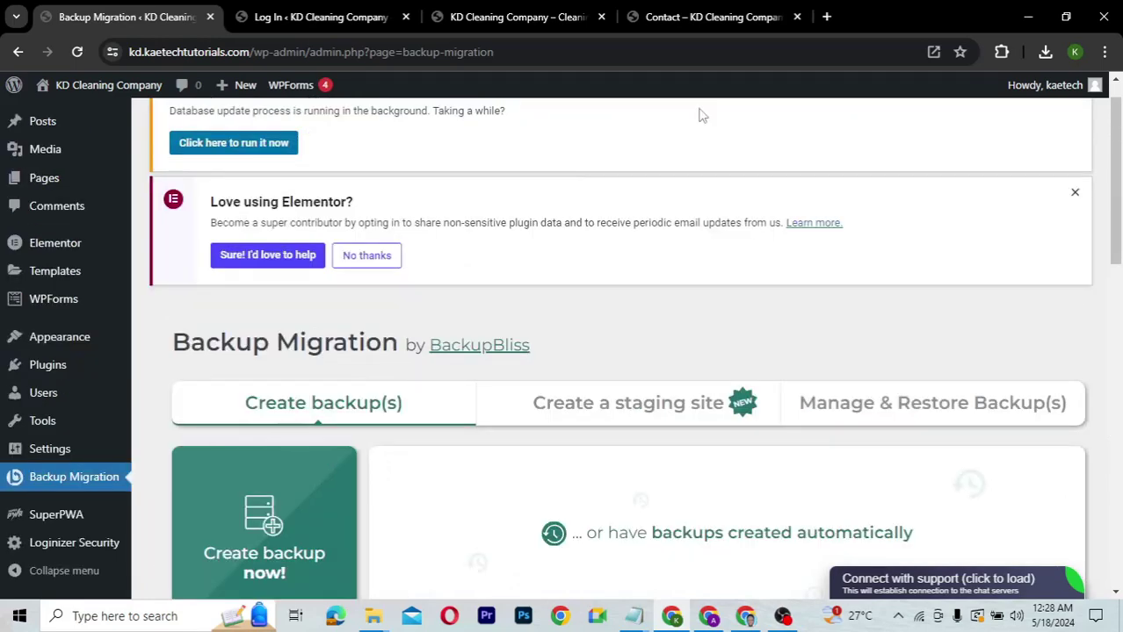
# Step: Open the backupbliss.com website in a new browser tab
pyautogui.click(826, 17)
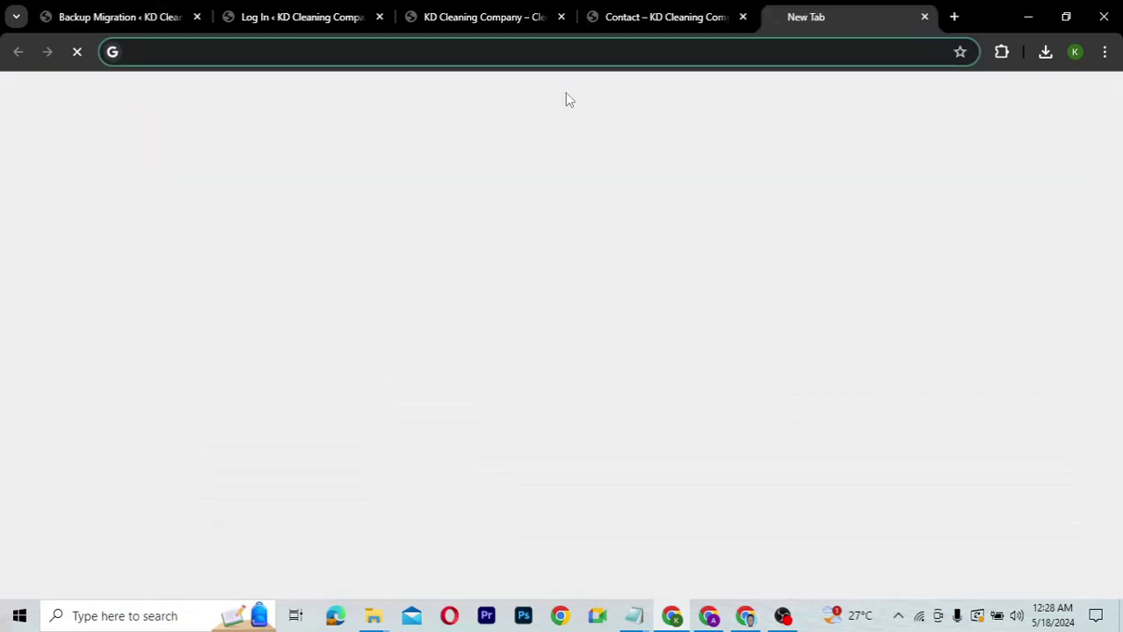
pyautogui.write('b')
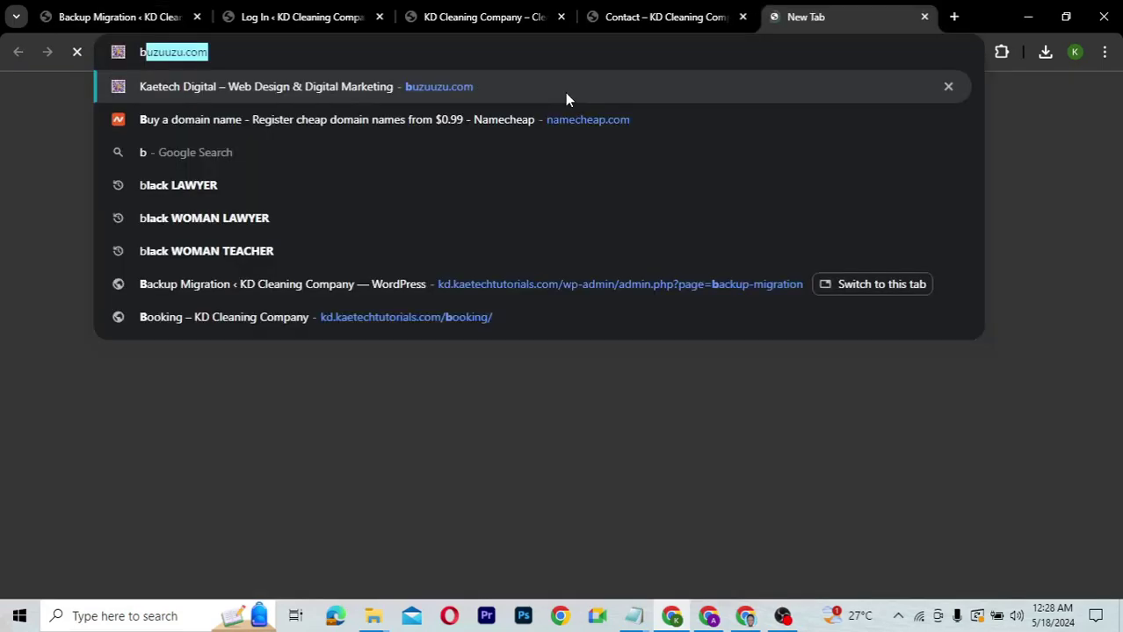
pyautogui.write('li')
pyautogui.press('BackSpace')
pyautogui.press('BackSpace')
pyautogui.press('BackSpace')
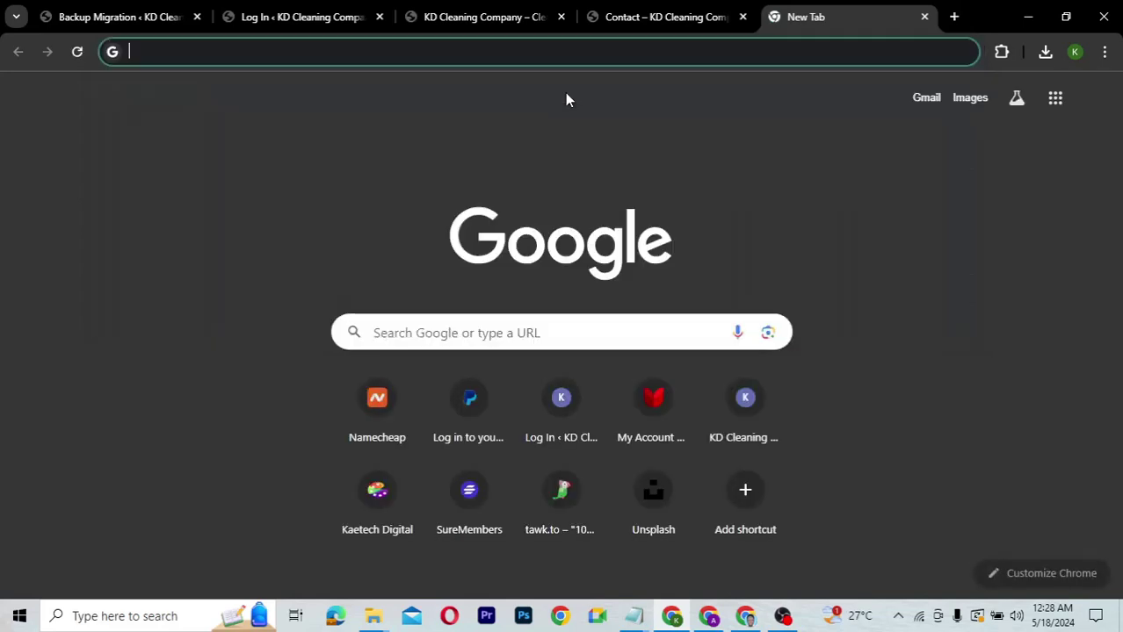
pyautogui.write('back')
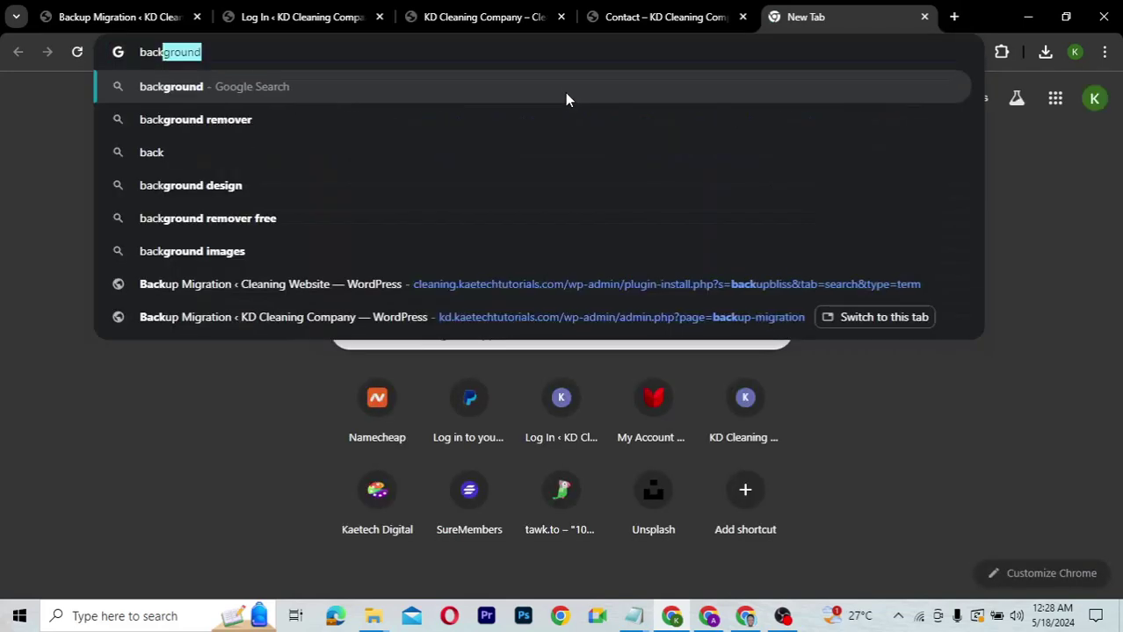
pyautogui.write('upbli')
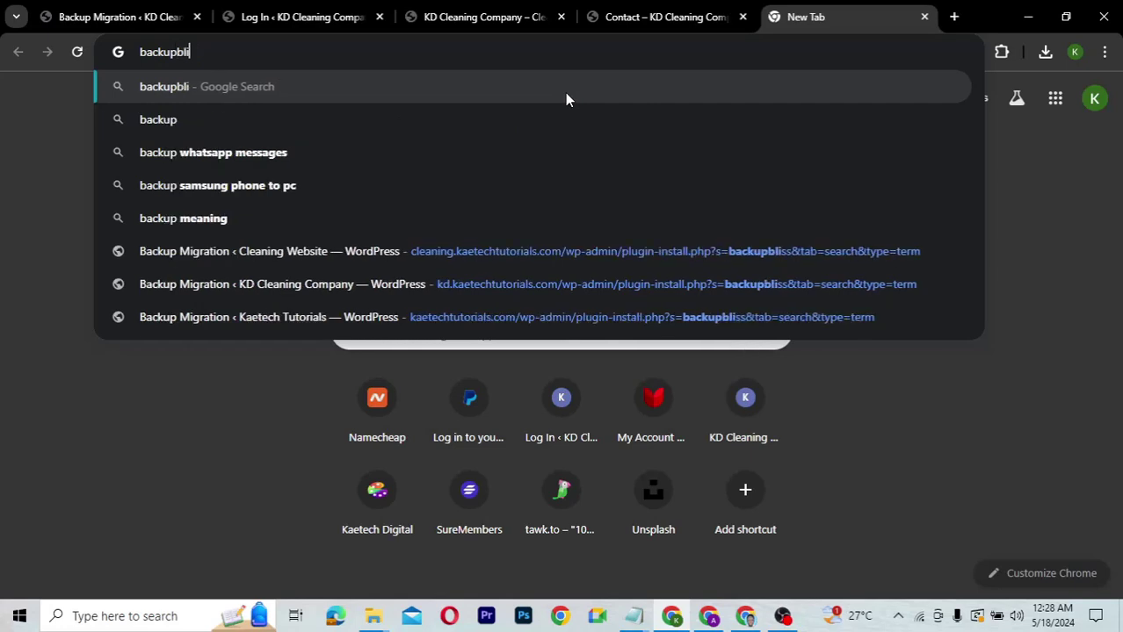
pyautogui.write('ss.com')
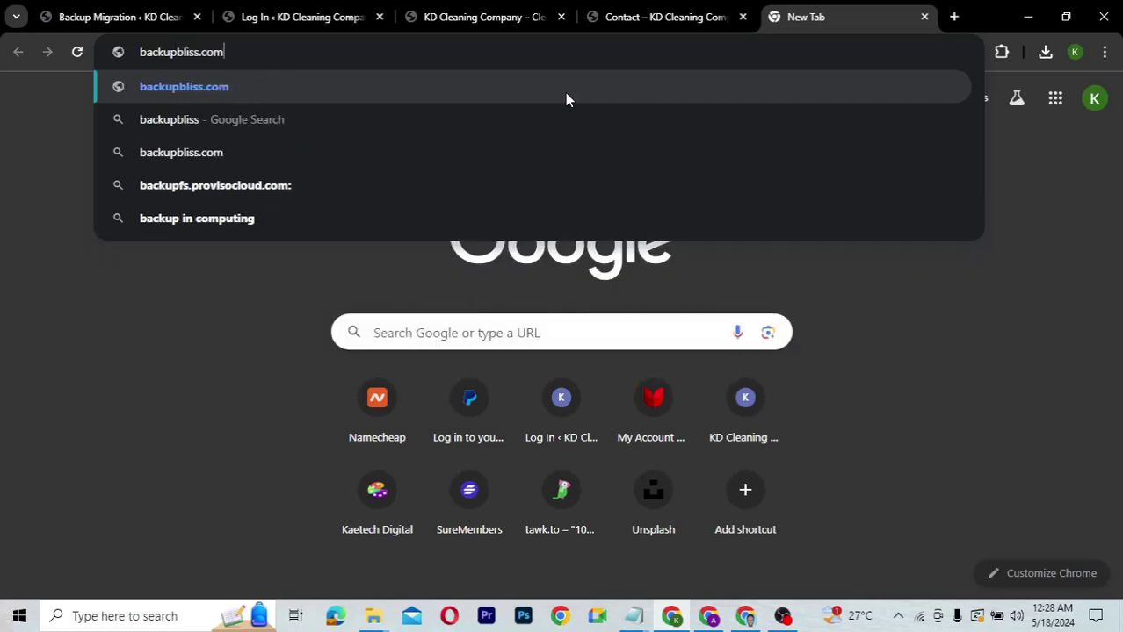
pyautogui.press('Return')
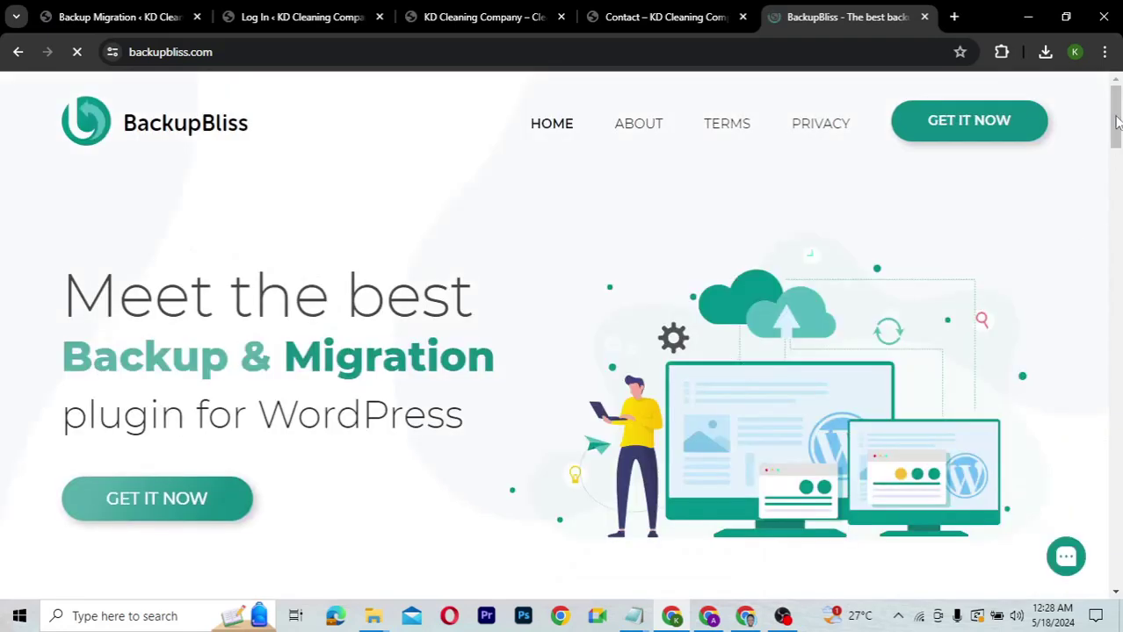
# Step: Look through the BackupBliss home page, from the backup schedule instructions to the premium version section
pyautogui.moveTo(1115, 123); pyautogui.dragTo(1102, 326)
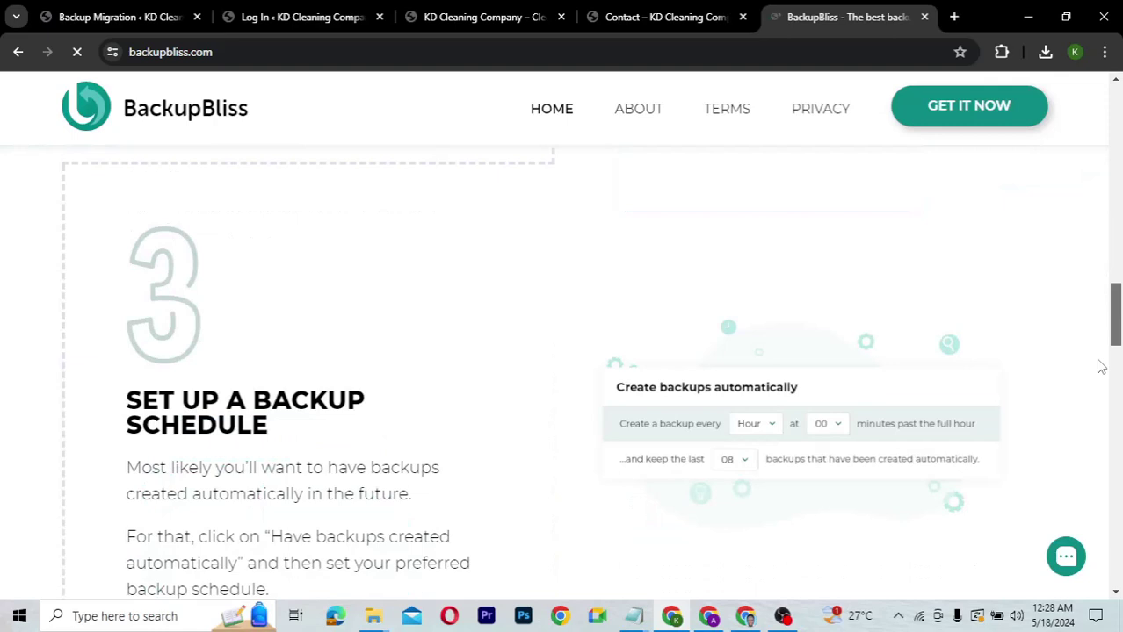
pyautogui.scroll(-10, 1102, 366)
pyautogui.scroll(-3, 1095, 429)
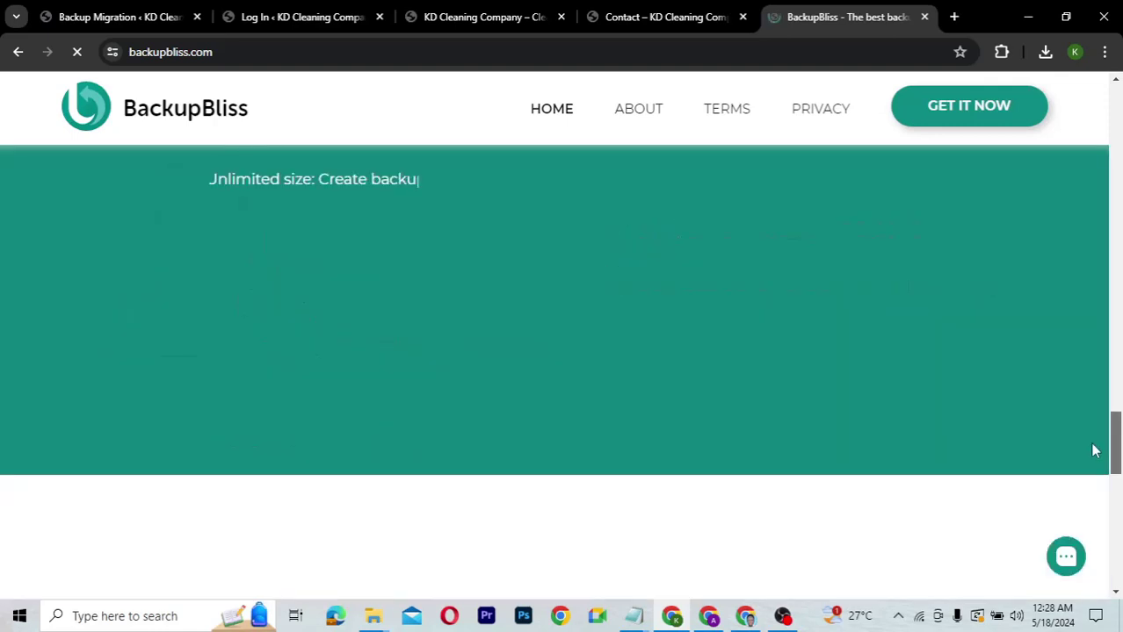
pyautogui.scroll(-4, 1086, 521)
pyautogui.scroll(8, 1093, 358)
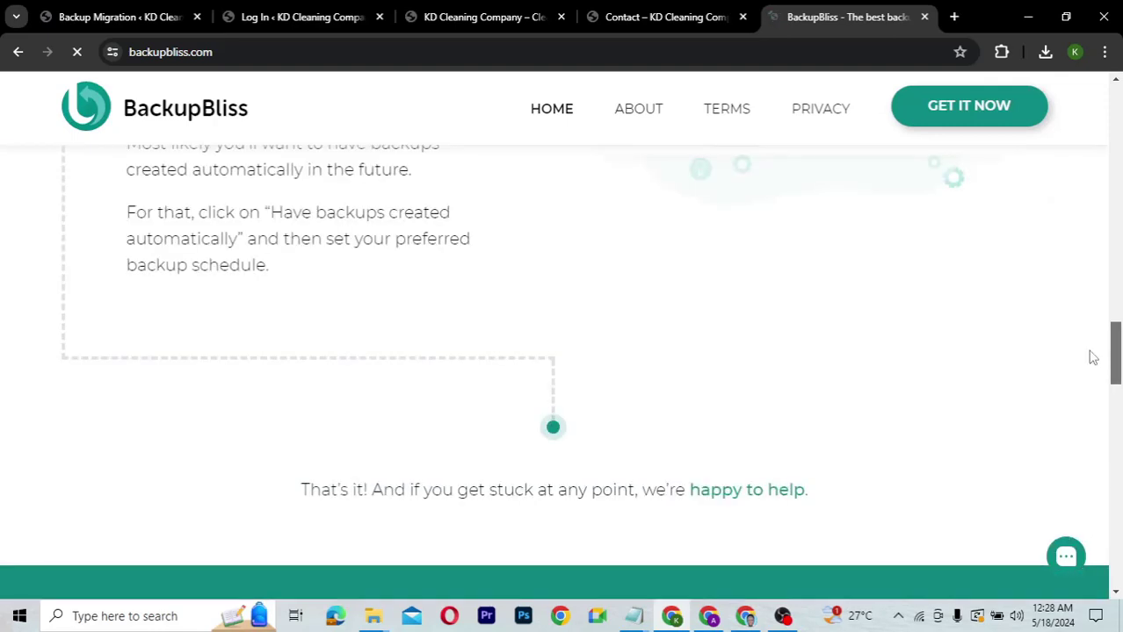
pyautogui.scroll(-4, 1093, 358)
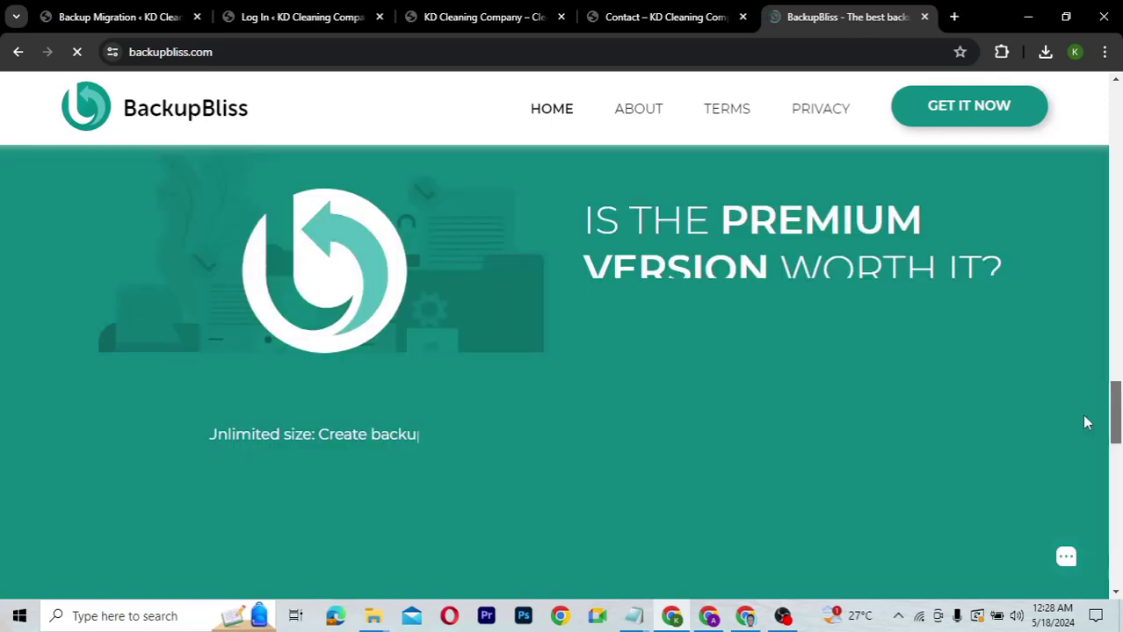
pyautogui.scroll(3, 1086, 422)
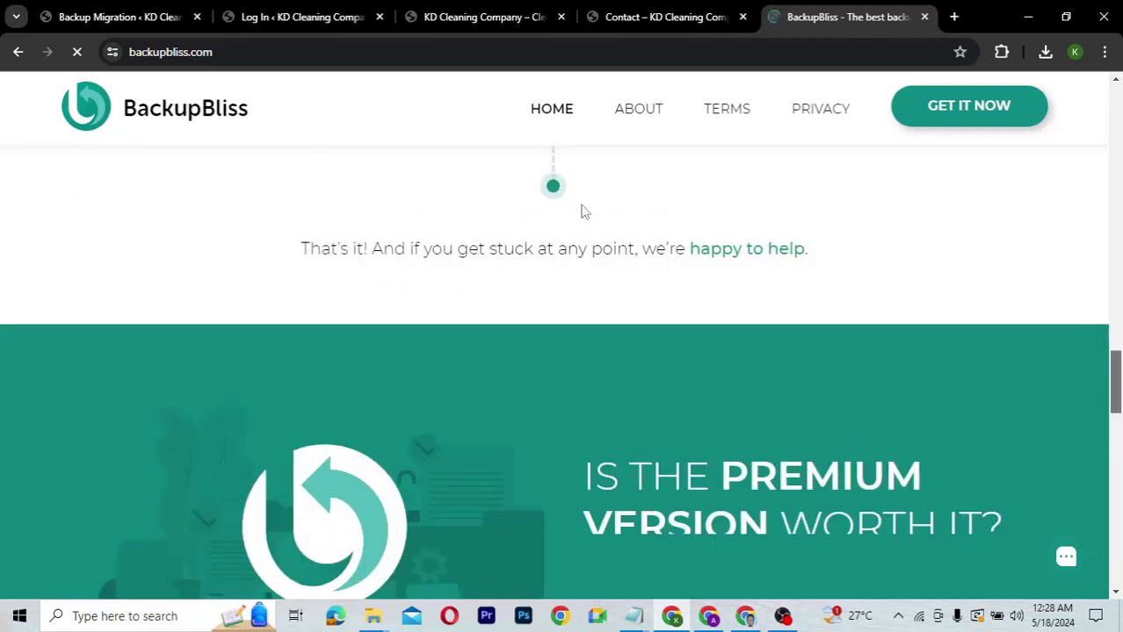
# Step: Return to the dashboard's Backup Migration page and expand the "What will be backed up?" configuration section
pyautogui.click(50, 8)
pyautogui.scroll(-5, 897, 211)
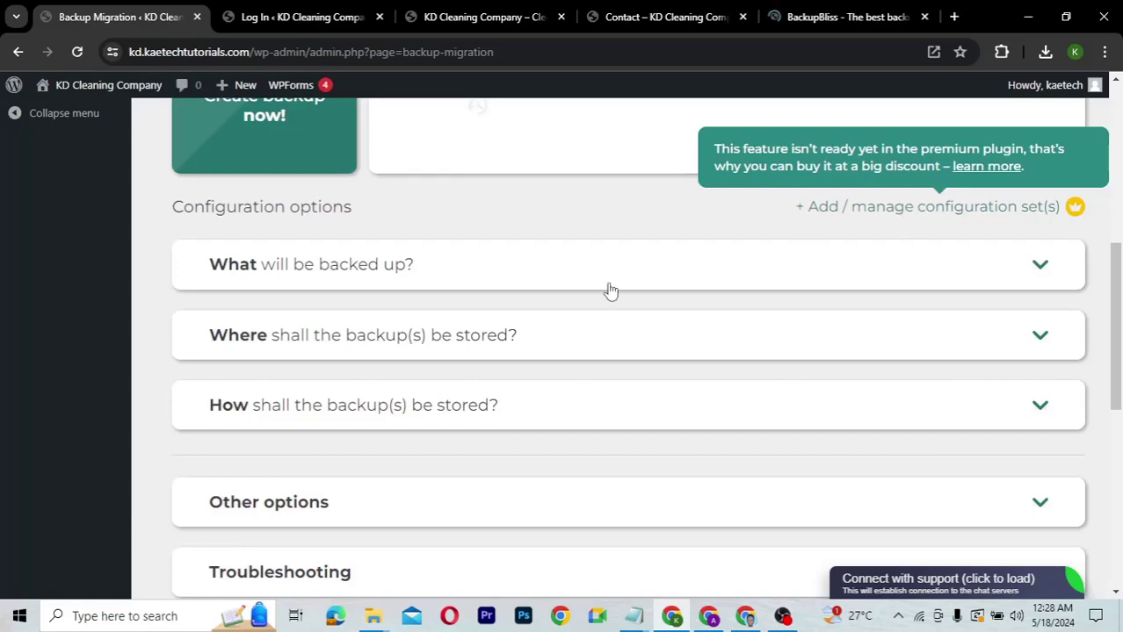
pyautogui.scroll(-5, 600, 371)
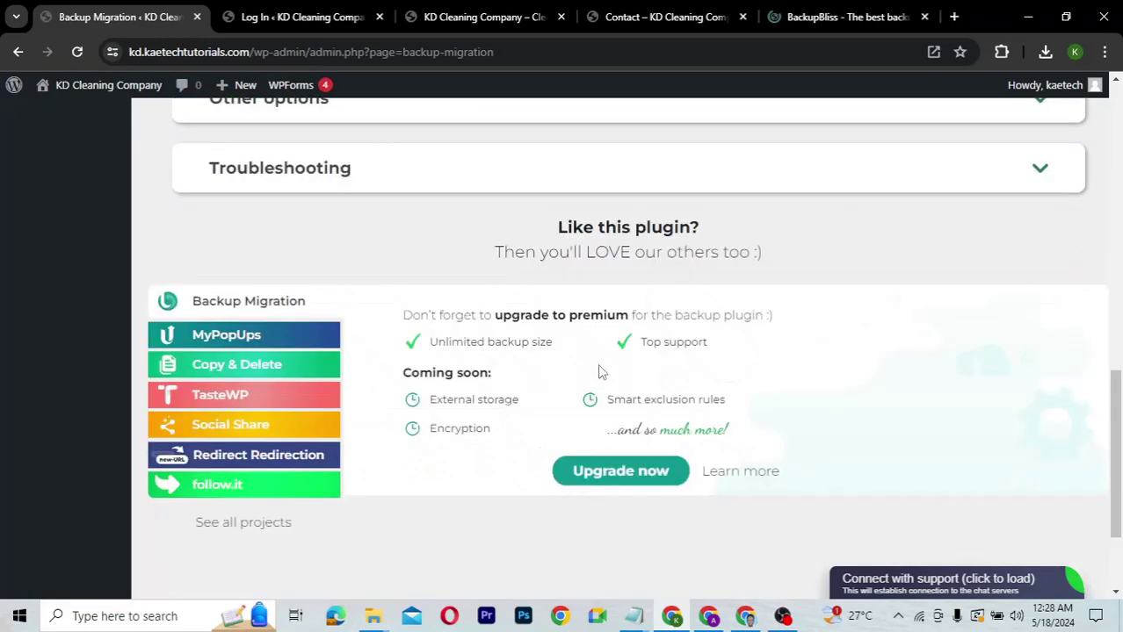
pyautogui.scroll(4, 600, 372)
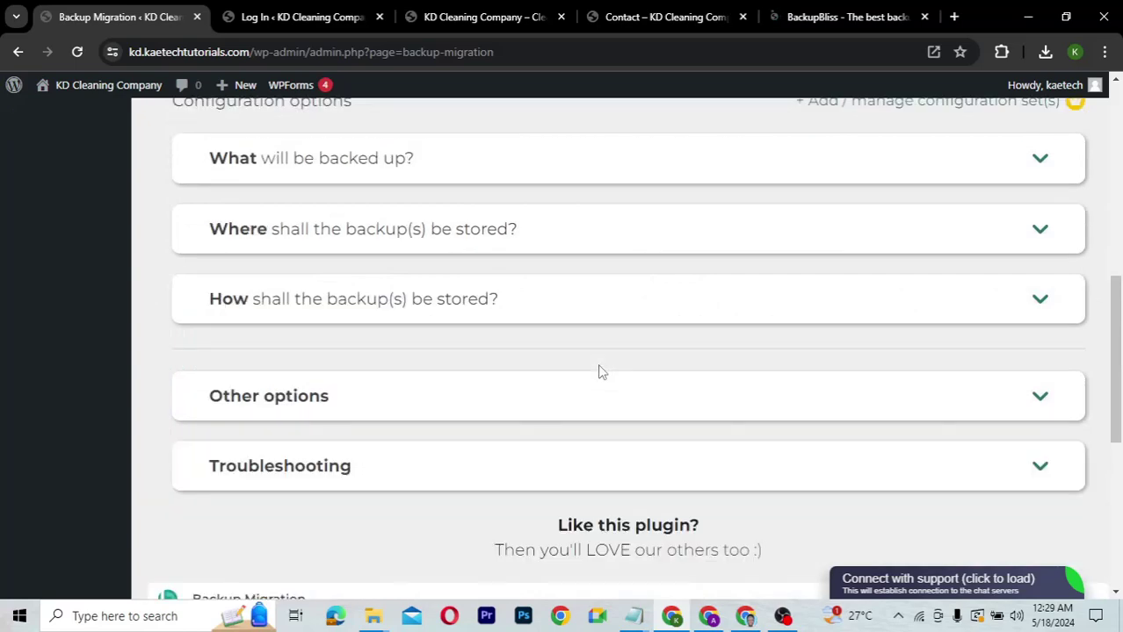
pyautogui.scroll(1, 464, 213)
pyautogui.click(465, 213)
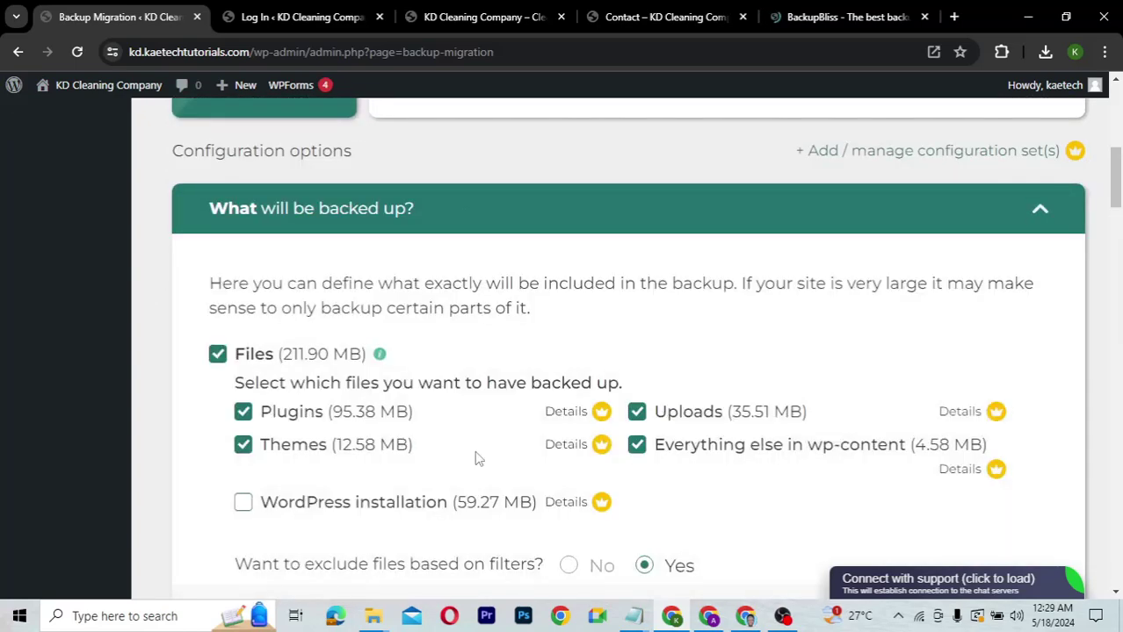
# Step: Review the file selection, exclusion filters, database options and smart exclusion rules that define the backup's contents
pyautogui.scroll(-2, 477, 457)
pyautogui.scroll(-1, 477, 457)
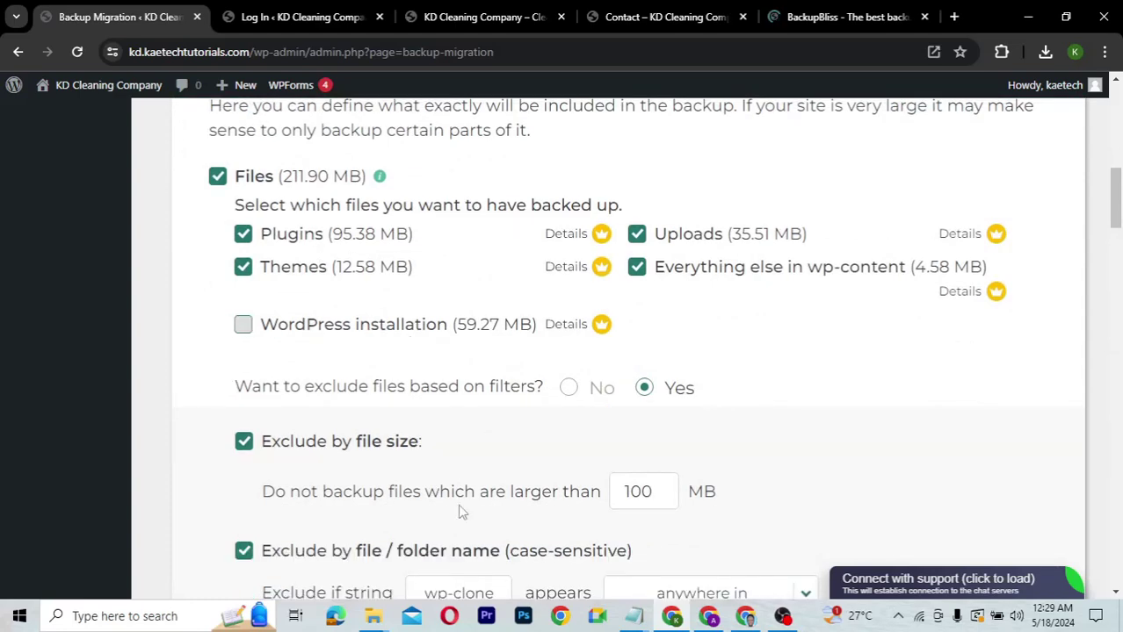
pyautogui.moveTo(606, 245)
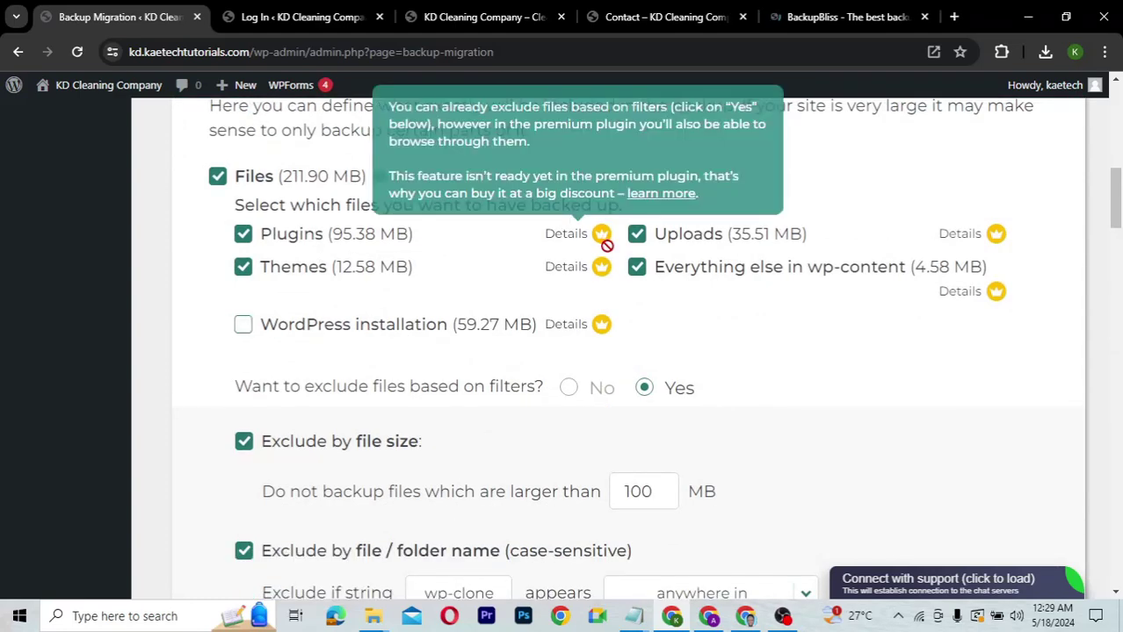
pyautogui.moveTo(602, 269)
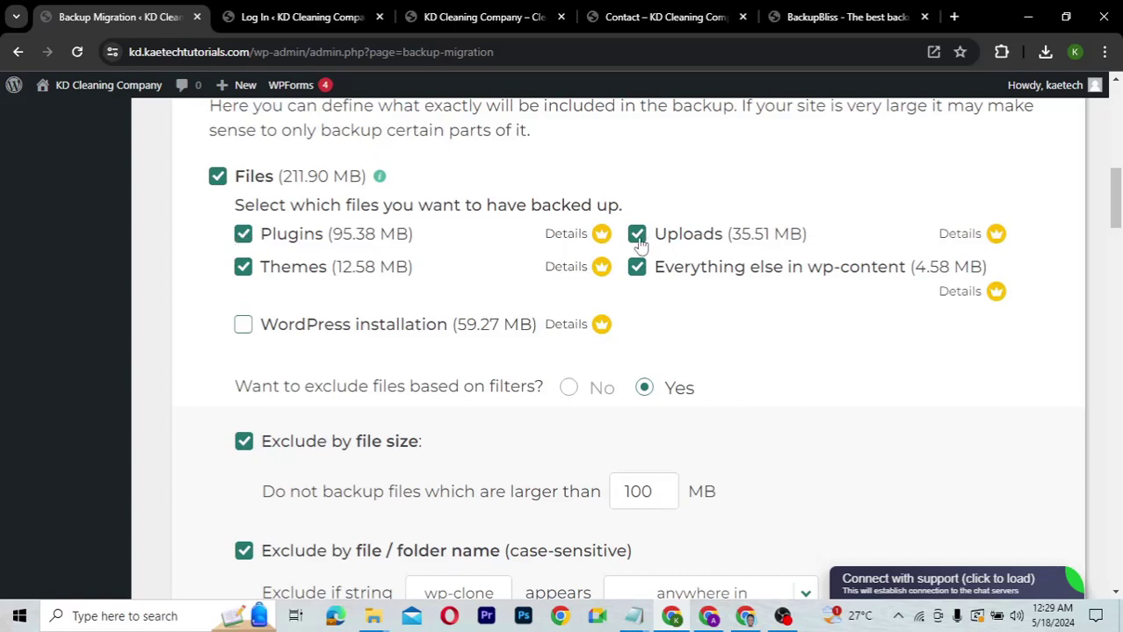
pyautogui.scroll(-3, 542, 293)
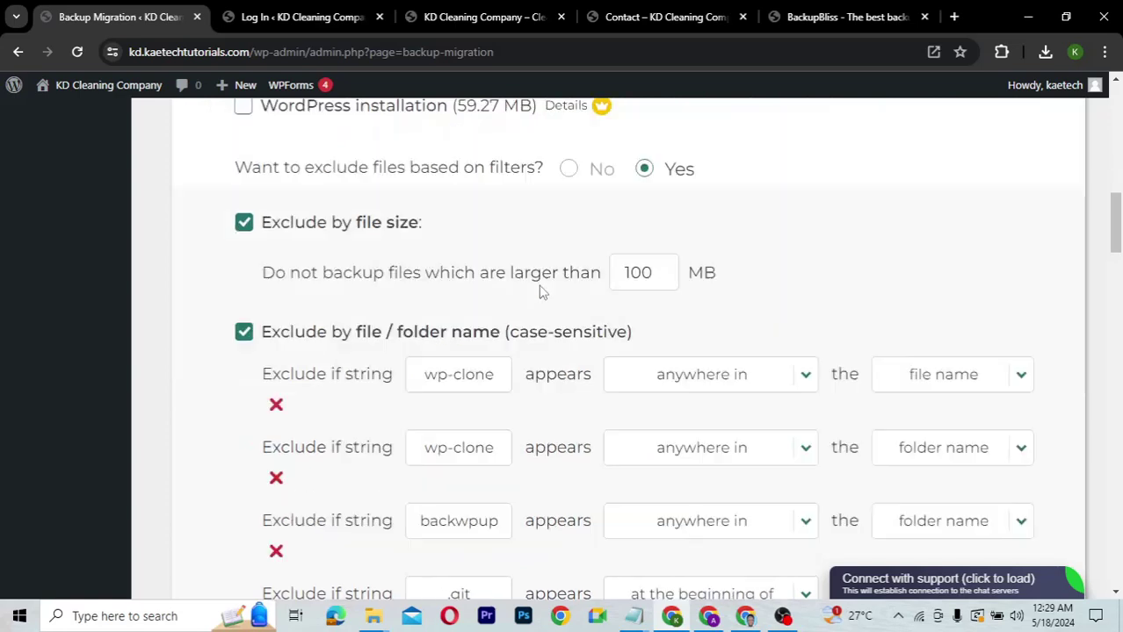
pyautogui.scroll(-5, 542, 293)
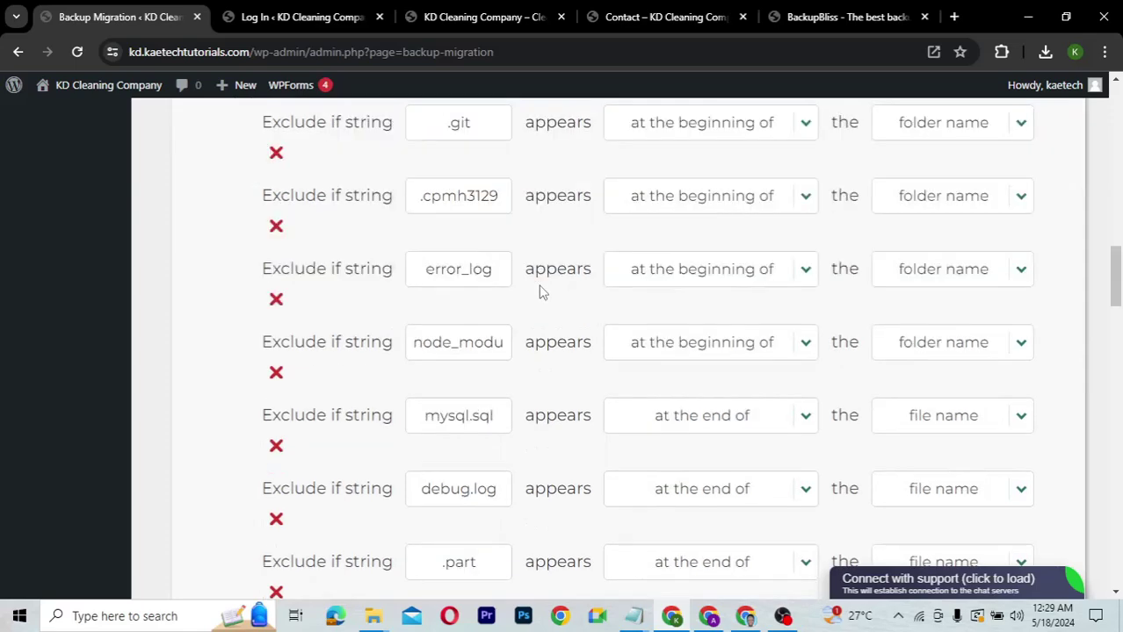
pyautogui.scroll(-8, 542, 293)
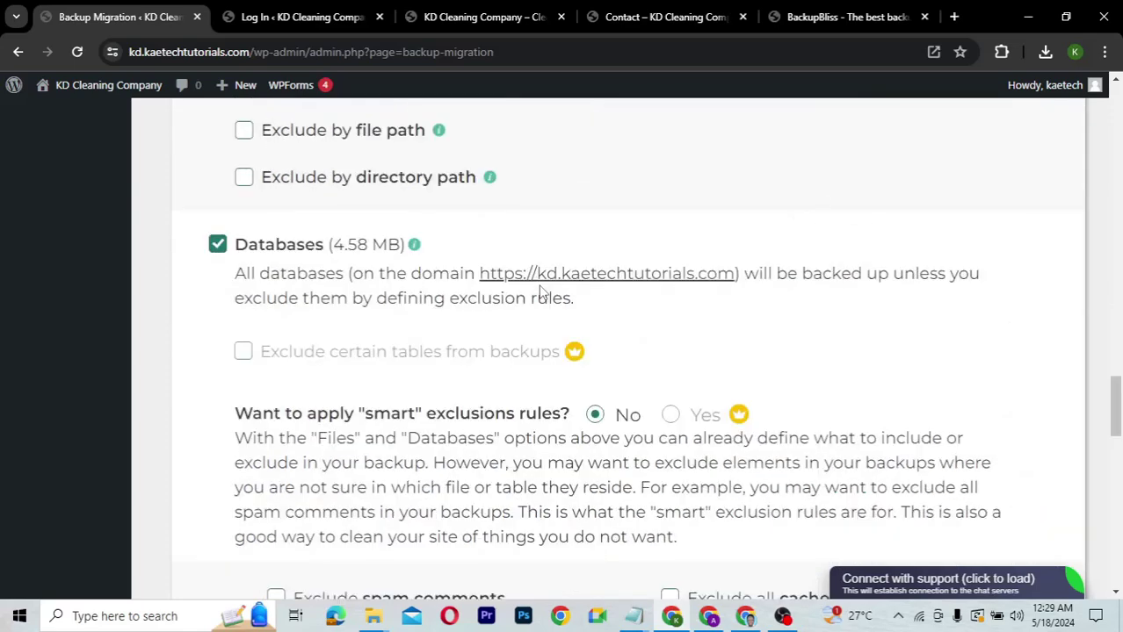
pyautogui.scroll(-2, 542, 292)
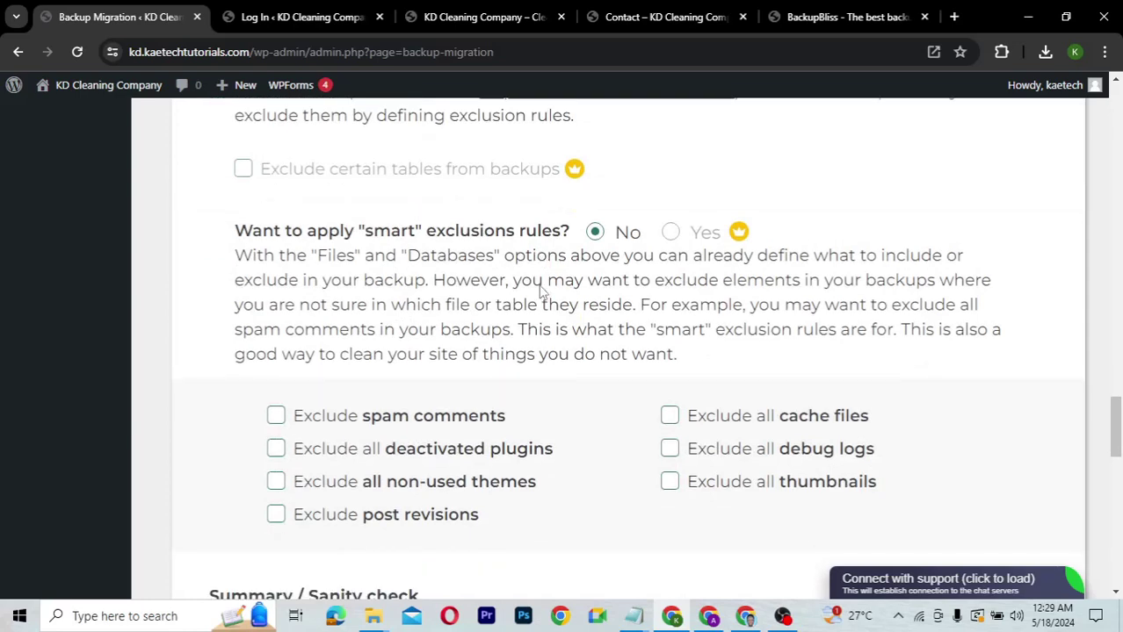
pyautogui.scroll(-6, 542, 293)
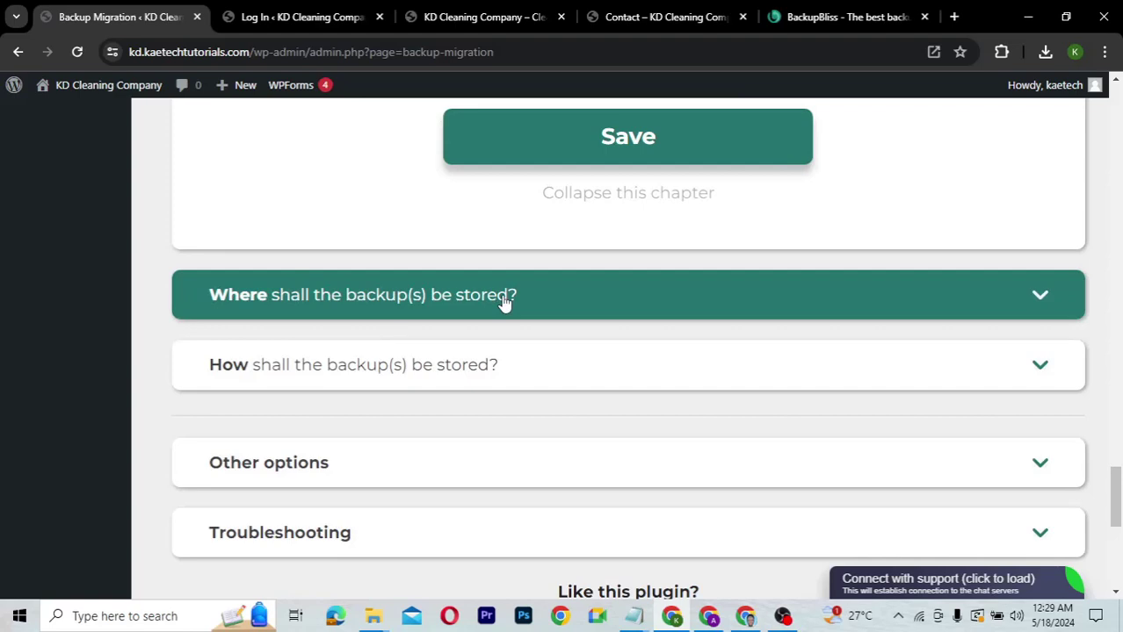
# Step: Expand "Where shall the backup(s) be stored?" and examine the cloud storage options, Google Drive and the local storage settings
pyautogui.scroll(-5, 503, 301)
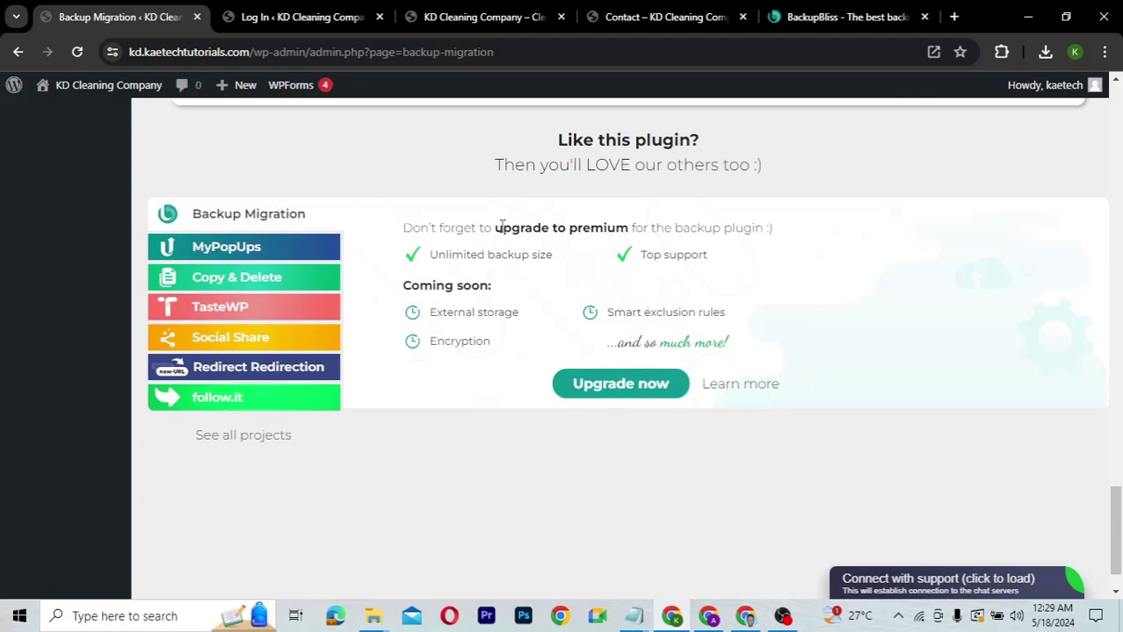
pyautogui.scroll(5, 501, 226)
pyautogui.scroll(3, 501, 226)
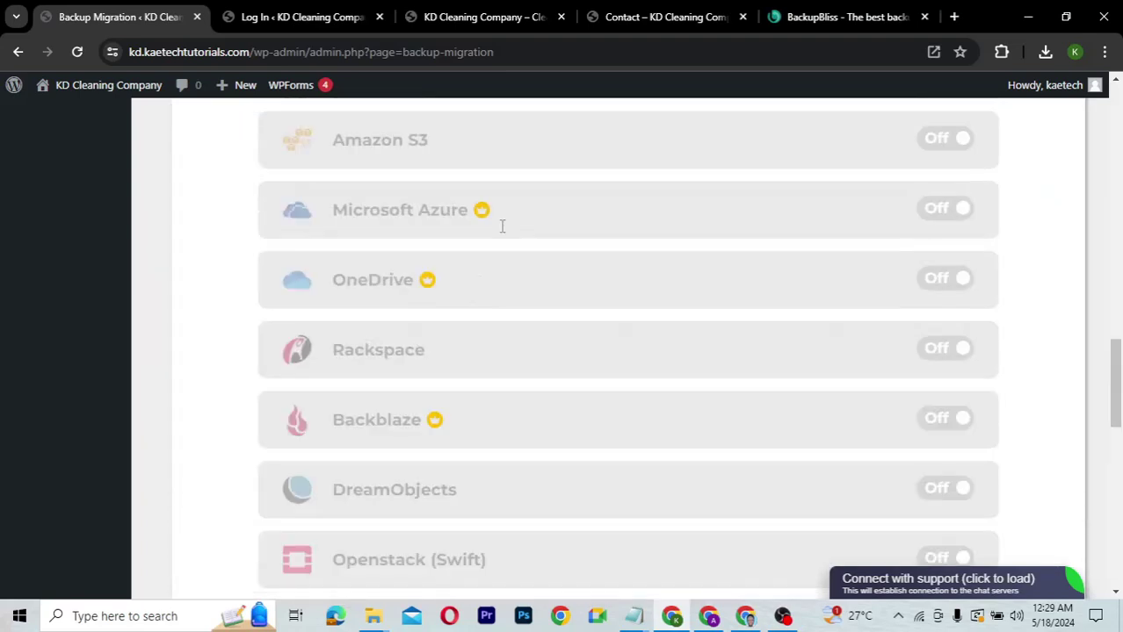
pyautogui.scroll(4, 501, 226)
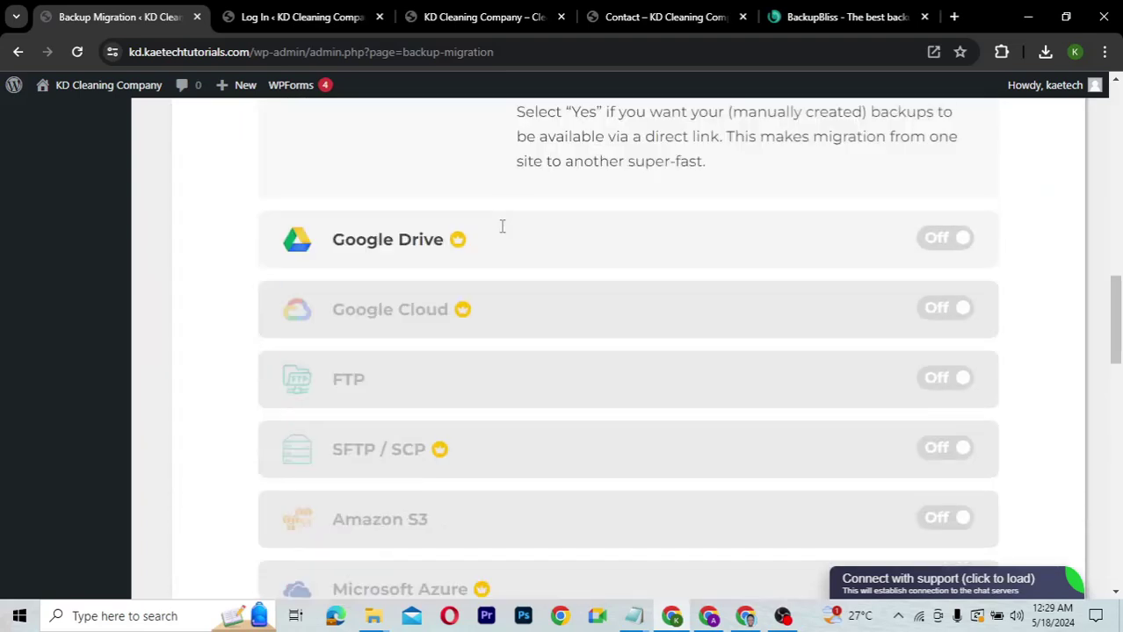
pyautogui.scroll(1, 502, 226)
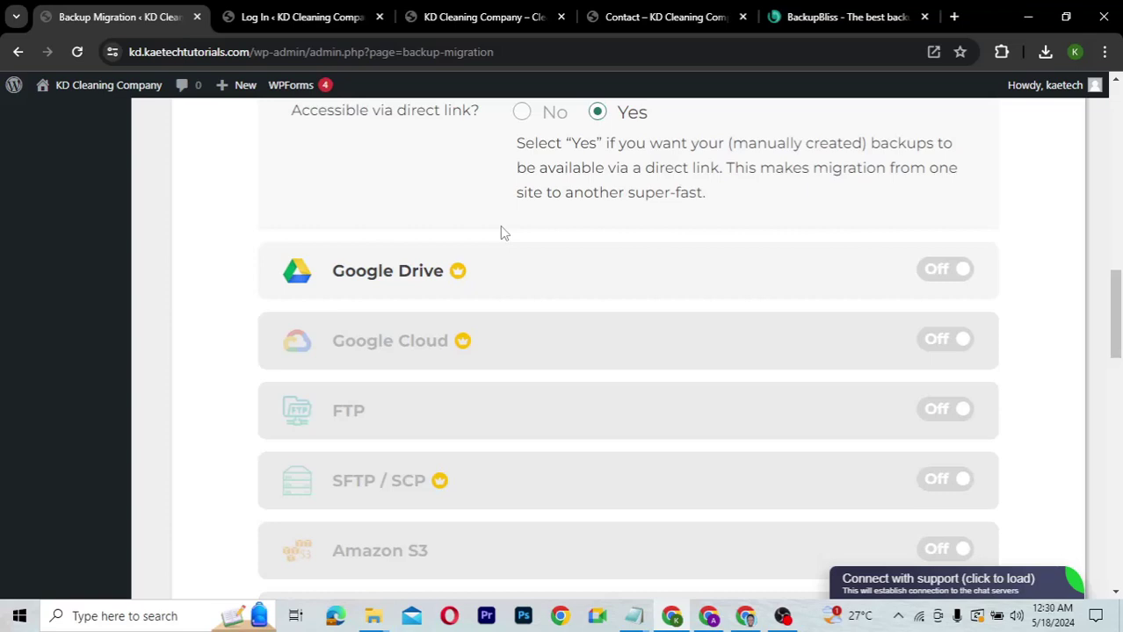
pyautogui.moveTo(460, 282)
pyautogui.scroll(4, 445, 225)
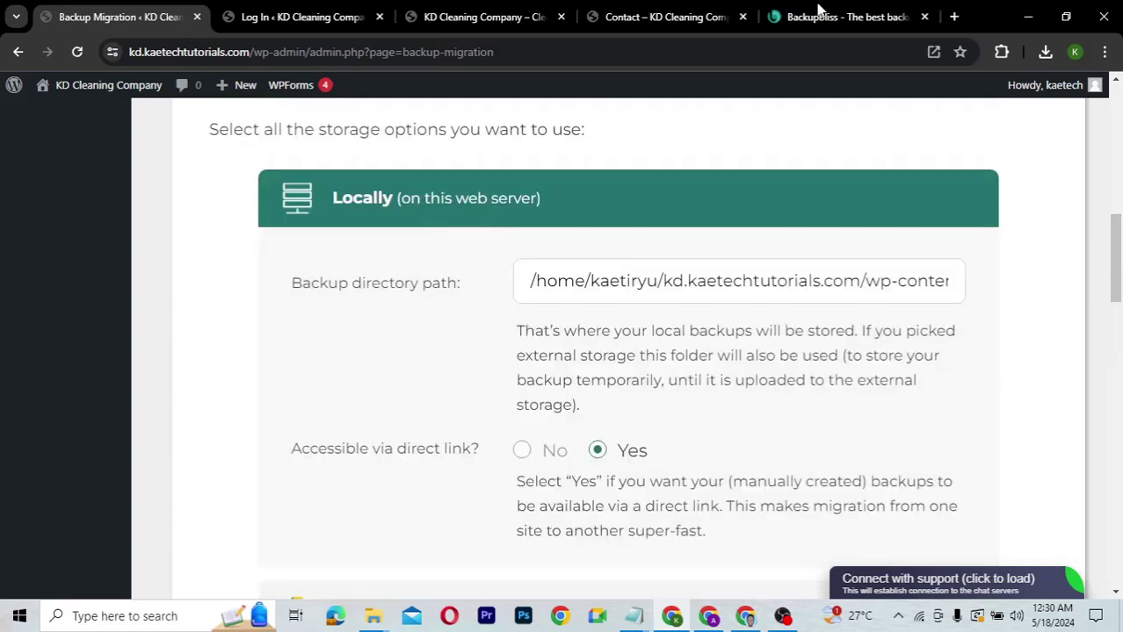
# Step: Switch back to the BackupBliss website and read through the premium version's benefits
pyautogui.click(818, 13)
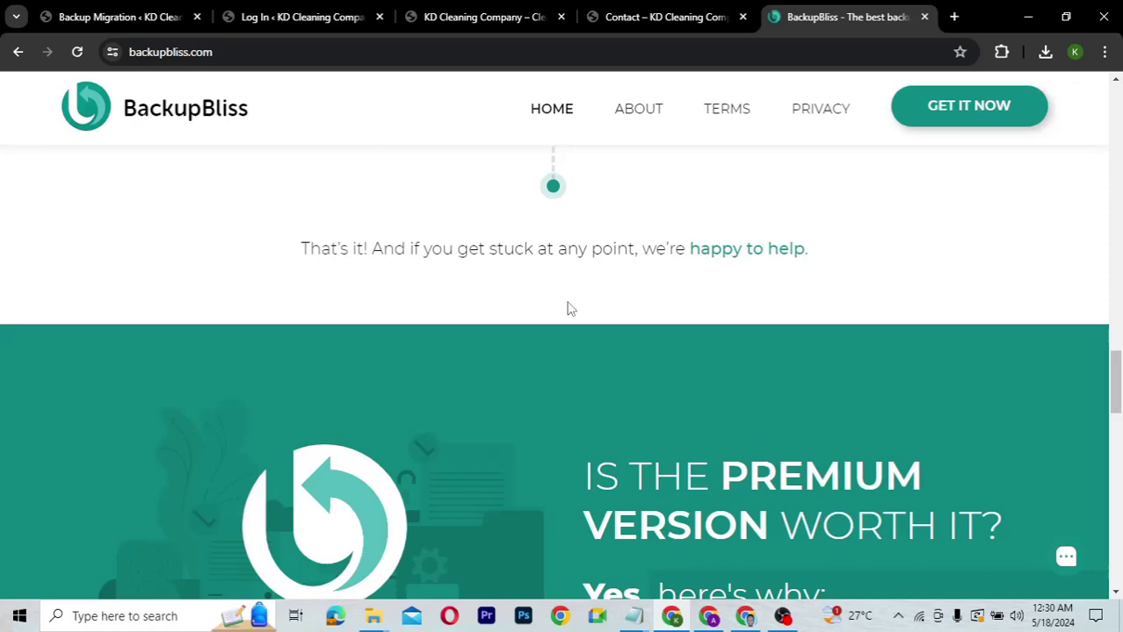
pyautogui.scroll(-5, 604, 349)
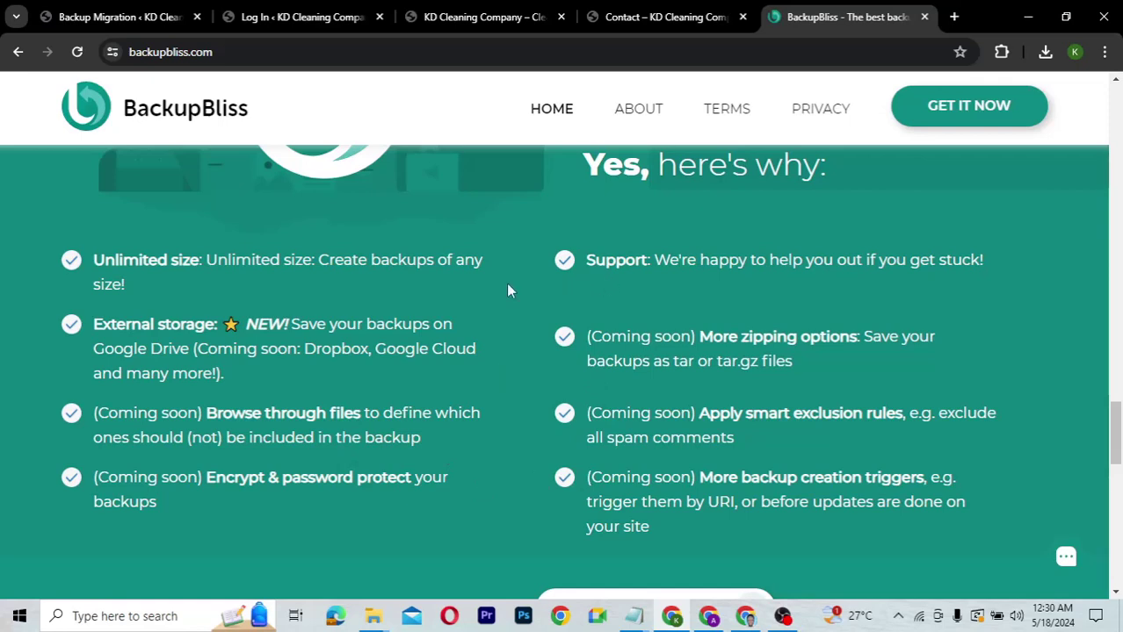
pyautogui.scroll(1, 507, 290)
pyautogui.scroll(-2, 507, 290)
pyautogui.scroll(-2, 507, 290)
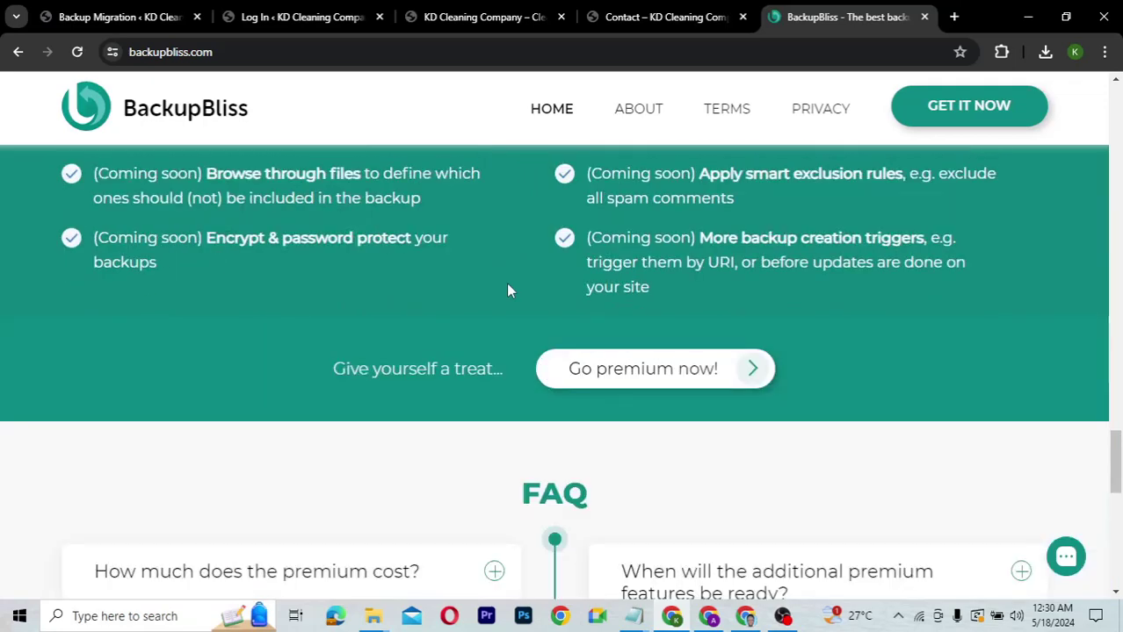
# Step: Open the BackupBliss purchase form from the beginning of the home page and display its available product options
pyautogui.press('Home')
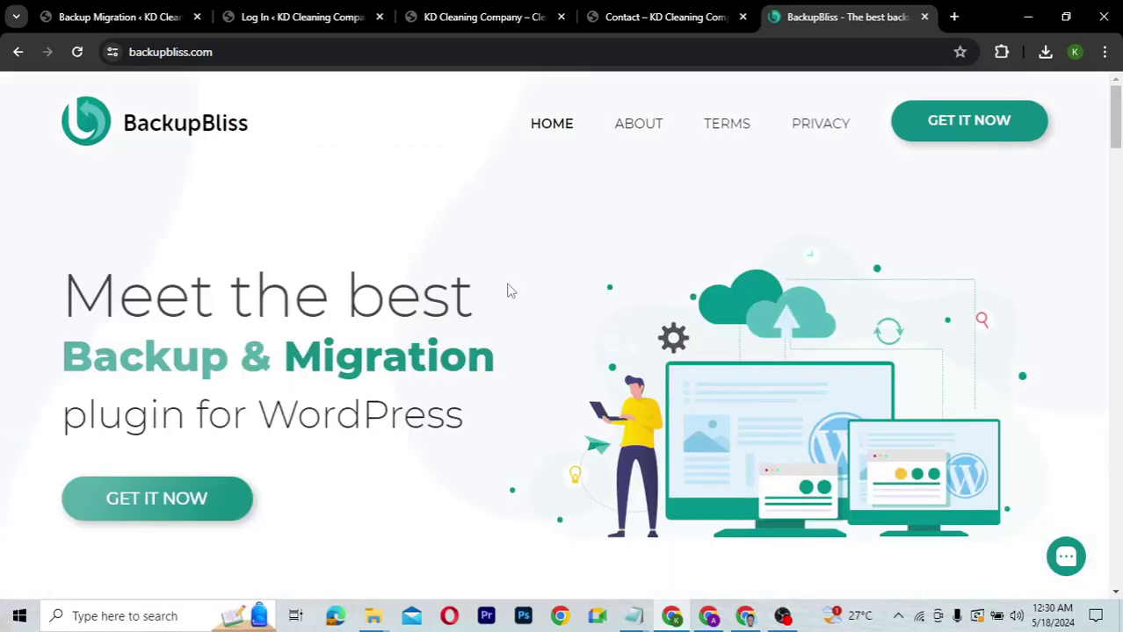
pyautogui.click(138, 500)
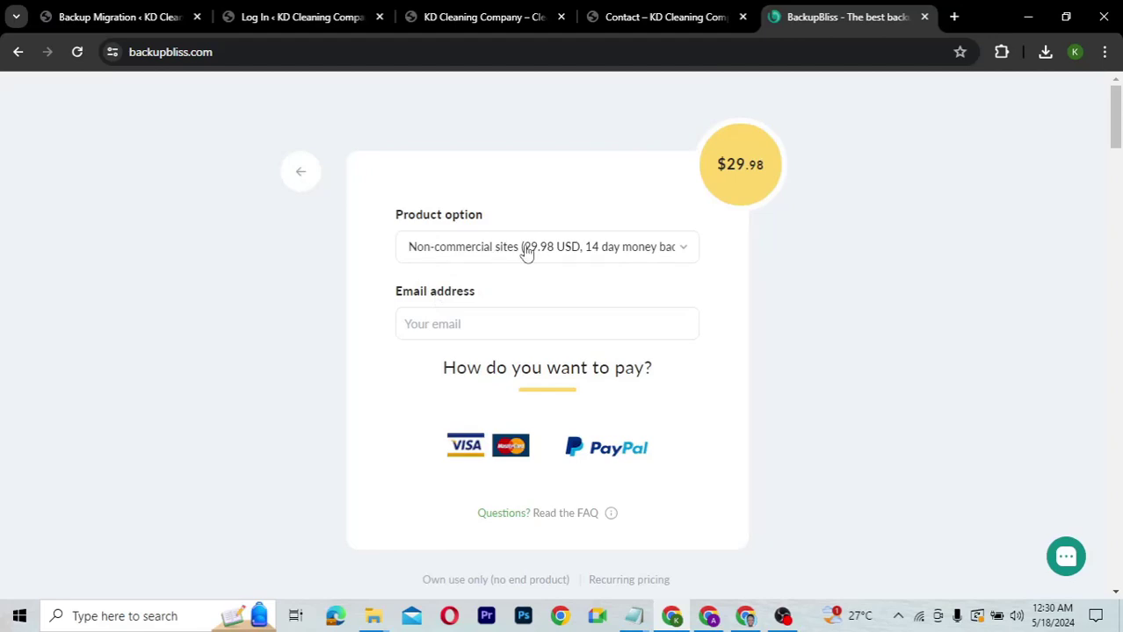
pyautogui.click(526, 249)
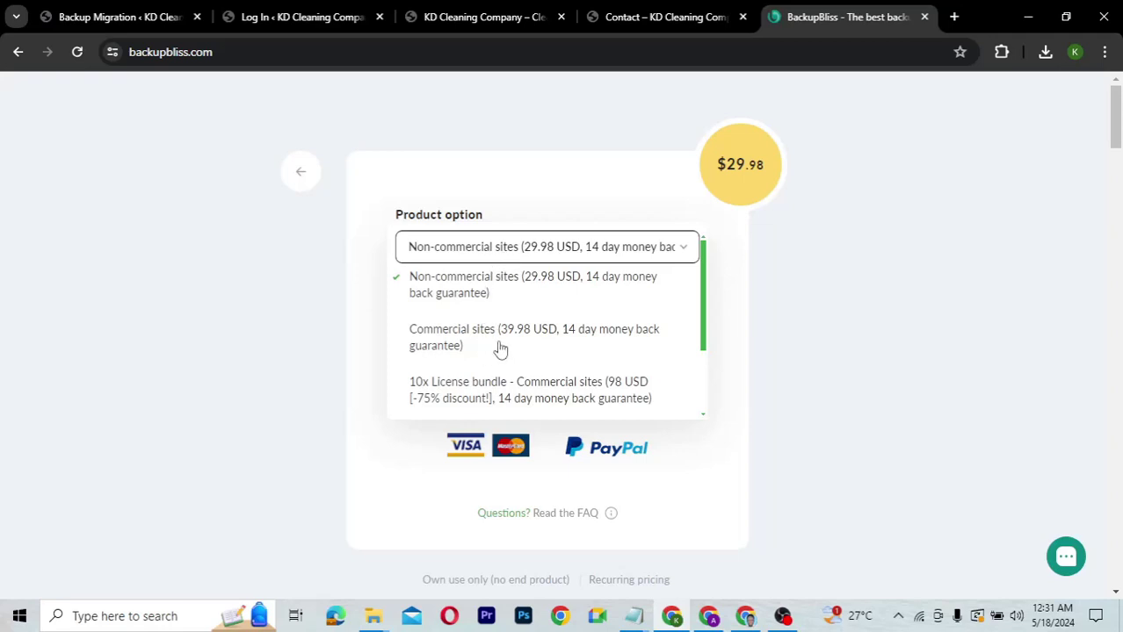
# Step: Review the licence bundle options, payment methods and checkout details in the BackupBliss purchase form
pyautogui.scroll(-2, 500, 349)
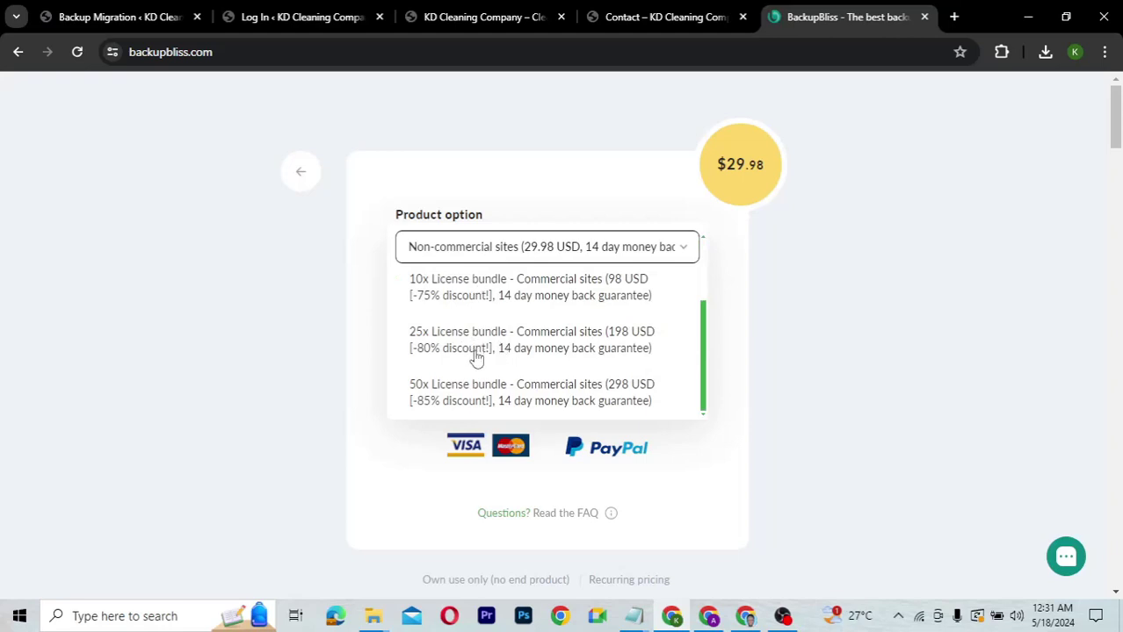
pyautogui.scroll(-1, 475, 356)
pyautogui.scroll(1, 486, 276)
pyautogui.click(489, 249)
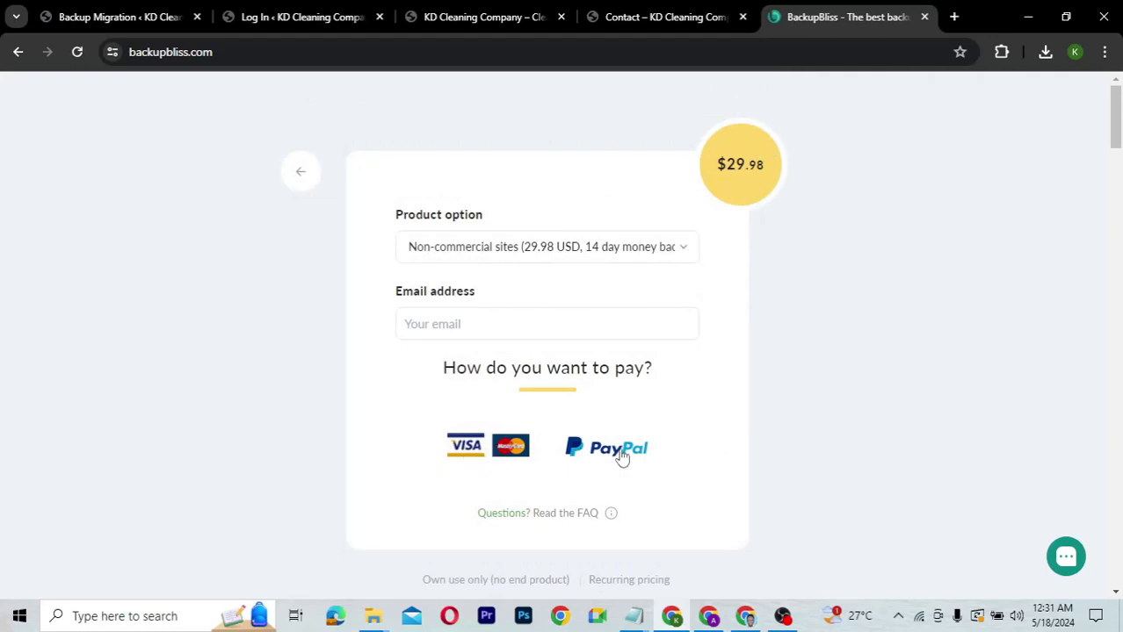
pyautogui.scroll(-2, 678, 433)
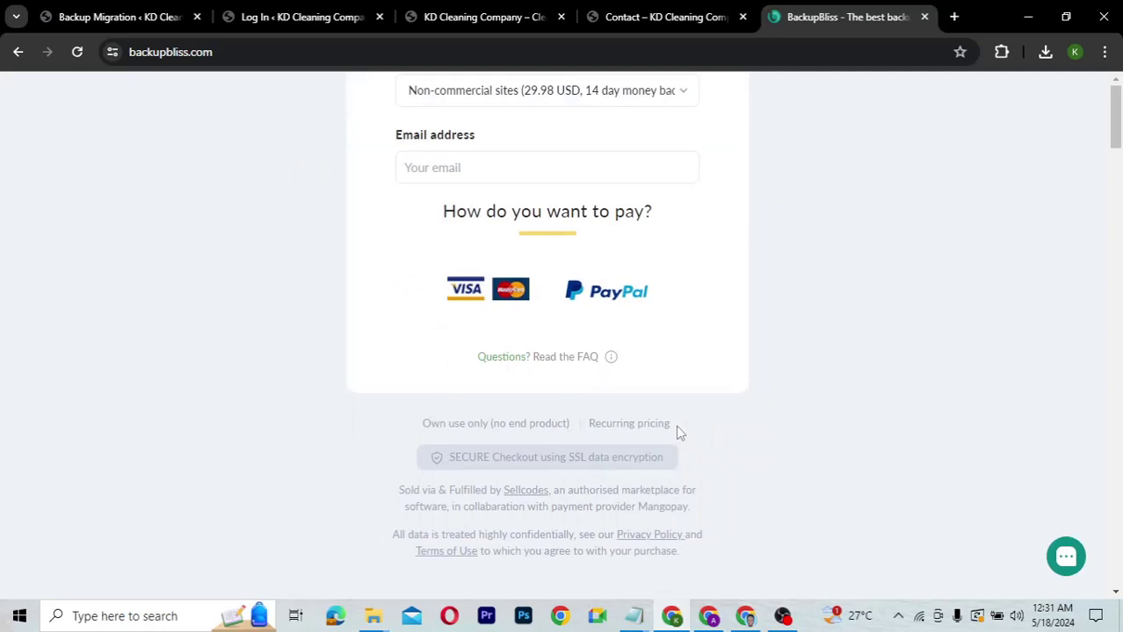
pyautogui.scroll(1, 678, 432)
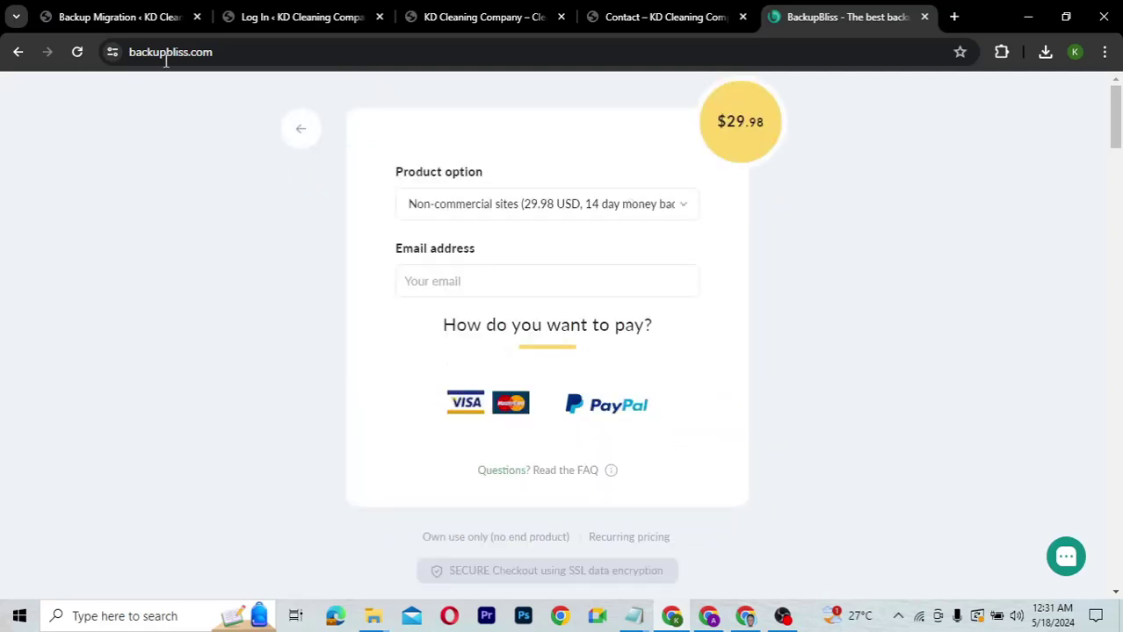
# Step: Return to the KD Cleaning Company WordPress admin and open the plugin upload form on the Add Plugins page
pyautogui.click(123, 17)
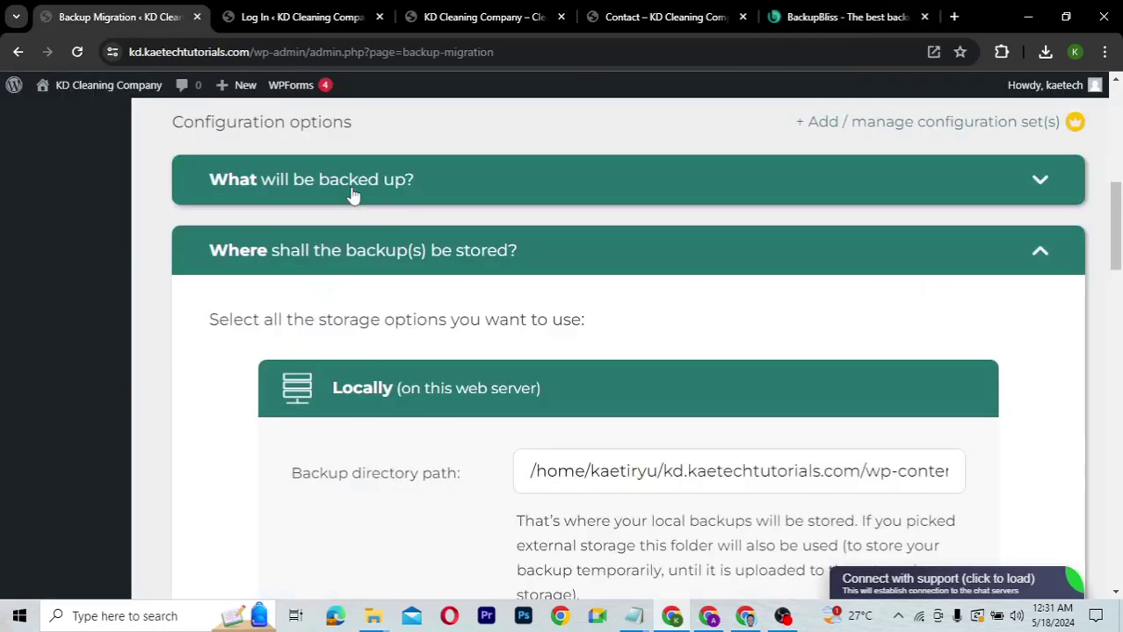
pyautogui.scroll(10, 353, 195)
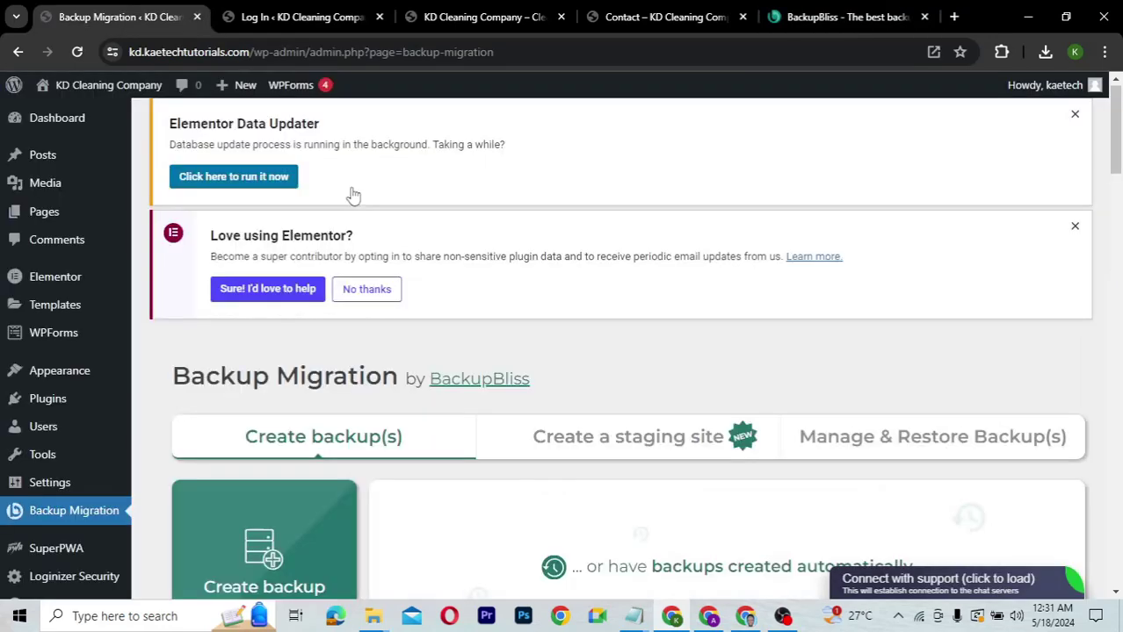
pyautogui.moveTo(40, 404)
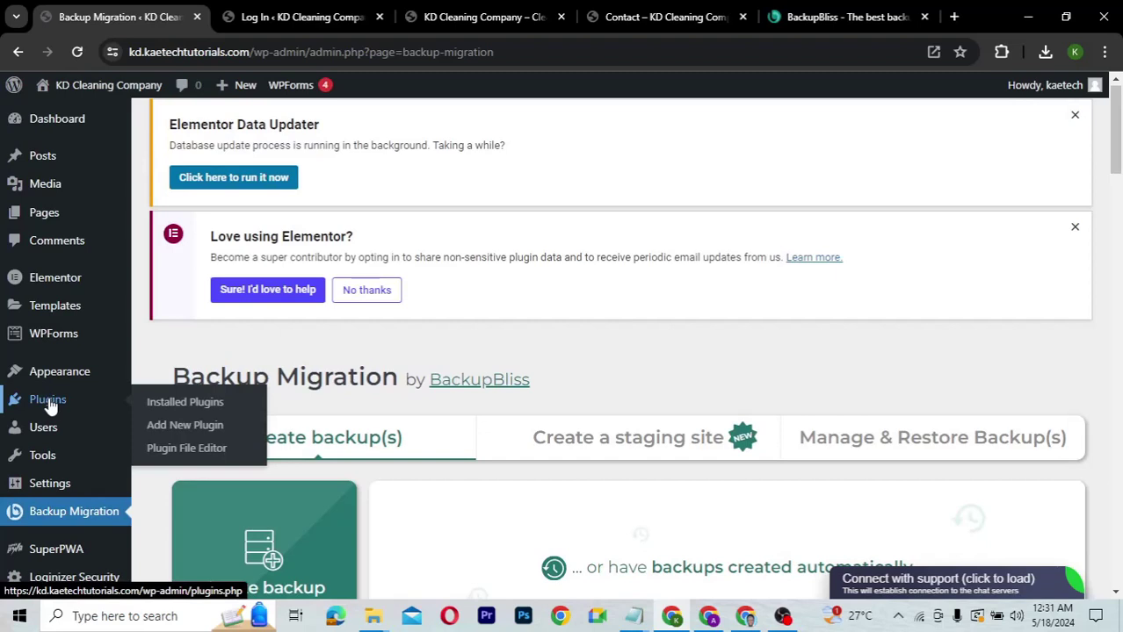
pyautogui.click(189, 425)
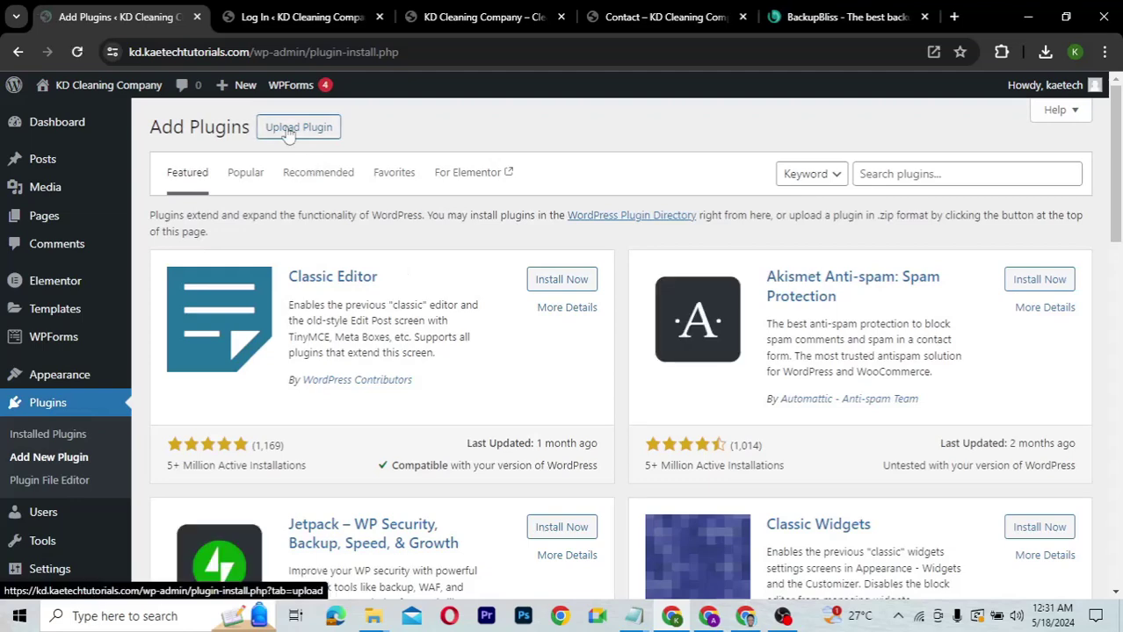
pyautogui.click(287, 130)
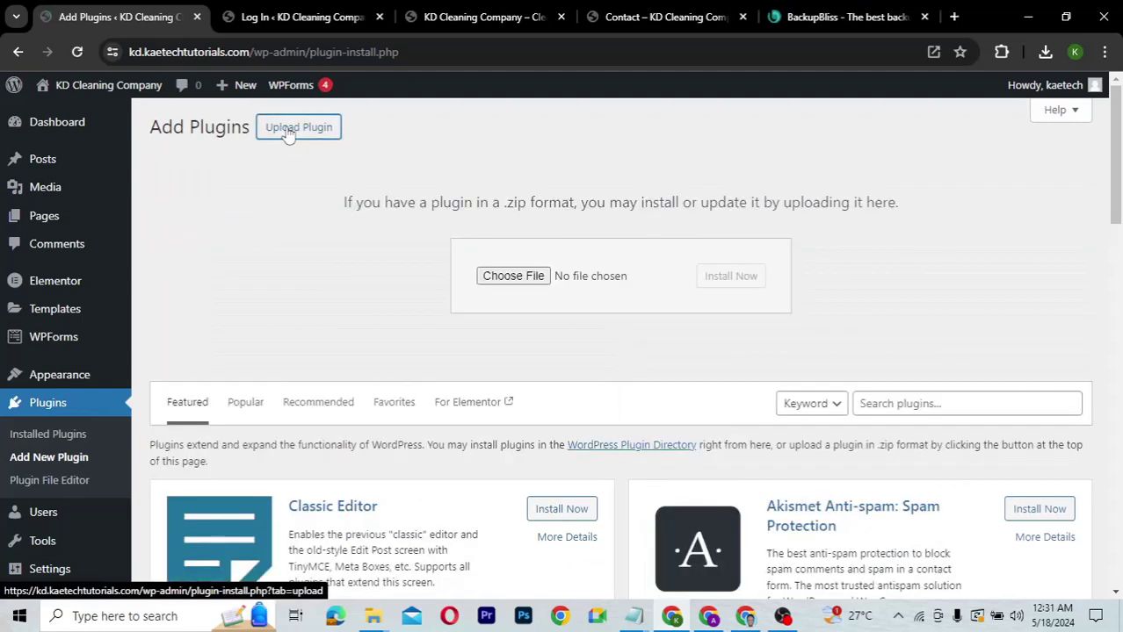
# Step: Install and activate the plugin from backup-backup-pro-1.4.5.zip, stored in Downloads > Plugins > Backup Pro
pyautogui.click(534, 280)
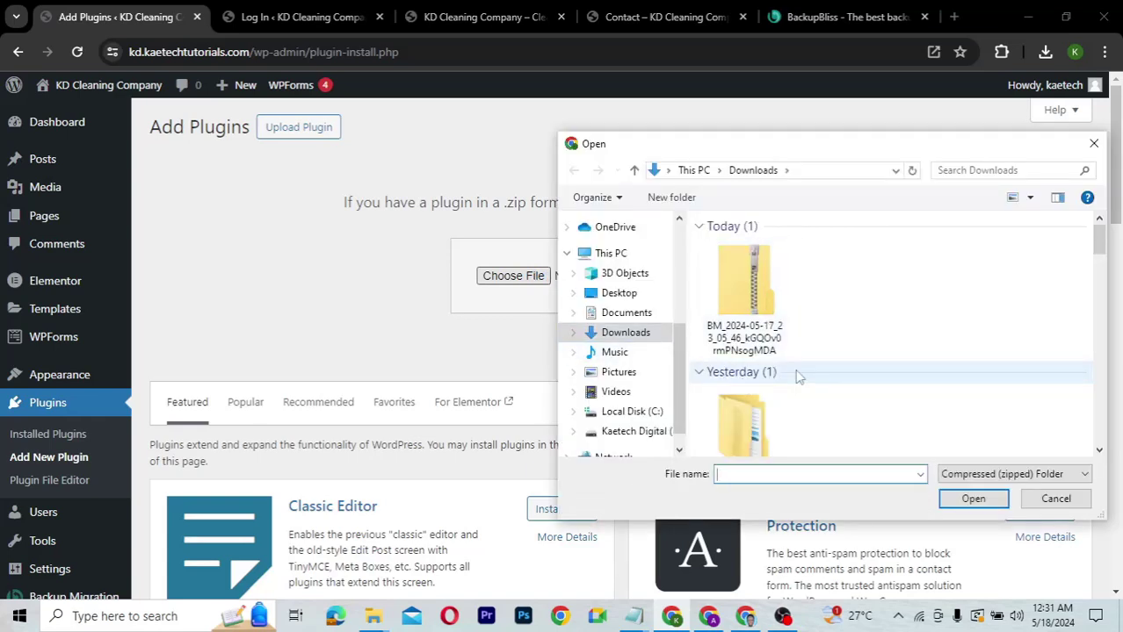
pyautogui.scroll(-2, 798, 375)
pyautogui.doubleClick(751, 272)
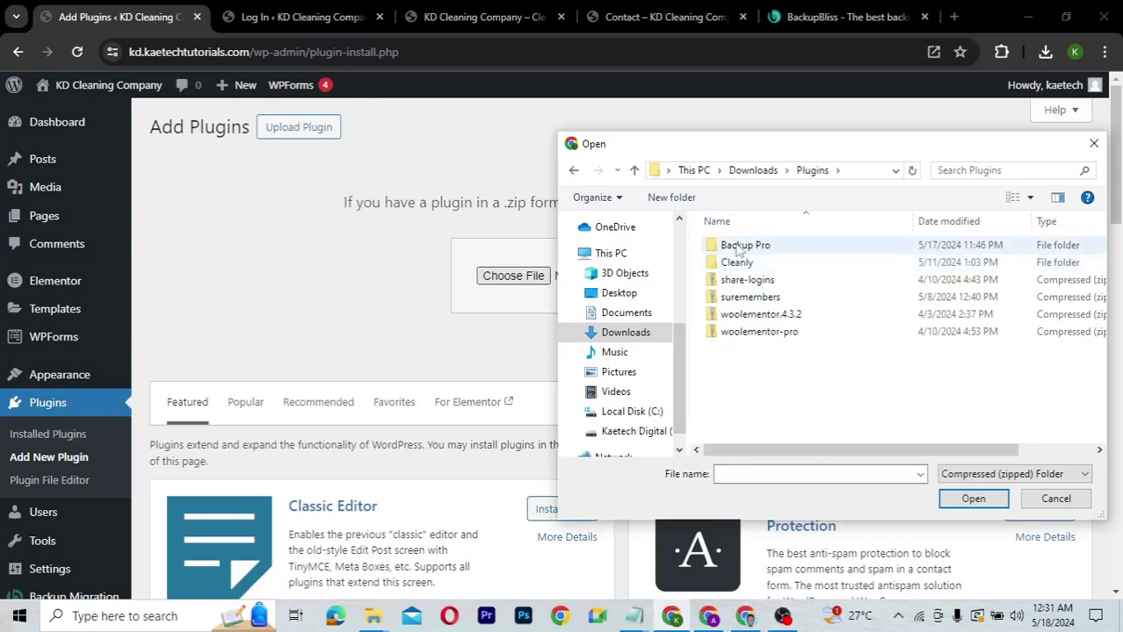
pyautogui.doubleClick(736, 249)
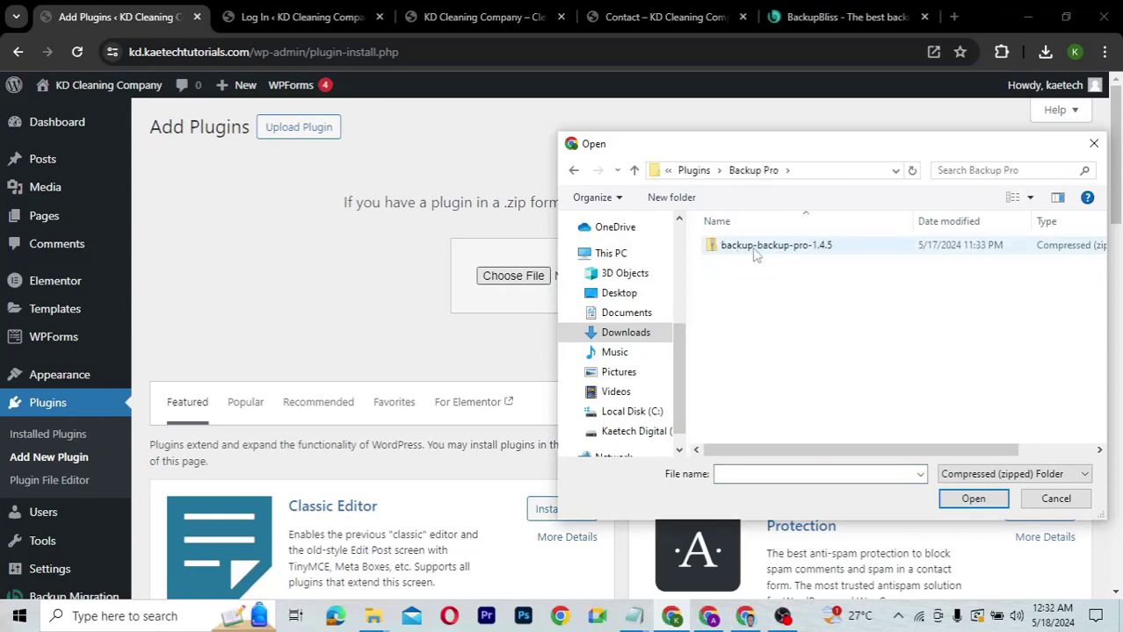
pyautogui.click(753, 249)
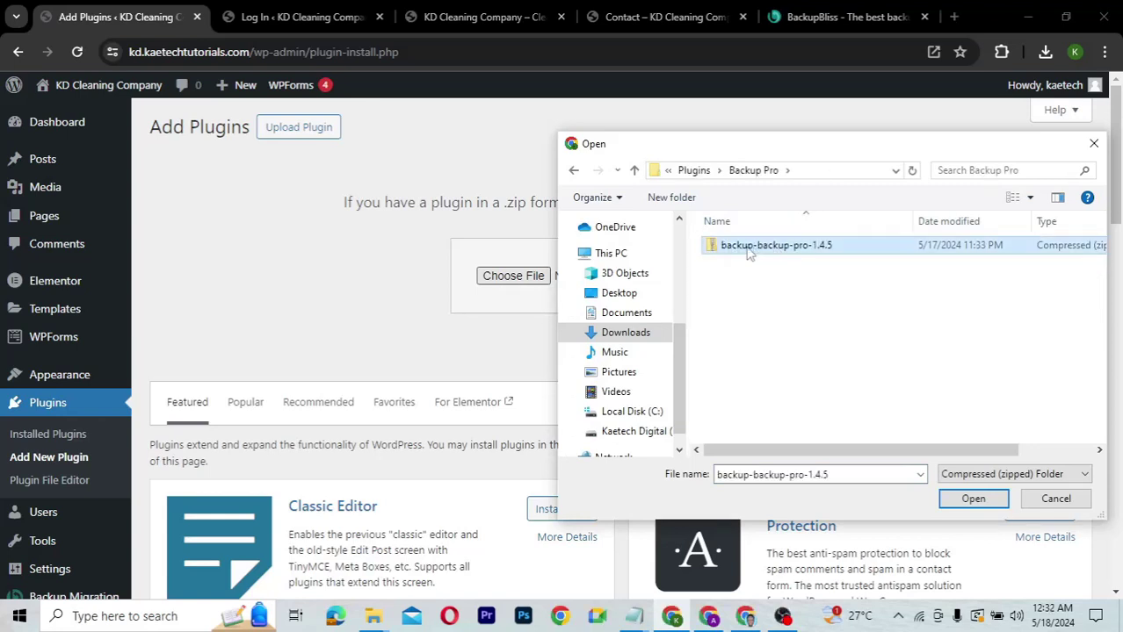
pyautogui.click(973, 499)
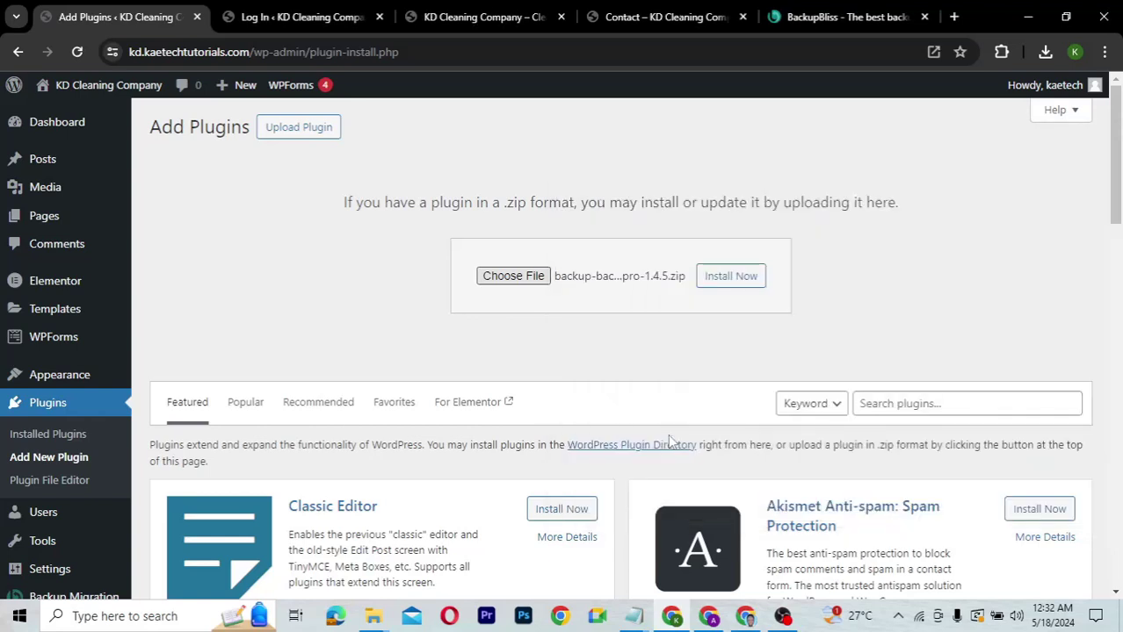
pyautogui.click(740, 279)
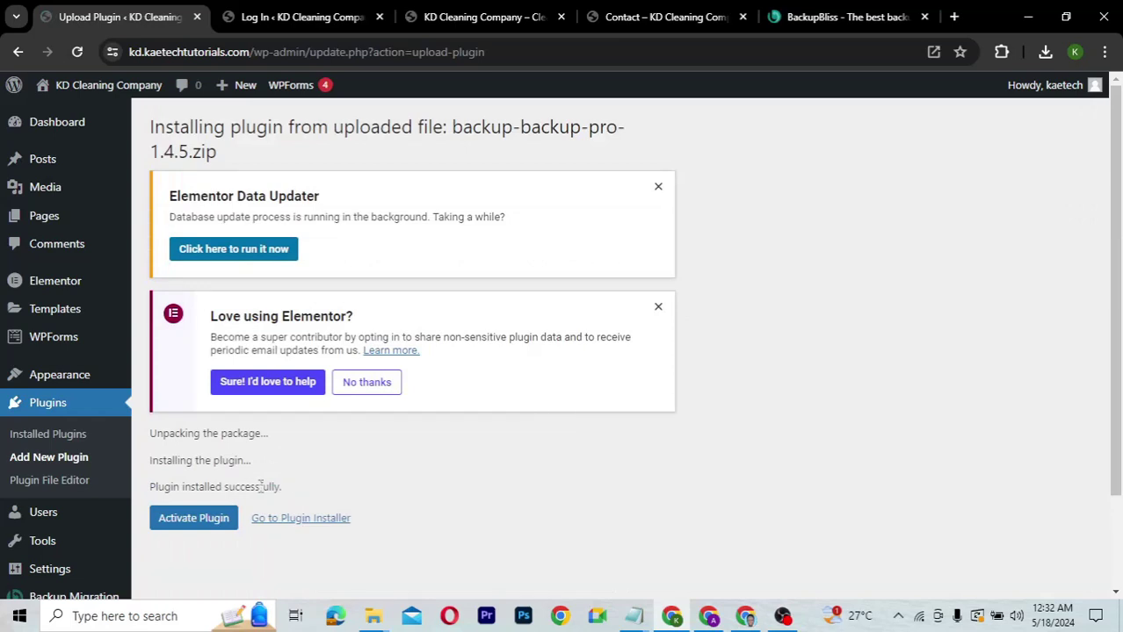
pyautogui.click(194, 518)
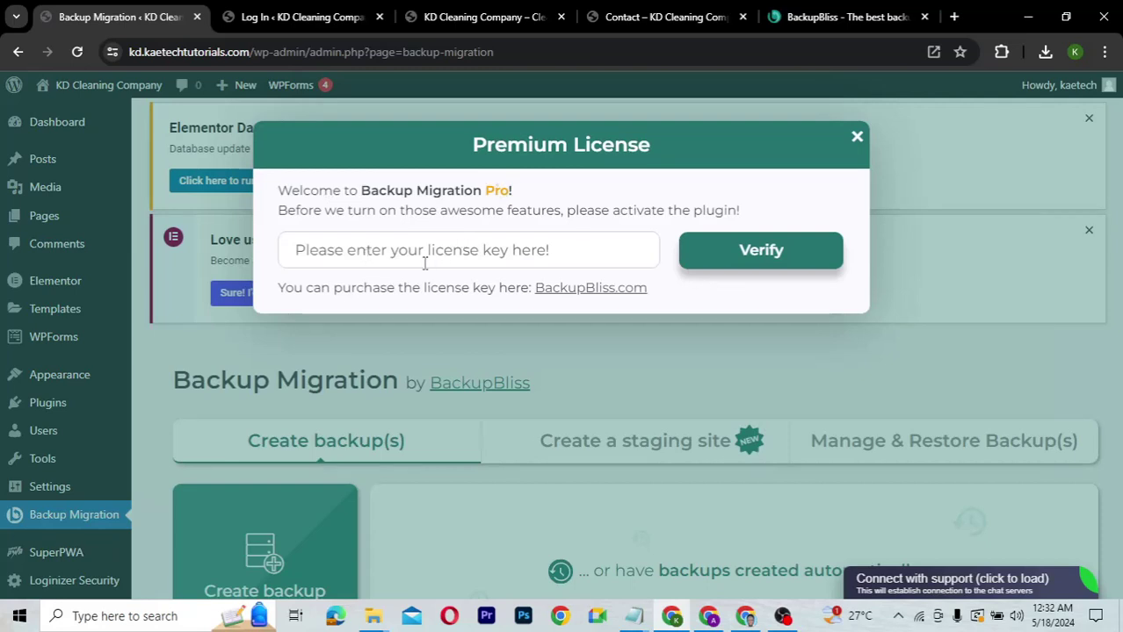
# Step: Switch to File Explorer and open the "backup-pro lisence" text file from the Backup Pro folder in Notepad
pyautogui.moveTo(374, 619)
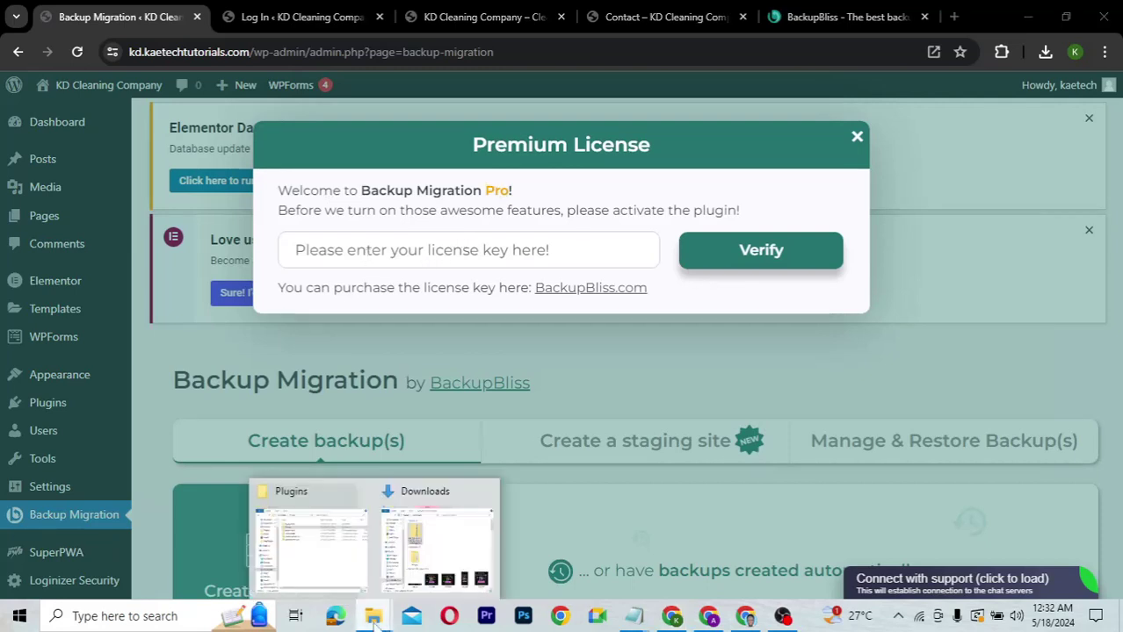
pyautogui.click(345, 555)
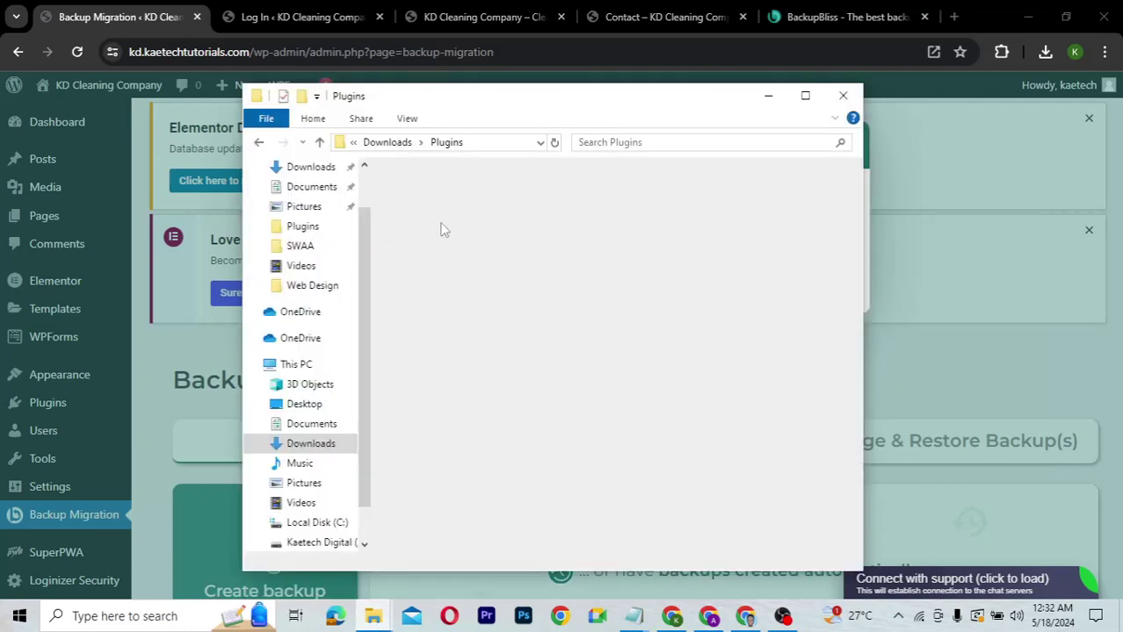
pyautogui.doubleClick(431, 192)
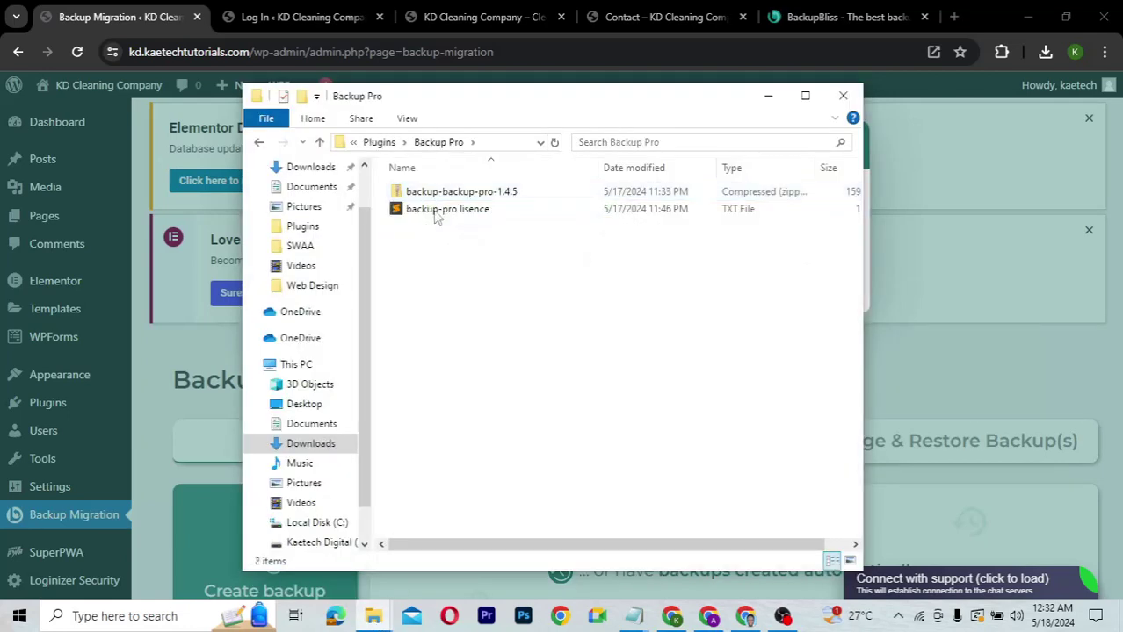
pyautogui.click(422, 216)
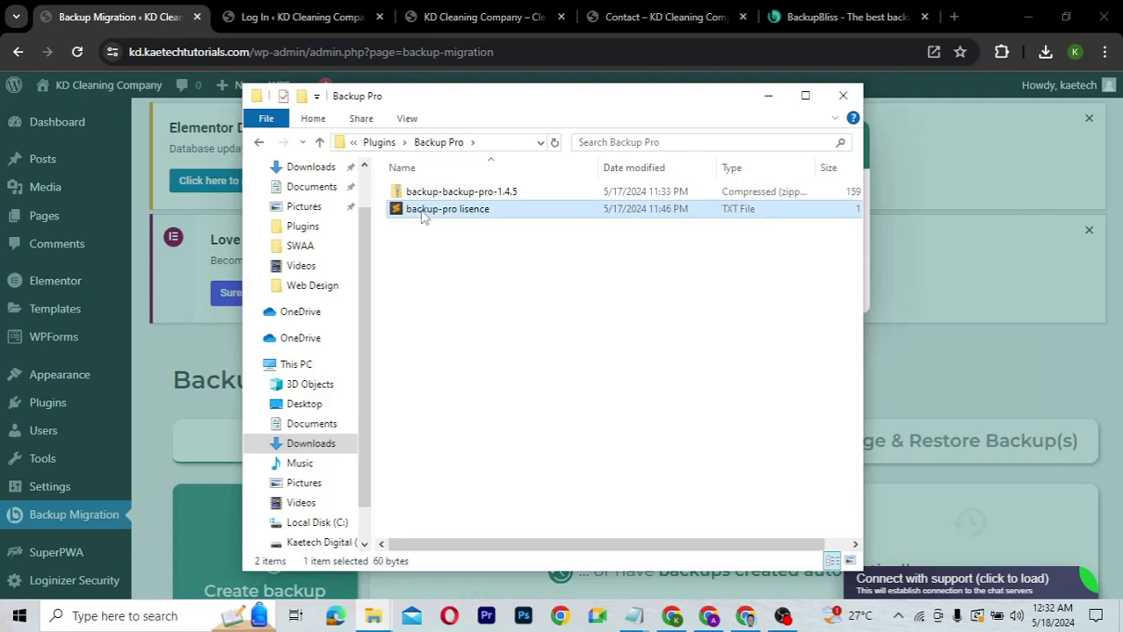
pyautogui.doubleClick(421, 211)
pyautogui.rightClick(420, 211)
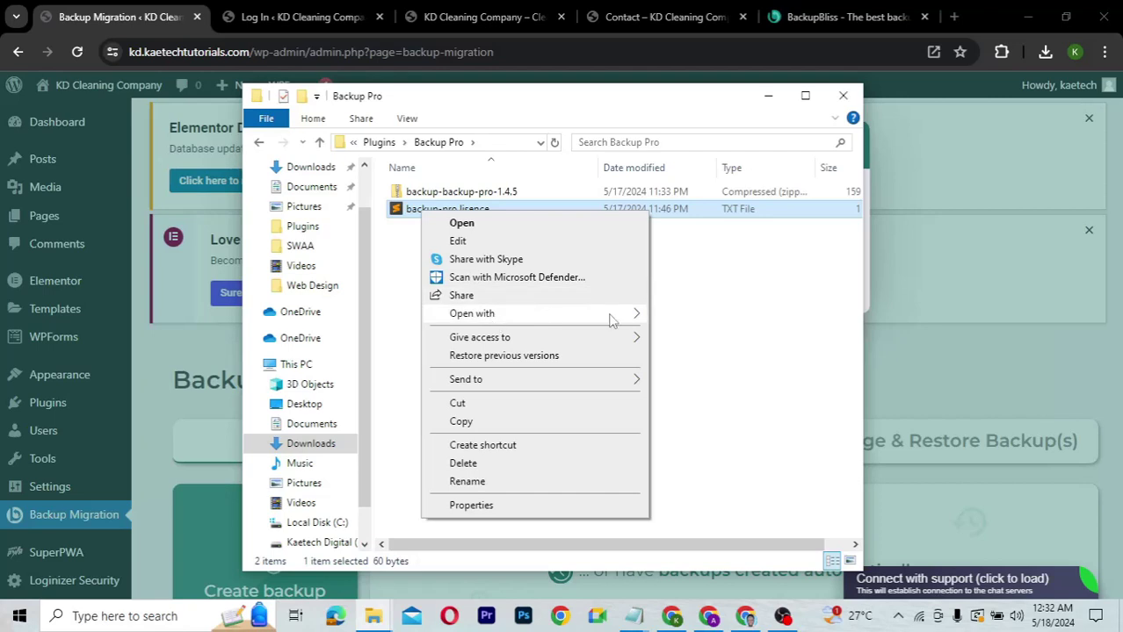
pyautogui.moveTo(613, 321)
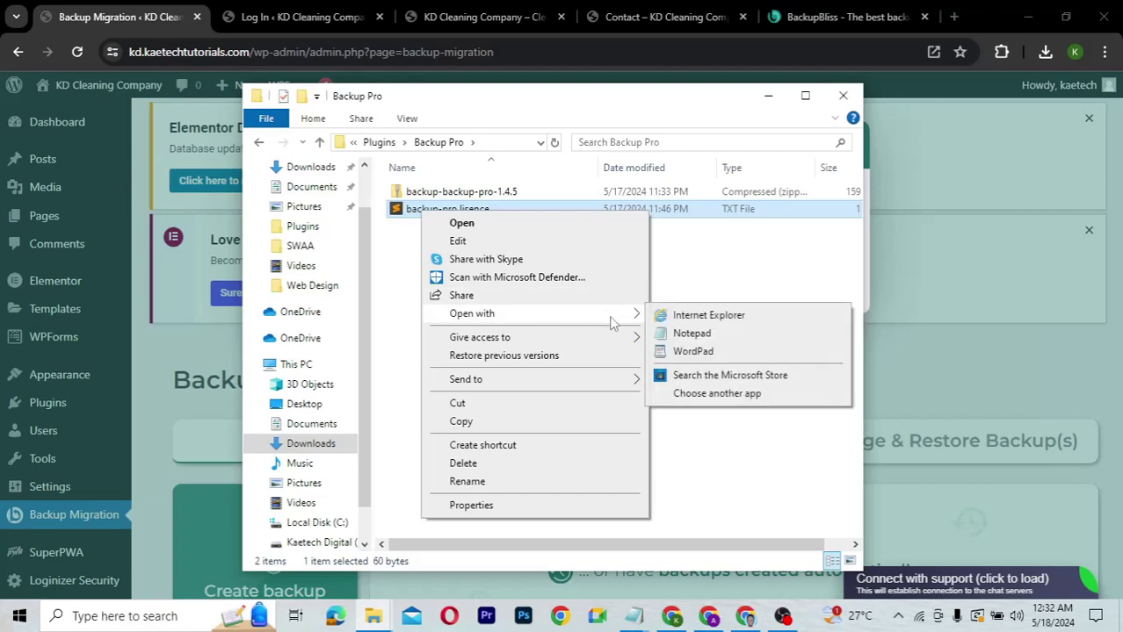
pyautogui.click(685, 333)
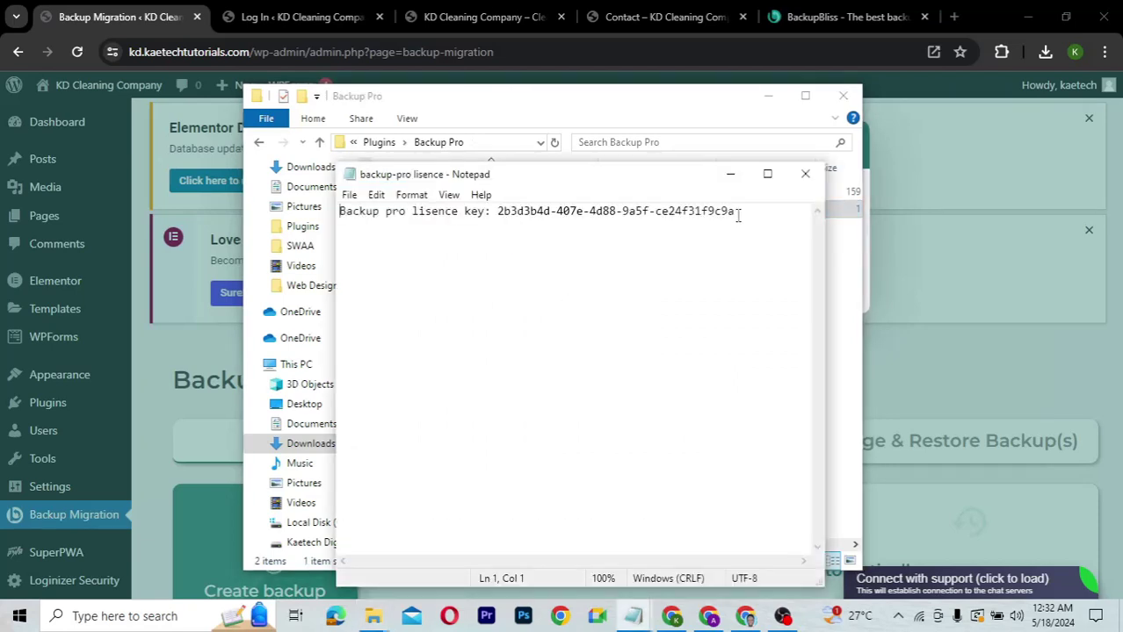
# Step: Copy the licence key from the text file, paste it into the Premium License dialog's licence key field and verify it
pyautogui.moveTo(736, 213); pyautogui.dragTo(498, 212)
pyautogui.hotkey('ctrl', 'c')
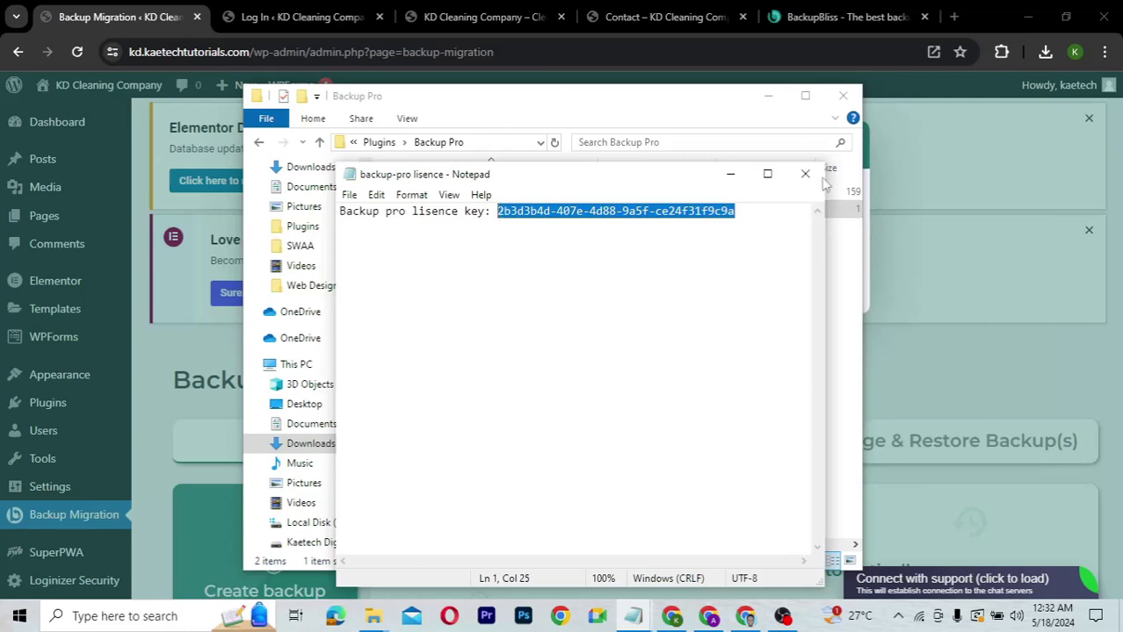
pyautogui.click(735, 175)
pyautogui.click(769, 97)
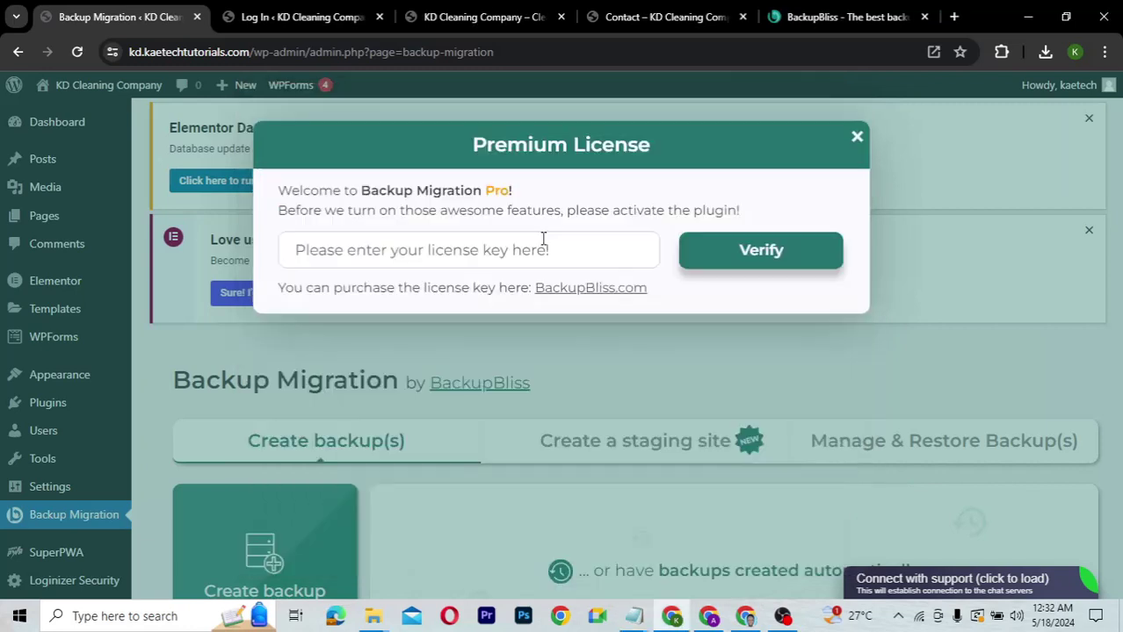
pyautogui.click(488, 246)
pyautogui.hotkey('ctrl', 'v')
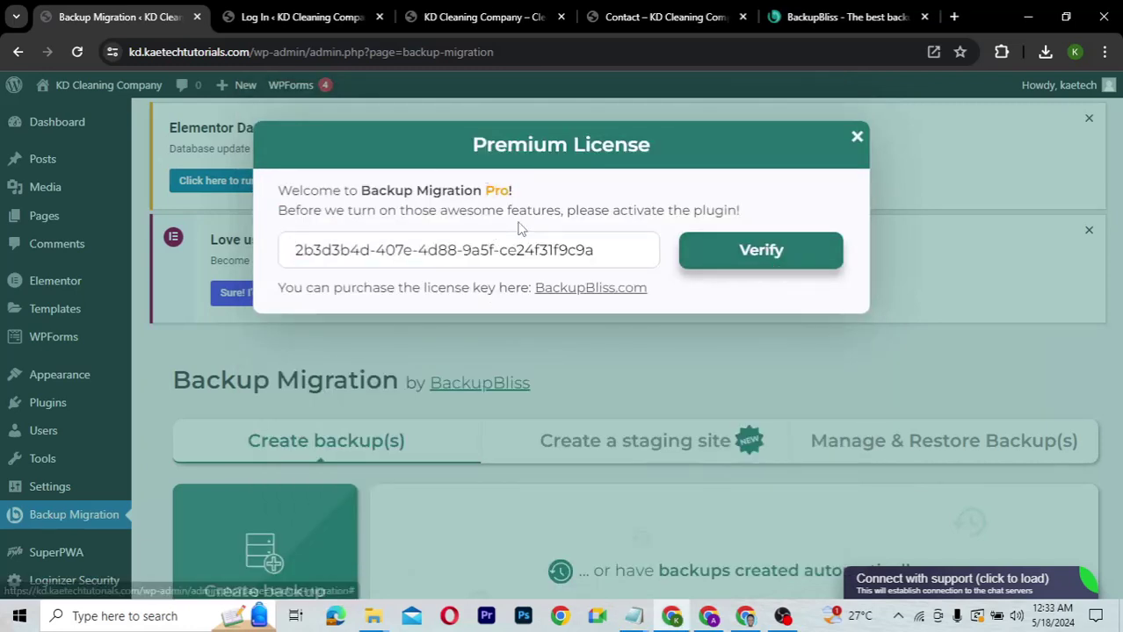
pyautogui.click(761, 251)
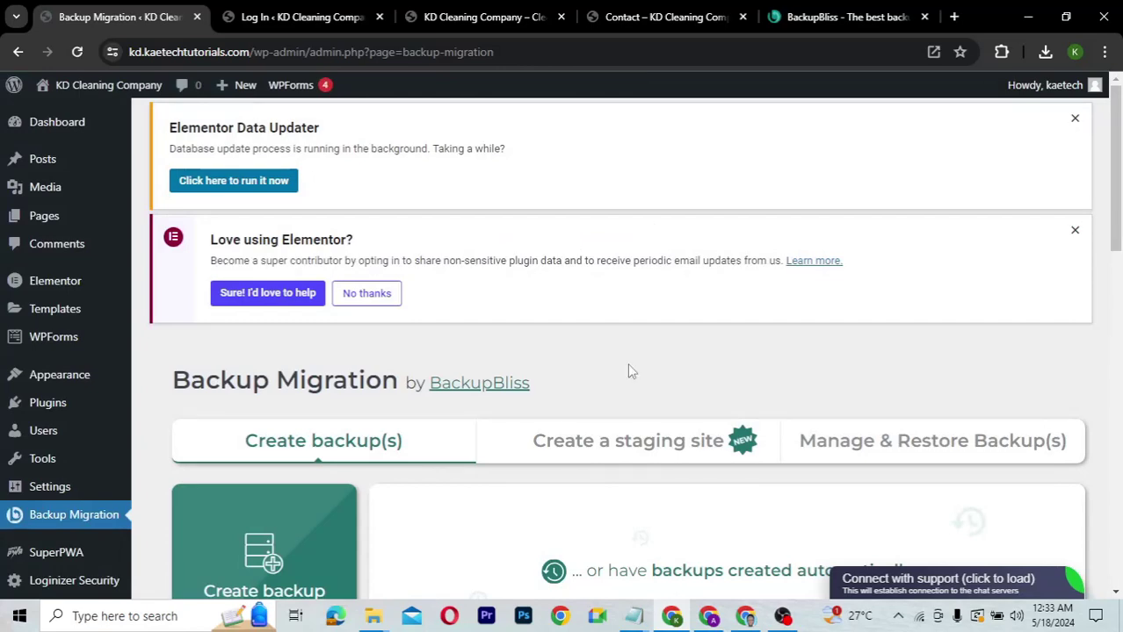
# Step: Check the premium license status, then expand "Where shall the backup(s) be stored?" and examine the local and Google Drive storage options
pyautogui.scroll(-5, 629, 370)
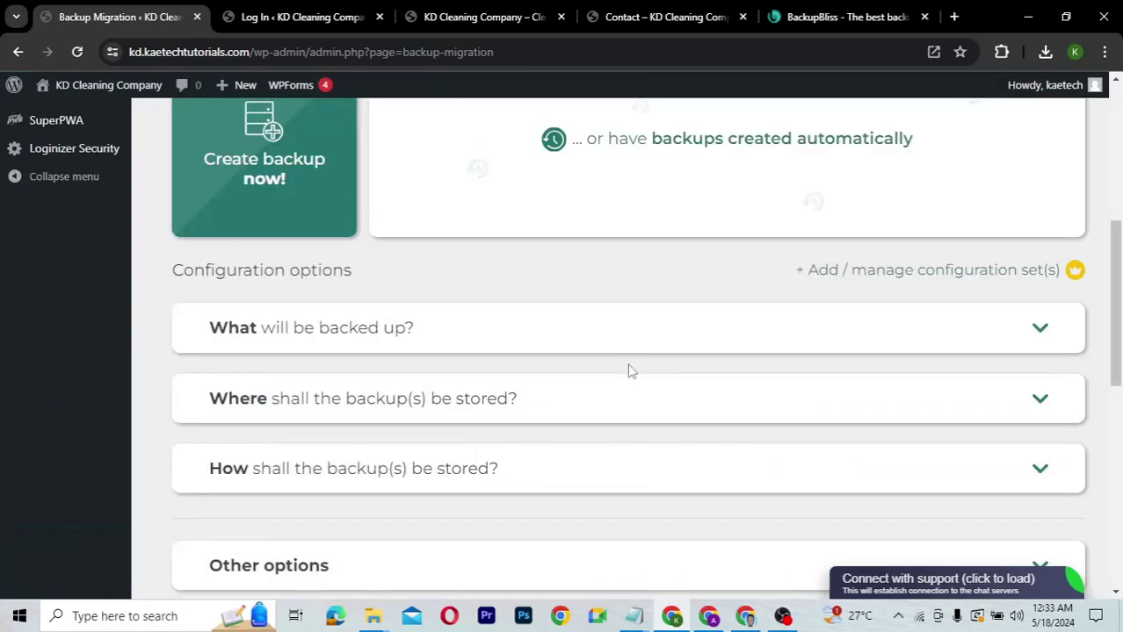
pyautogui.scroll(-6, 629, 370)
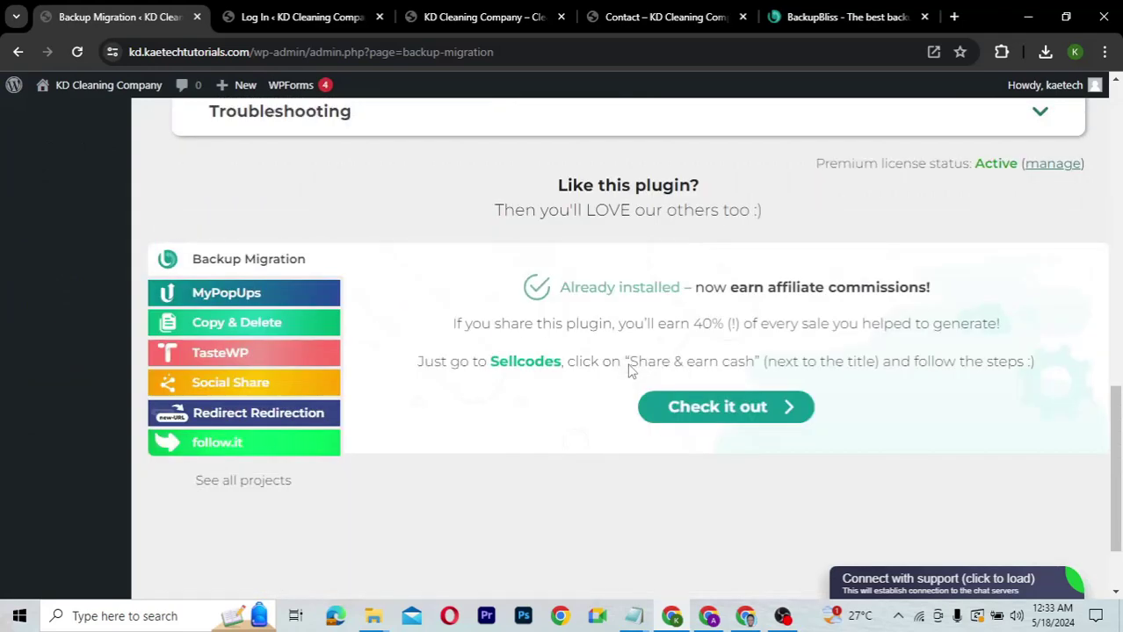
pyautogui.scroll(5, 629, 370)
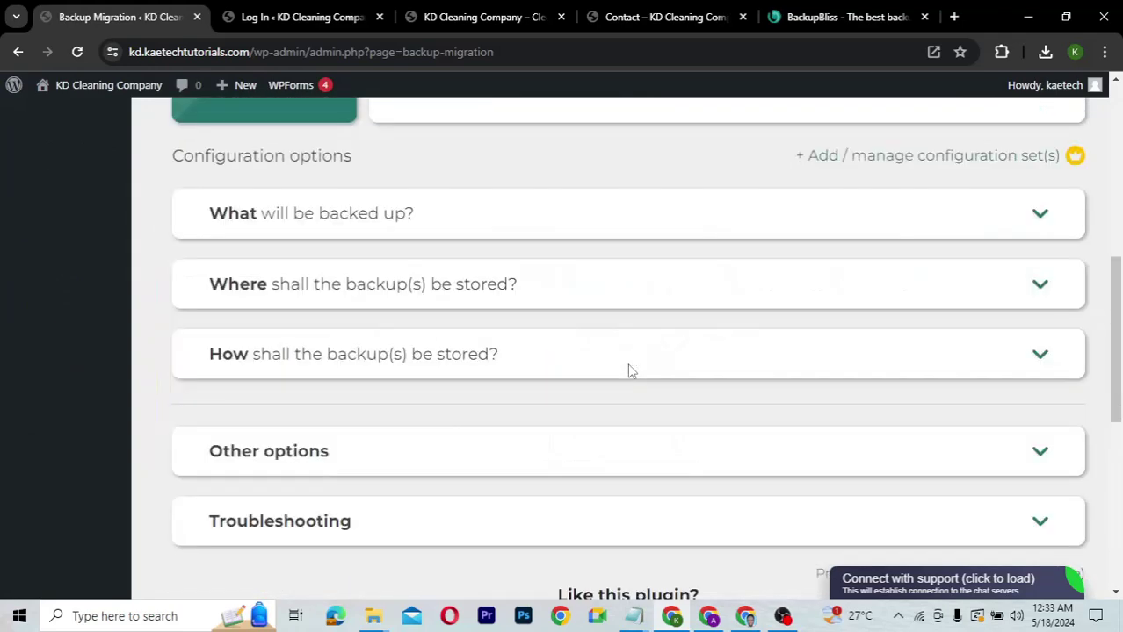
pyautogui.click(486, 284)
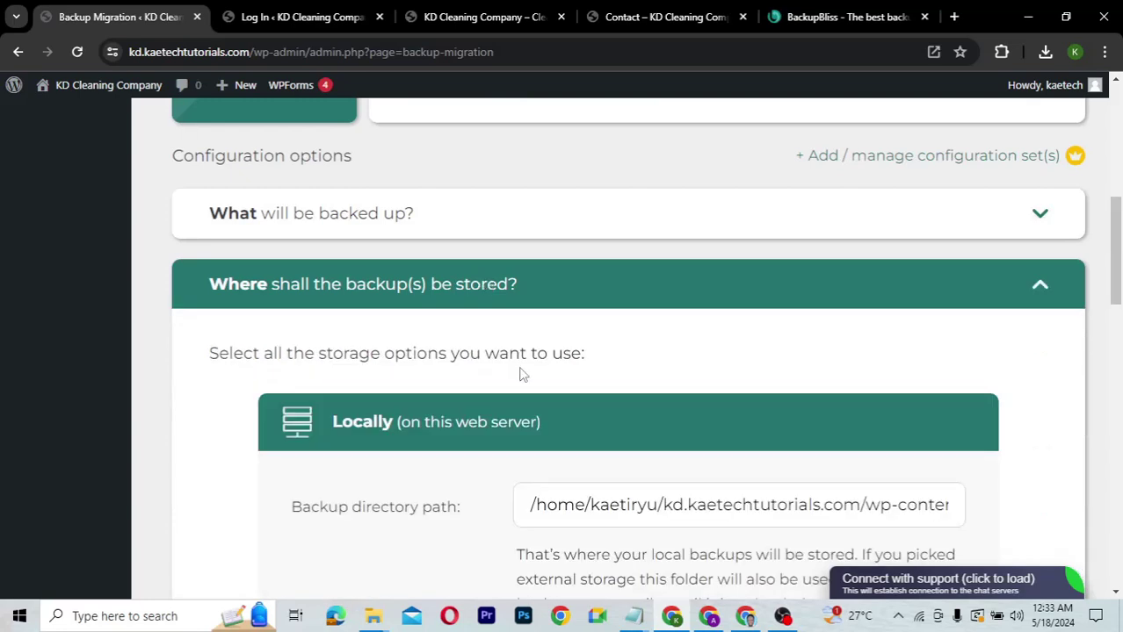
pyautogui.scroll(-2, 523, 375)
pyautogui.scroll(1, 523, 371)
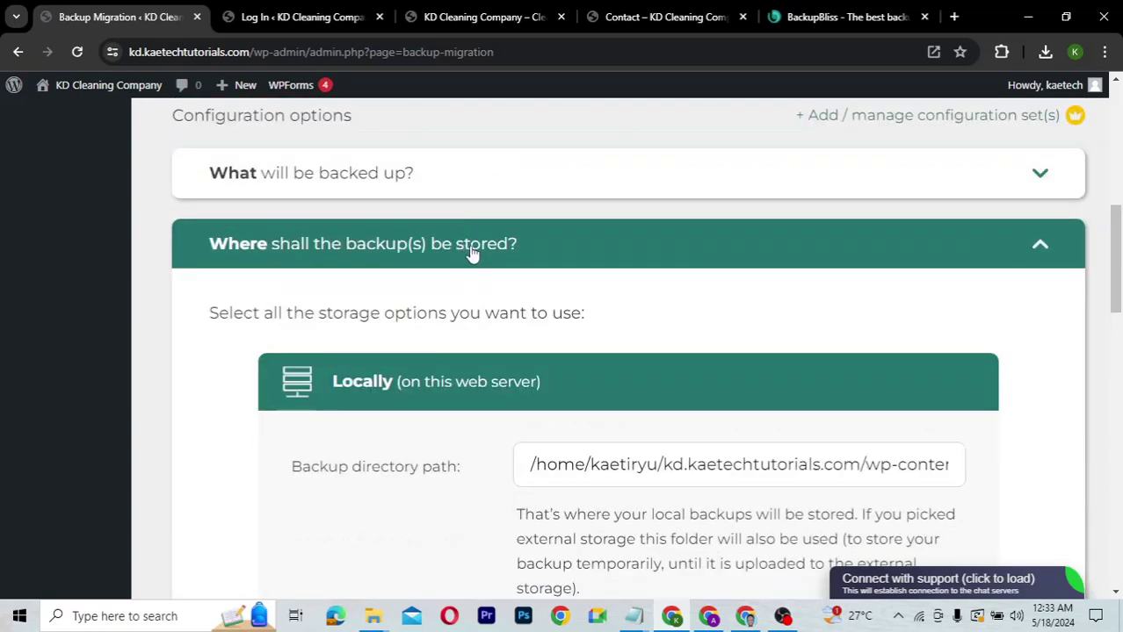
pyautogui.scroll(-5, 470, 351)
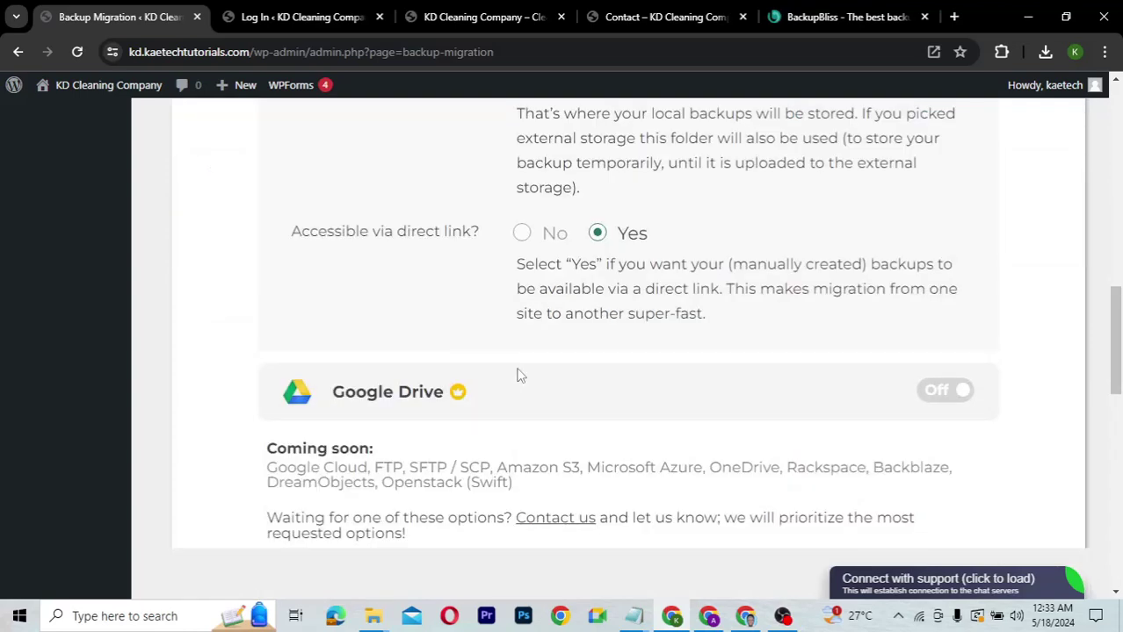
pyautogui.scroll(-1, 516, 382)
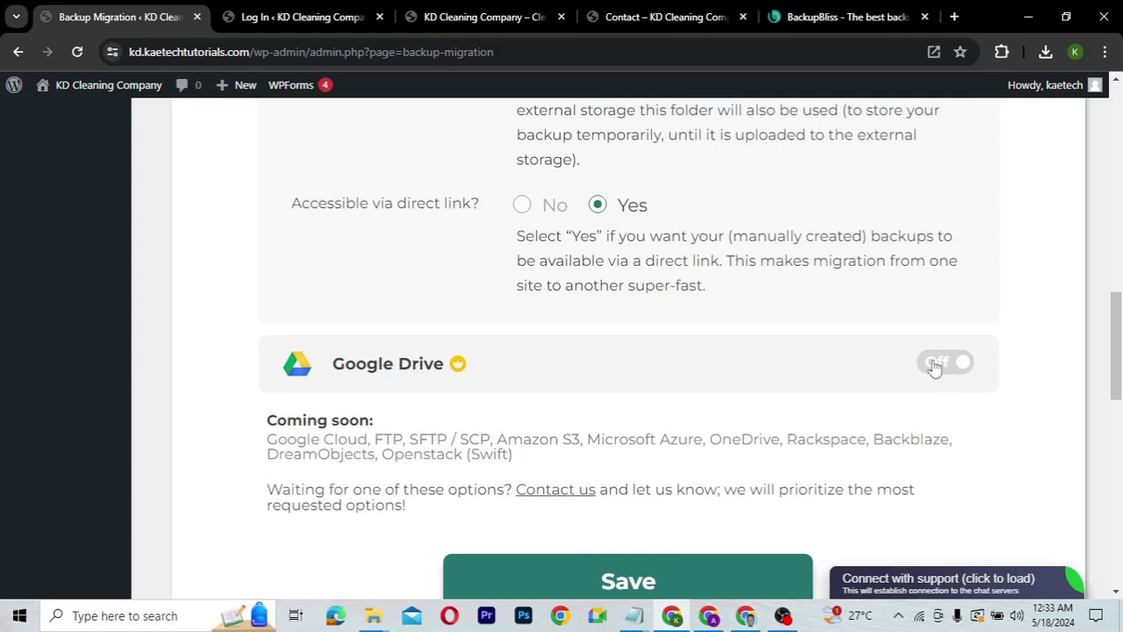
pyautogui.scroll(-3, 710, 402)
pyautogui.scroll(2, 710, 401)
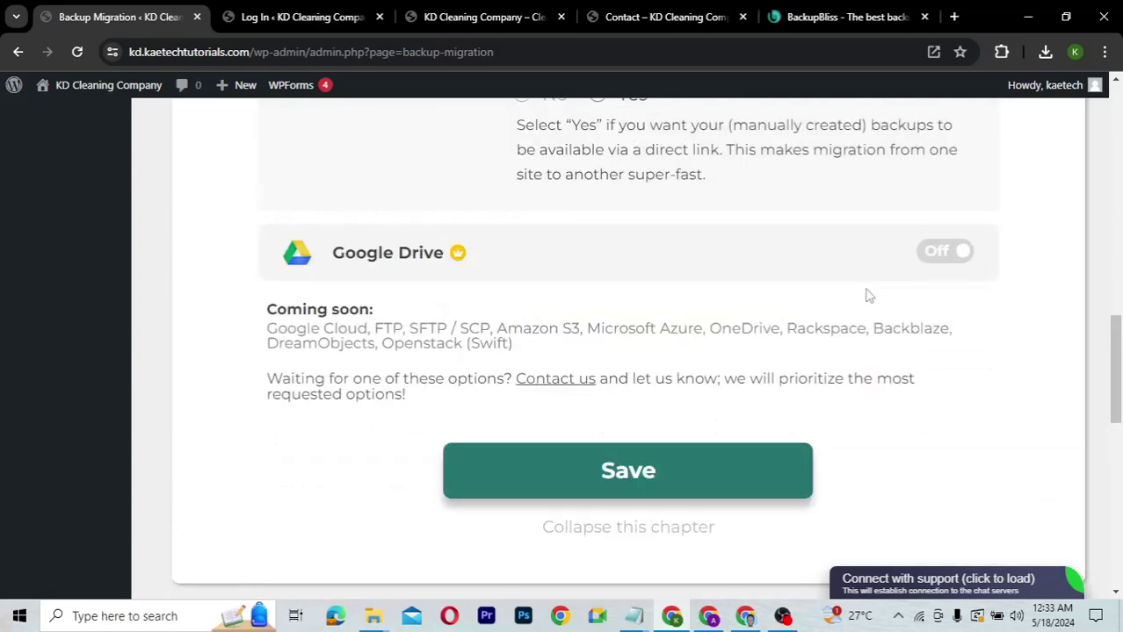
# Step: Turn on Google Drive storage to examine its backup directory path and connection settings, and switch it off again
pyautogui.click(939, 255)
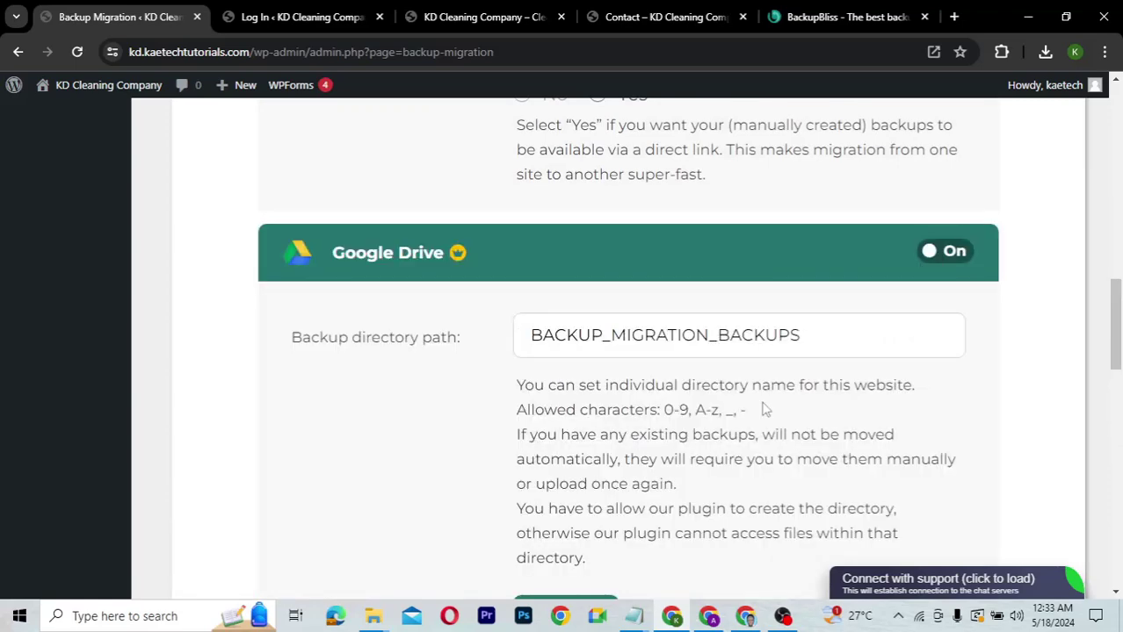
pyautogui.scroll(-2, 764, 408)
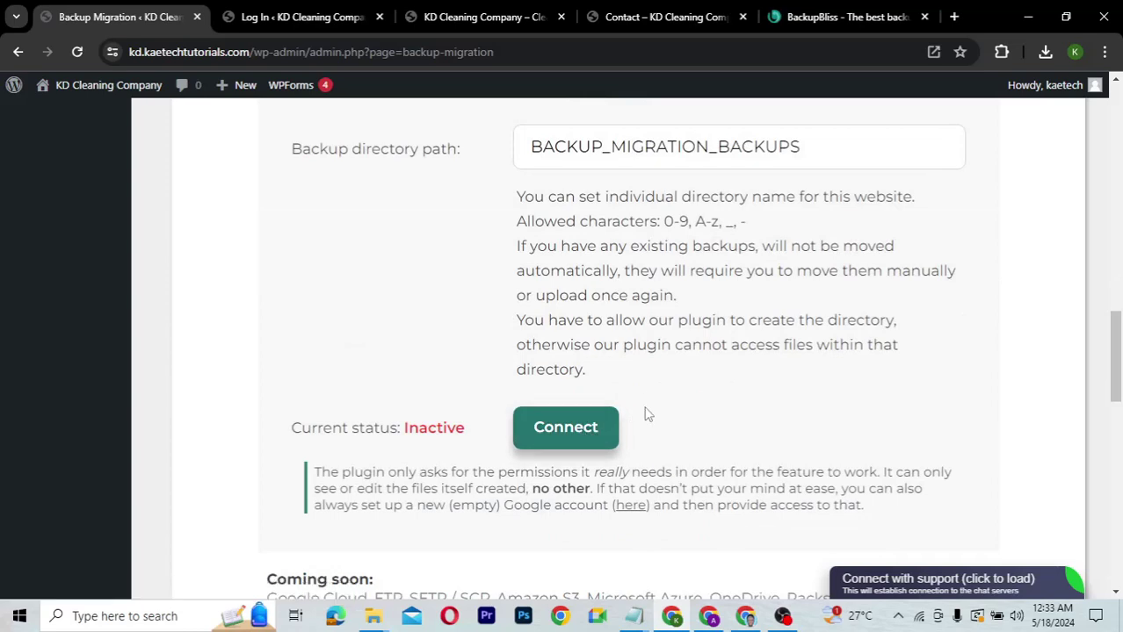
pyautogui.scroll(3, 647, 414)
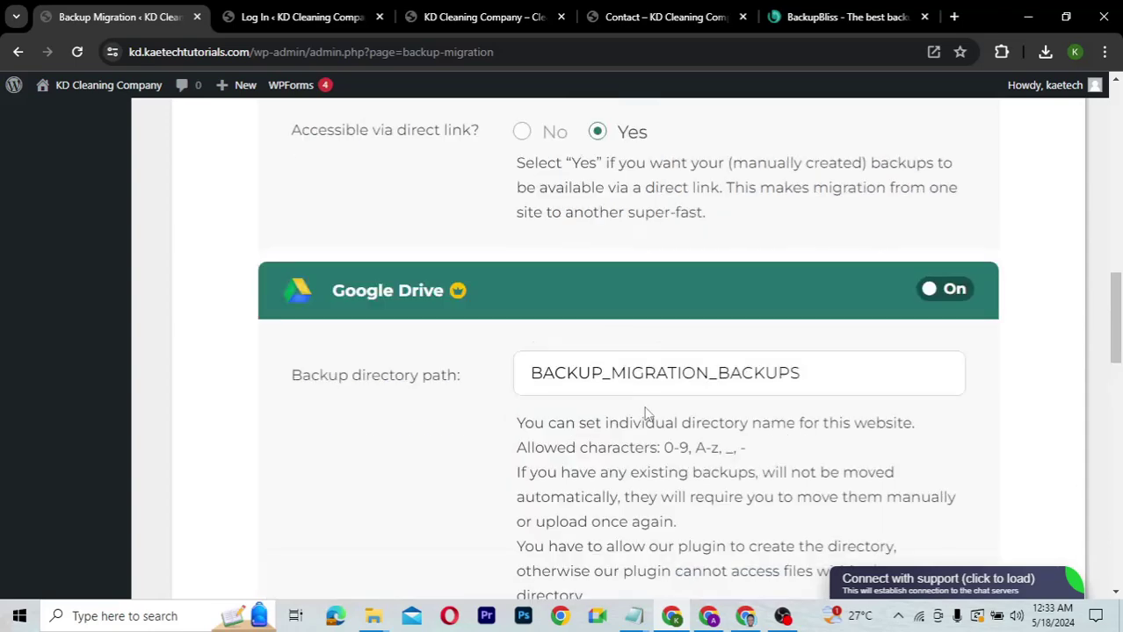
pyautogui.click(953, 299)
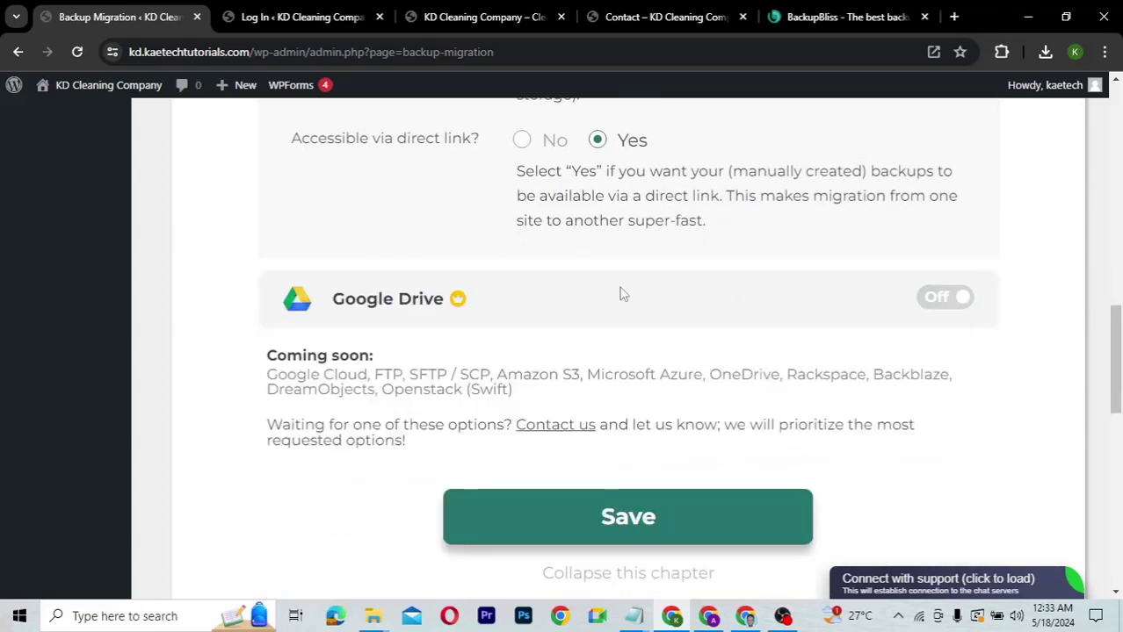
# Step: Open the Manage & Restore Backup(s) section and examine the saved backups list with its storage locations and actions
pyautogui.scroll(2, 619, 294)
pyautogui.scroll(-1, 619, 293)
pyautogui.scroll(2, 619, 294)
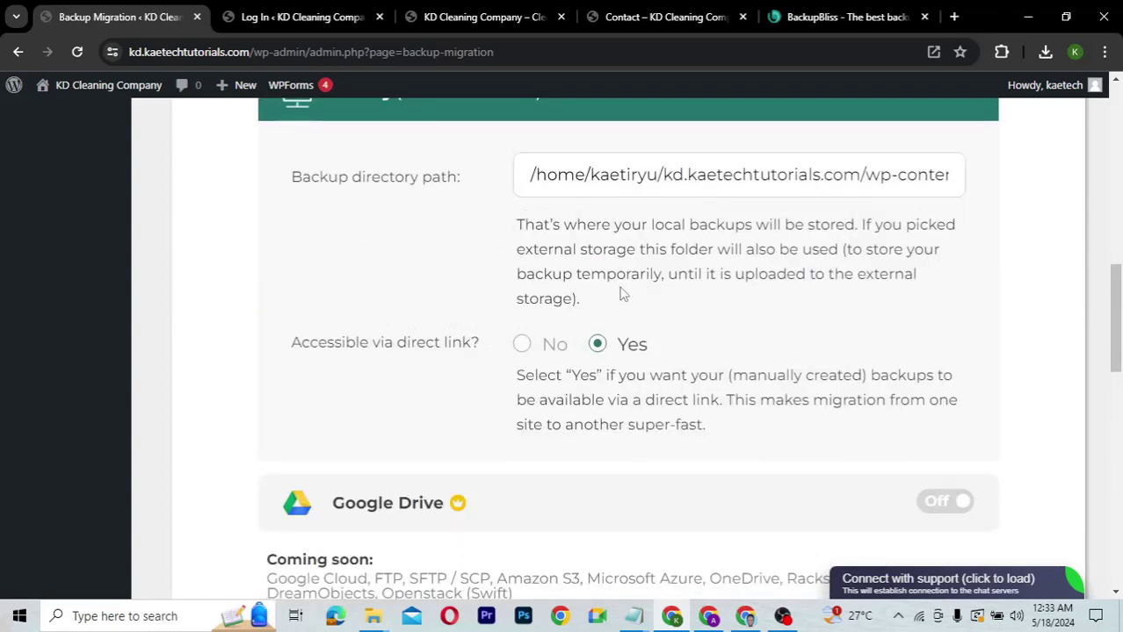
pyautogui.scroll(5, 620, 293)
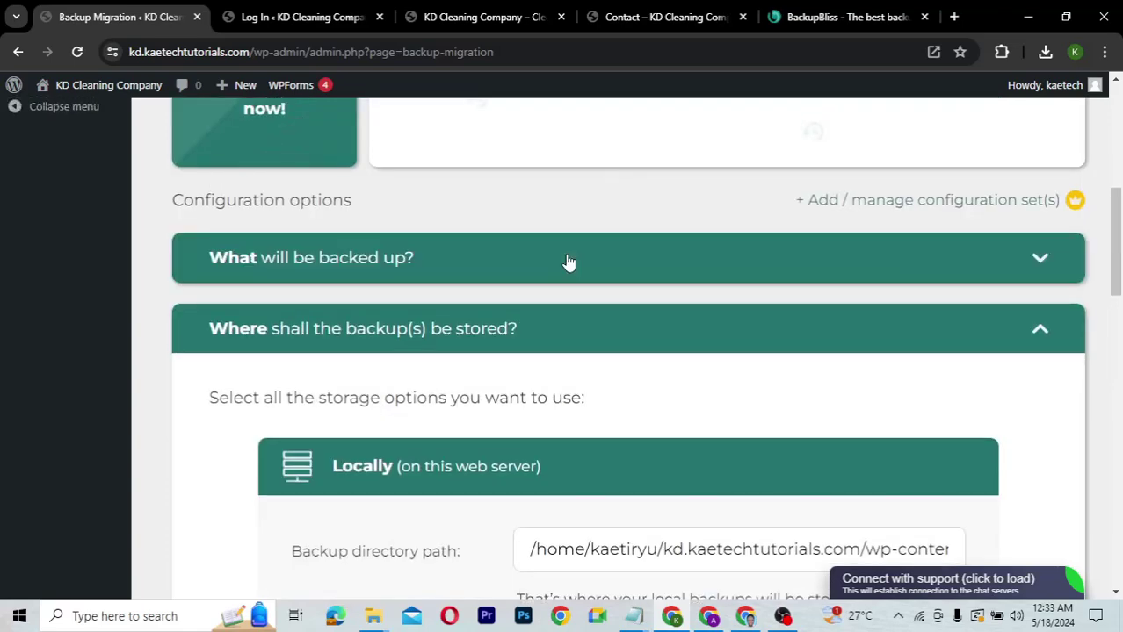
pyautogui.scroll(1, 569, 262)
pyautogui.scroll(1, 568, 261)
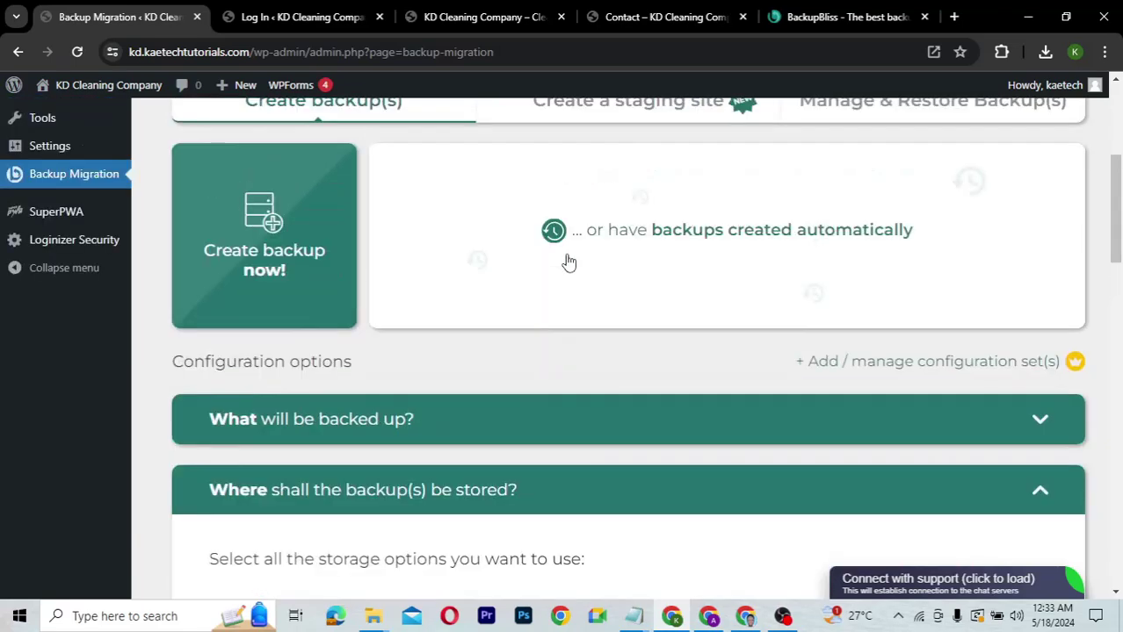
pyautogui.scroll(1, 566, 264)
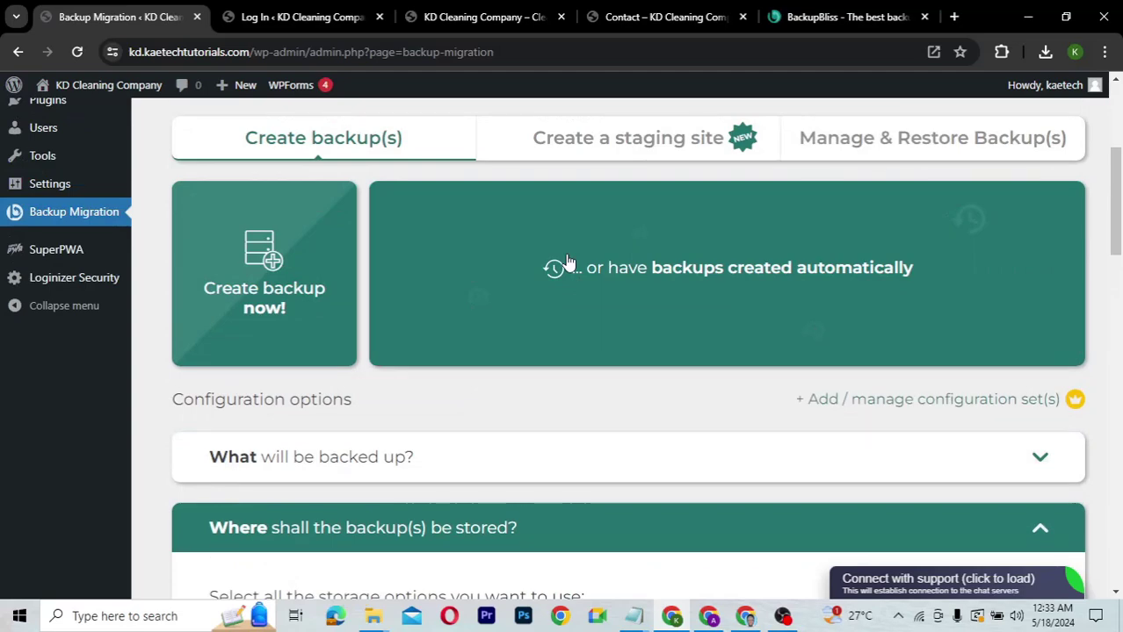
pyautogui.scroll(1, 833, 206)
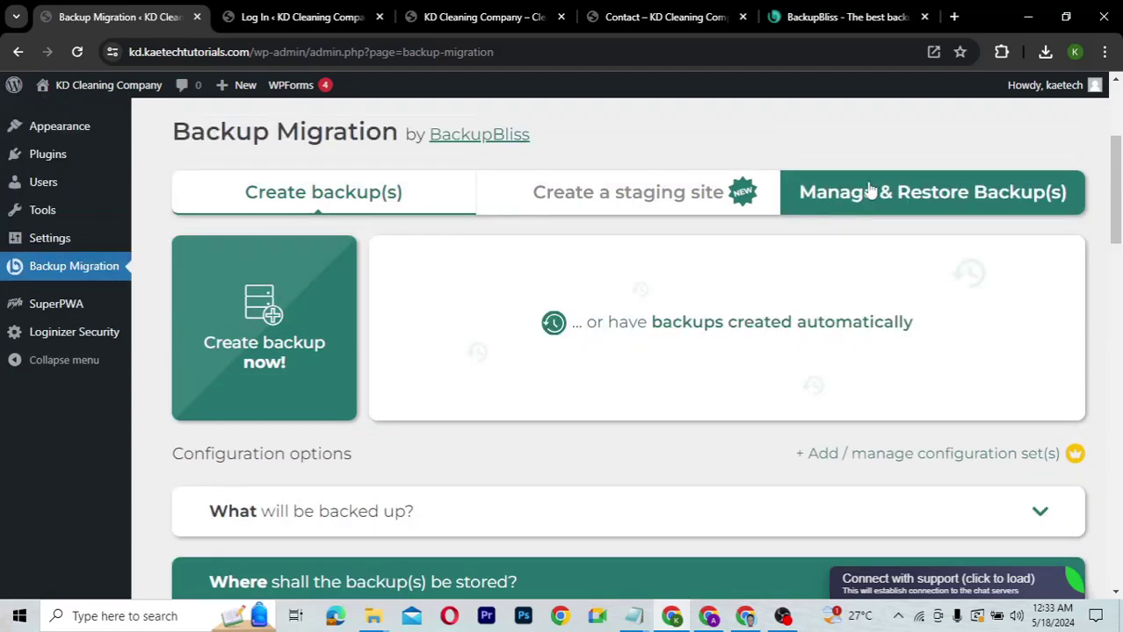
pyautogui.click(870, 190)
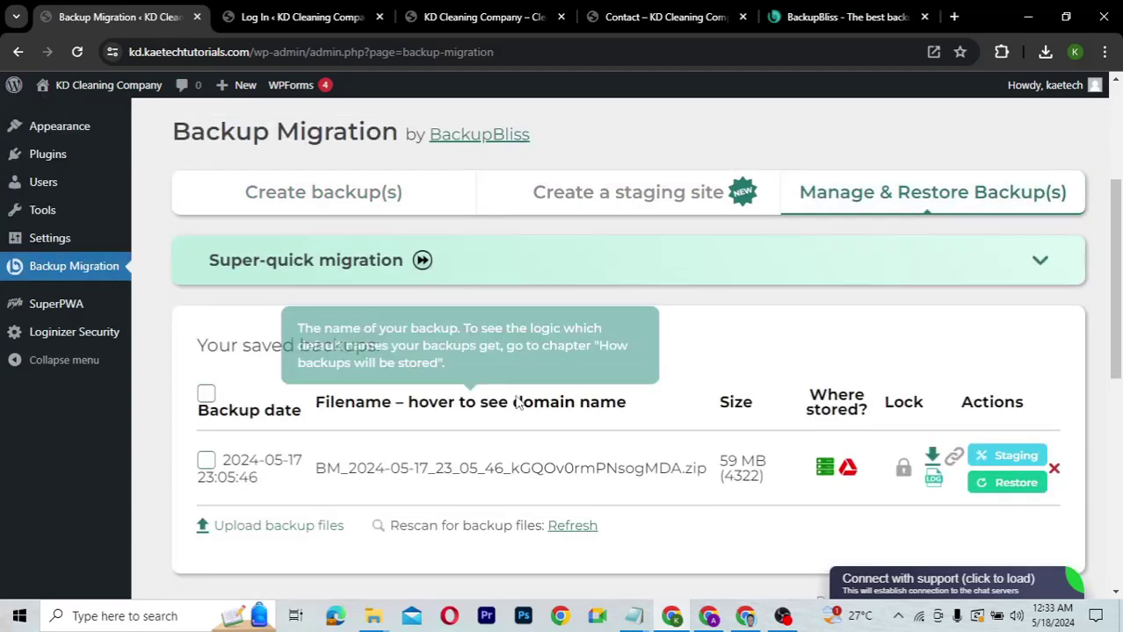
pyautogui.scroll(-3, 518, 403)
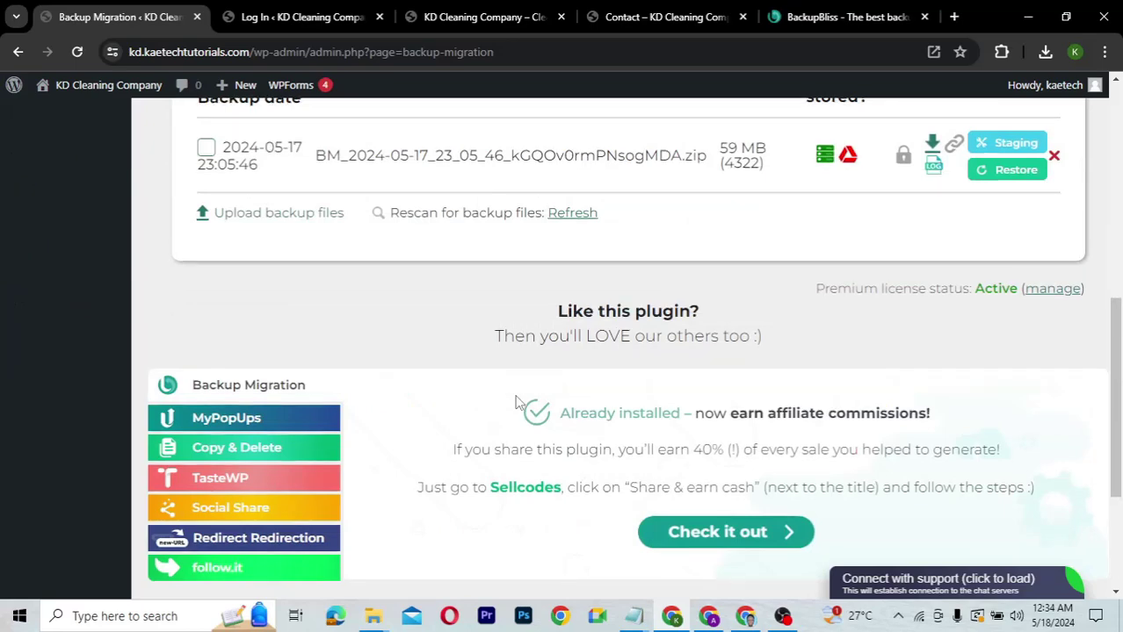
pyautogui.scroll(1, 517, 403)
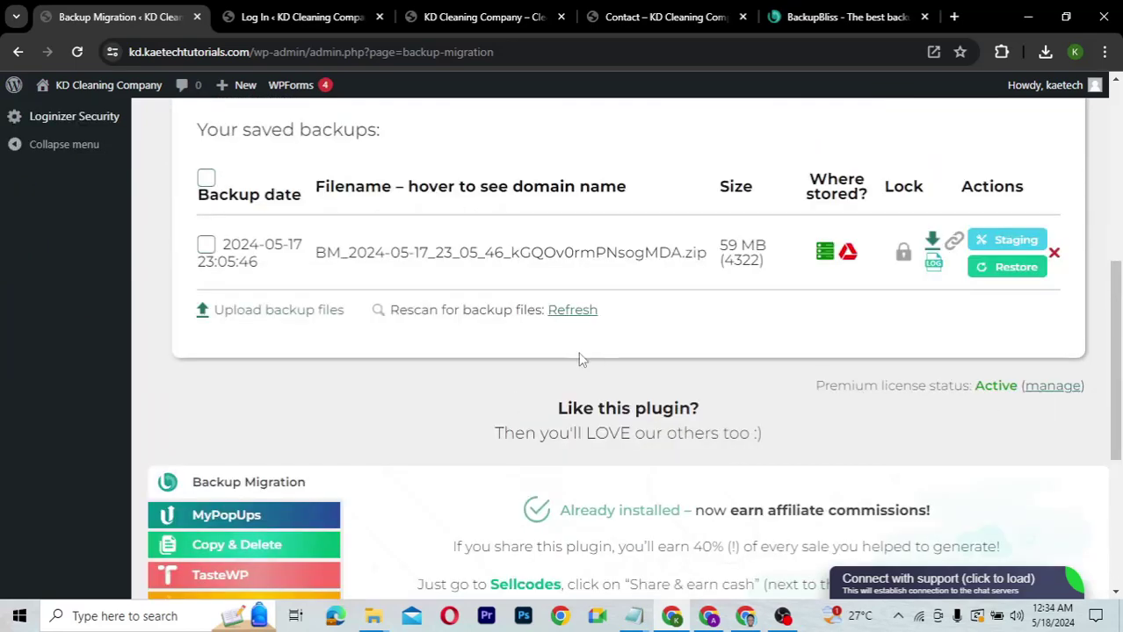
pyautogui.scroll(1, 580, 359)
pyautogui.moveTo(580, 359)
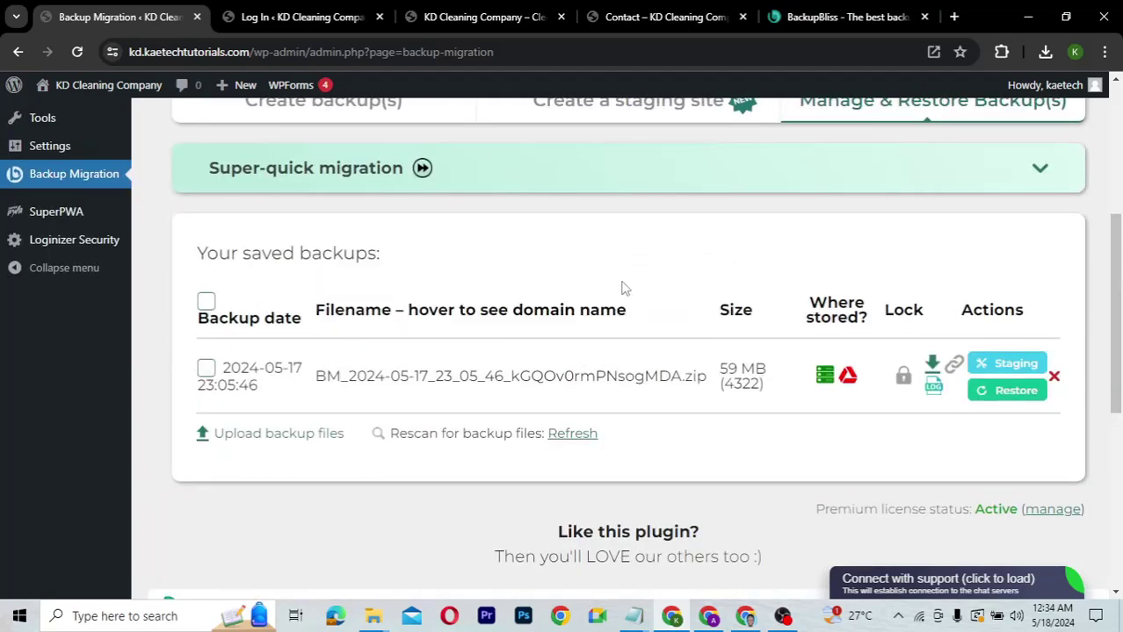
pyautogui.scroll(1, 622, 288)
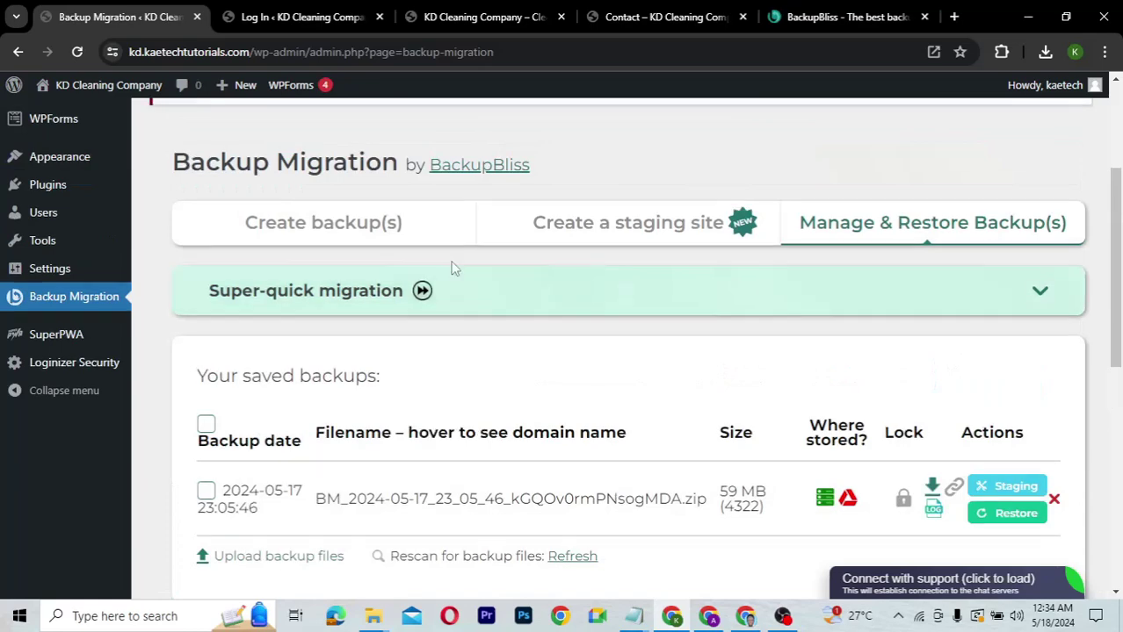
# Step: Return to the Create backup(s) section and look over its backup creation choices and configuration options
pyautogui.click(367, 231)
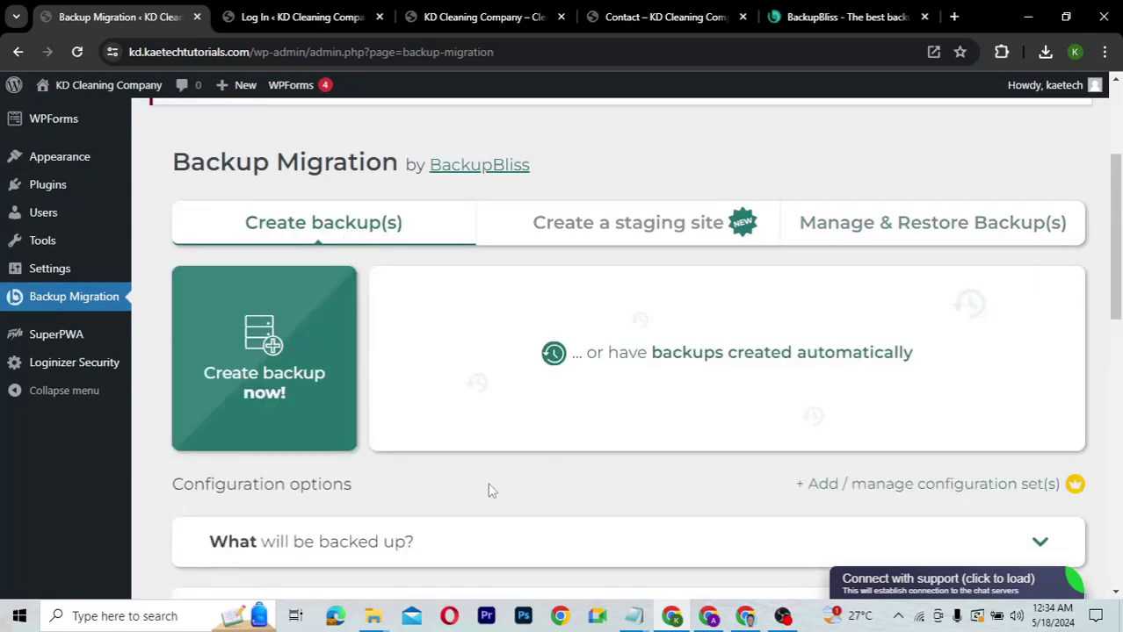
pyautogui.scroll(-2, 492, 491)
pyautogui.scroll(-2, 492, 491)
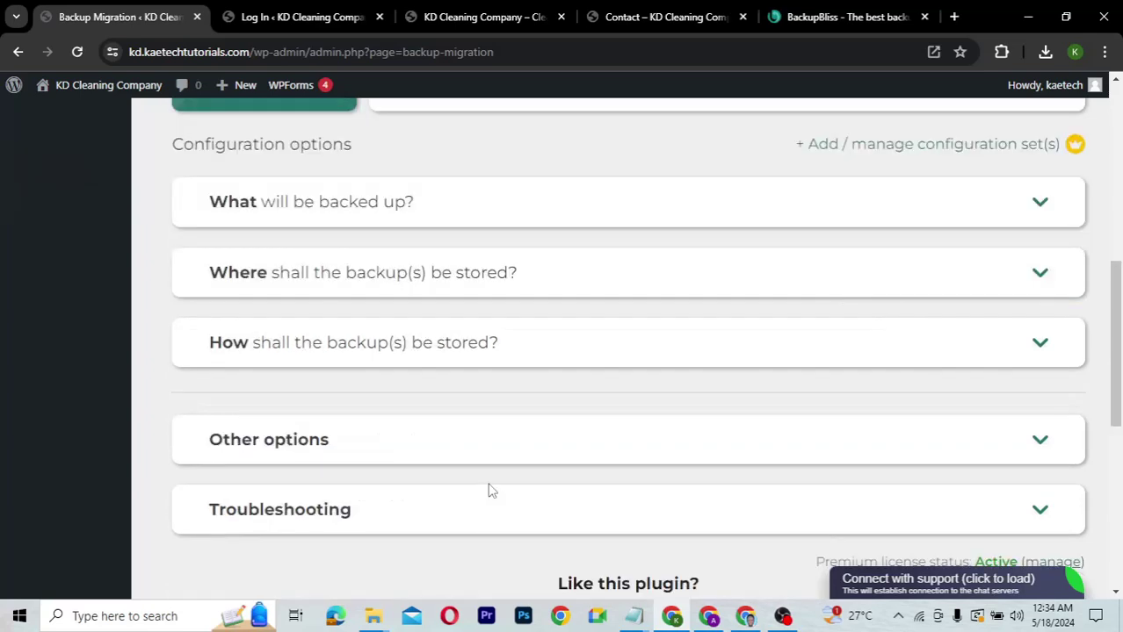
pyautogui.scroll(-2, 492, 491)
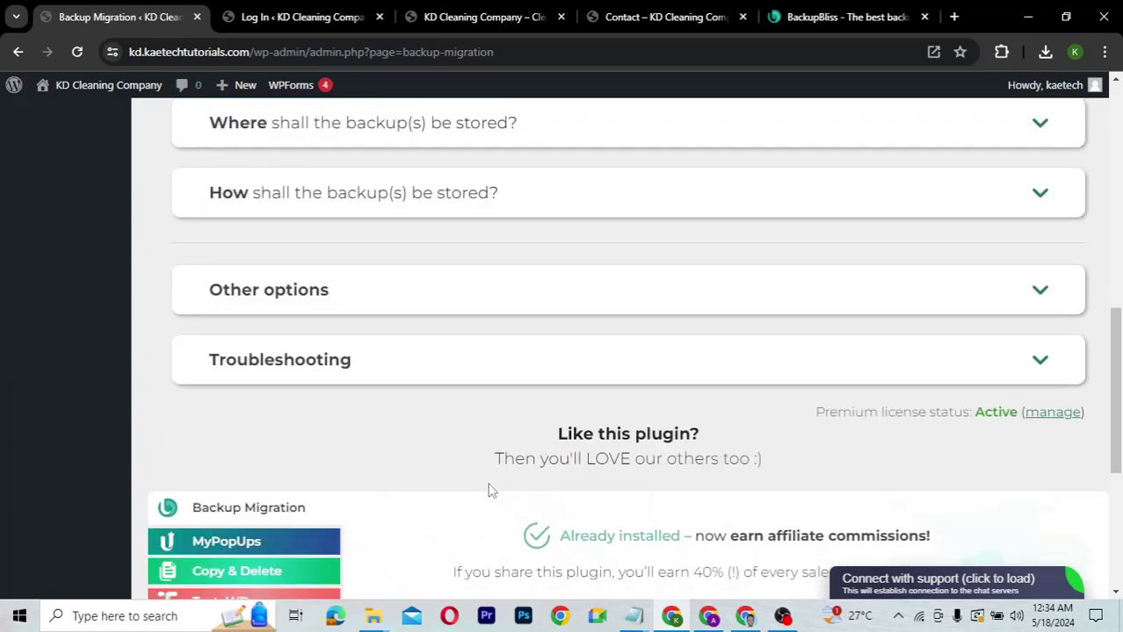
pyautogui.scroll(1, 492, 491)
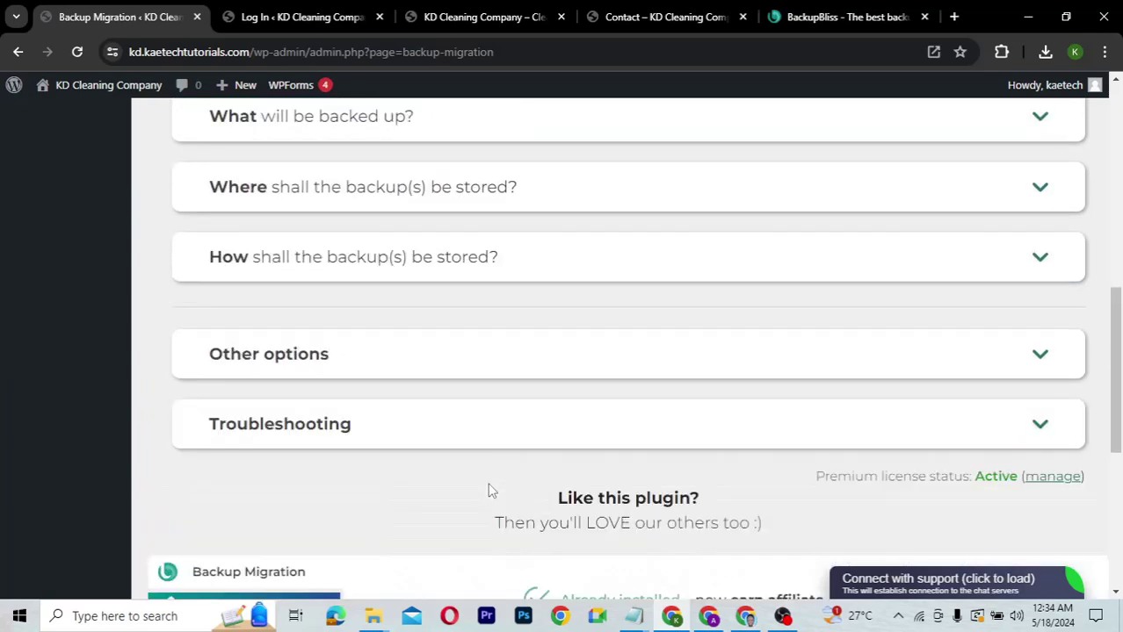
pyautogui.scroll(3, 492, 491)
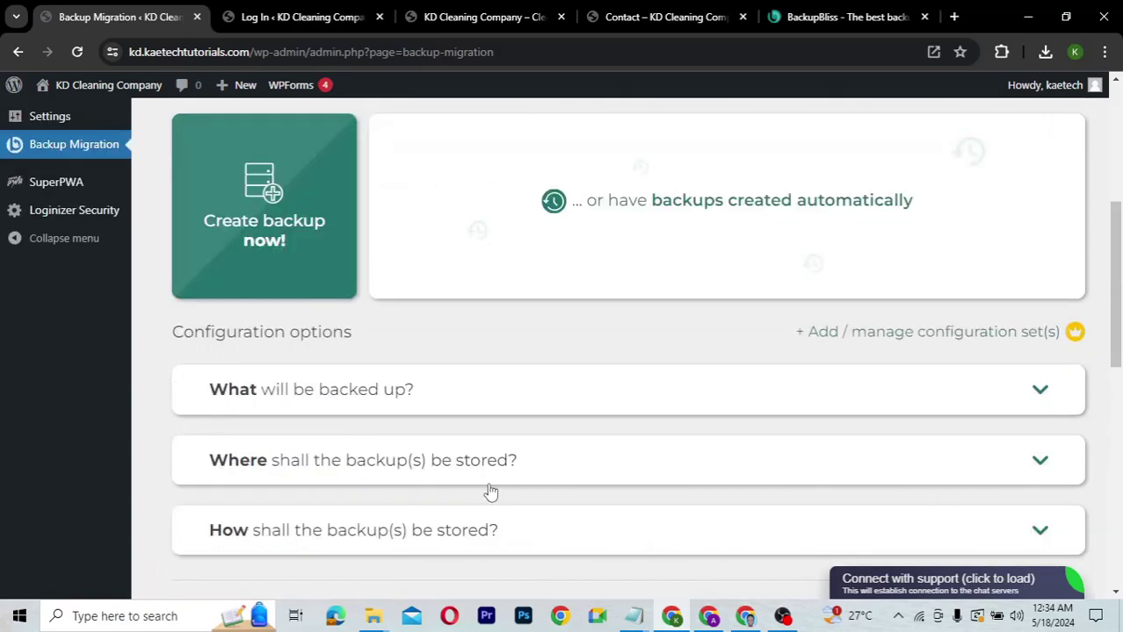
pyautogui.scroll(2, 490, 491)
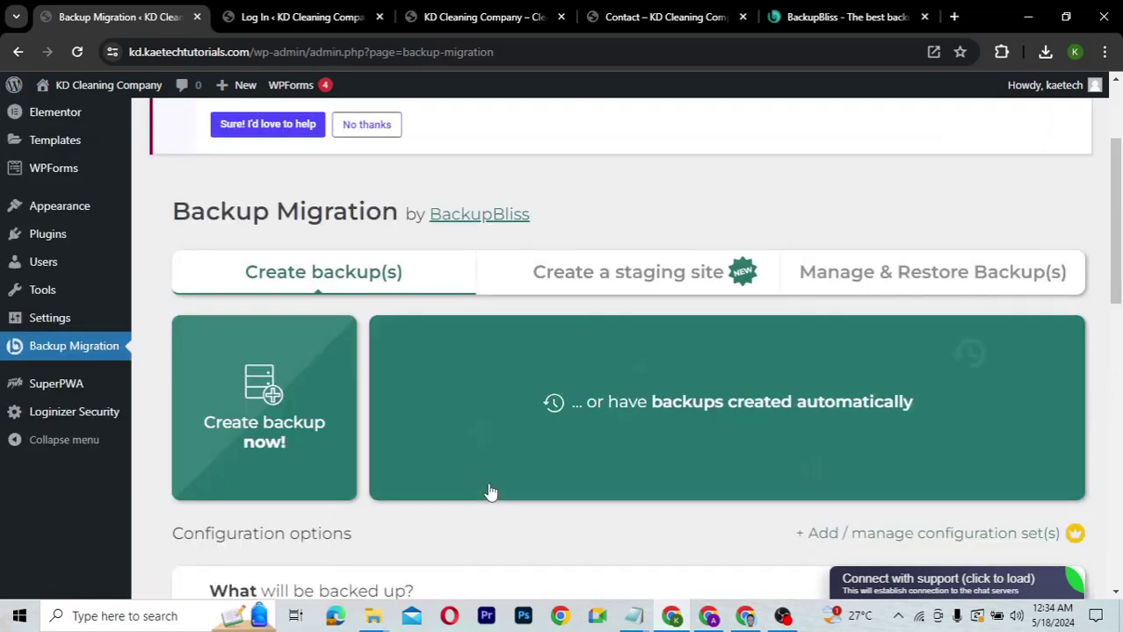
pyautogui.scroll(-1, 490, 492)
pyautogui.scroll(3, 490, 492)
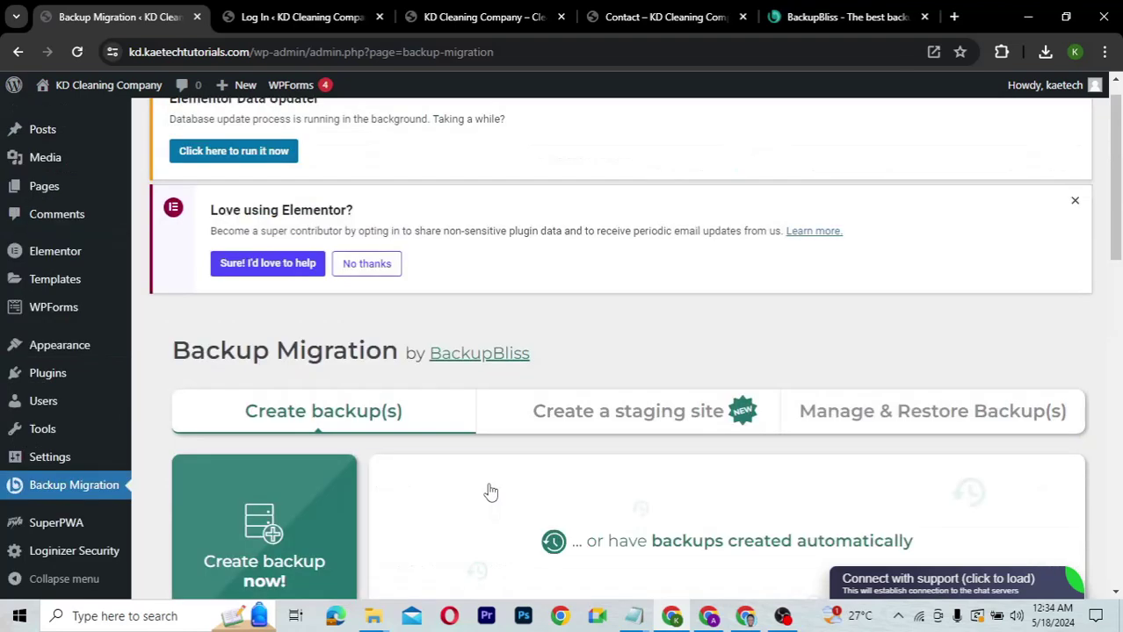